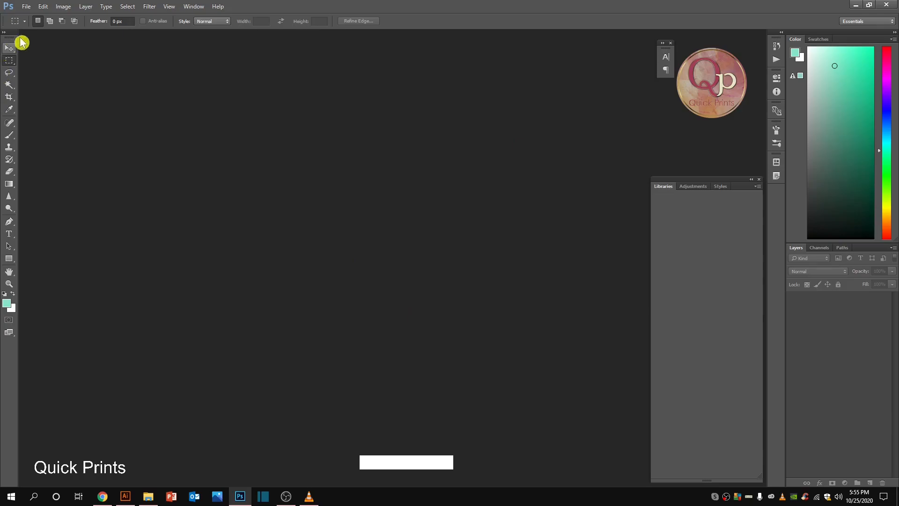
# Step: Open the floral pattern image "Untitled-2 copy" from the COLORS folder
pyautogui.click(26, 7)
pyautogui.click(41, 28)
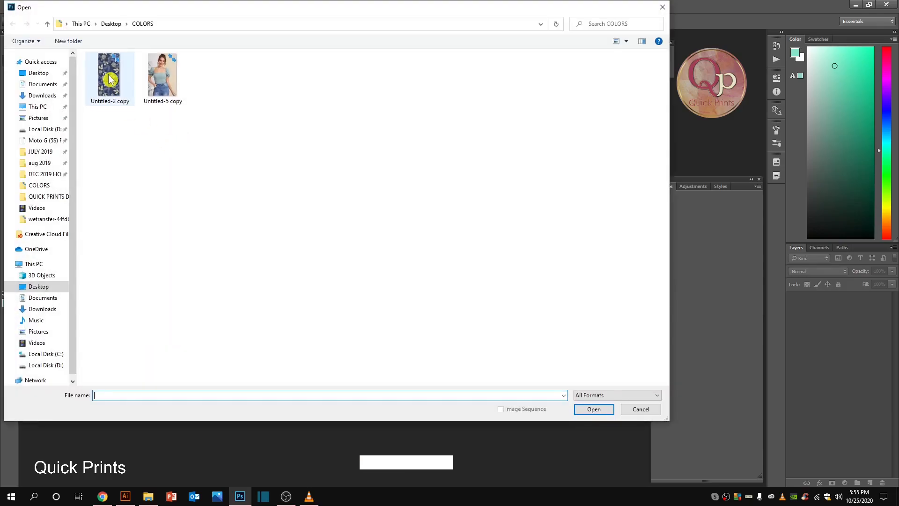
pyautogui.doubleClick(109, 76)
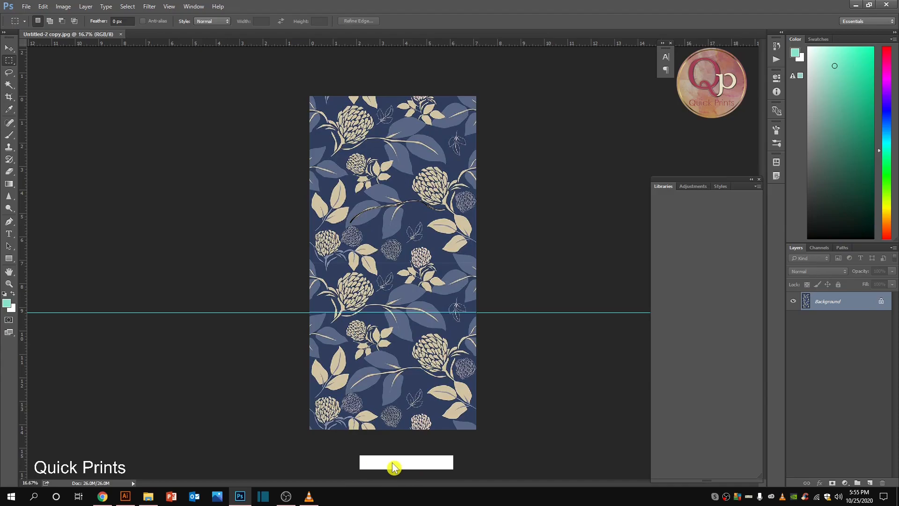
# Step: Move the existing horizontal guide up to about 6 inches, where the motif repeat starts
pyautogui.press('ctrl')
pyautogui.moveTo(491, 312); pyautogui.dragTo(497, 243)
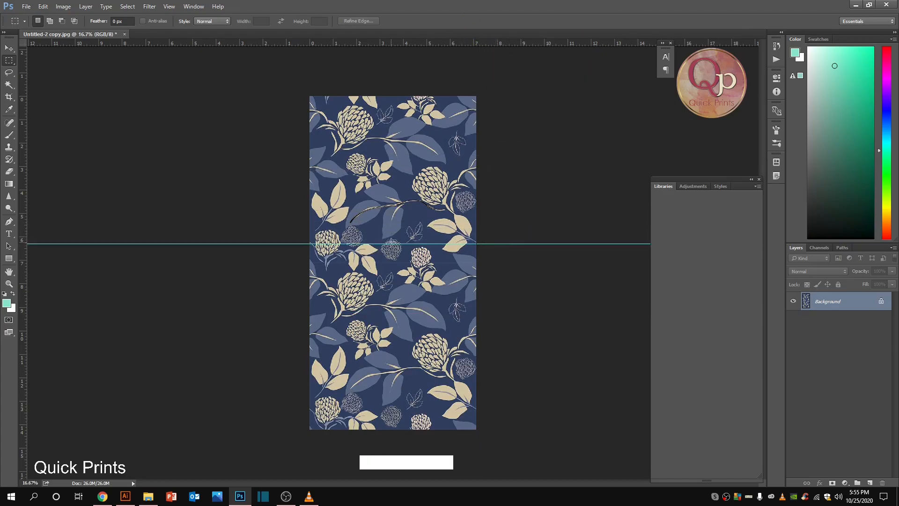
pyautogui.scroll(6, 391, 243)
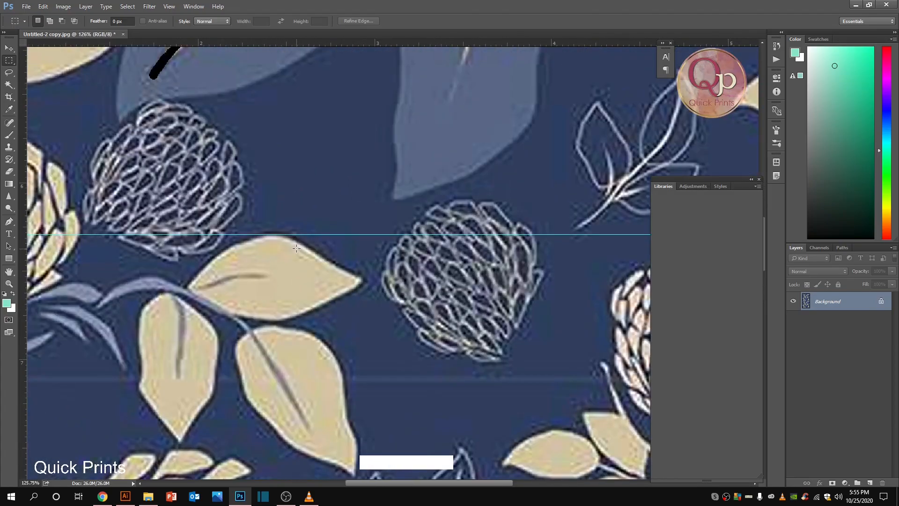
pyautogui.scroll(-5, 297, 248)
pyautogui.scroll(-3, 303, 242)
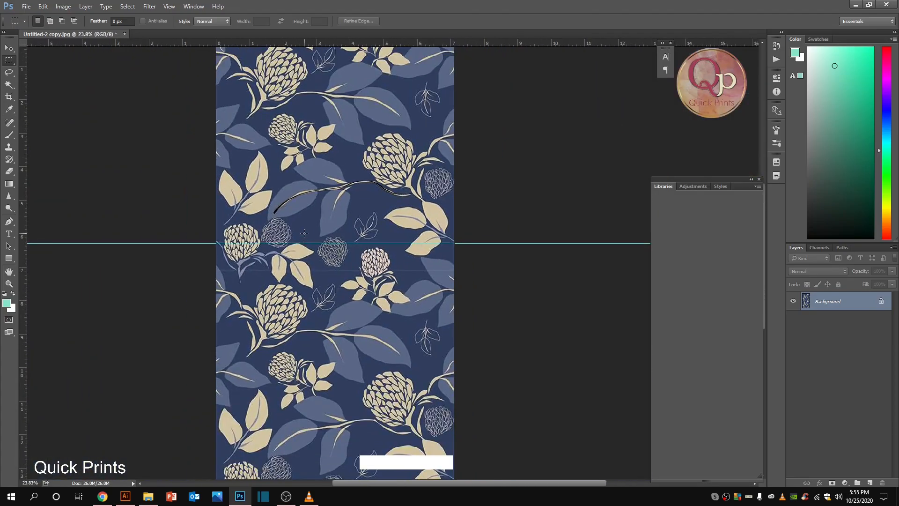
# Step: Add a second horizontal guide at about 13 inches, at the same point of the next motif repeat
pyautogui.moveTo(432, 42); pyautogui.dragTo(463, 421)
pyautogui.press('space')
pyautogui.scroll(6, 364, 440)
pyautogui.moveTo(364, 440); pyautogui.dragTo(363, 233)
pyautogui.scroll(3, 357, 230)
pyautogui.scroll(-6, 363, 234)
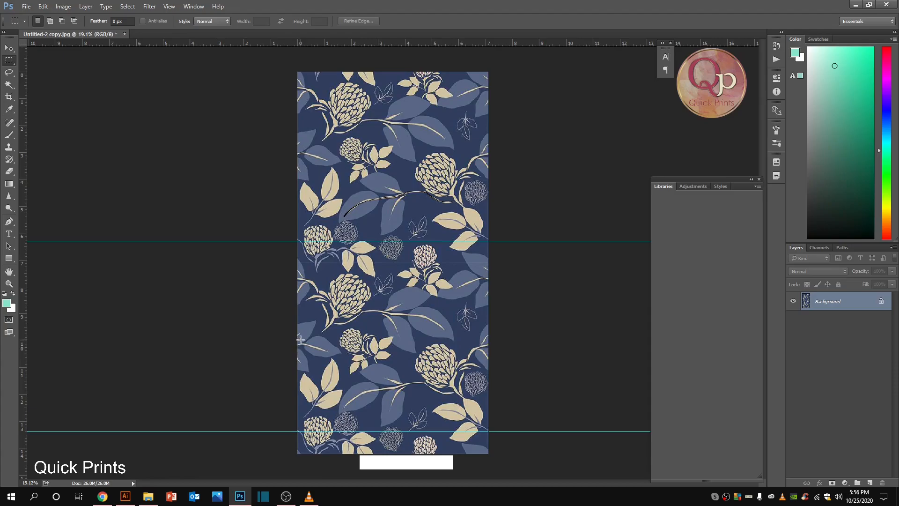
# Step: Select the full-width rectangle of pattern between the two guides and copy it
pyautogui.press('capslock')
pyautogui.moveTo(292, 238); pyautogui.dragTo(493, 433)
pyautogui.hotkey('ctrl', 'c')
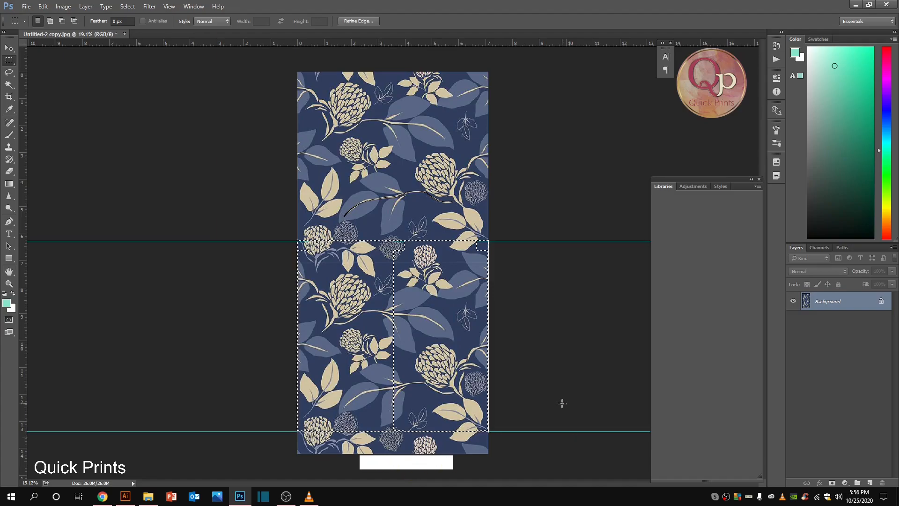
# Step: Create a new document 15 inches wide and 15 inches high
pyautogui.hotkey('ctrl', 'alt', 'n')
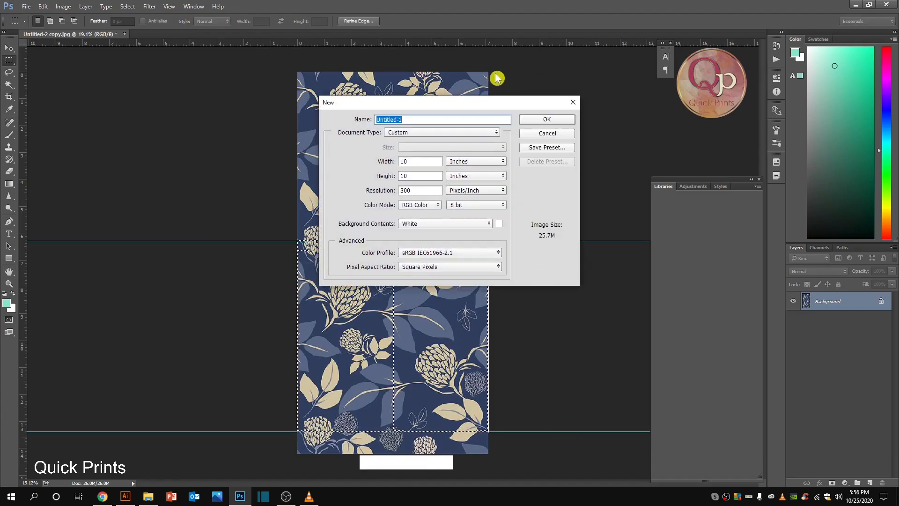
pyautogui.click(442, 161)
pyautogui.write('15')
pyautogui.press('Tab')
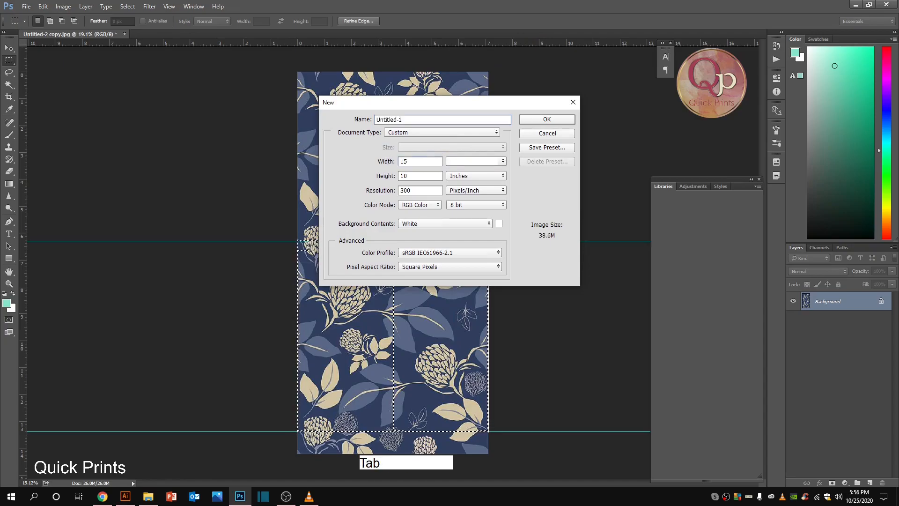
pyautogui.write('15')
pyautogui.press('KP_Enter')
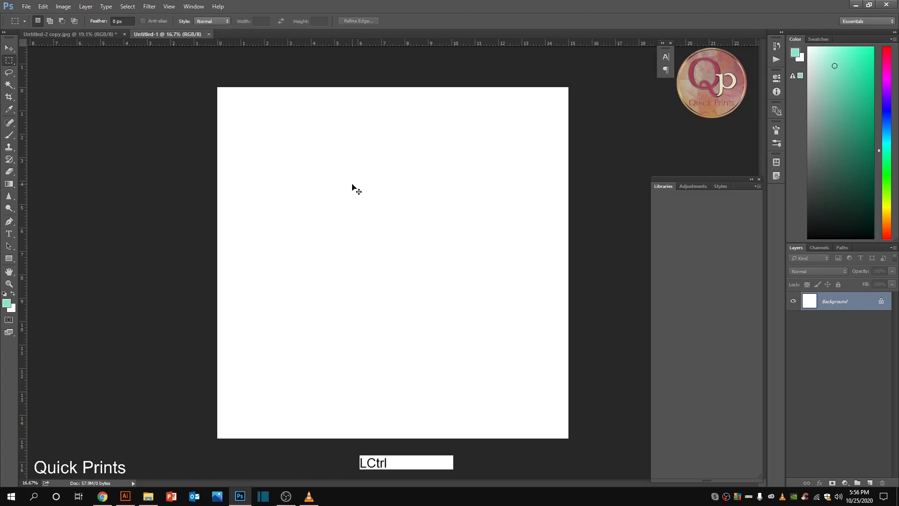
# Step: Paste the copied tile into the upper left of the canvas and place a duplicate beside it
pyautogui.hotkey('ctrl', 'v')
pyautogui.moveTo(388, 237); pyautogui.dragTo(459, 219)
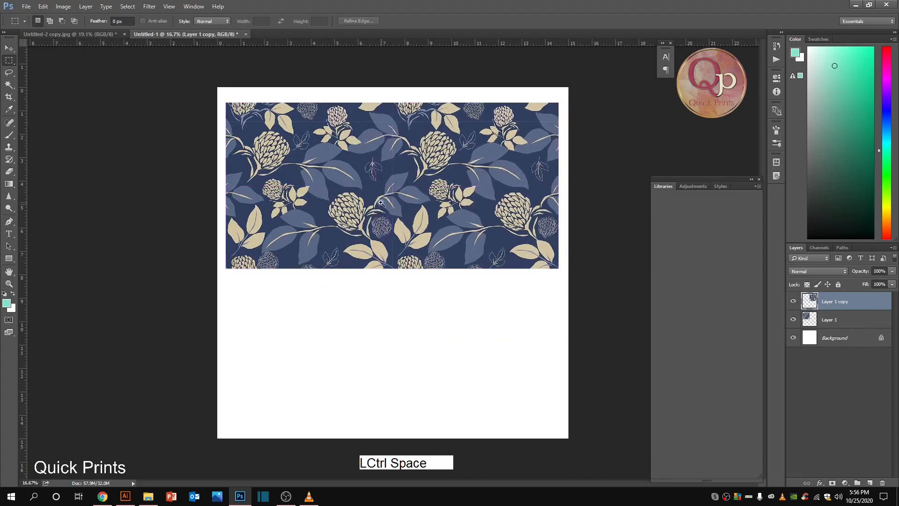
# Step: Nudge the duplicate tile against the original's right edge to close the gap and test the horizontal repeat
pyautogui.moveTo(382, 203); pyautogui.dragTo(445, 250)
pyautogui.hotkey('ctrl', 'shift', 'Right')
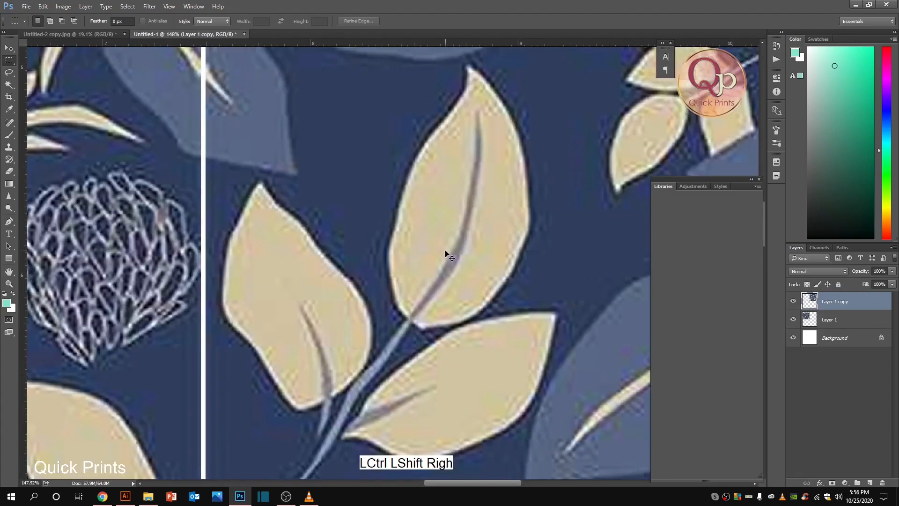
pyautogui.hotkey('ctrl', 'Left')
pyautogui.hotkey('ctrl', 'Left')
pyautogui.hotkey('ctrl', 'Left')
pyautogui.hotkey('ctrl', 'Left')
pyautogui.hotkey('ctrl', 'Left')
pyautogui.hotkey('ctrl', 'Left')
pyautogui.hotkey('ctrl', 'Left')
pyautogui.hotkey('ctrl', 'Left')
pyautogui.hotkey('ctrl', 'Left')
pyautogui.hotkey('ctrl', 'Left')
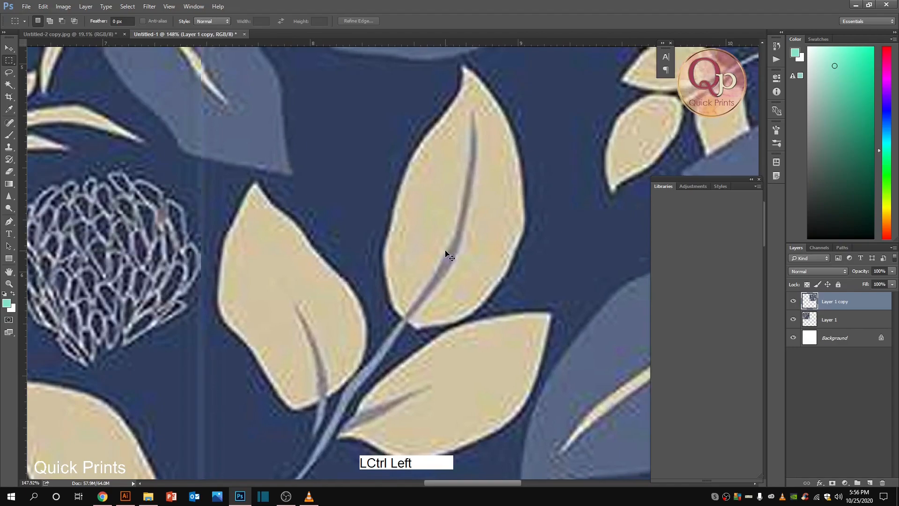
pyautogui.scroll(-5, 393, 231)
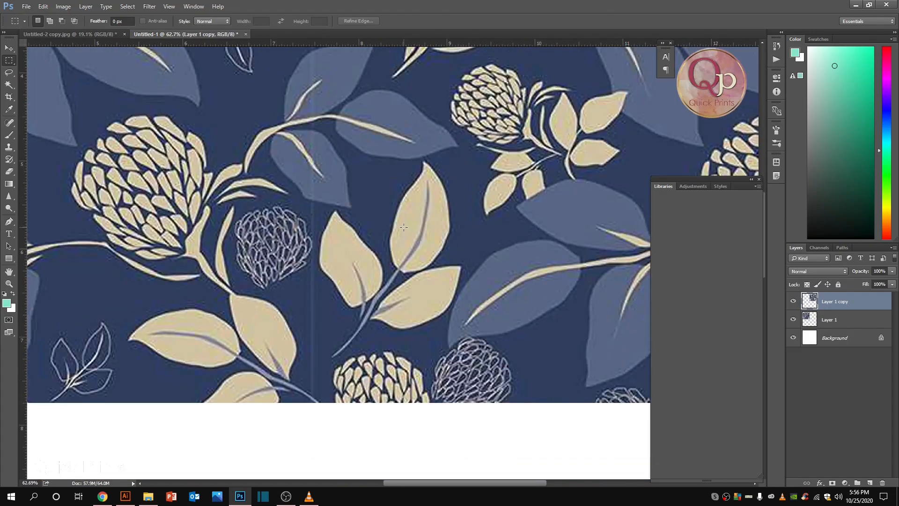
pyautogui.scroll(-6, 379, 168)
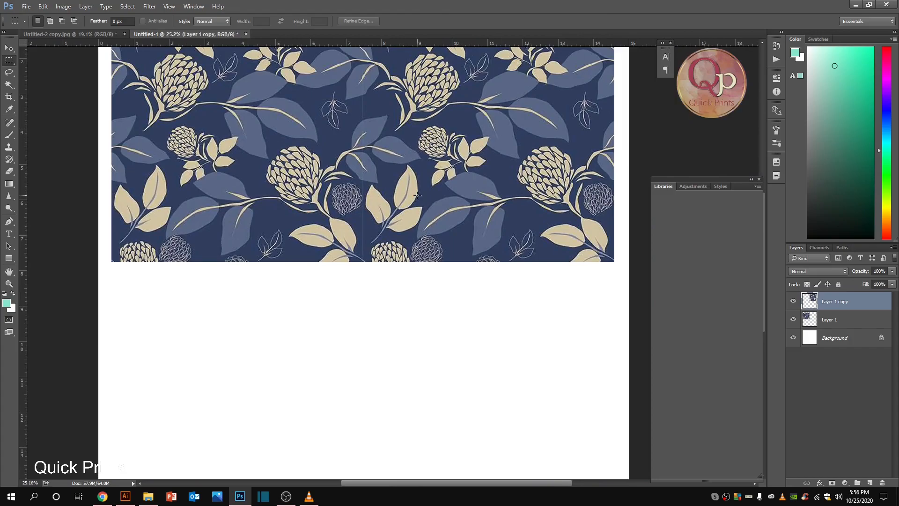
# Step: Move the duplicate tile directly beneath the original and nudge it into alignment to test the vertical repeat
pyautogui.moveTo(420, 186); pyautogui.dragTo(422, 351)
pyautogui.hotkey('ctrl', 't')
pyautogui.moveTo(457, 314); pyautogui.dragTo(286, 321)
pyautogui.doubleClick(287, 320)
pyautogui.scroll(6, 247, 221)
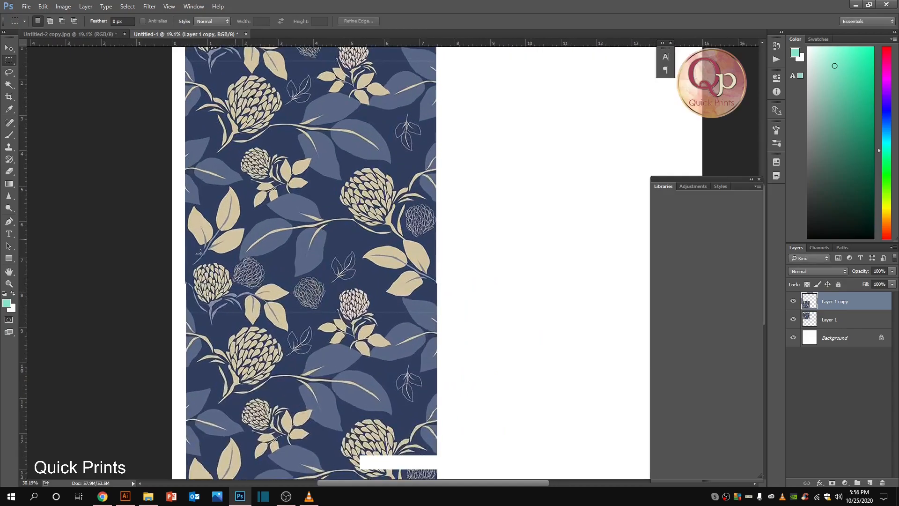
pyautogui.hotkey('ctrl', 'Left')
pyautogui.hotkey('ctrl', 'Left')
pyautogui.hotkey('ctrl', 'Left')
pyautogui.hotkey('ctrl', 'Left')
pyautogui.hotkey('ctrl', 'Left')
pyautogui.hotkey('ctrl', 'Left')
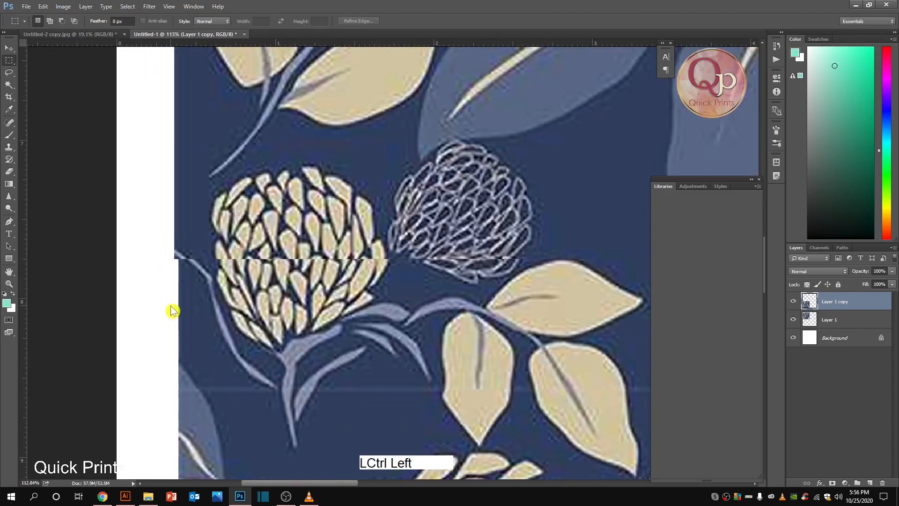
pyautogui.hotkey('ctrl', 'Left')
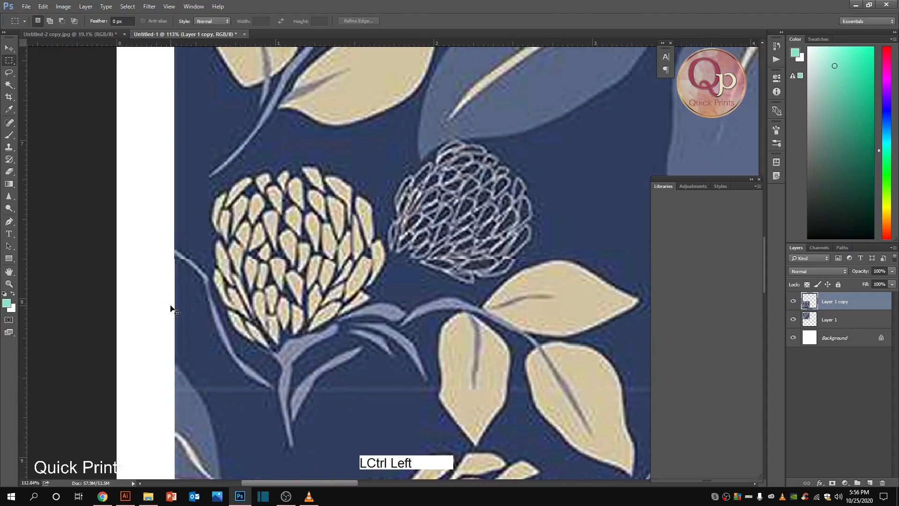
pyautogui.scroll(-7, 172, 304)
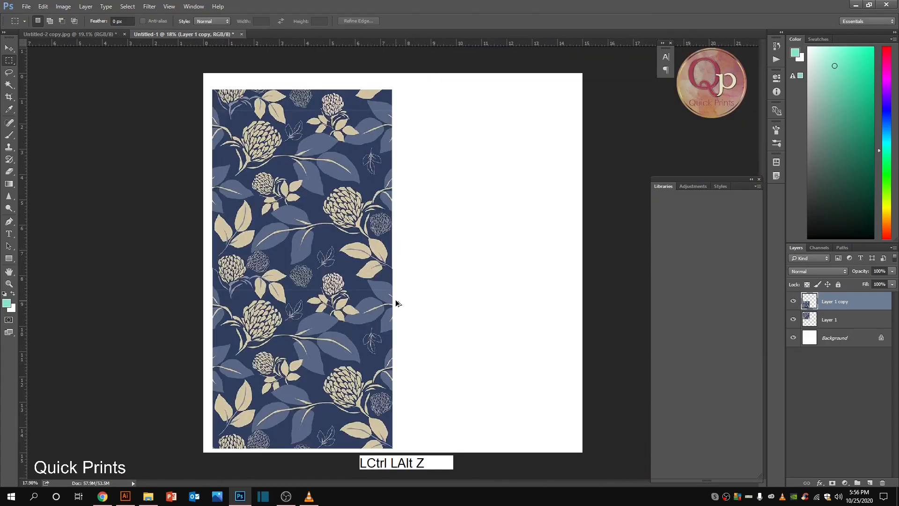
# Step: Delete the duplicate tile layer and move the remaining tile toward the centre of the canvas
pyautogui.hotkey('ctrl', 'z')
pyautogui.click(857, 301)
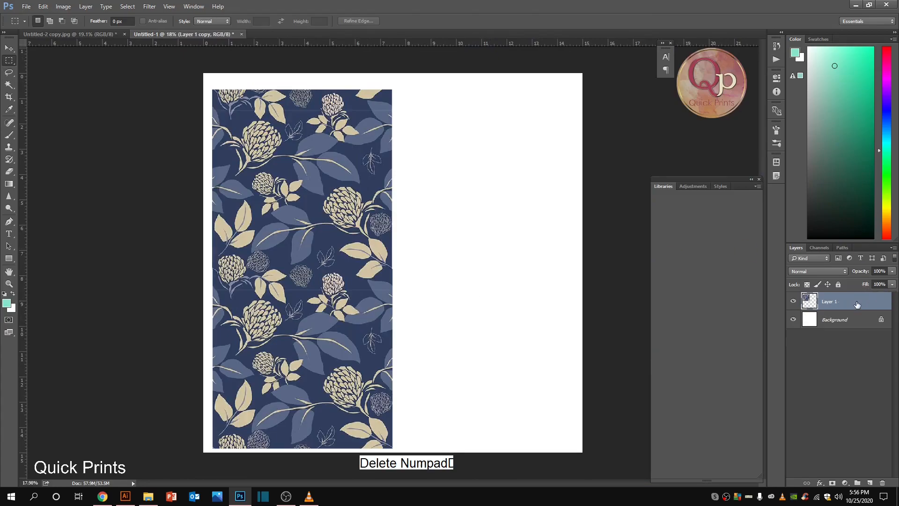
pyautogui.press('Delete')
pyautogui.moveTo(310, 228); pyautogui.dragTo(415, 310)
# Step: Crop the canvas to the outline of the tile layer and clear the selection
pyautogui.keyDown('ctrl'); pyautogui.click(811, 302); pyautogui.keyUp('ctrl')
pyautogui.hotkey('alt', 'i')
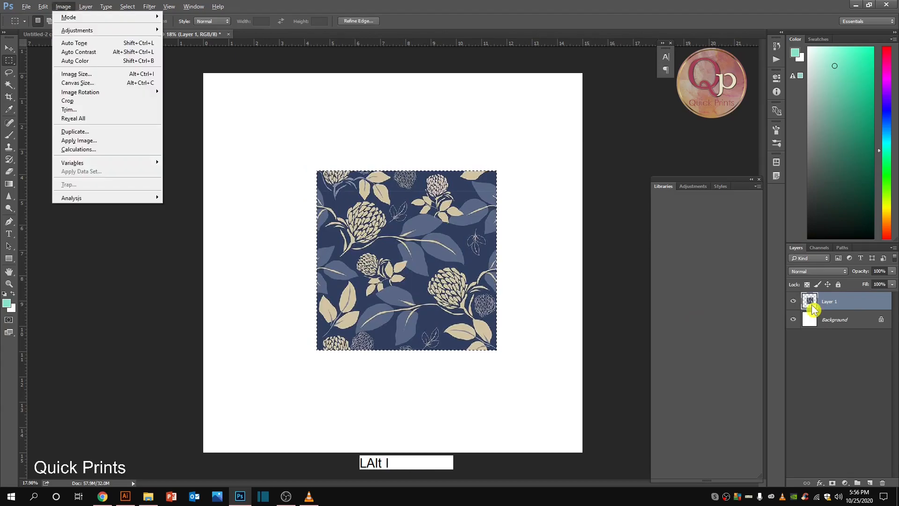
pyautogui.hotkey('alt', 'p')
pyautogui.hotkey('ctrl', 'd')
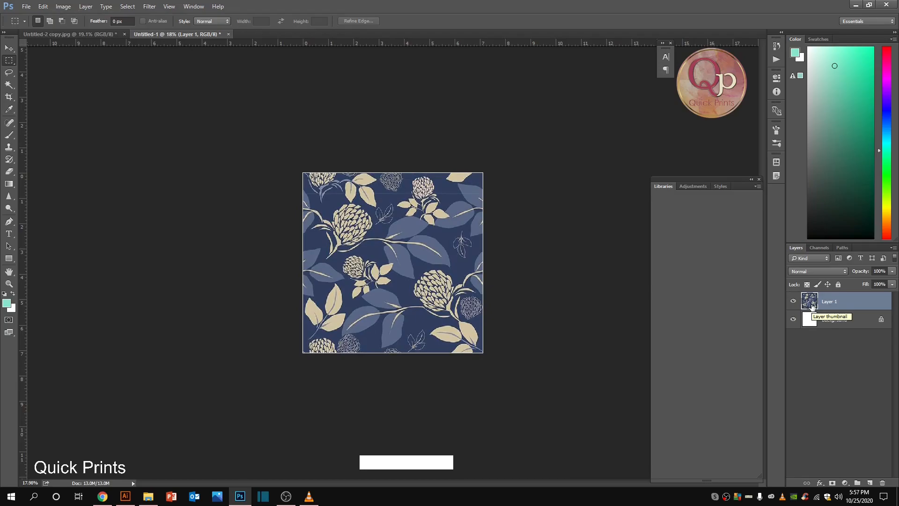
# Step: Add a Brightness/Contrast adjustment layer with Use Legacy enabled, brightness -16 and contrast 50
pyautogui.scroll(2, 325, 335)
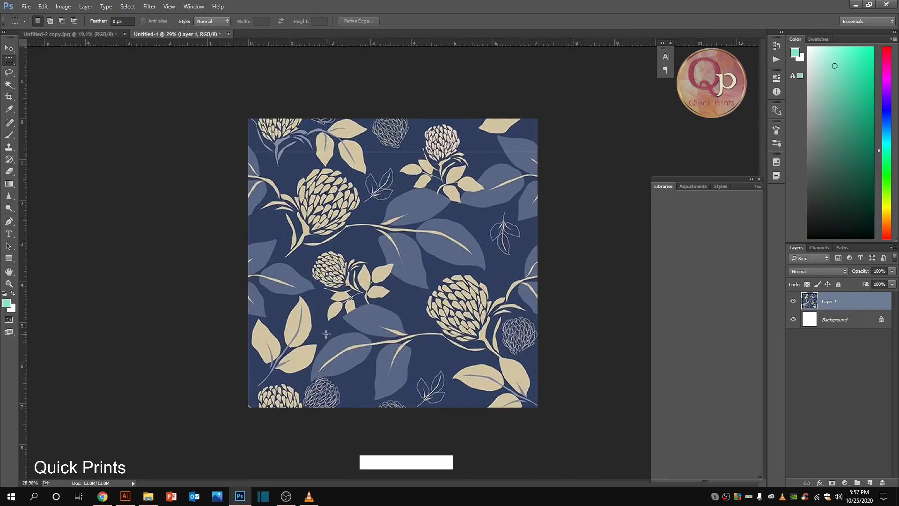
pyautogui.click(843, 484)
pyautogui.click(856, 315)
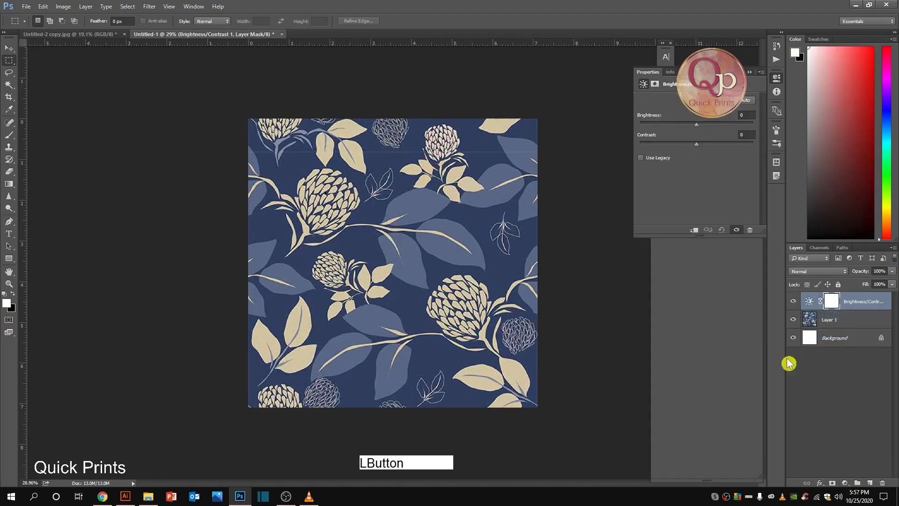
pyautogui.click(657, 158)
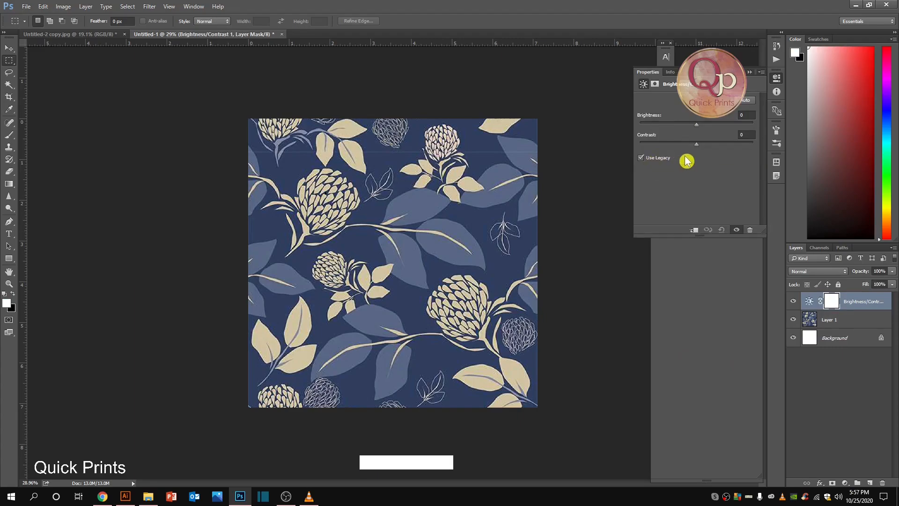
pyautogui.moveTo(698, 145); pyautogui.dragTo(726, 145)
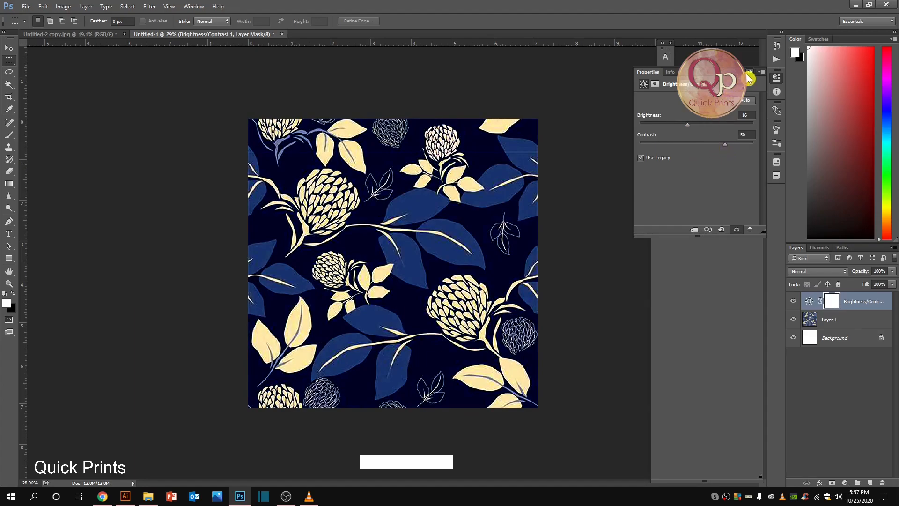
pyautogui.moveTo(691, 127)
pyautogui.mouseDown()
pyautogui.moveTo(706, 130)
pyautogui.moveTo(687, 131)
pyautogui.mouseUp()
pyautogui.click(750, 72)
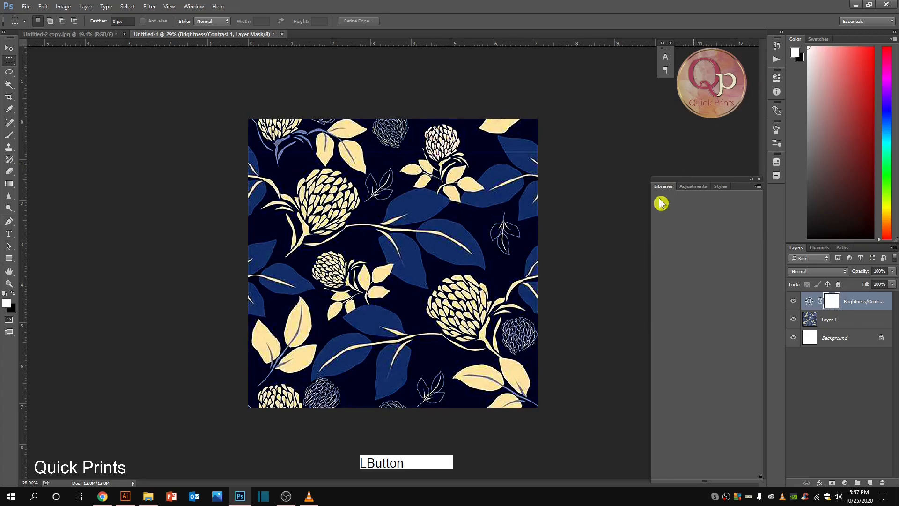
# Step: Add a Selective Color adjustment layer in Absolute mode, setting Blues to magenta +16, yellow -48 and black -21
pyautogui.click(845, 483)
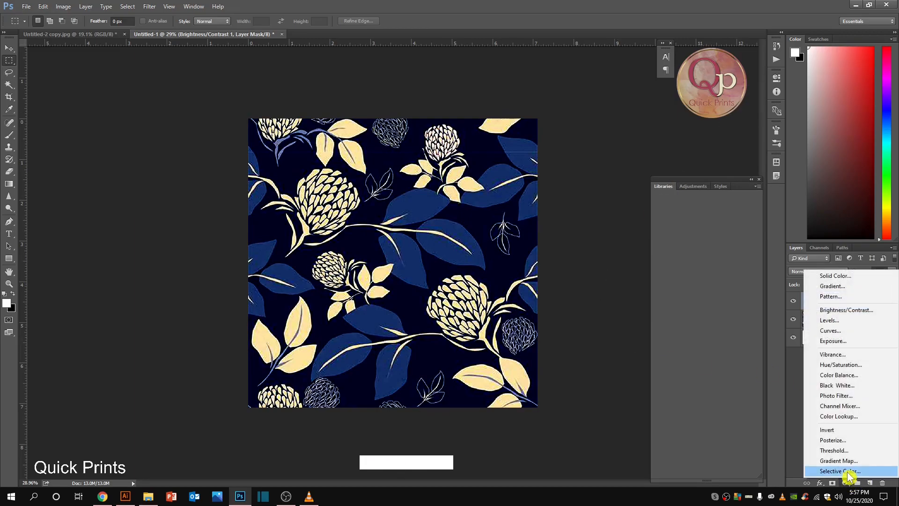
pyautogui.click(839, 470)
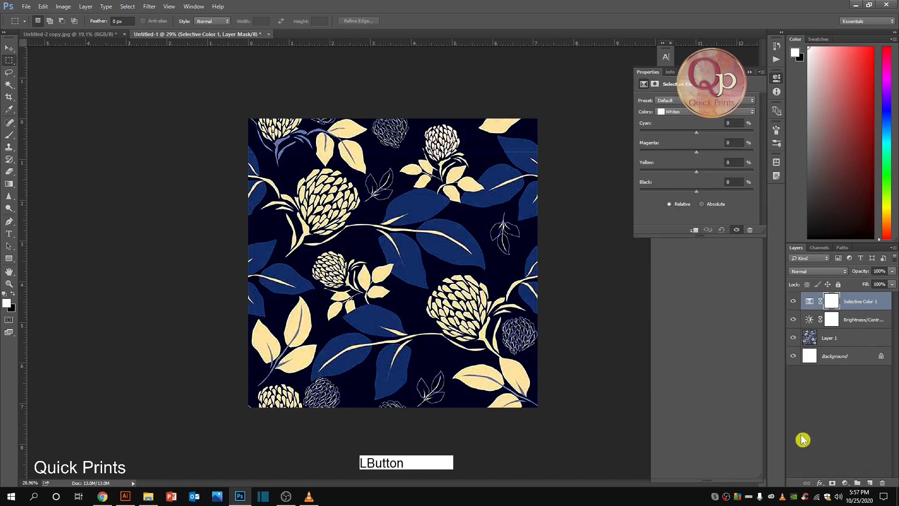
pyautogui.click(708, 114)
pyautogui.click(674, 151)
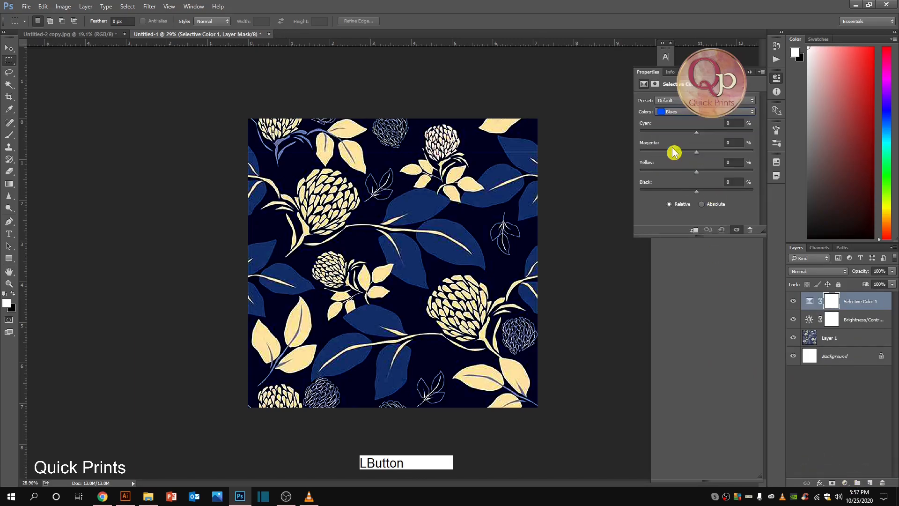
pyautogui.moveTo(695, 174); pyautogui.dragTo(690, 199)
pyautogui.click(704, 207)
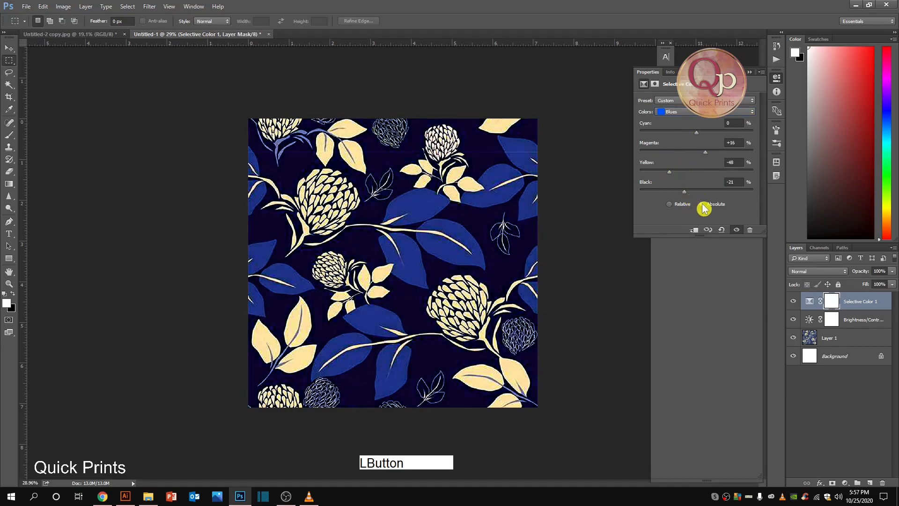
pyautogui.click(752, 72)
# Step: Select the outlined flower at the tile's upper edge with a freehand Lasso outline
pyautogui.scroll(8, 366, 190)
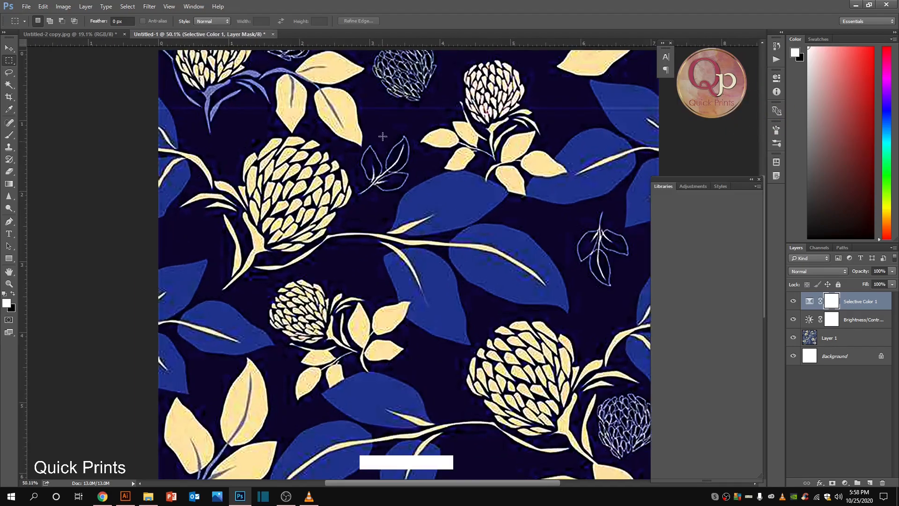
pyautogui.moveTo(421, 112); pyautogui.dragTo(426, 246)
pyautogui.scroll(3, 367, 168)
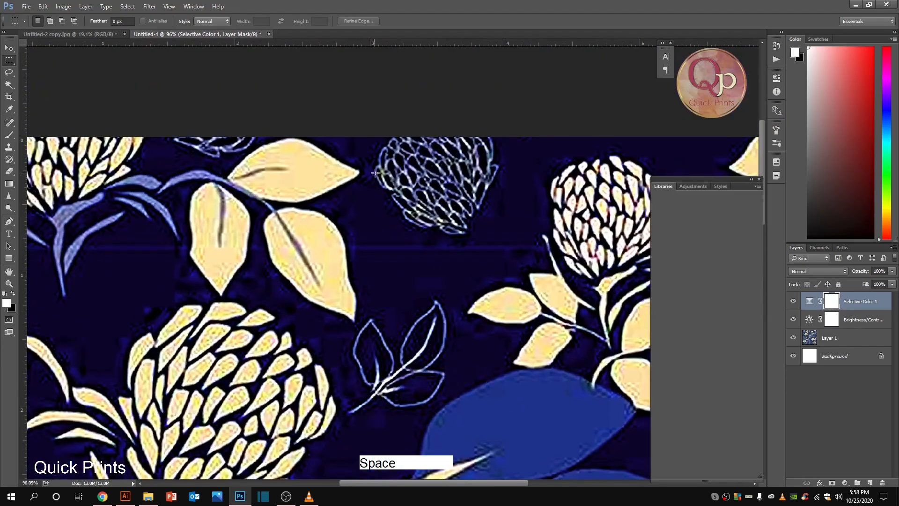
pyautogui.press('l')
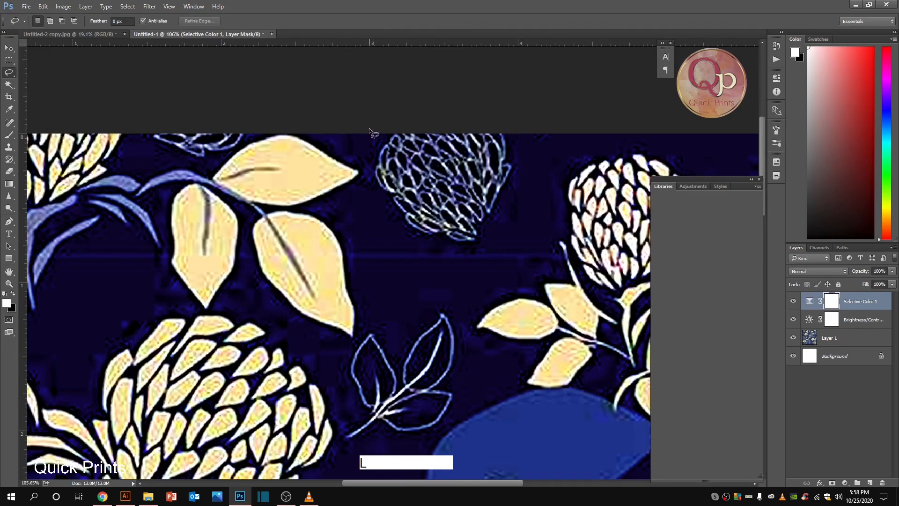
pyautogui.click(370, 131)
pyautogui.moveTo(505, 122)
pyautogui.mouseDown()
pyautogui.moveTo(523, 142)
pyautogui.moveTo(524, 177)
pyautogui.mouseUp()
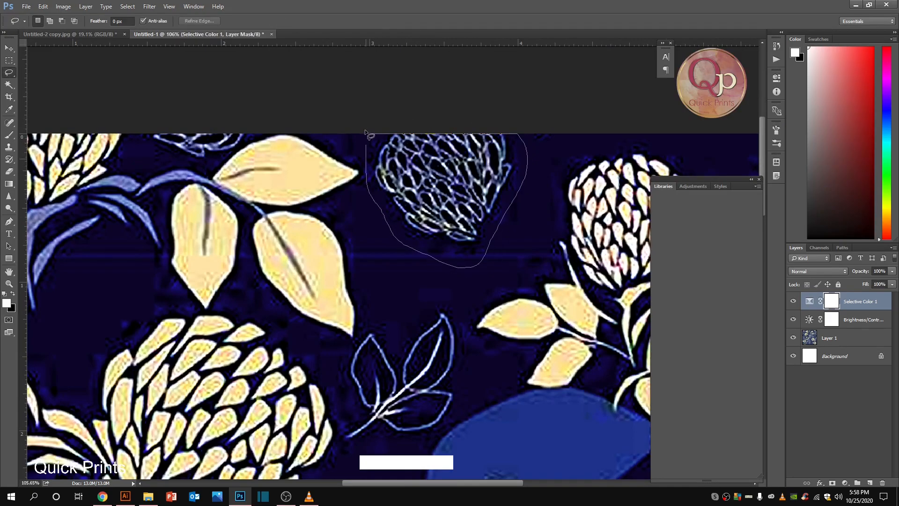
pyautogui.moveTo(366, 134); pyautogui.dragTo(367, 134)
# Step: Add the cut-off outlined flower and the outlined leaf sprig on the tile's lower edge to the lasso selection
pyautogui.scroll(-5, 398, 234)
pyautogui.scroll(2, 403, 415)
pyautogui.scroll(4, 345, 412)
pyautogui.moveTo(347, 425)
pyautogui.mouseDown()
pyautogui.moveTo(339, 388)
pyautogui.moveTo(393, 311)
pyautogui.moveTo(412, 258)
pyautogui.mouseUp()
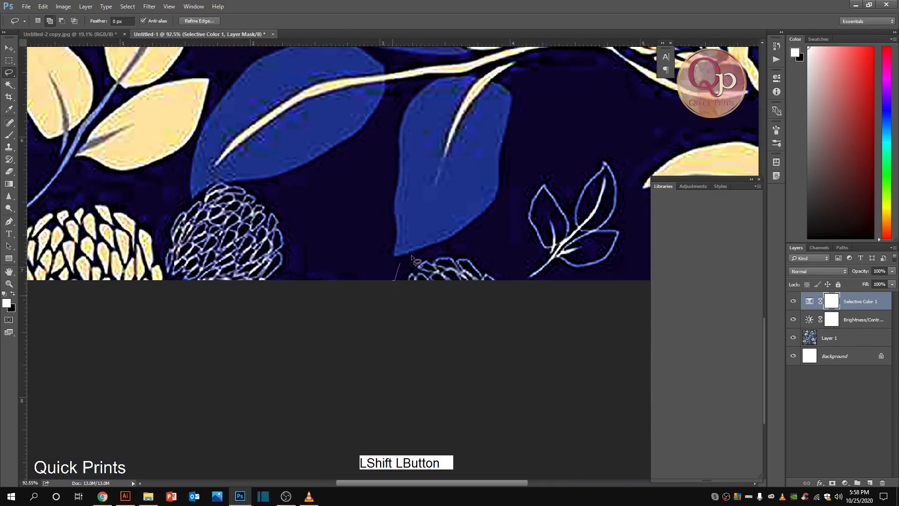
pyautogui.moveTo(464, 245)
pyautogui.mouseDown()
pyautogui.moveTo(505, 257)
pyautogui.moveTo(514, 285)
pyautogui.mouseUp()
pyautogui.moveTo(366, 298)
pyautogui.mouseDown()
pyautogui.moveTo(554, 284)
pyautogui.moveTo(505, 292)
pyautogui.mouseUp()
pyautogui.moveTo(514, 212)
pyautogui.mouseDown()
pyautogui.moveTo(536, 145)
pyautogui.moveTo(619, 113)
pyautogui.mouseUp()
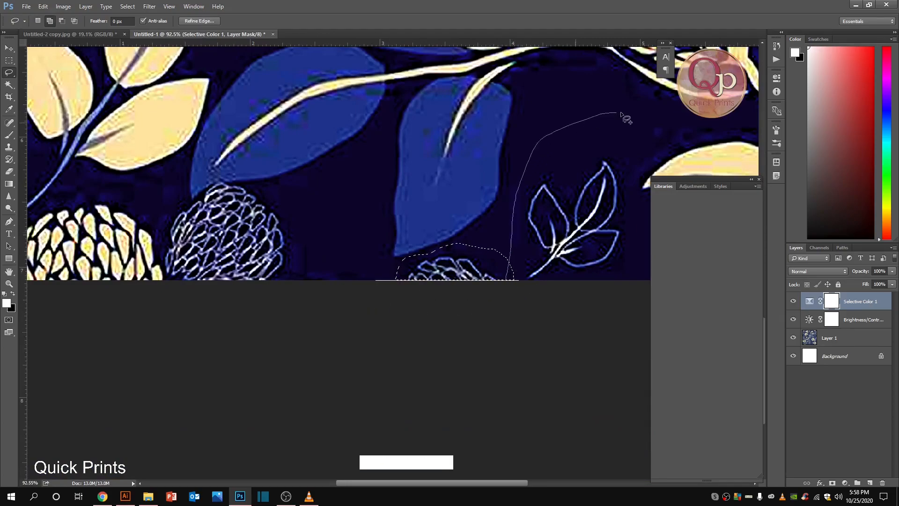
pyautogui.moveTo(544, 313); pyautogui.dragTo(506, 309)
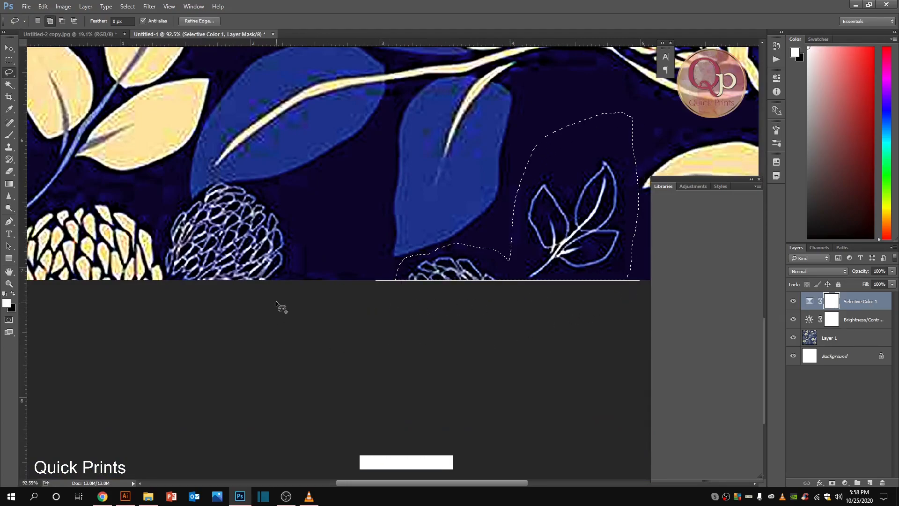
# Step: Add the outlined flower at the tile's lower left and the one near its right edge to the selection
pyautogui.moveTo(189, 297); pyautogui.dragTo(167, 269)
pyautogui.moveTo(174, 225); pyautogui.dragTo(214, 193)
pyautogui.moveTo(311, 272); pyautogui.dragTo(315, 297)
pyautogui.scroll(-5, 277, 357)
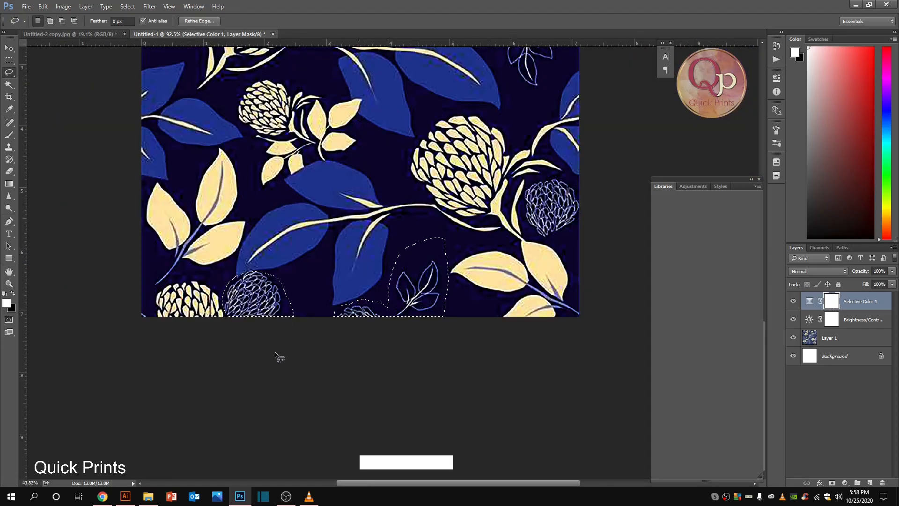
pyautogui.scroll(3, 553, 293)
pyautogui.press('shift')
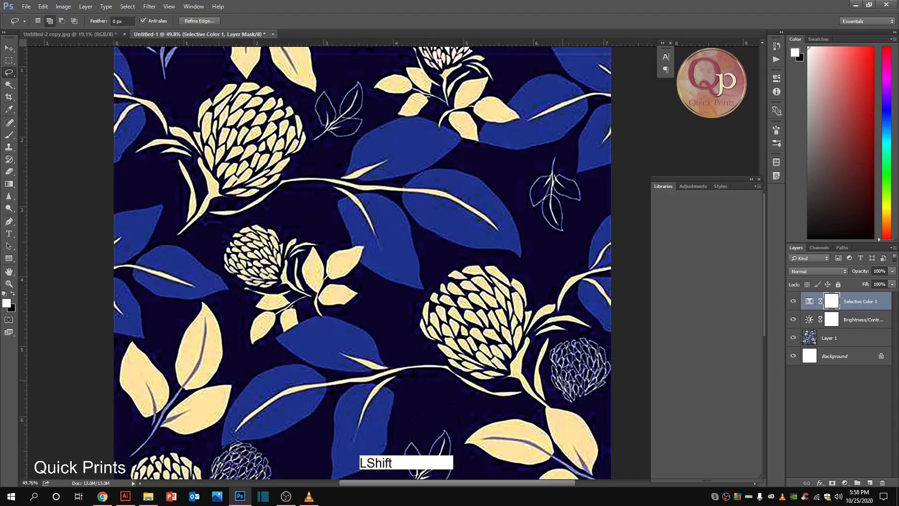
pyautogui.moveTo(558, 396)
pyautogui.mouseDown()
pyautogui.moveTo(569, 402)
pyautogui.moveTo(613, 374)
pyautogui.mouseUp()
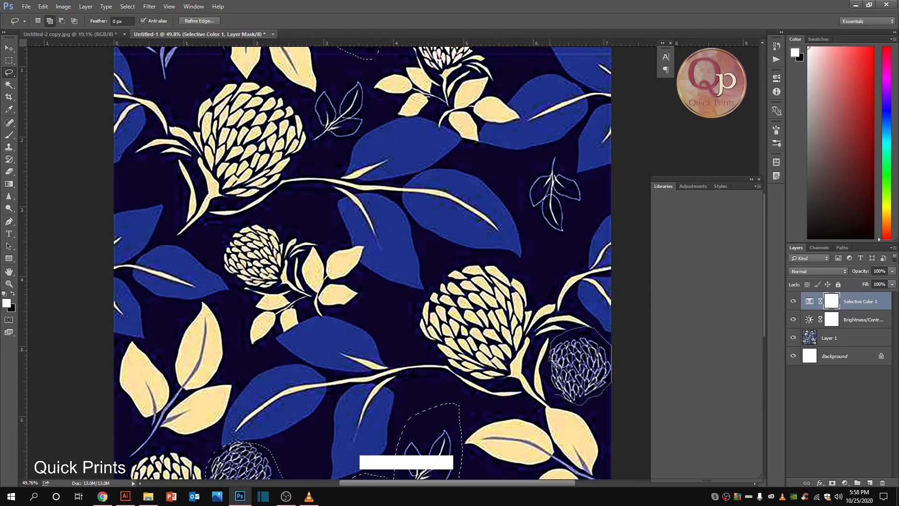
# Step: Add the small cut-off outlined flower on the tile's upper edge, above the cream leaves, to the selection
pyautogui.scroll(-2, 429, 207)
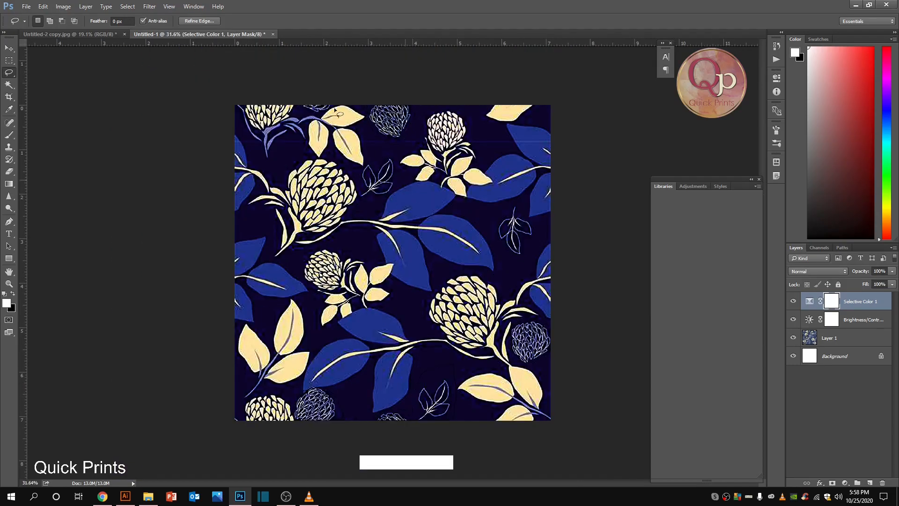
pyautogui.scroll(5, 301, 98)
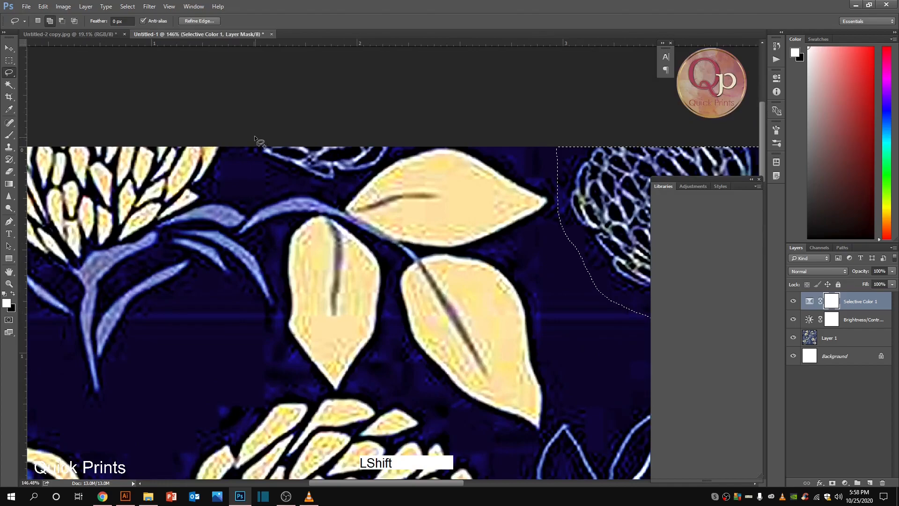
pyautogui.moveTo(254, 139); pyautogui.dragTo(260, 166)
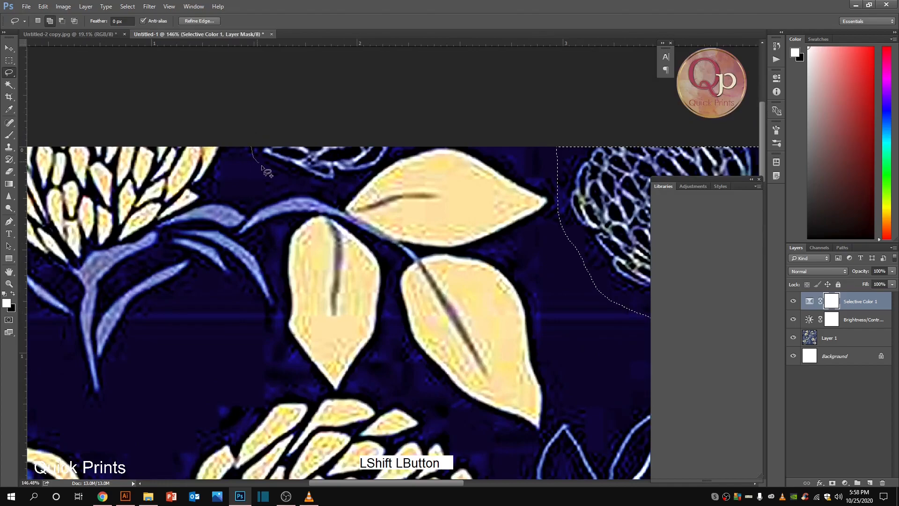
pyautogui.moveTo(333, 186); pyautogui.dragTo(379, 174)
pyautogui.moveTo(400, 142)
pyautogui.mouseDown()
pyautogui.moveTo(265, 125)
pyautogui.moveTo(275, 136)
pyautogui.mouseUp()
pyautogui.scroll(-5, 275, 136)
pyautogui.scroll(-2, 482, 248)
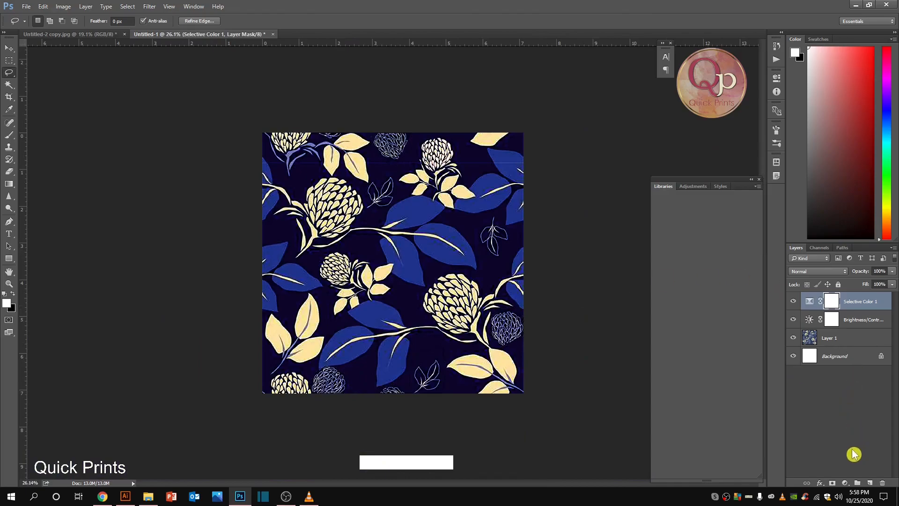
# Step: Add a Selective Color adjustment layer masked to the selected motifs, with the Whites' black at -15
pyautogui.click(845, 483)
pyautogui.click(845, 474)
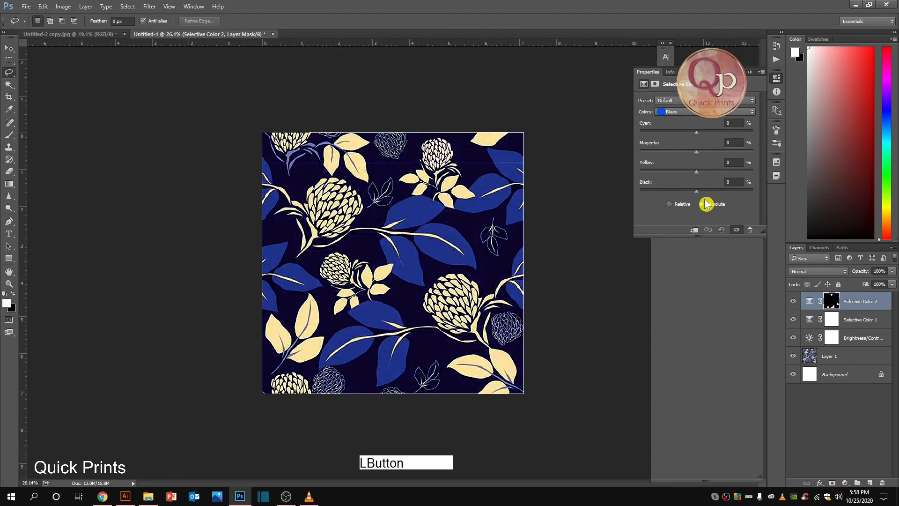
pyautogui.click(680, 112)
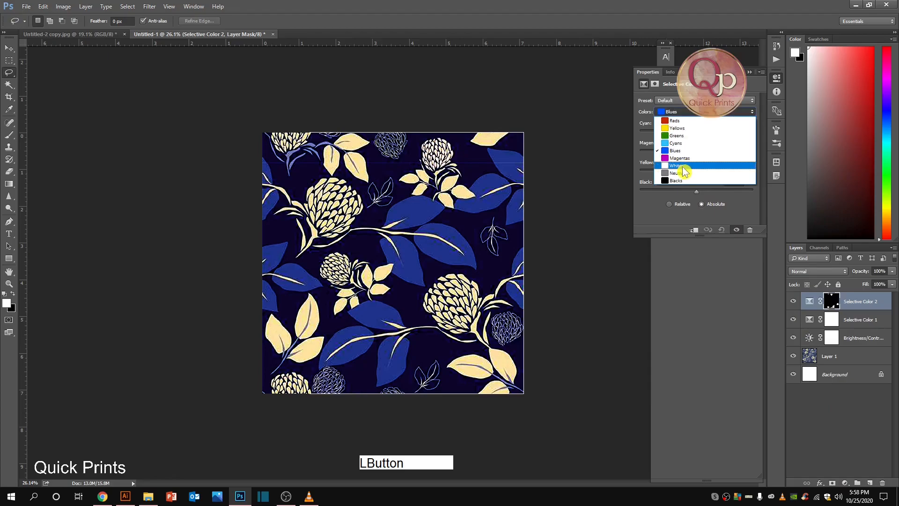
pyautogui.click(680, 166)
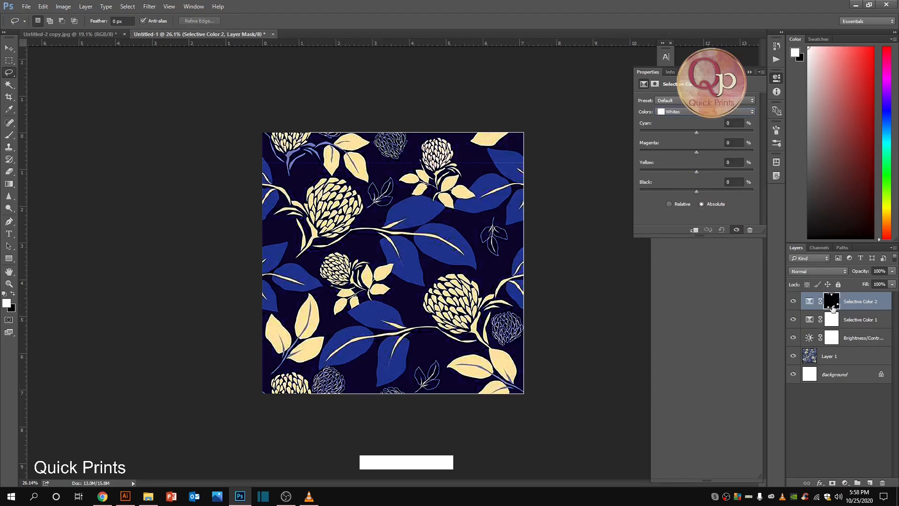
pyautogui.moveTo(696, 192)
pyautogui.mouseDown()
pyautogui.moveTo(713, 195)
pyautogui.moveTo(663, 201)
pyautogui.moveTo(733, 197)
pyautogui.moveTo(678, 200)
pyautogui.moveTo(689, 198)
pyautogui.mouseUp()
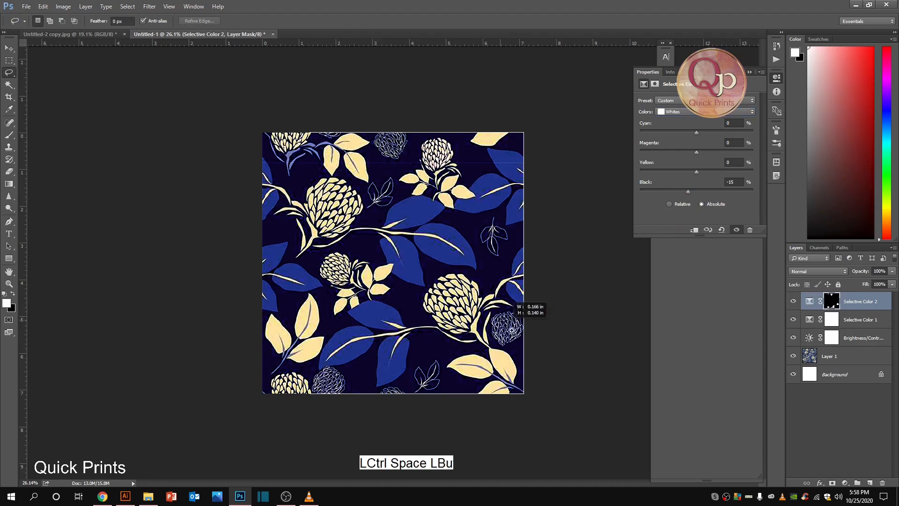
# Step: Set the Whites' black to -70 and compare the outlined flower with and without the adjustment
pyautogui.moveTo(538, 346); pyautogui.dragTo(544, 362)
pyautogui.click(737, 230)
pyautogui.click(737, 230)
pyautogui.moveTo(690, 197); pyautogui.dragTo(660, 196)
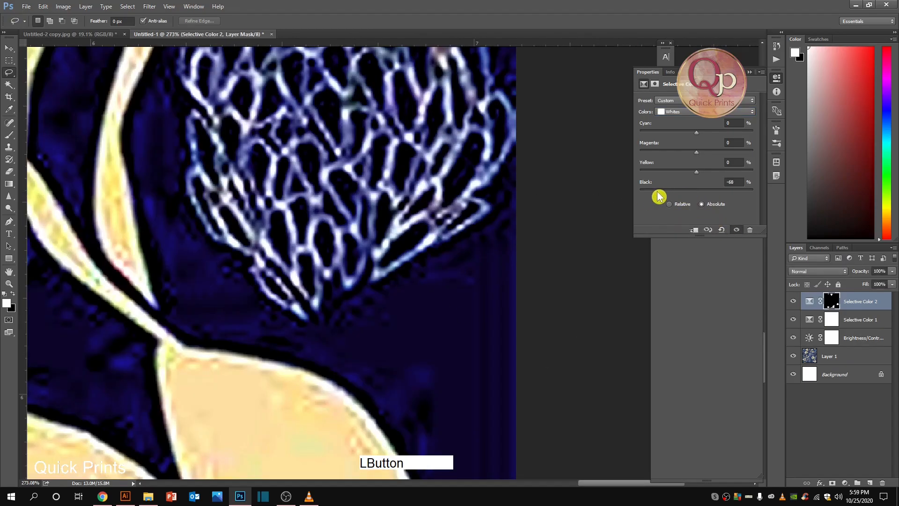
pyautogui.click(737, 230)
pyautogui.click(737, 230)
pyautogui.click(737, 230)
pyautogui.click(737, 230)
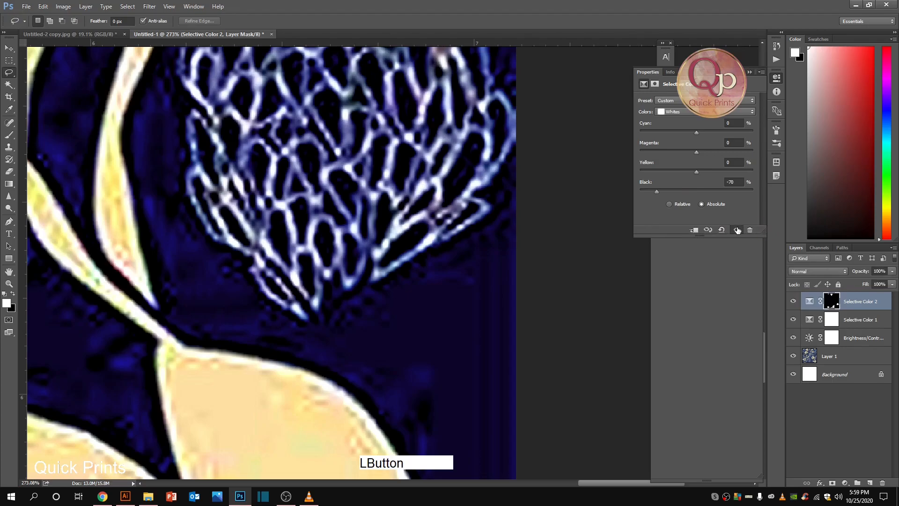
# Step: Set the Blues' black to -31 in the same adjustment and check the result across the whole tile
pyautogui.click(692, 114)
pyautogui.click(676, 151)
pyautogui.moveTo(699, 195); pyautogui.dragTo(679, 197)
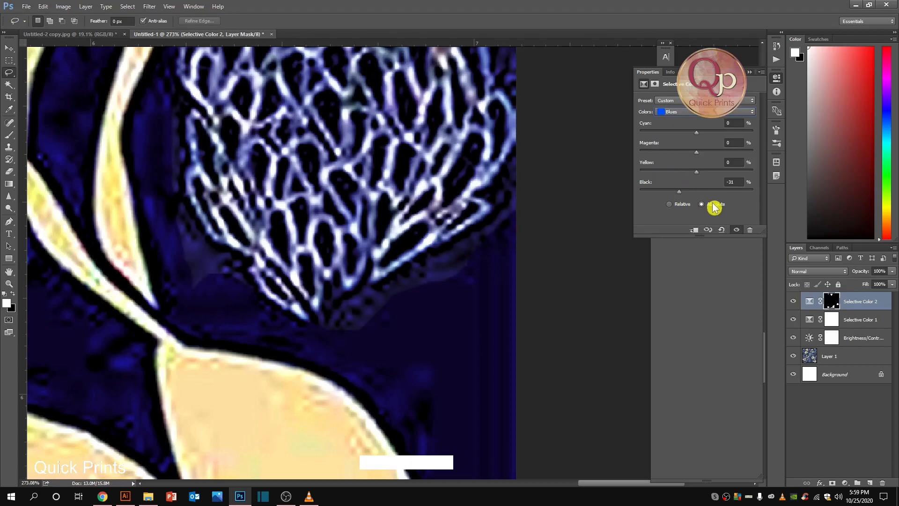
pyautogui.click(735, 229)
pyautogui.click(735, 229)
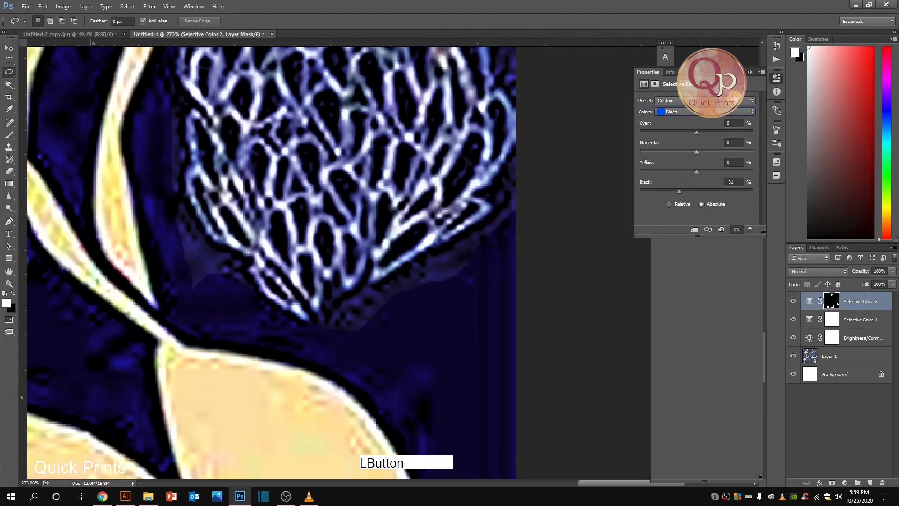
pyautogui.click(749, 73)
pyautogui.scroll(-10, 486, 199)
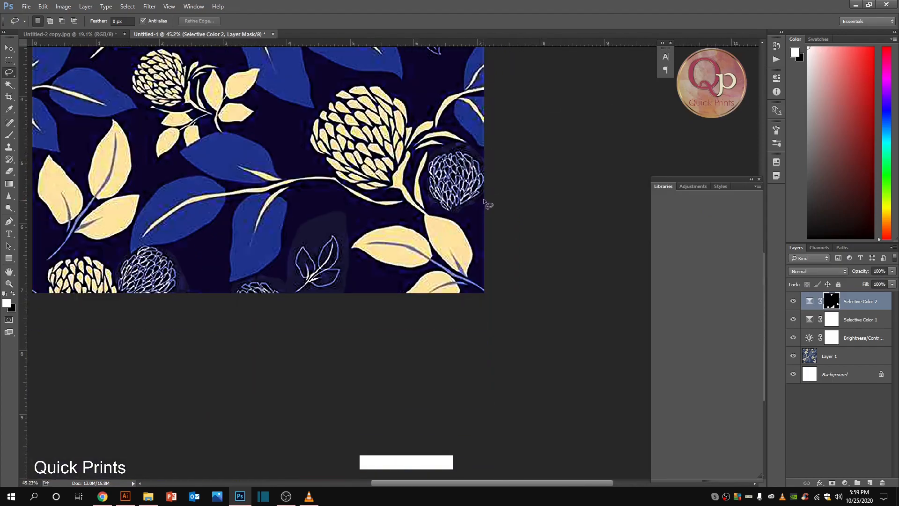
pyautogui.scroll(2, 473, 193)
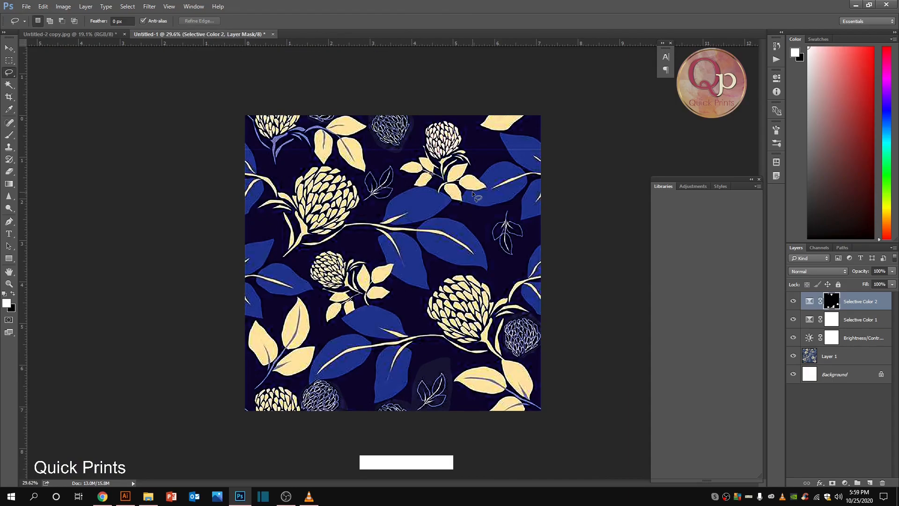
# Step: Flatten the image and save a copy as a JPEG named REPEAT in the COLORS folder
pyautogui.hotkey('alt', 'l')
pyautogui.press('f')
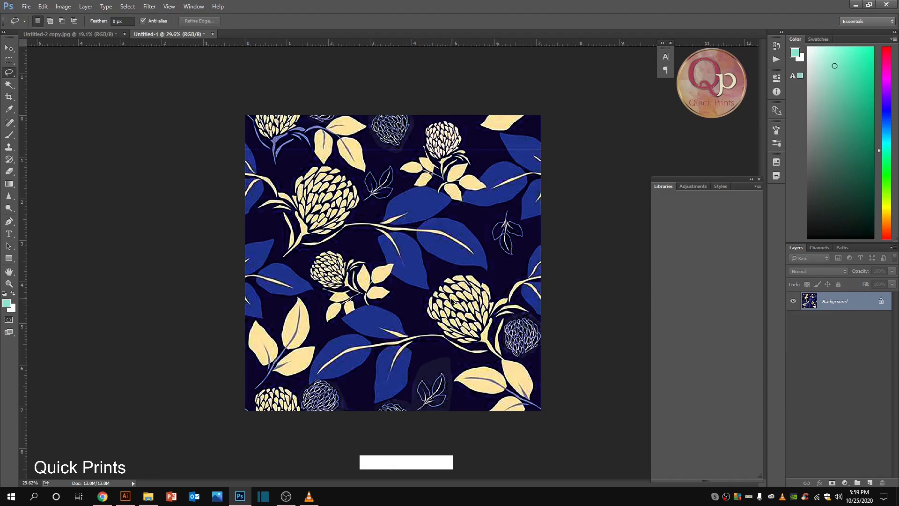
pyautogui.hotkey('ctrl', 'alt', 's')
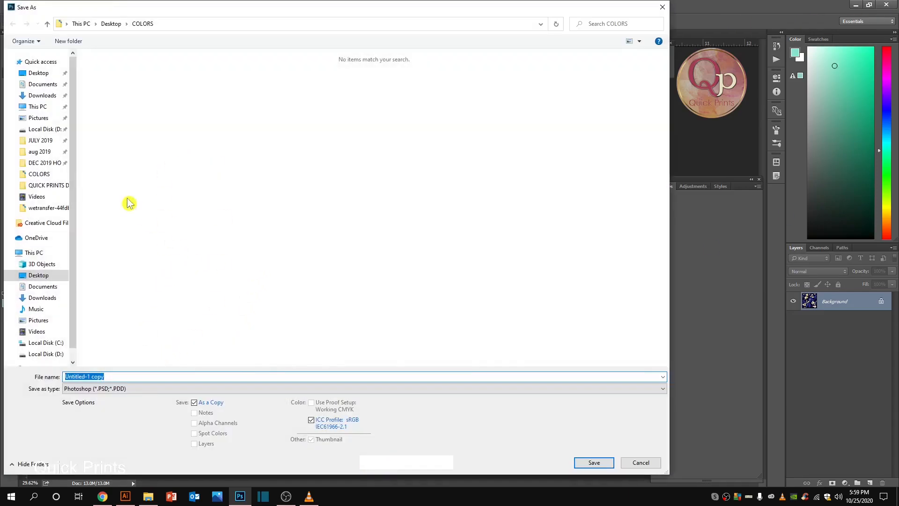
pyautogui.click(120, 390)
pyautogui.click(99, 377)
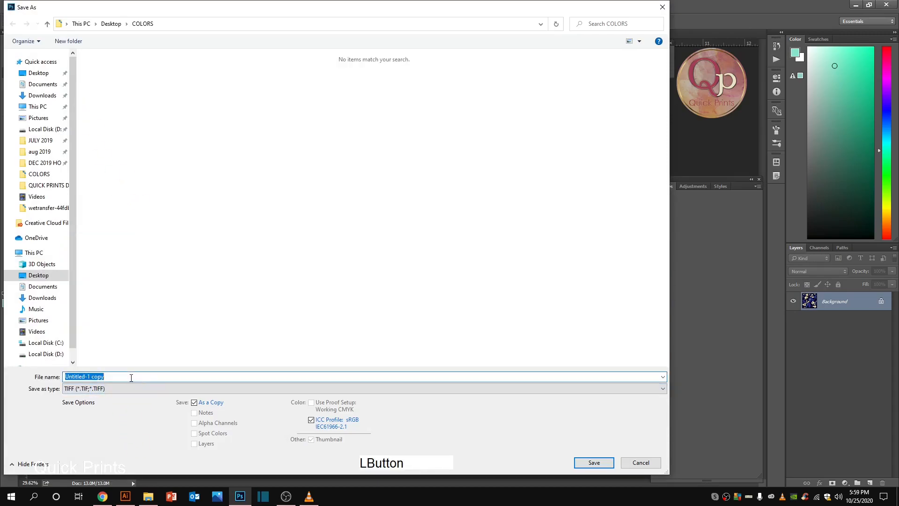
pyautogui.click(128, 390)
pyautogui.click(84, 295)
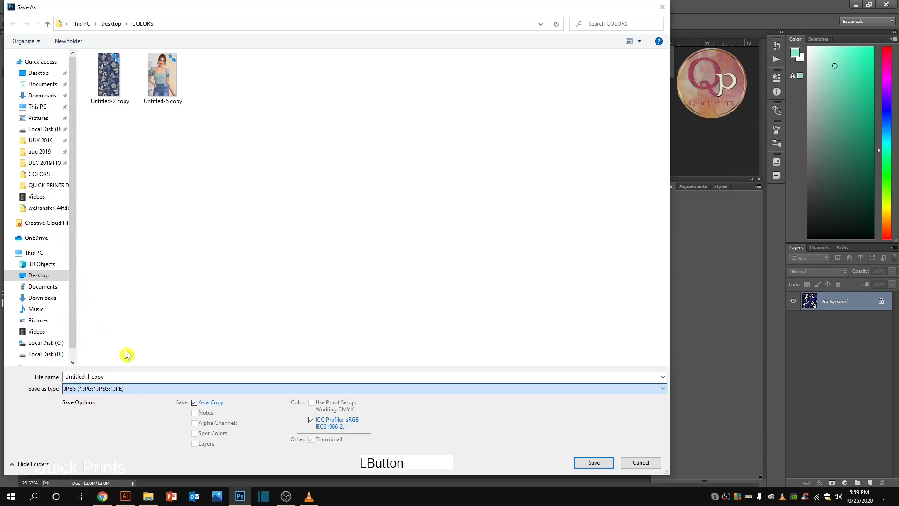
pyautogui.write('REPEAT')
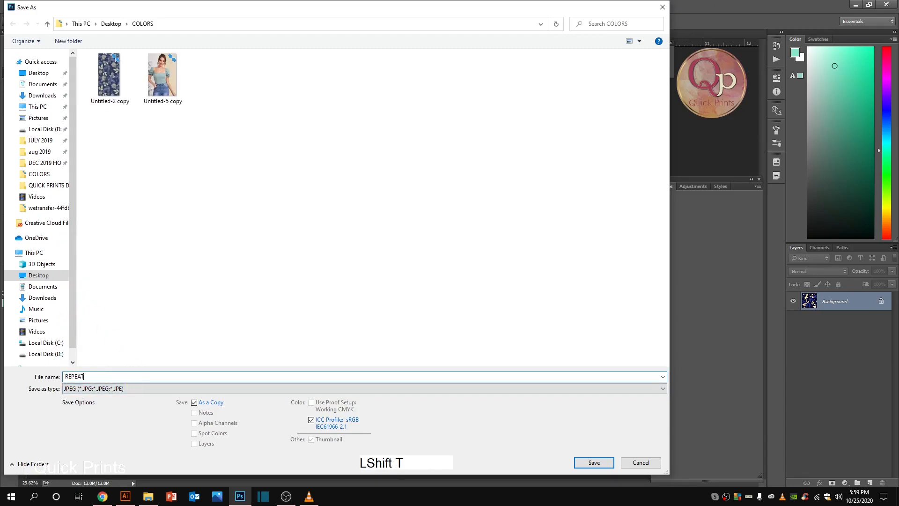
pyautogui.press('Return')
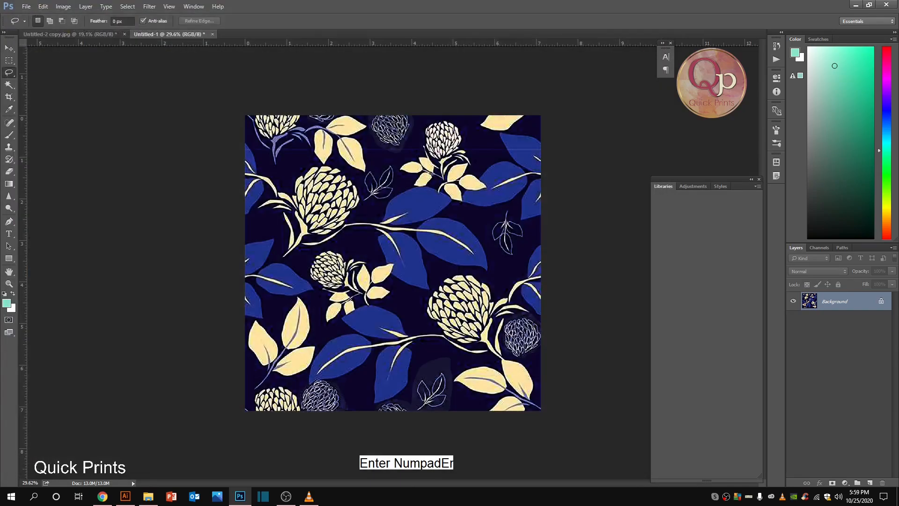
pyautogui.press('Return')
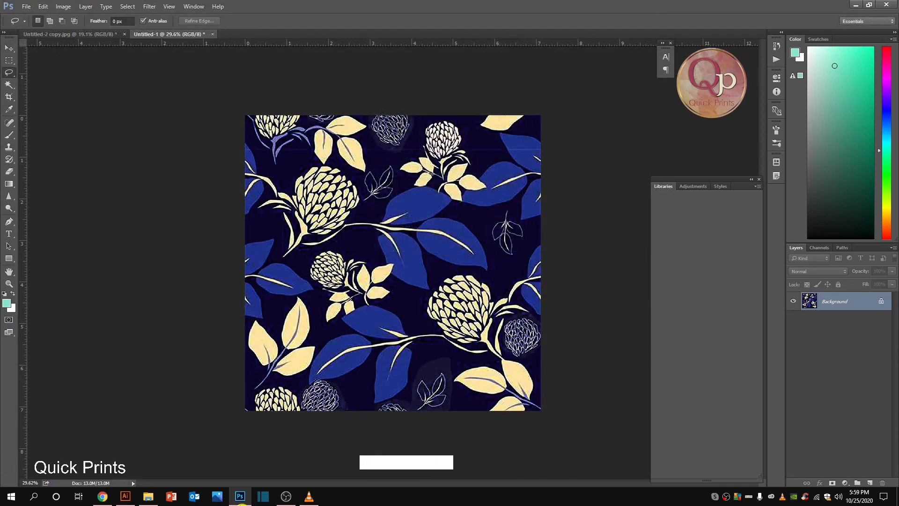
# Step: Switch to Illustrator, close the open document and open REPEAT.jpg
pyautogui.click(126, 496)
pyautogui.hotkey('ctrl', 'w')
pyautogui.click(492, 263)
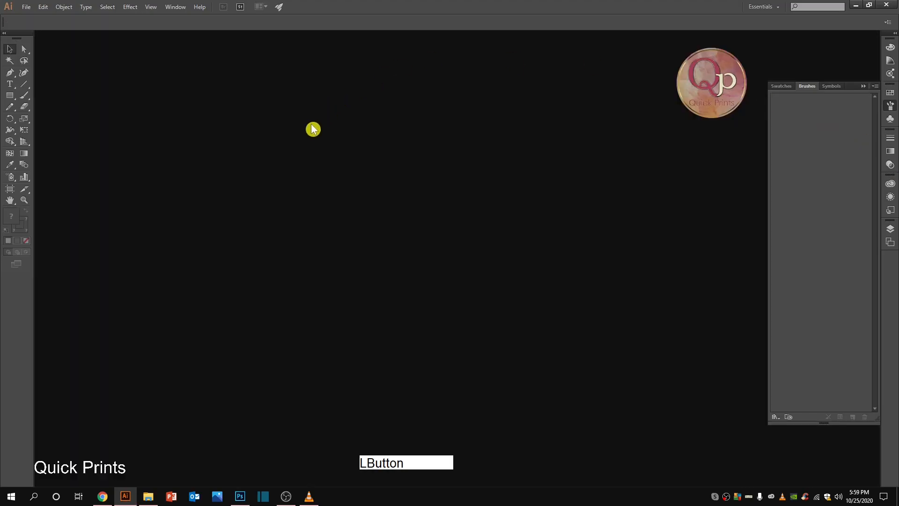
pyautogui.hotkey('ctrl', 'o')
pyautogui.doubleClick(132, 102)
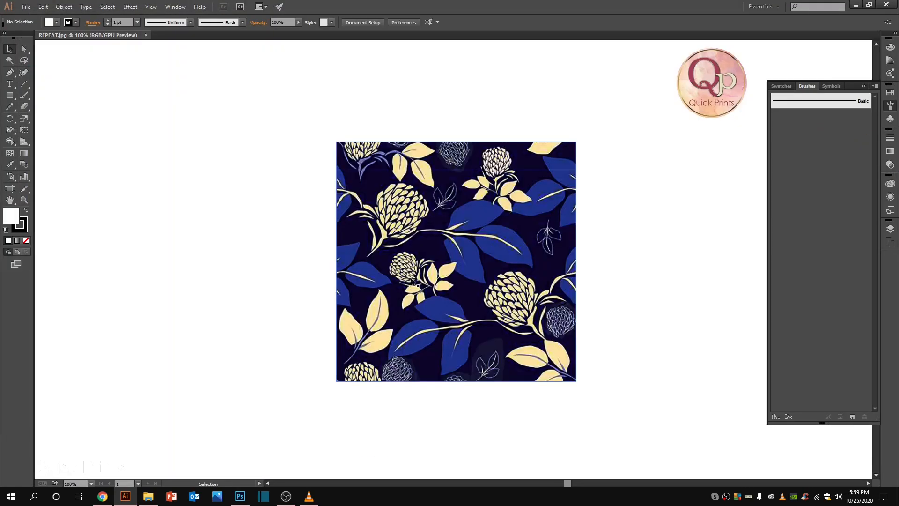
# Step: Trace the placed floral image with the 3 Colors preset and examine the traced motifs up close
pyautogui.click(413, 281)
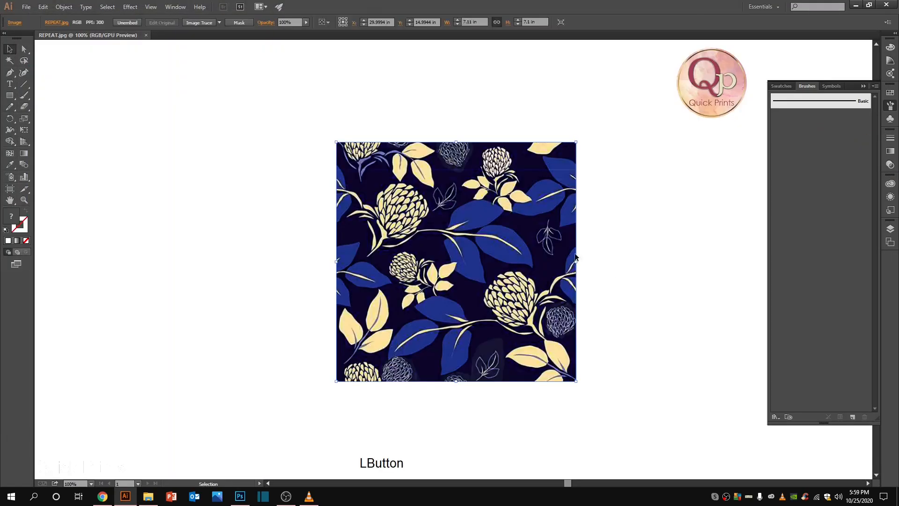
pyautogui.click(220, 23)
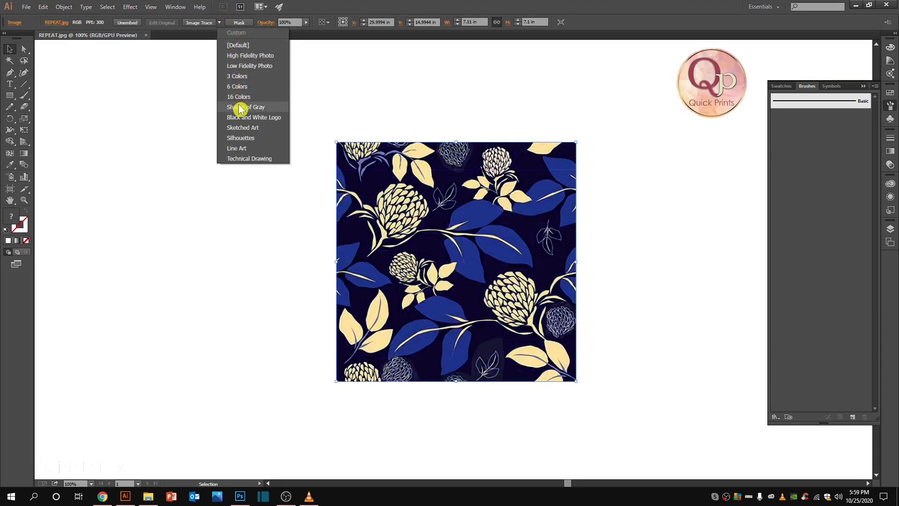
pyautogui.click(241, 77)
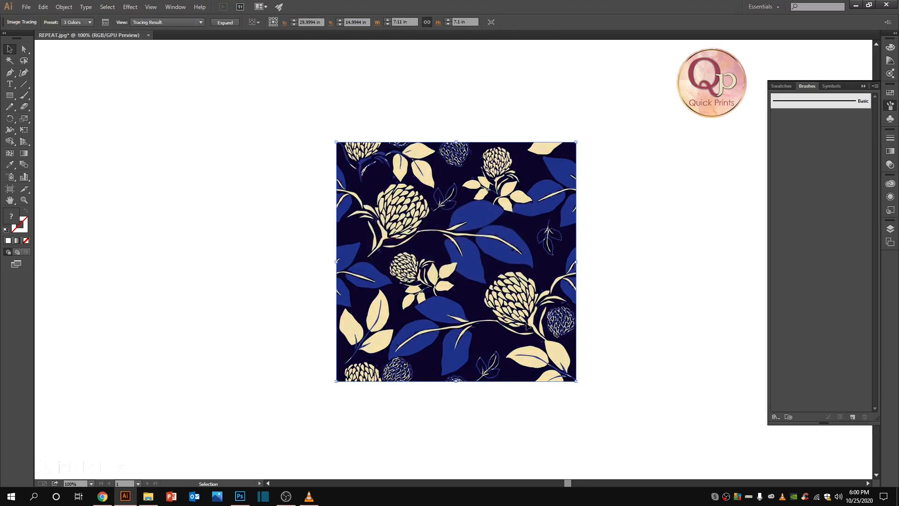
pyautogui.scroll(1, 526, 326)
pyautogui.scroll(1, 525, 328)
pyautogui.scroll(-1, 541, 346)
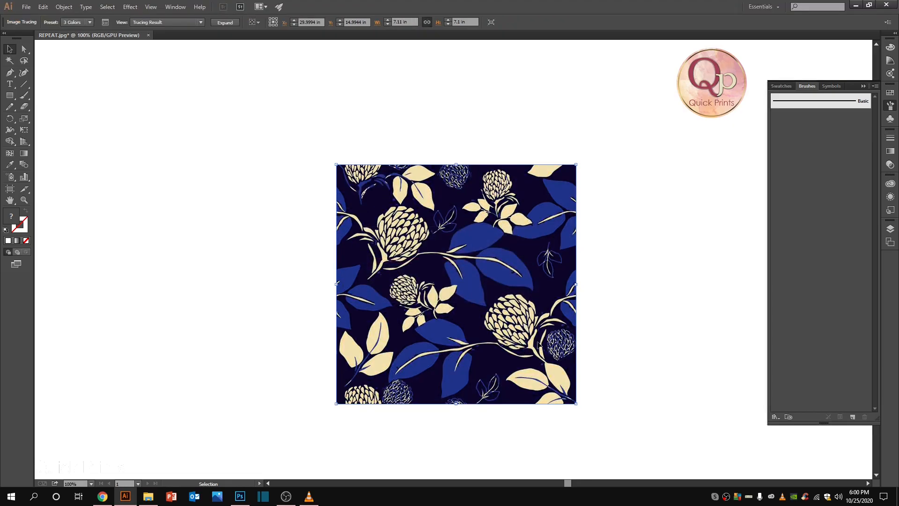
pyautogui.hotkey('ctrl', 'space')
pyautogui.moveTo(550, 344)
pyautogui.mouseDown()
pyautogui.moveTo(612, 399)
pyautogui.moveTo(769, 446)
pyautogui.moveTo(556, 392)
pyautogui.mouseUp()
pyautogui.hotkey('ctrl', 'space')
pyautogui.moveTo(355, 175); pyautogui.dragTo(334, 192)
pyautogui.press('space')
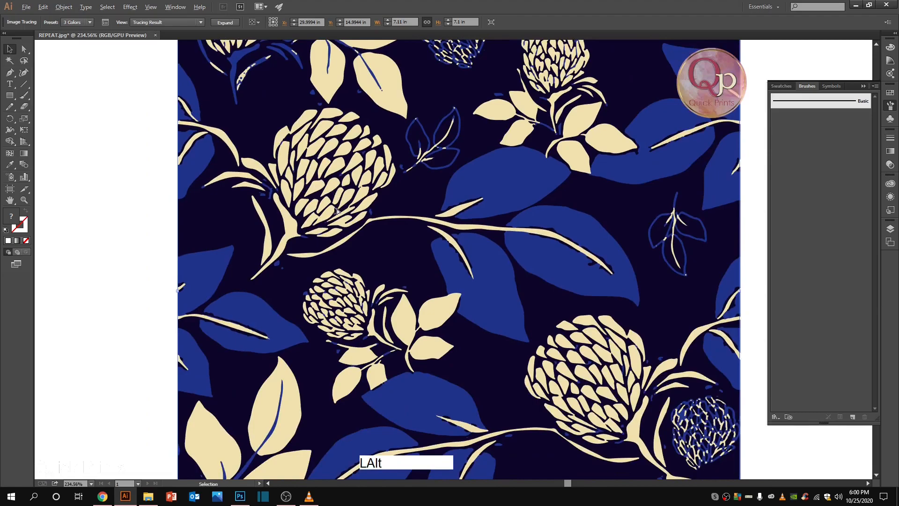
# Step: Export the tracing as a TIFF named REPEAT in the COLORS folder, using RGB, High (300 ppi), no anti-aliasing and LZW compression
pyautogui.scroll(-3, 336, 210)
pyautogui.click(26, 7)
pyautogui.click(69, 192)
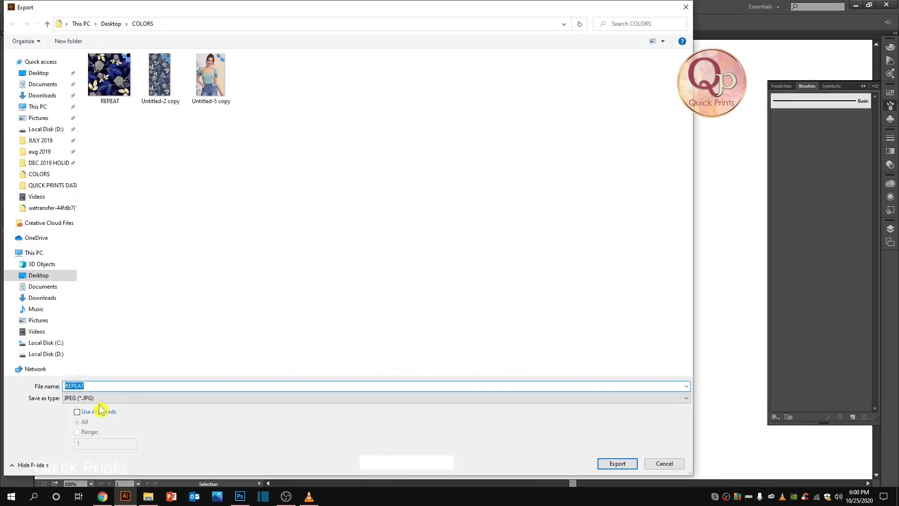
pyautogui.click(89, 399)
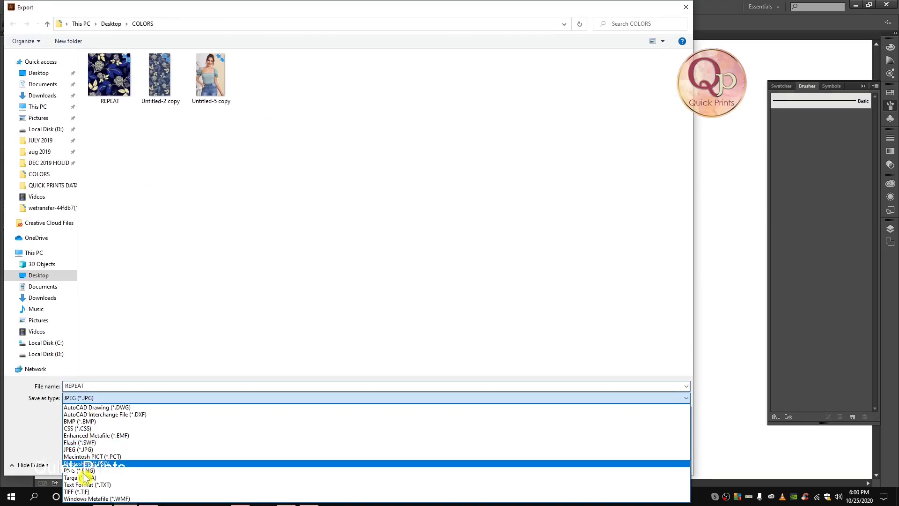
pyautogui.click(82, 492)
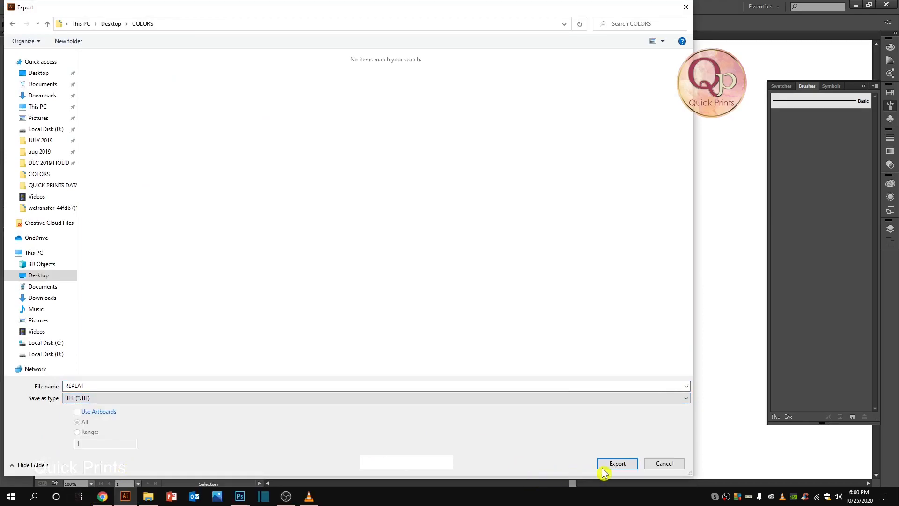
pyautogui.click(617, 464)
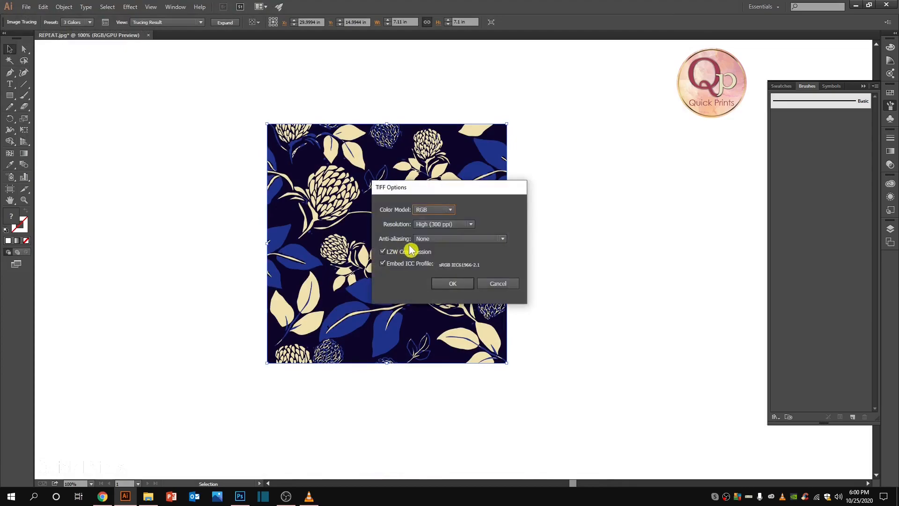
pyautogui.click(435, 240)
pyautogui.click(440, 246)
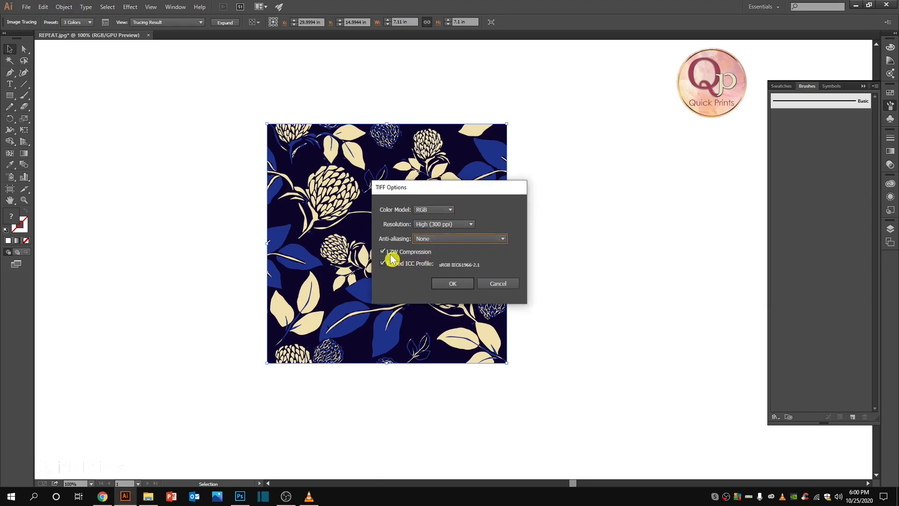
pyautogui.click(442, 284)
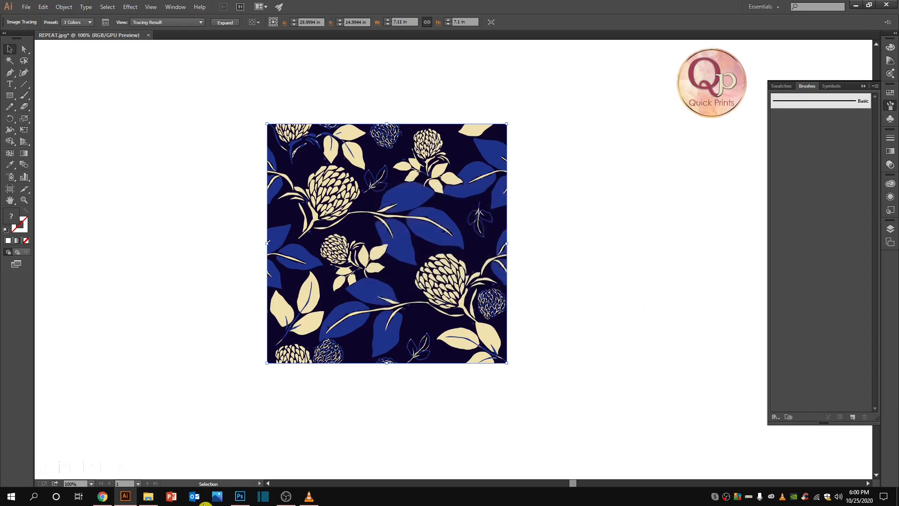
# Step: Switch to Photoshop, close the open documents without saving and open REPEAT.tif from the COLORS folder
pyautogui.click(239, 498)
pyautogui.hotkey('ctrl', 'w')
pyautogui.keyDown('ctrl'); pyautogui.click(440, 190); pyautogui.keyUp('ctrl')
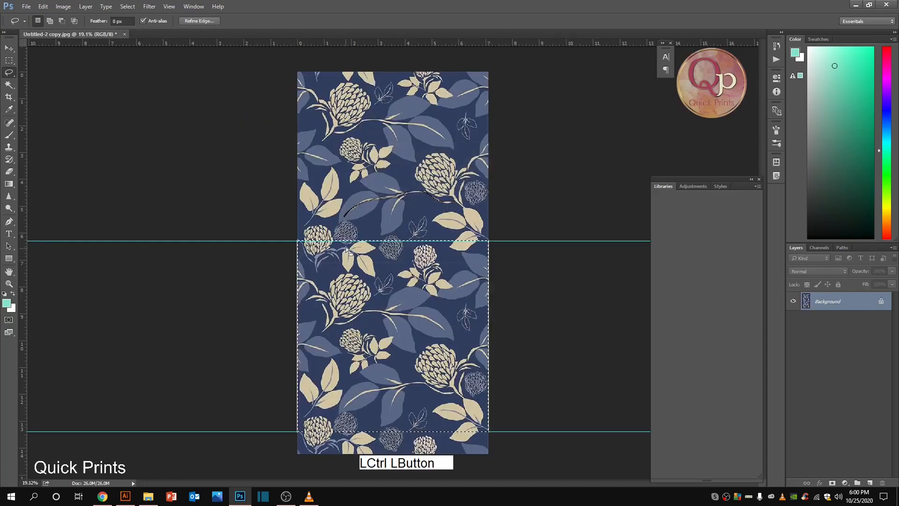
pyautogui.hotkey('ctrl', 'w')
pyautogui.click(452, 190)
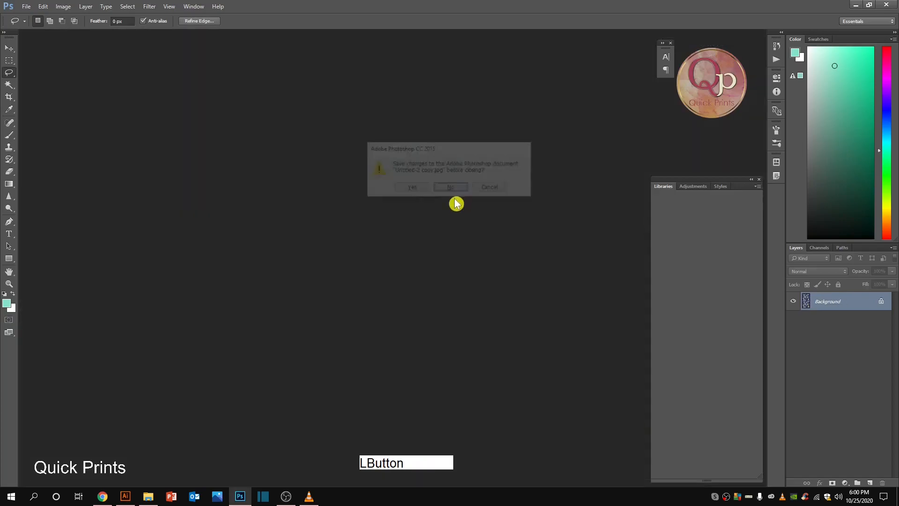
pyautogui.doubleClick(366, 214)
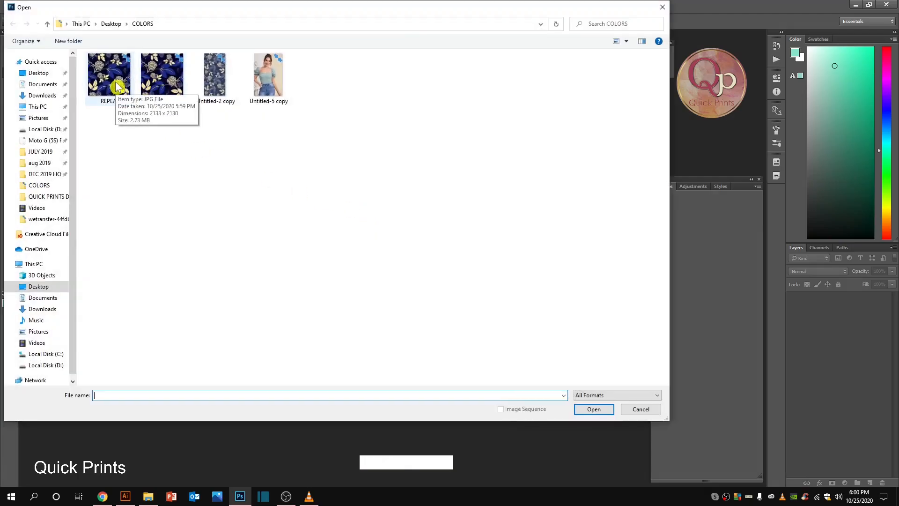
pyautogui.doubleClick(182, 80)
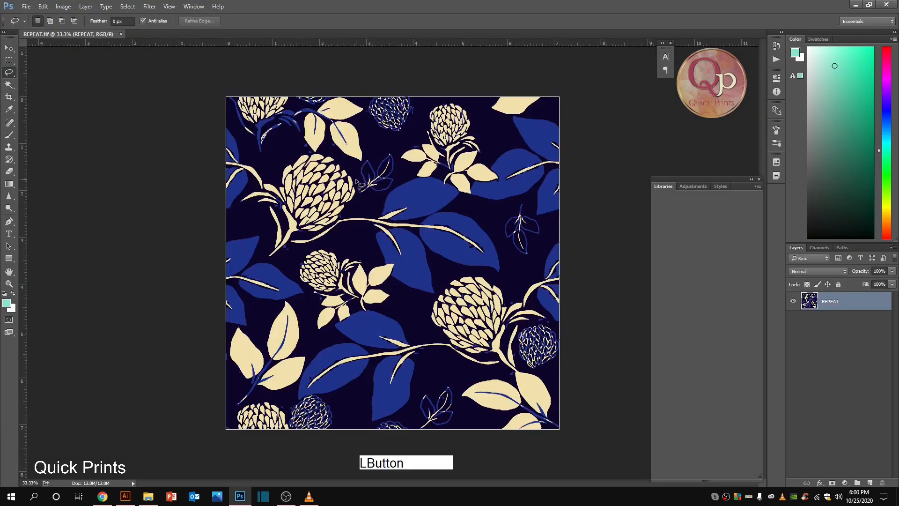
# Step: Crop the white border off the tile's top and left edges by shifting a full-canvas selection inward, and deselect
pyautogui.scroll(9, 275, 263)
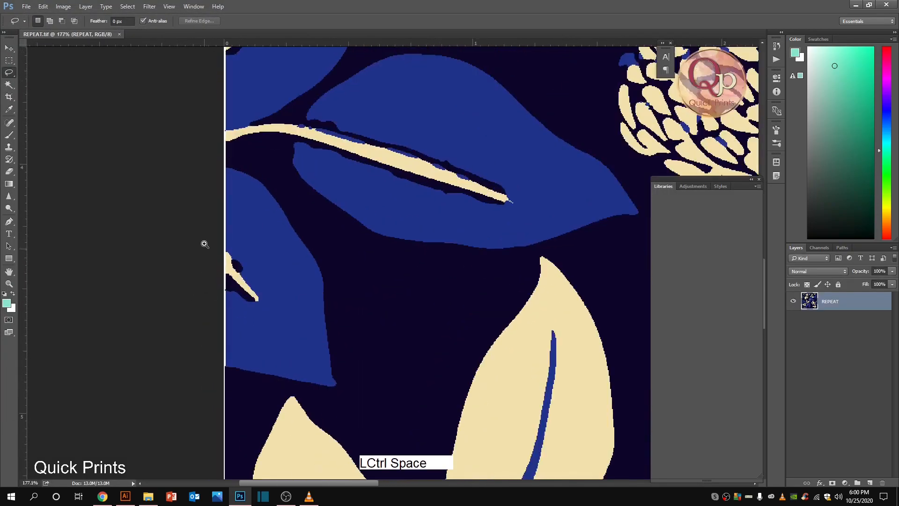
pyautogui.moveTo(217, 239); pyautogui.dragTo(297, 286)
pyautogui.scroll(-20, 70, 269)
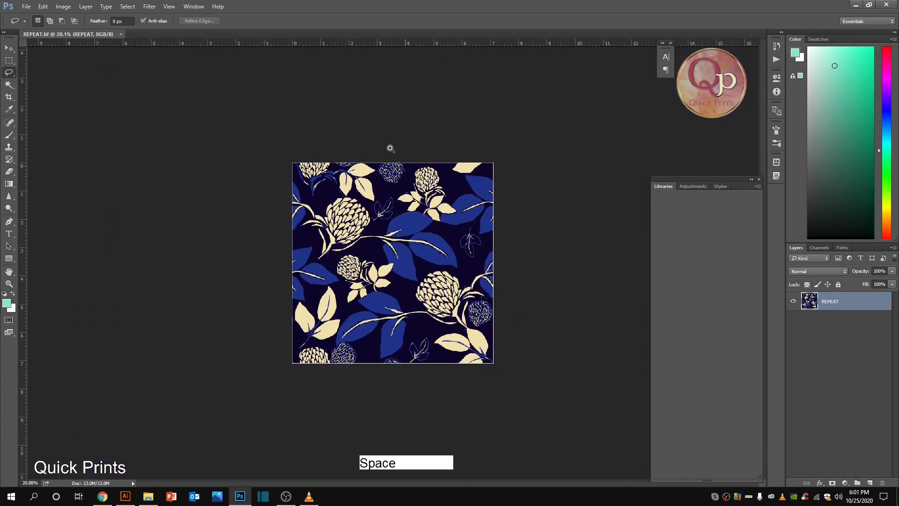
pyautogui.moveTo(276, 151); pyautogui.dragTo(323, 174)
pyautogui.moveTo(167, 92); pyautogui.dragTo(246, 127)
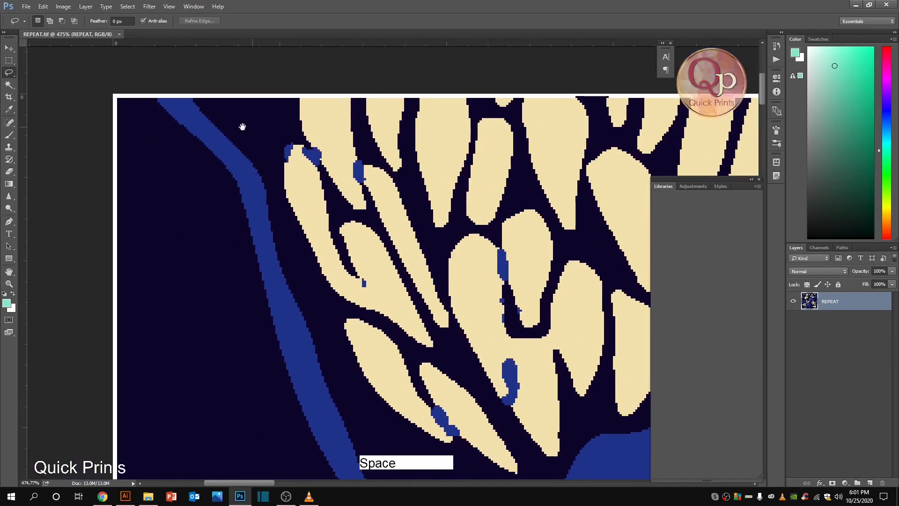
pyautogui.keyDown('ctrl'); pyautogui.click(145, 103); pyautogui.keyUp('ctrl')
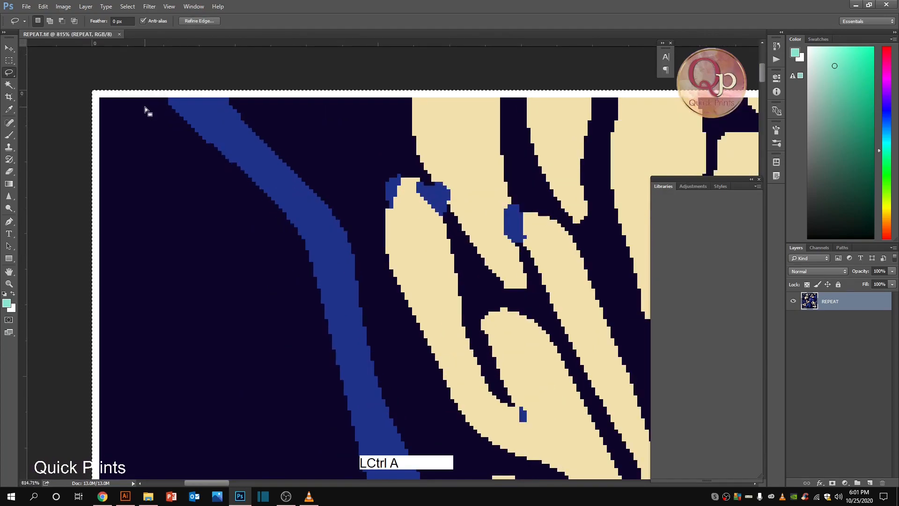
pyautogui.press('Right')
pyautogui.press('Down')
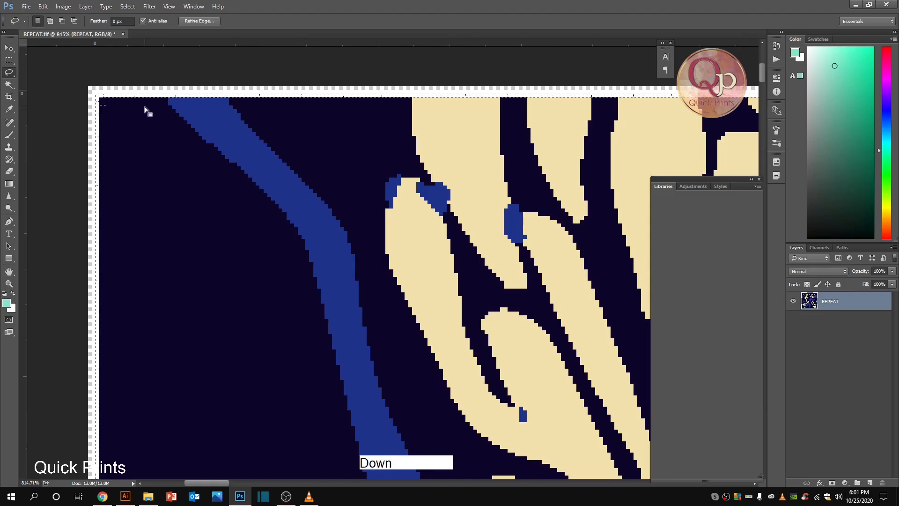
pyautogui.press('Right')
pyautogui.press('Down')
pyautogui.hotkey('alt', 'u')
pyautogui.hotkey('alt', 'p')
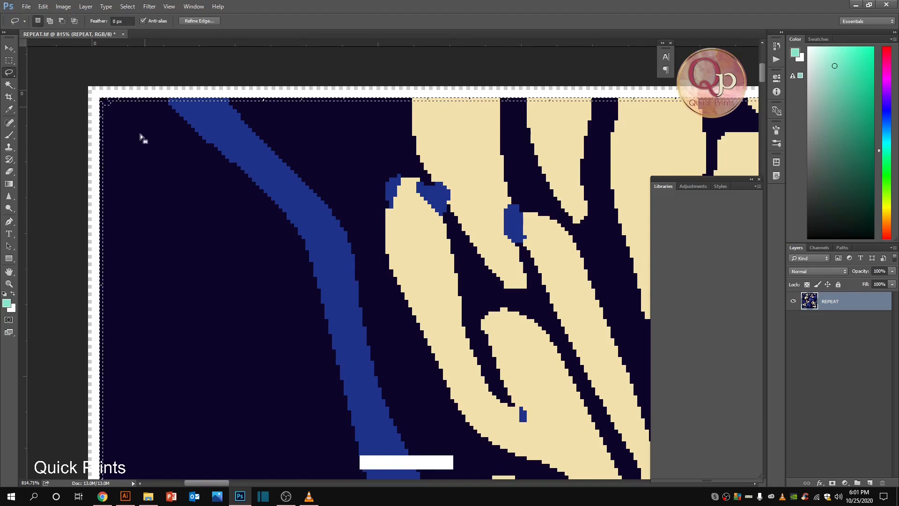
pyautogui.scroll(-8, 151, 138)
pyautogui.click(184, 148)
# Step: Trim the canvas at the tile's left edge with the Crop tool and apply the crop
pyautogui.scroll(-8, 182, 150)
pyautogui.scroll(-1, 184, 148)
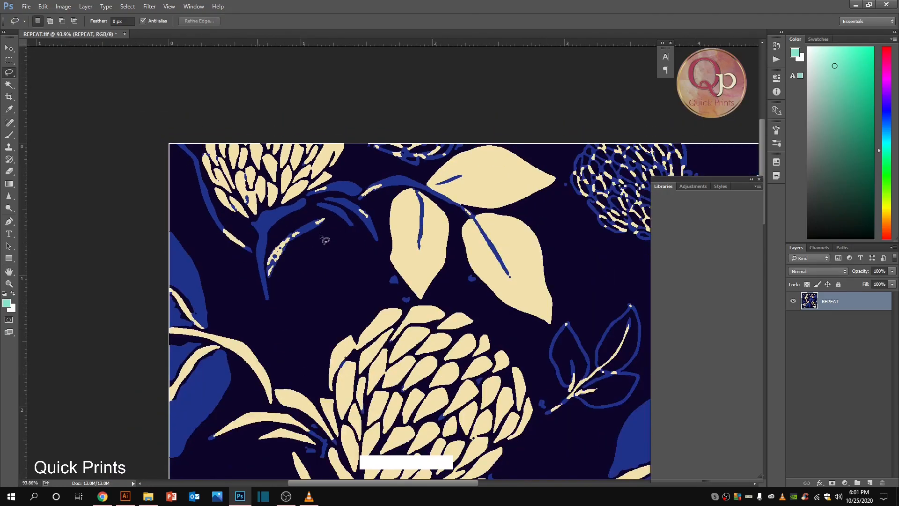
pyautogui.scroll(-1, 321, 237)
pyautogui.scroll(-1, 498, 272)
pyautogui.scroll(-1, 555, 385)
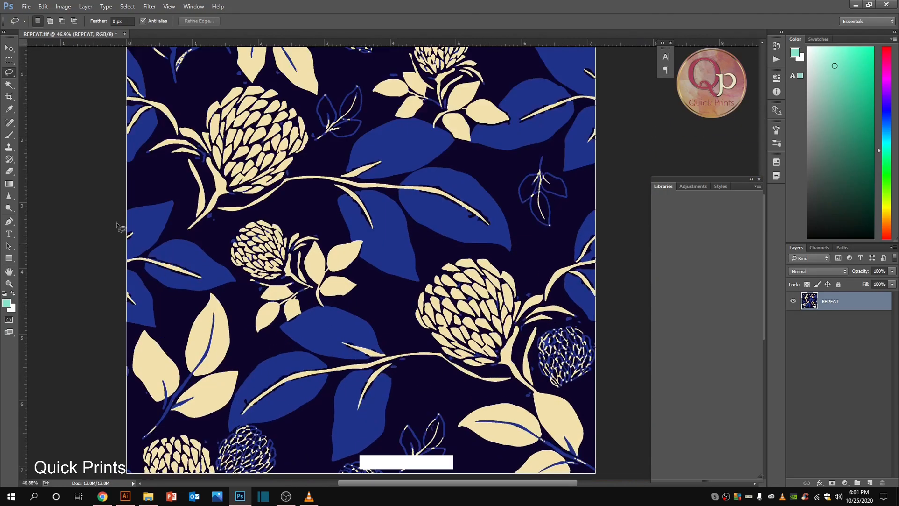
pyautogui.click(9, 97)
pyautogui.scroll(5, 137, 255)
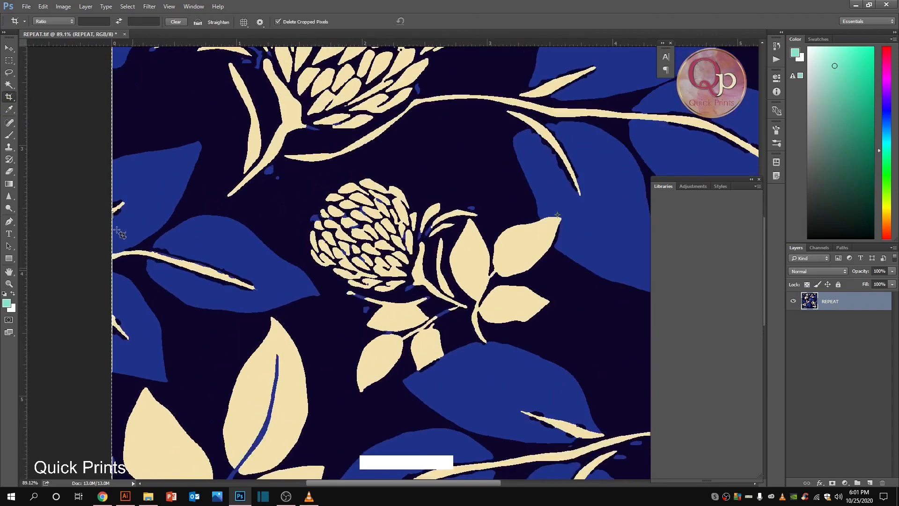
pyautogui.scroll(4, 102, 216)
pyautogui.moveTo(101, 186); pyautogui.dragTo(108, 193)
pyautogui.scroll(-4, 201, 261)
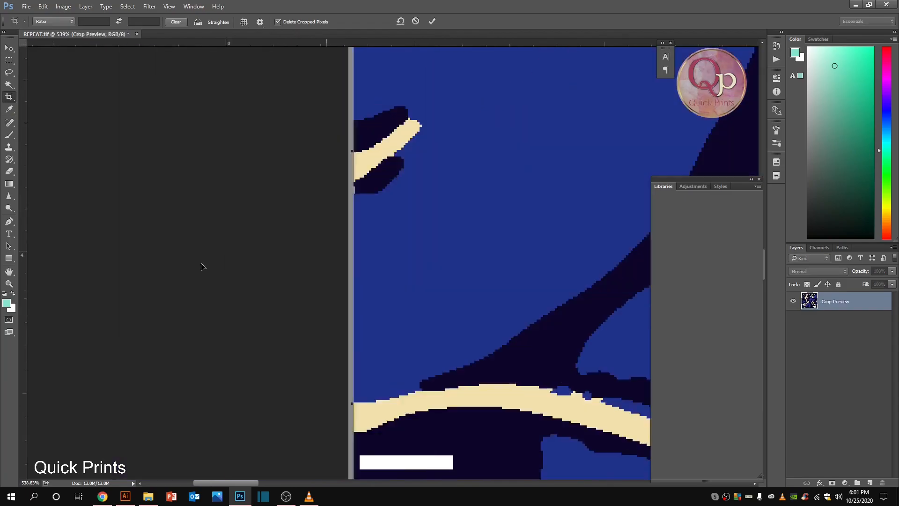
pyautogui.scroll(-4, 287, 232)
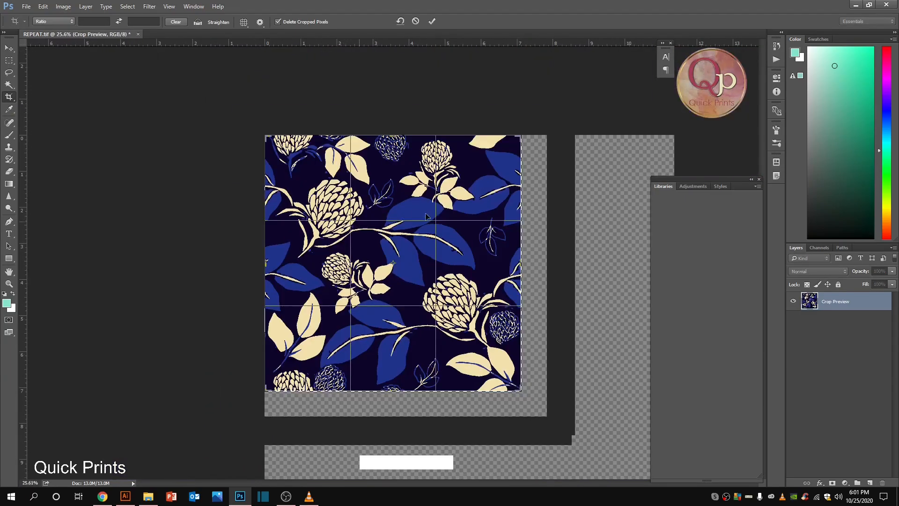
pyautogui.doubleClick(519, 263)
# Step: Crop the white border off the tile's right and bottom edges by shifting a full-canvas selection up and left, and deselect
pyautogui.scroll(2, 548, 233)
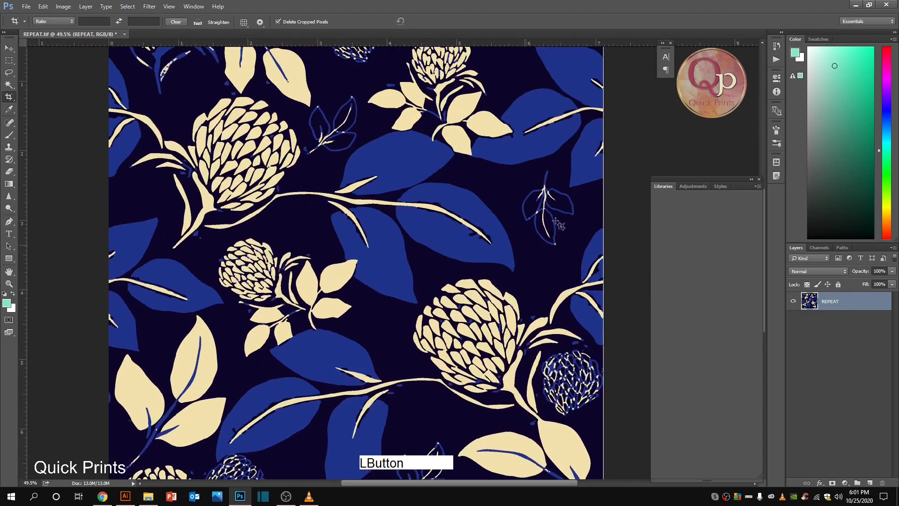
pyautogui.scroll(2, 548, 233)
pyautogui.moveTo(601, 296); pyautogui.dragTo(439, 75)
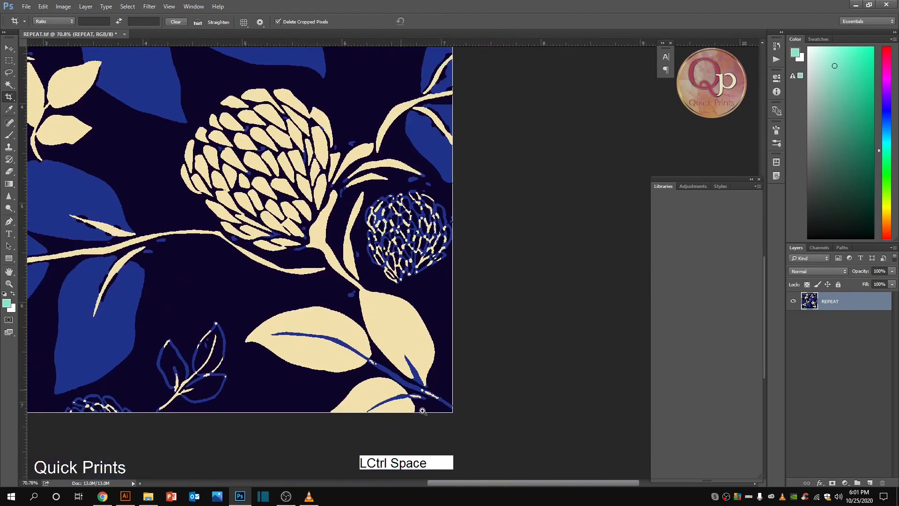
pyautogui.moveTo(418, 409); pyautogui.dragTo(523, 422)
pyautogui.moveTo(576, 224); pyautogui.dragTo(291, 283)
pyautogui.hotkey('ctrl', 'a')
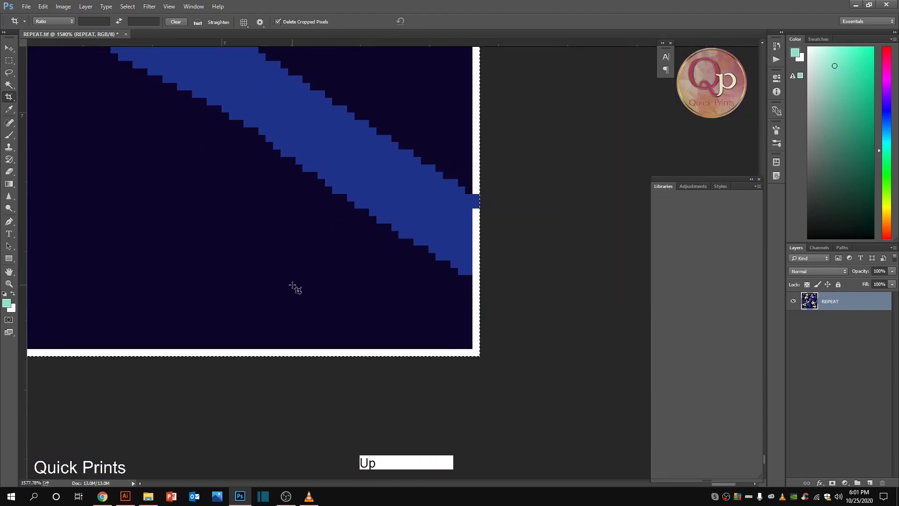
pyautogui.press('Up')
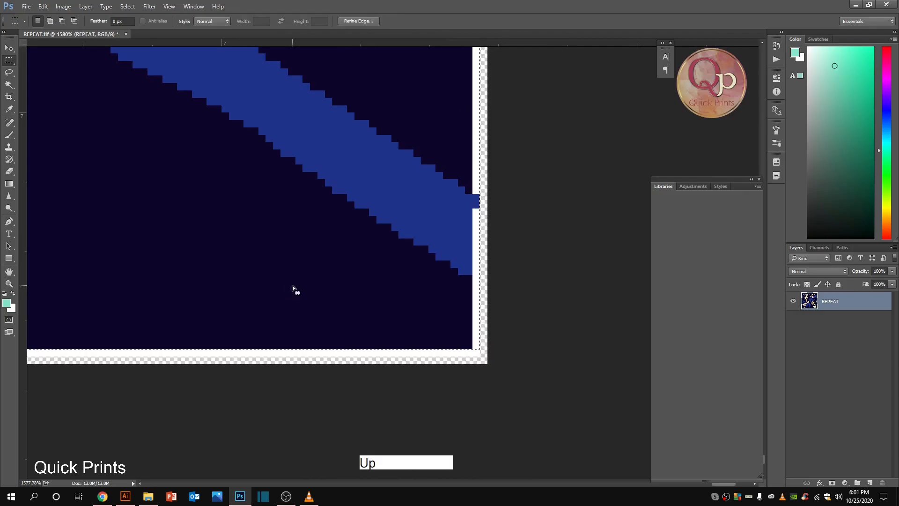
pyautogui.press('Left')
pyautogui.hotkey('alt', 'i')
pyautogui.press('p')
pyautogui.hotkey('ctrl', '0')
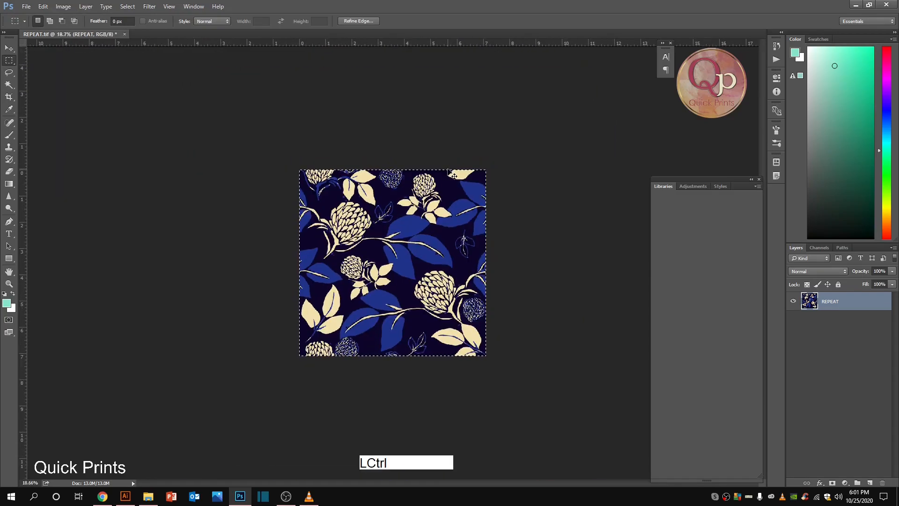
pyautogui.hotkey('ctrl', 'd')
# Step: Crop the remaining white line off the tile's top edge using a full-canvas selection shifted down, deselect, and check the traced flowers
pyautogui.hotkey('ctrl', 'space')
pyautogui.moveTo(476, 156); pyautogui.dragTo(511, 183)
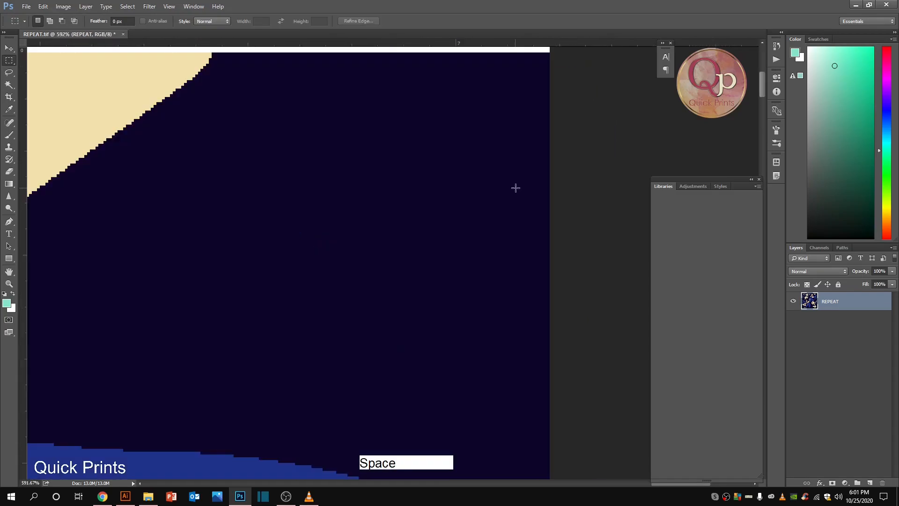
pyautogui.hotkey('ctrl', 'a')
pyautogui.press('Down')
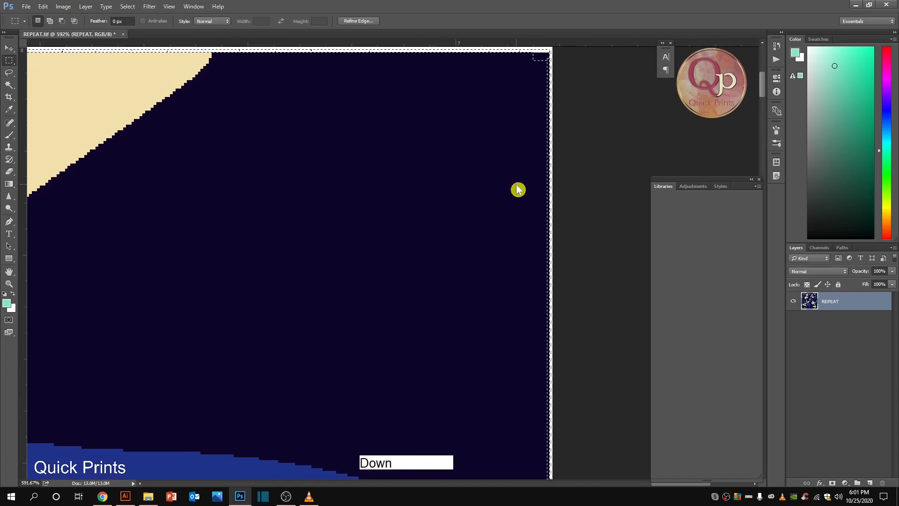
pyautogui.hotkey('alt', 'i')
pyautogui.hotkey('alt', 'p')
pyautogui.hotkey('ctrl', 'd')
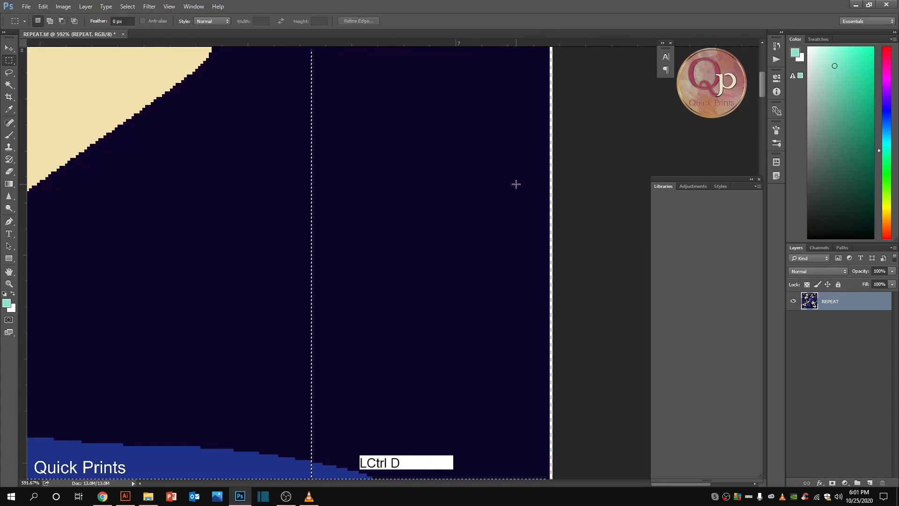
pyautogui.scroll(-16, 506, 215)
pyautogui.scroll(1, 525, 361)
pyautogui.scroll(6, 525, 362)
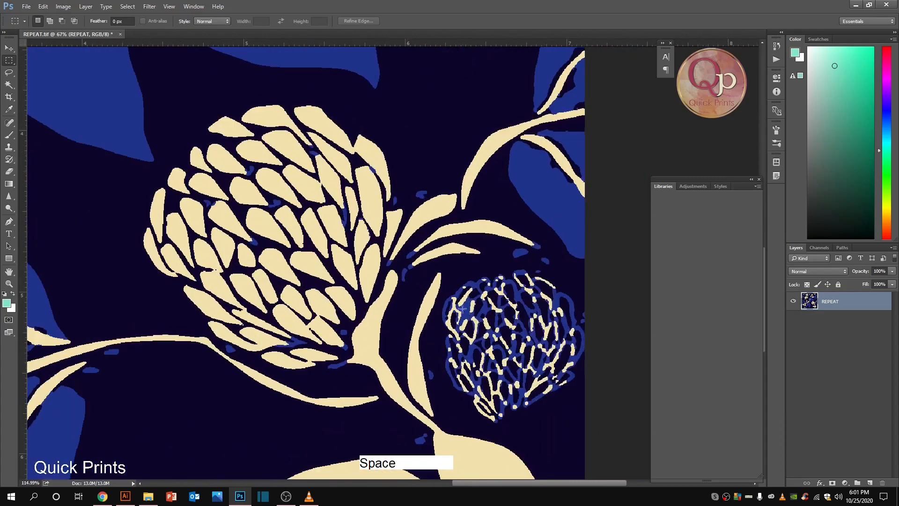
# Step: Activate the Paint Bucket and sample the cream colour from the small round flower as the foreground colour
pyautogui.scroll(1, 556, 331)
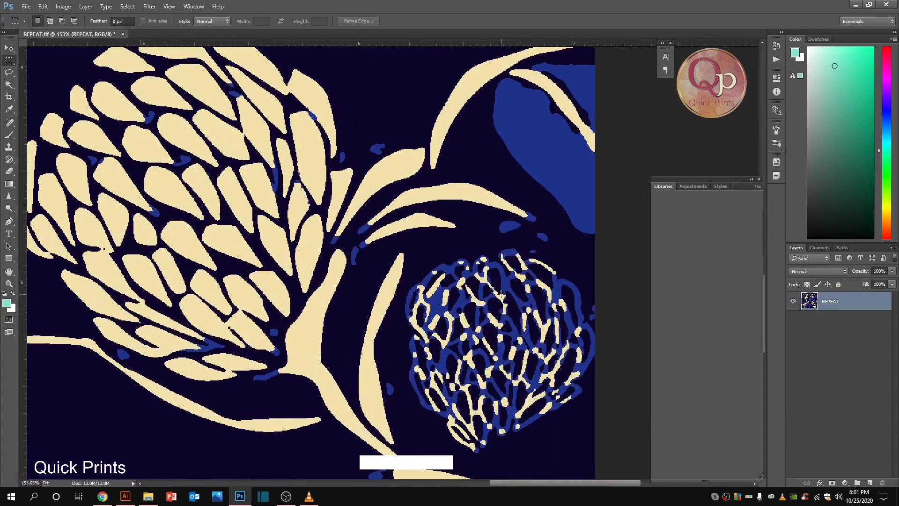
pyautogui.scroll(-2, 488, 290)
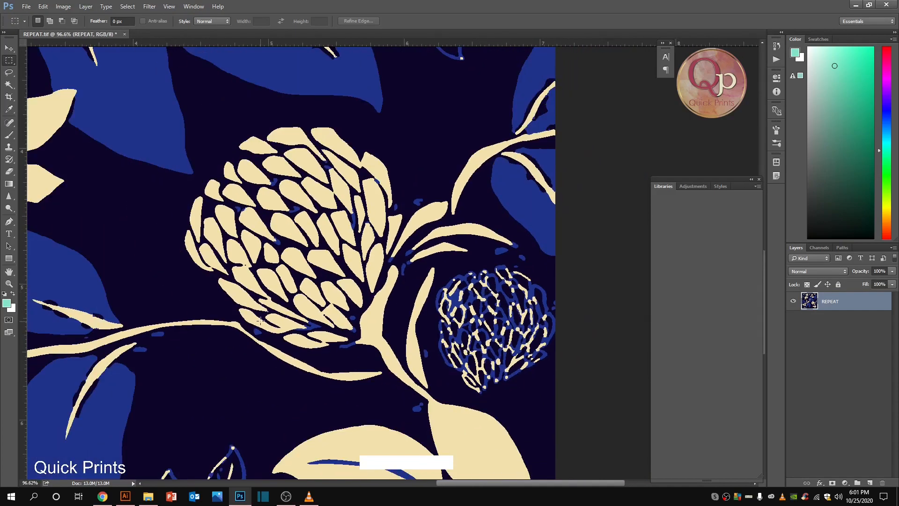
pyautogui.press('h')
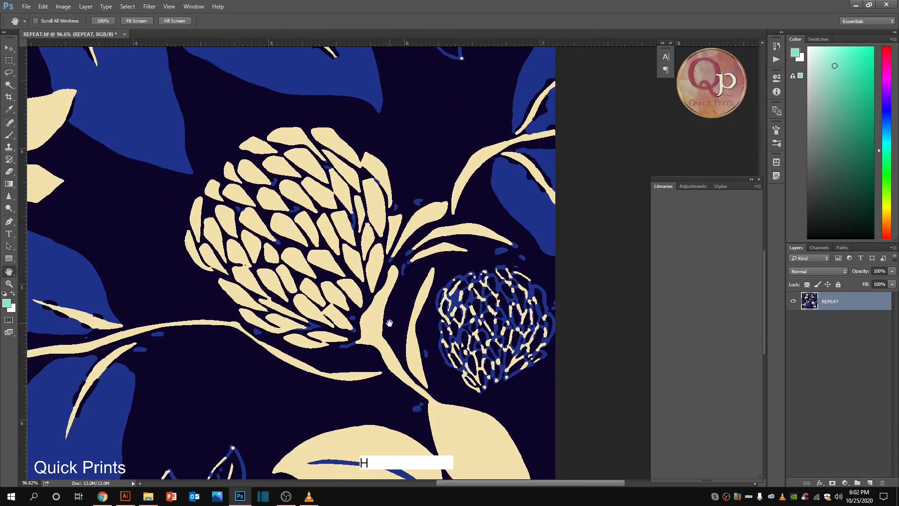
pyautogui.press('g')
pyautogui.hotkey('shift', 'g')
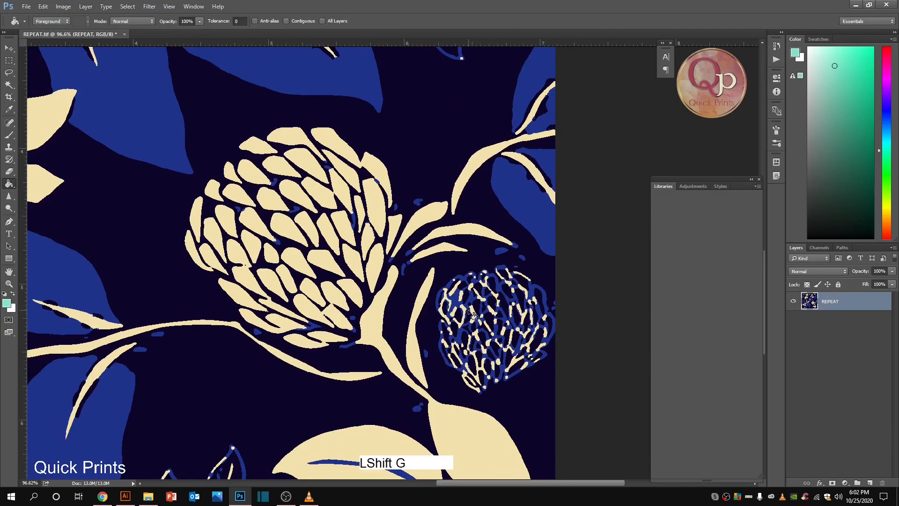
pyautogui.press('alt')
pyautogui.keyDown('alt'); pyautogui.click(474, 309); pyautogui.keyUp('alt')
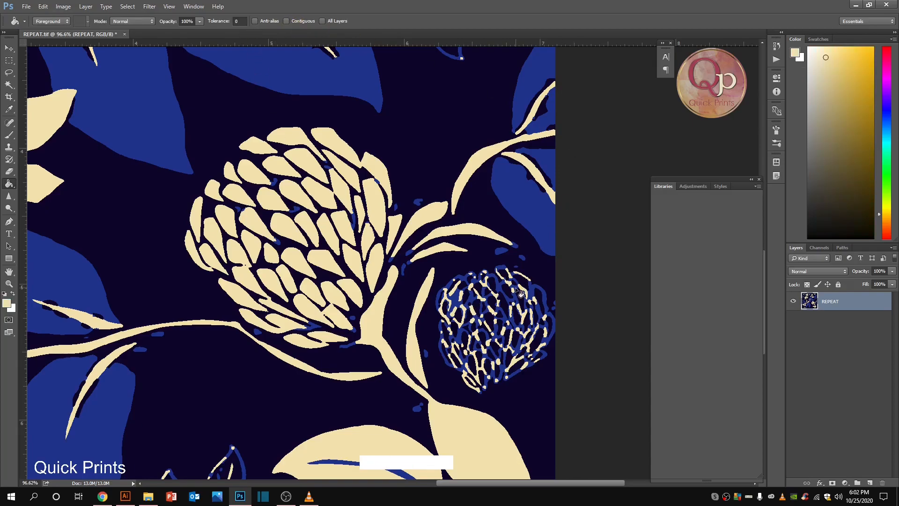
# Step: Undo the cream fill of all blue areas and restrict the Paint Bucket to contiguous pixels
pyautogui.click(537, 296)
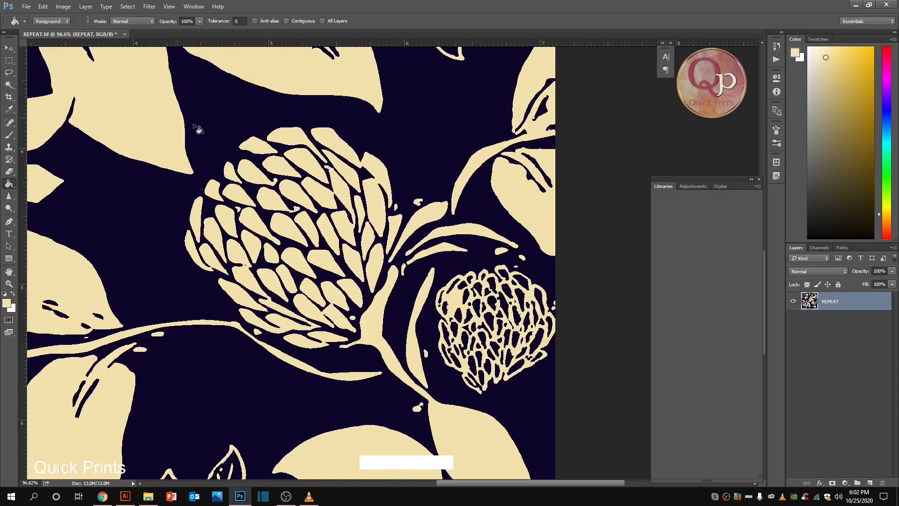
pyautogui.hotkey('ctrl', 'z')
pyautogui.click(287, 20)
# Step: Fill the blue petal outlines in the right half of the small round flower with cream, one area at a time
pyautogui.scroll(1, 528, 281)
pyautogui.scroll(4, 523, 278)
pyautogui.click(510, 296)
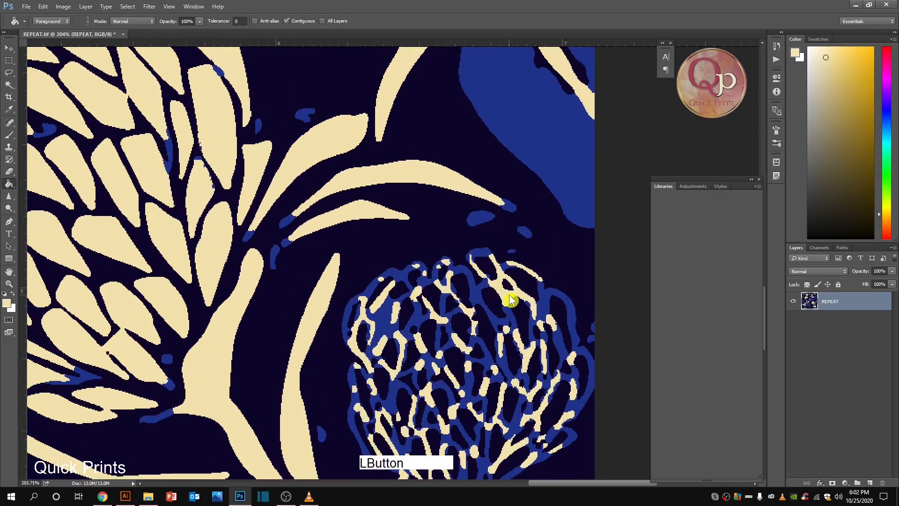
pyautogui.click(537, 307)
pyautogui.click(563, 357)
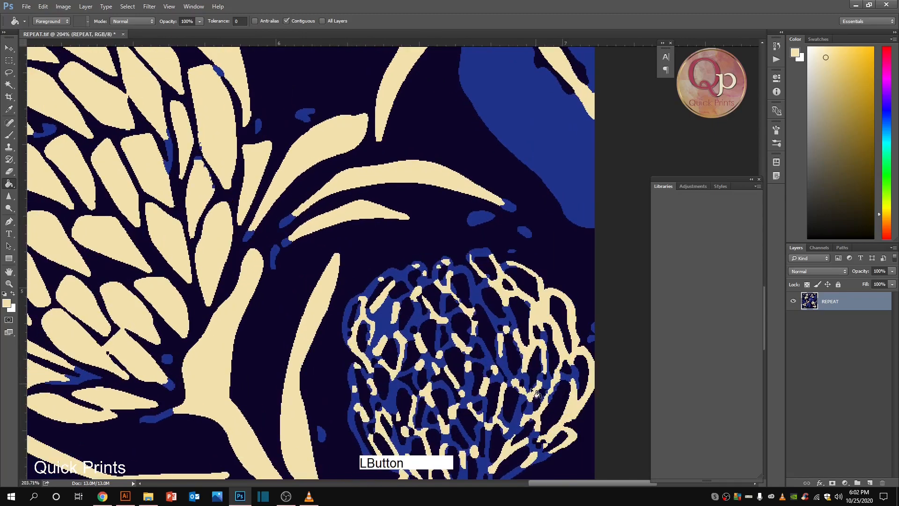
pyautogui.click(527, 388)
pyautogui.click(514, 374)
pyautogui.click(495, 335)
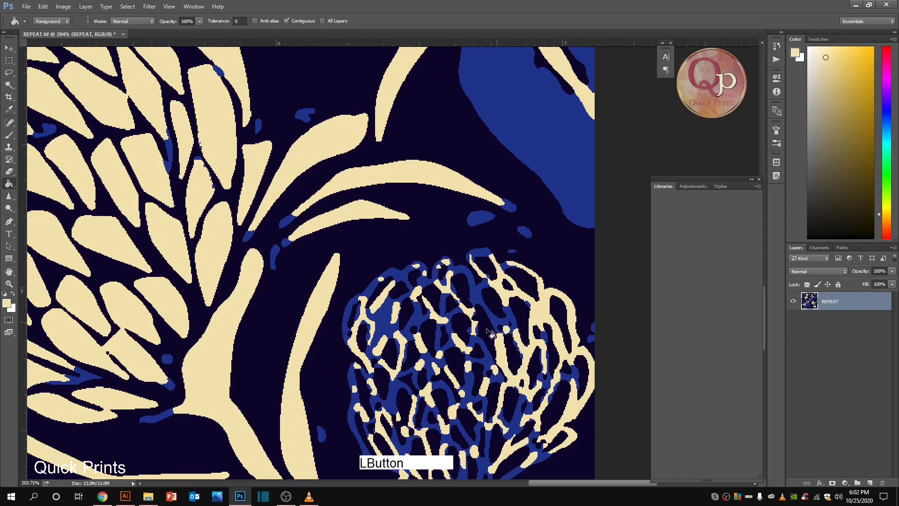
pyautogui.click(447, 283)
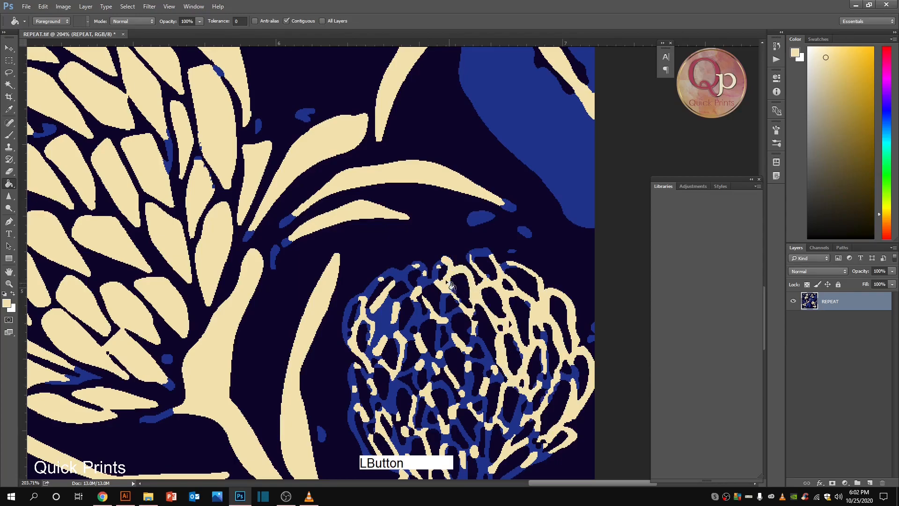
# Step: Turn off anti-aliasing for the Lasso and select the whole small round flower at the tile's right edge
pyautogui.scroll(-3, 452, 284)
pyautogui.press('l')
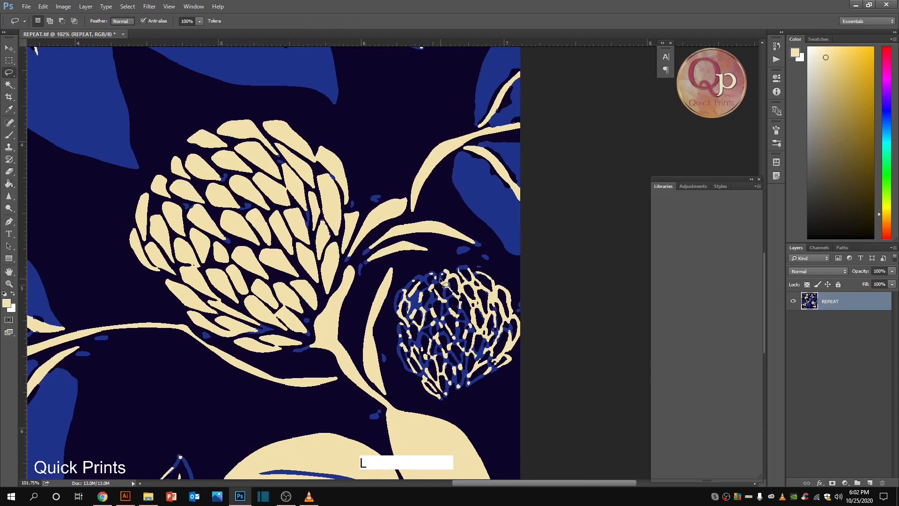
pyautogui.click(156, 22)
pyautogui.moveTo(529, 287); pyautogui.dragTo(446, 261)
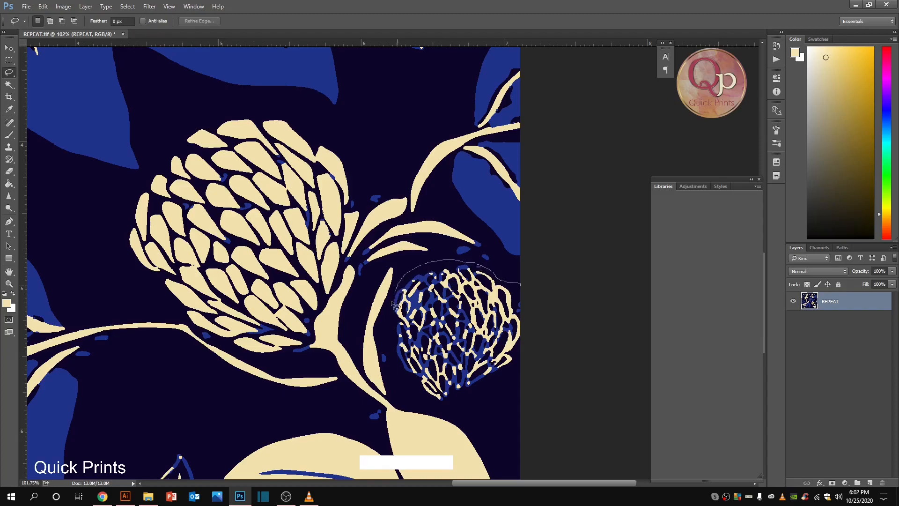
pyautogui.moveTo(465, 418)
pyautogui.mouseDown()
pyautogui.moveTo(502, 381)
pyautogui.moveTo(537, 334)
pyautogui.moveTo(546, 307)
pyautogui.mouseUp()
# Step: Turn off contiguous filling, fill the selected flower's remaining blue outlines with cream, and deselect
pyautogui.press('g')
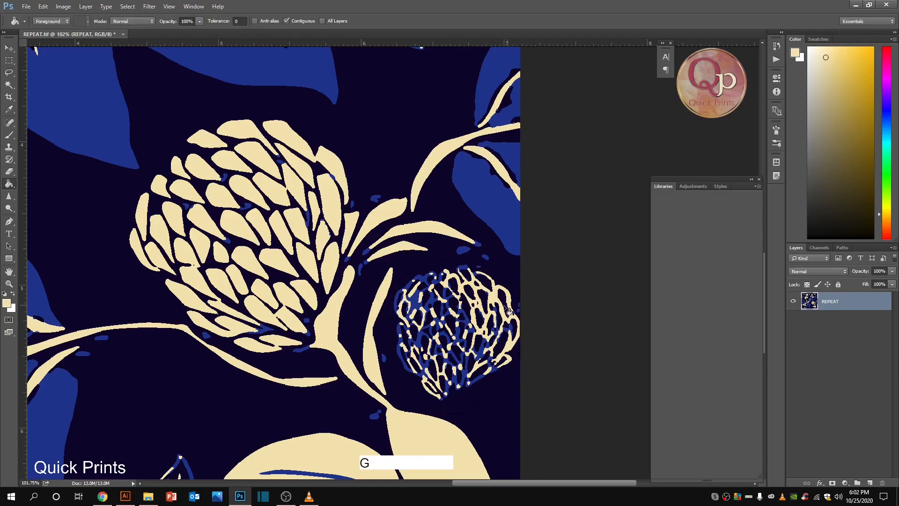
pyautogui.click(293, 22)
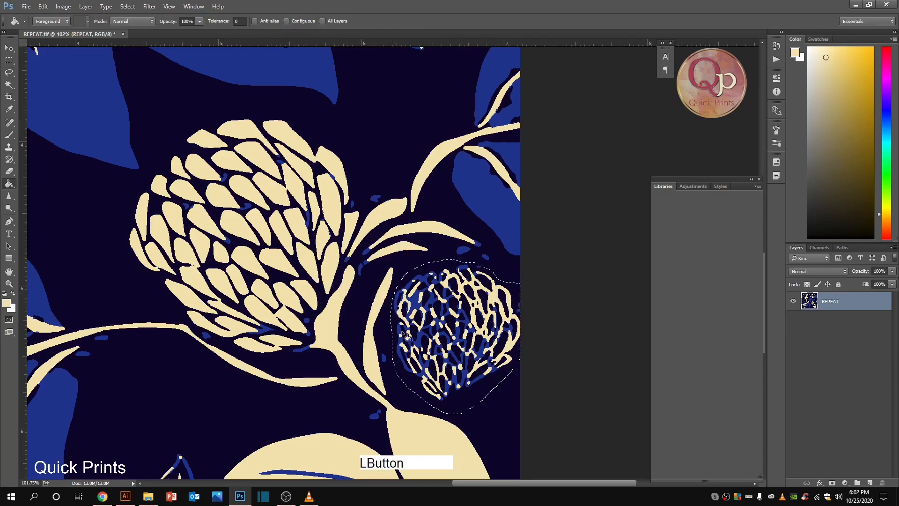
pyautogui.click(474, 325)
pyautogui.hotkey('ctrl', '0')
pyautogui.hotkey('ctrl', 'd')
# Step: Lasso the small blue-outlined round flower at the tile's top edge, fill its blue outlines with cream, and deselect
pyautogui.scroll(4, 412, 84)
pyautogui.moveTo(384, 85); pyautogui.dragTo(384, 208)
pyautogui.scroll(3, 380, 205)
pyautogui.press('l')
pyautogui.moveTo(355, 162)
pyautogui.mouseDown()
pyautogui.moveTo(342, 140)
pyautogui.moveTo(322, 149)
pyautogui.mouseUp()
pyautogui.moveTo(310, 180); pyautogui.dragTo(343, 247)
pyautogui.moveTo(458, 209)
pyautogui.mouseDown()
pyautogui.moveTo(449, 144)
pyautogui.moveTo(382, 106)
pyautogui.mouseUp()
pyautogui.press('g')
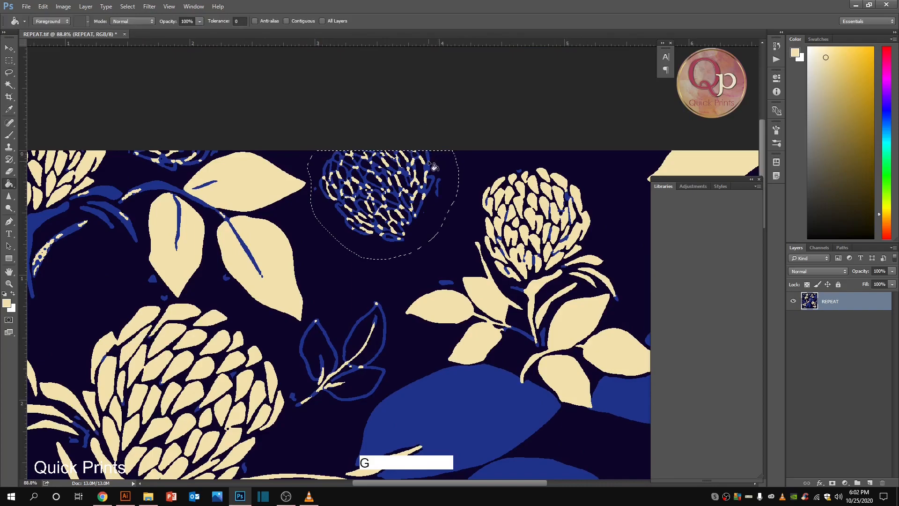
pyautogui.click(434, 166)
pyautogui.hotkey('ctrl', 'd')
# Step: Lasso the cut-off flower above the cream leaves at the tile's top edge, fill its blue outlines with cream, and deselect
pyautogui.scroll(-3, 415, 156)
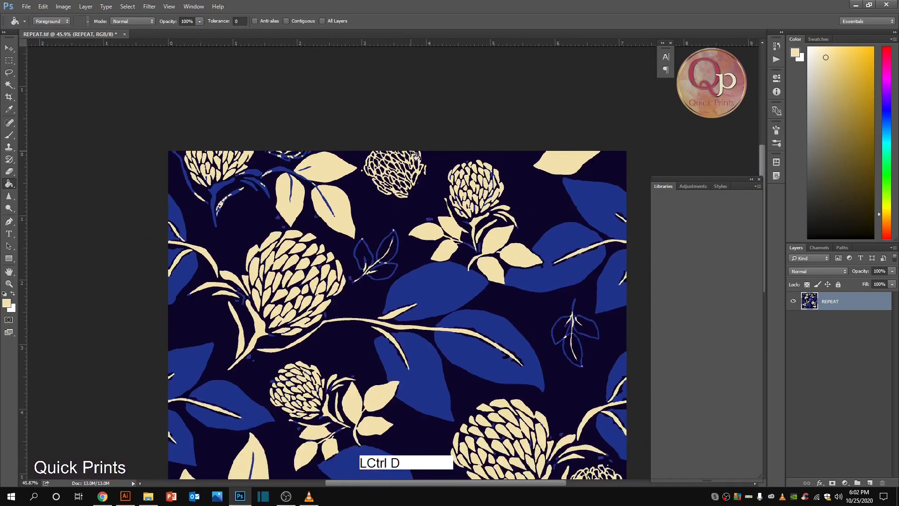
pyautogui.press('l')
pyautogui.scroll(5, 301, 153)
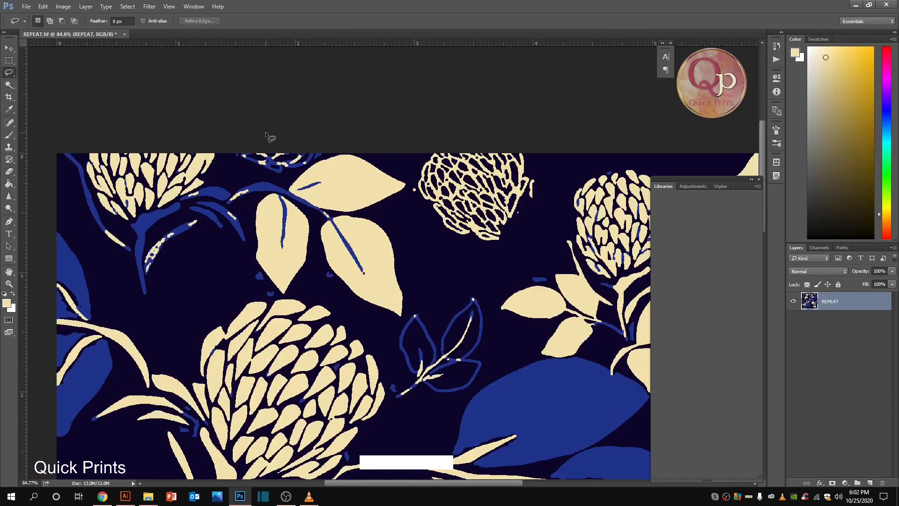
pyautogui.click(205, 193)
pyautogui.moveTo(293, 221); pyautogui.dragTo(332, 212)
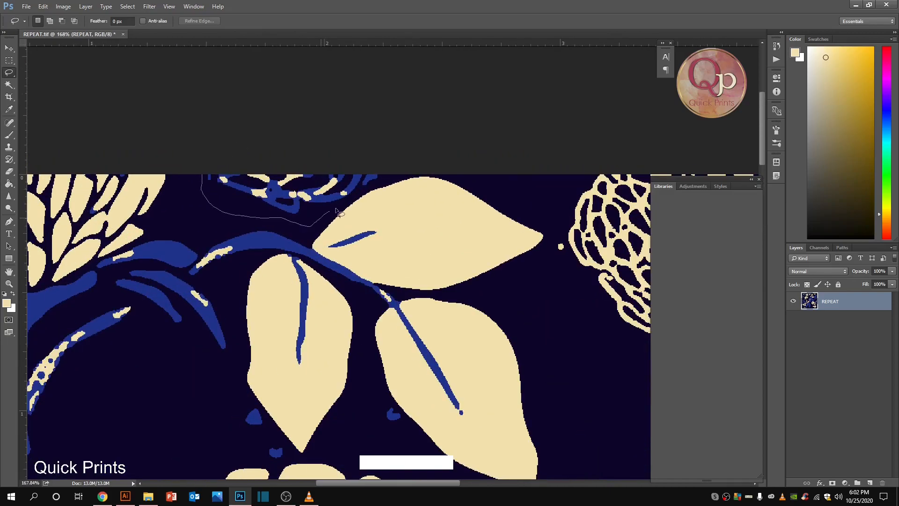
pyautogui.moveTo(368, 135); pyautogui.dragTo(204, 170)
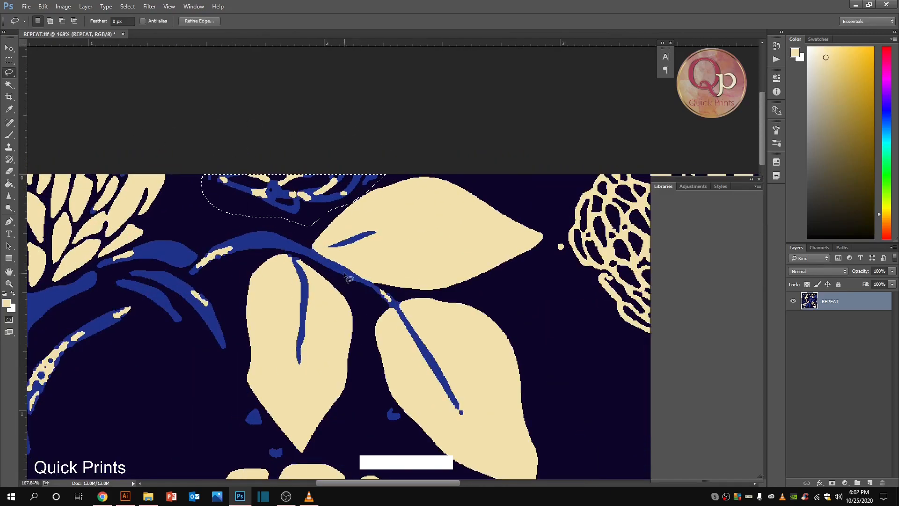
pyautogui.press('g')
pyautogui.click(310, 207)
pyautogui.scroll(-4, 333, 210)
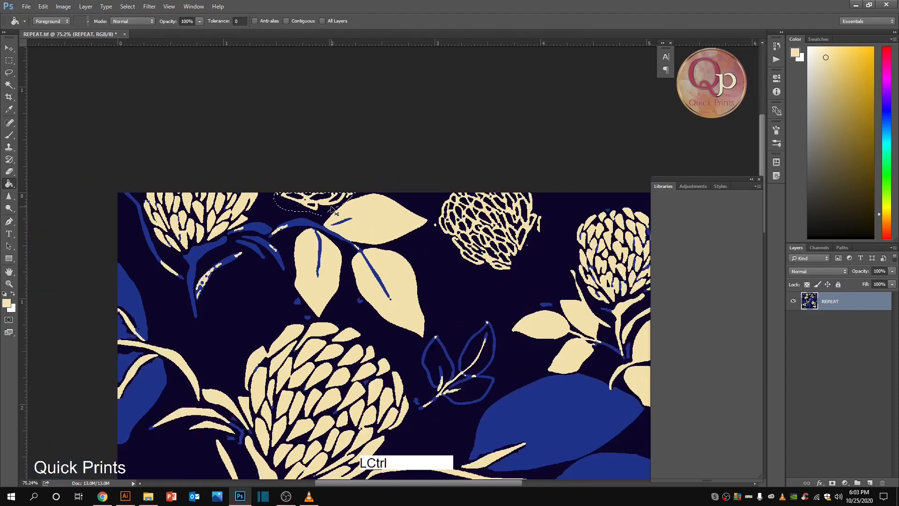
pyautogui.hotkey('ctrl', 'd')
# Step: Lasso the round flower, the cut-off flower and the outlined leaf sprig at the tile's bottom edge into one selection
pyautogui.scroll(-3, 333, 209)
pyautogui.moveTo(391, 353); pyautogui.dragTo(377, 219)
pyautogui.scroll(2, 328, 425)
pyautogui.moveTo(315, 419); pyautogui.dragTo(332, 273)
pyautogui.scroll(3, 279, 309)
pyautogui.press('l')
pyautogui.moveTo(246, 380); pyautogui.dragTo(244, 333)
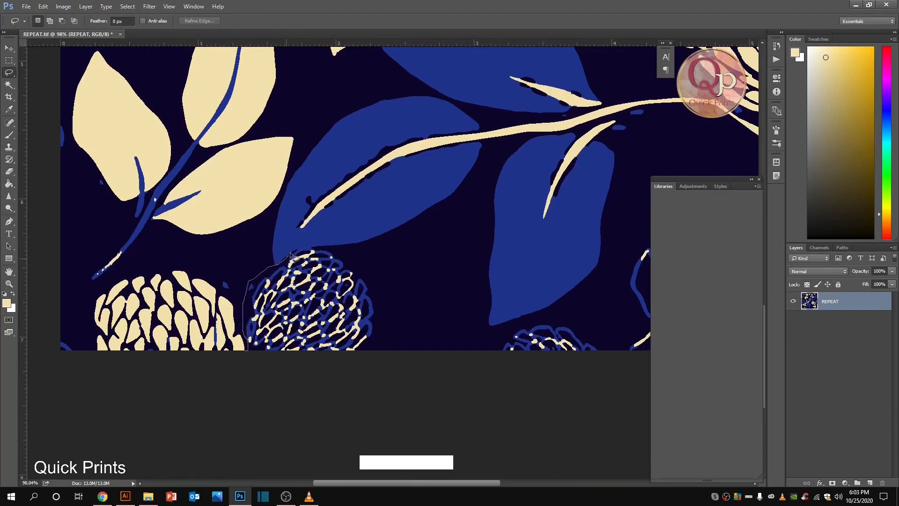
pyautogui.moveTo(381, 264)
pyautogui.mouseDown()
pyautogui.moveTo(433, 331)
pyautogui.moveTo(448, 379)
pyautogui.mouseUp()
pyautogui.press('space')
pyautogui.moveTo(609, 334)
pyautogui.mouseDown()
pyautogui.moveTo(440, 337)
pyautogui.moveTo(460, 274)
pyautogui.moveTo(510, 204)
pyautogui.moveTo(555, 214)
pyautogui.moveTo(568, 253)
pyautogui.moveTo(574, 388)
pyautogui.moveTo(259, 427)
pyautogui.moveTo(108, 433)
pyautogui.mouseUp()
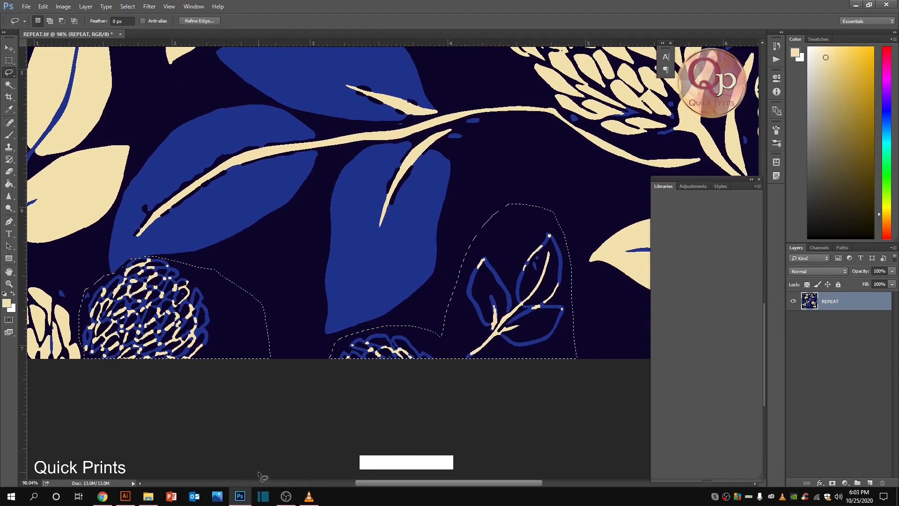
# Step: Fill the blue outlines of the selected bottom-edge flowers and leaf sprig with cream, and deselect
pyautogui.press('g')
pyautogui.click(498, 341)
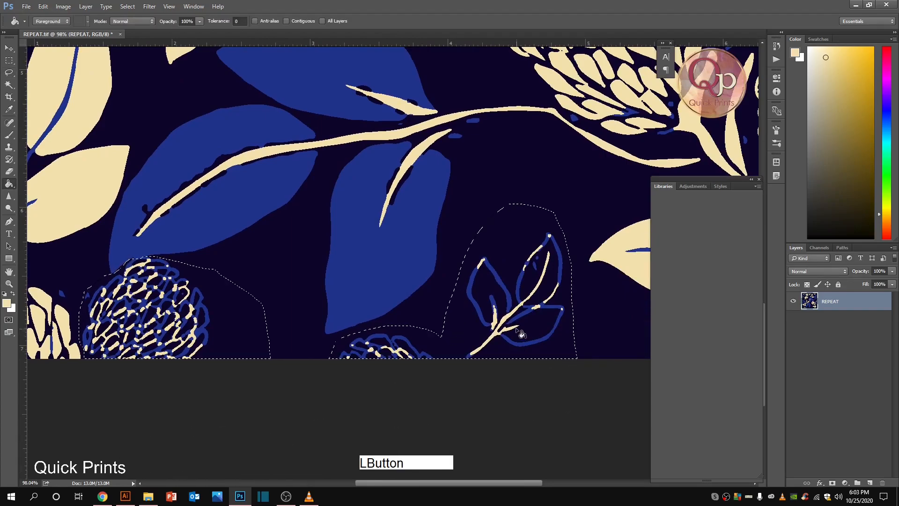
pyautogui.click(516, 346)
pyautogui.hotkey('ctrl', 'd')
# Step: Examine the whole tile and the blue-outlined leaf sprigs for areas that still need cleaning up
pyautogui.scroll(-5, 425, 376)
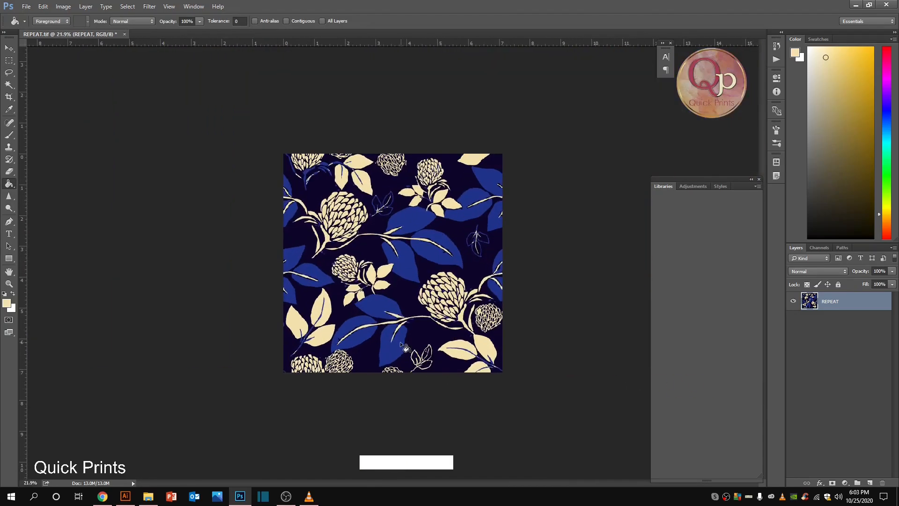
pyautogui.scroll(2, 380, 290)
pyautogui.scroll(4, 426, 258)
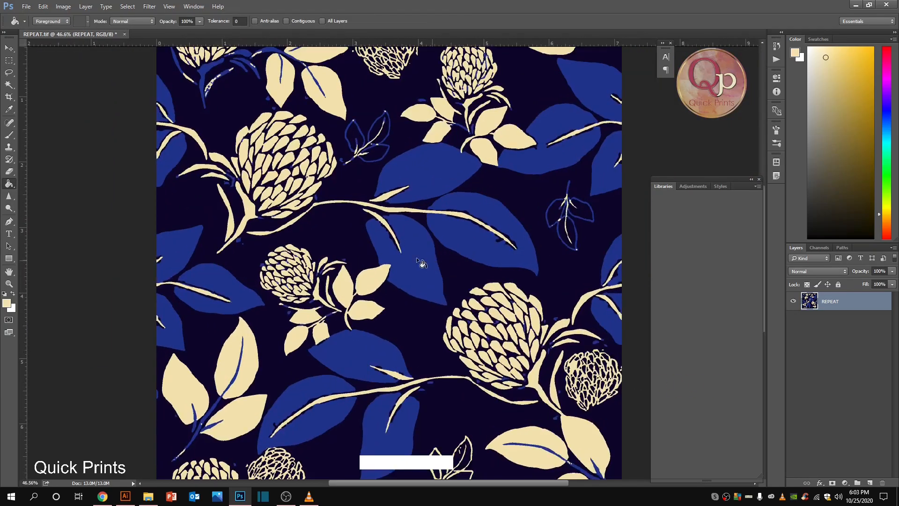
pyautogui.scroll(-3, 134, 242)
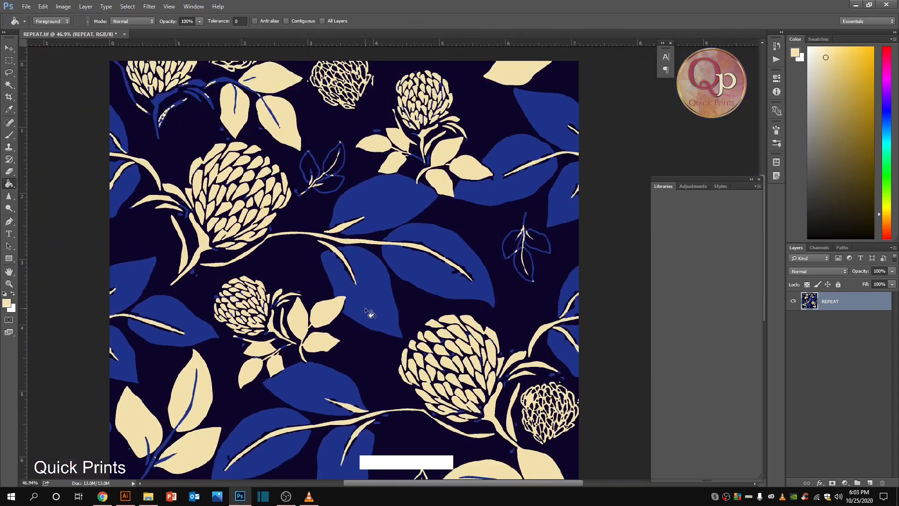
pyautogui.scroll(3, 498, 279)
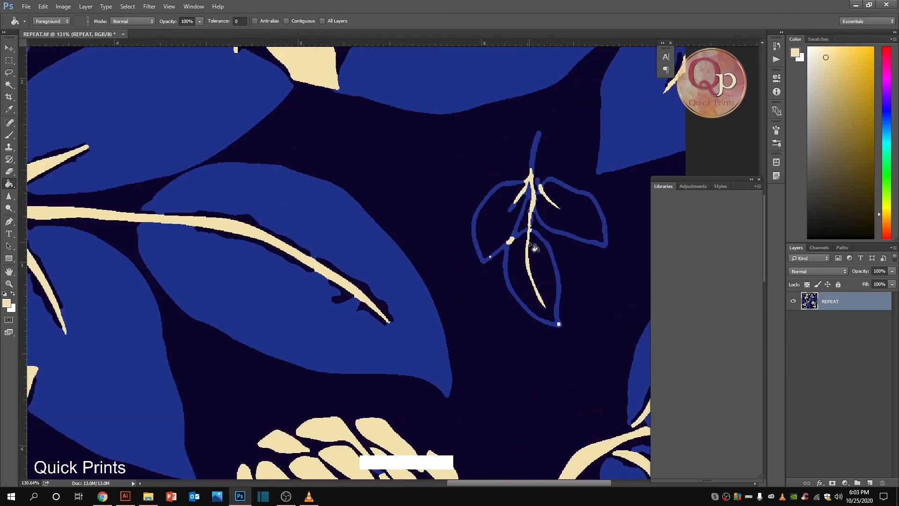
pyautogui.scroll(-4, 534, 252)
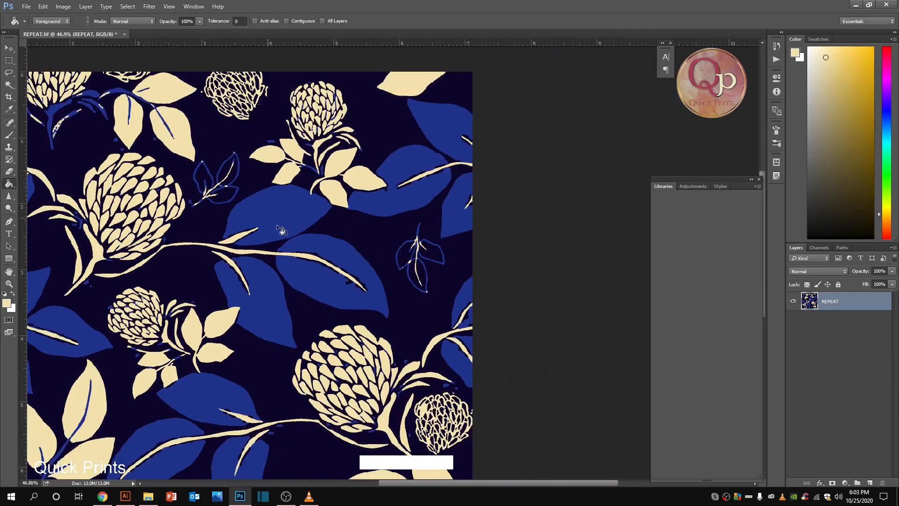
pyautogui.scroll(2, 291, 235)
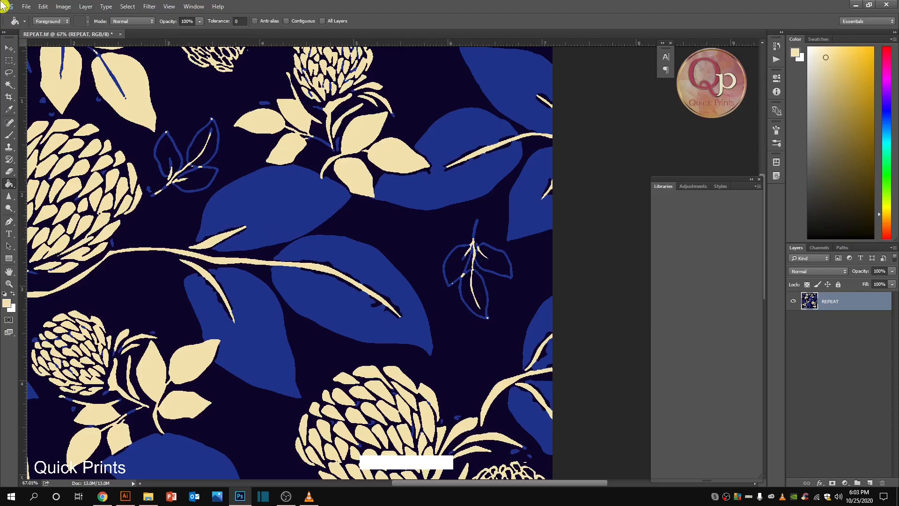
pyautogui.click(409, 261)
pyautogui.hotkey('ctrl', 'alt', 'z')
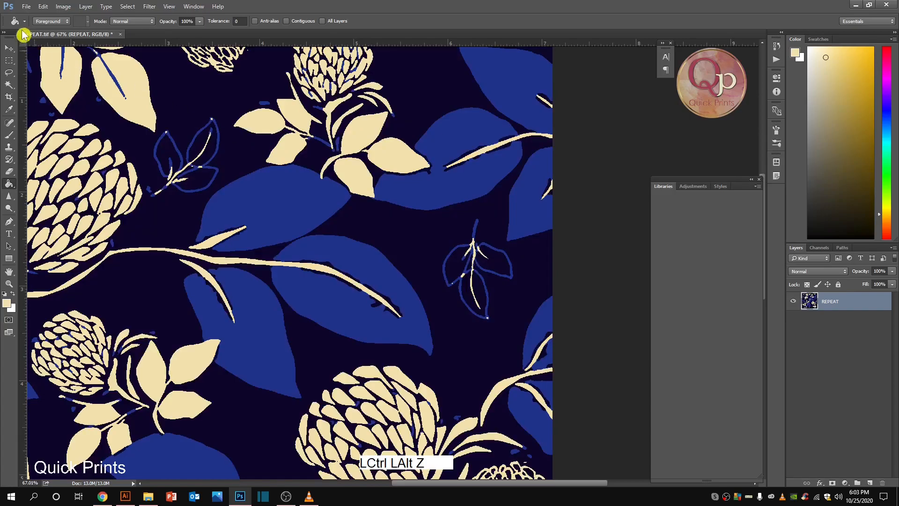
# Step: Activate the Brush, enable Shape Dynamics in its settings, and set the Roundness Jitter control to Fade
pyautogui.press('b')
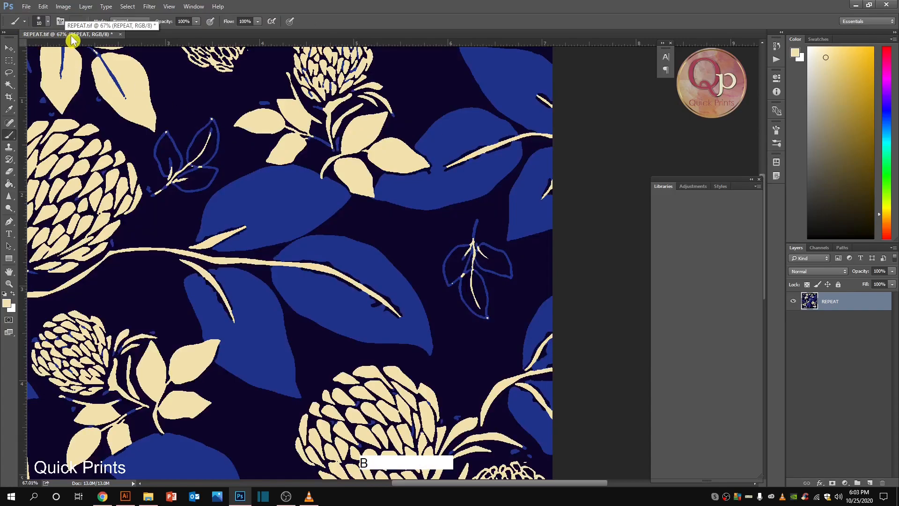
pyautogui.click(60, 21)
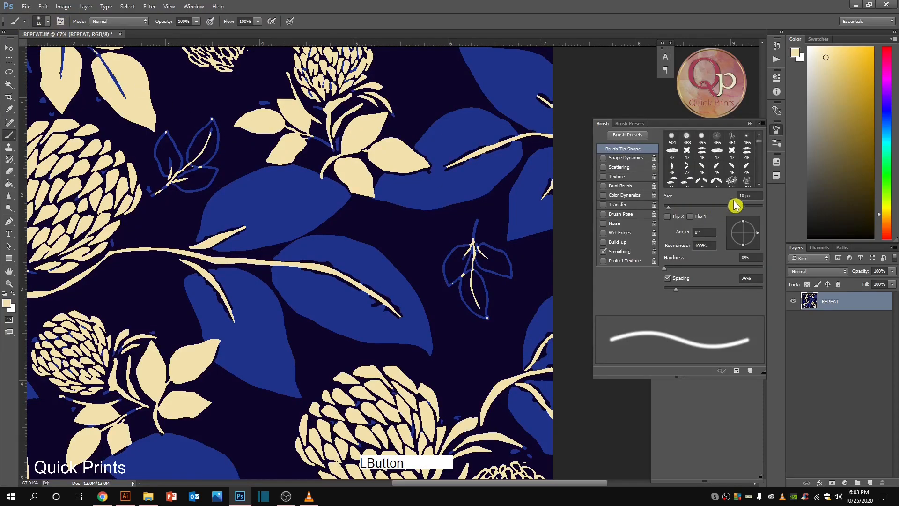
pyautogui.click(641, 158)
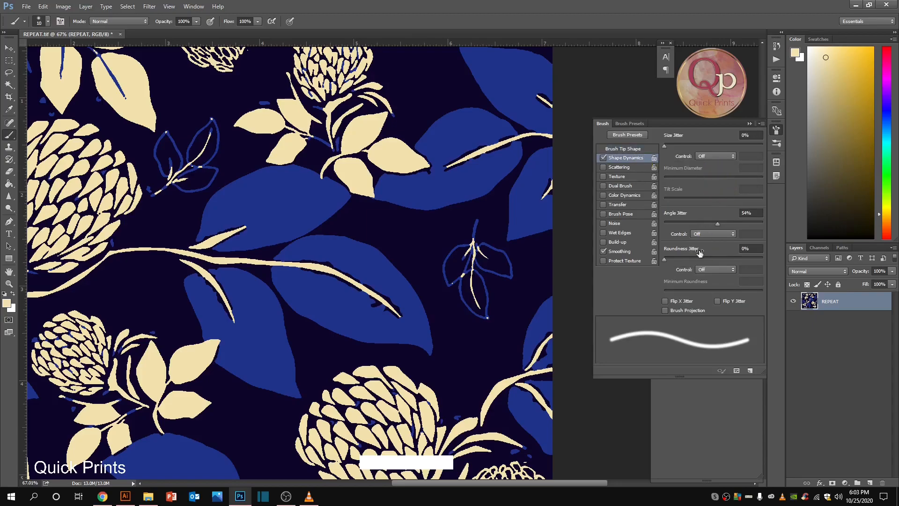
pyautogui.click(714, 271)
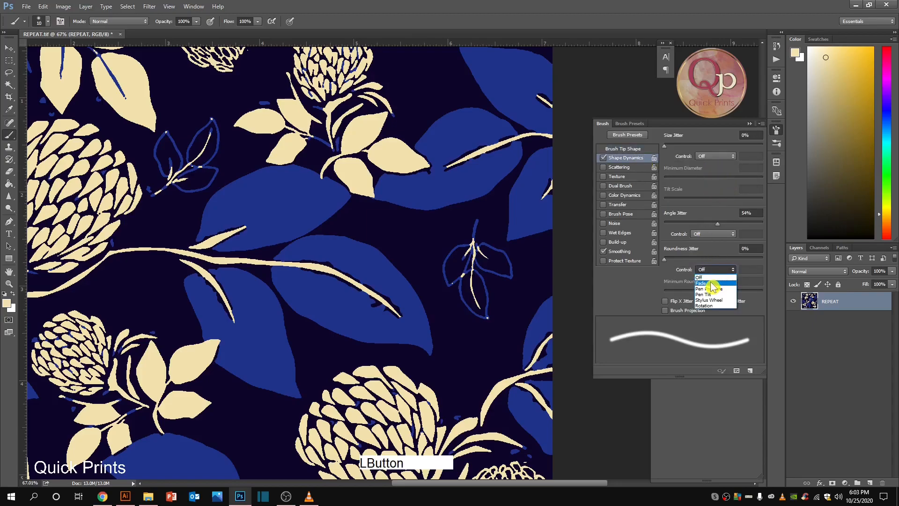
pyautogui.click(711, 285)
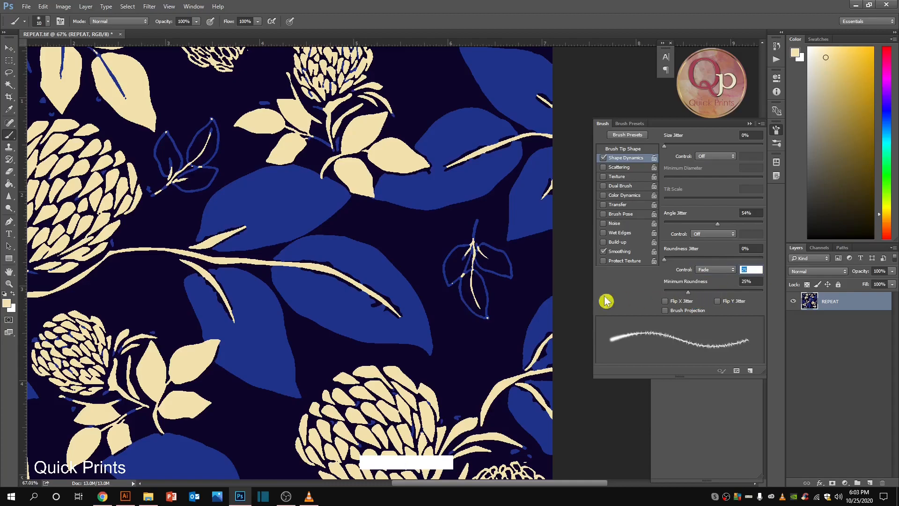
# Step: Try a brush stroke on the large blue leaf and undo it
pyautogui.moveTo(360, 326); pyautogui.dragTo(421, 313)
pyautogui.moveTo(360, 305); pyautogui.dragTo(482, 336)
pyautogui.press('ctrl')
pyautogui.hotkey('ctrl', 'z')
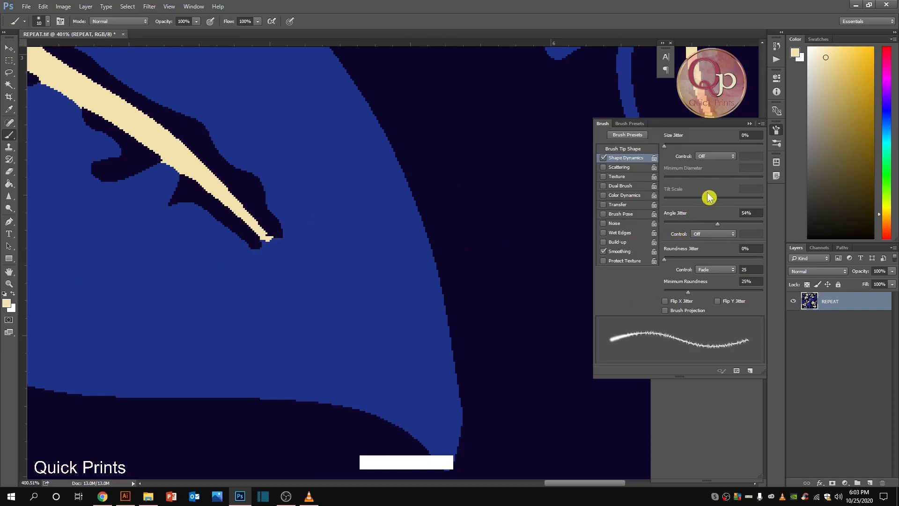
# Step: Set the brush's Roundness Jitter control to Off, trying Fade for the Angle Jitter control before returning it to Off
pyautogui.click(713, 270)
pyautogui.click(713, 277)
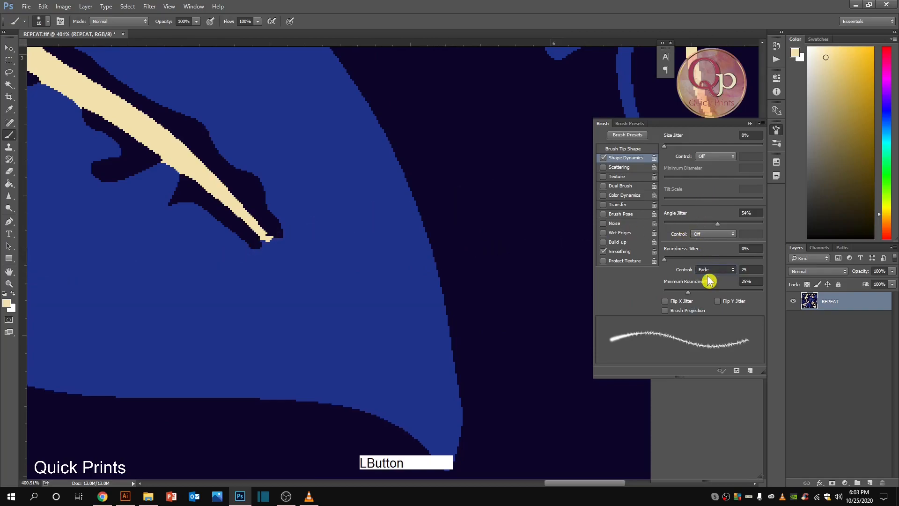
pyautogui.click(717, 233)
pyautogui.click(710, 250)
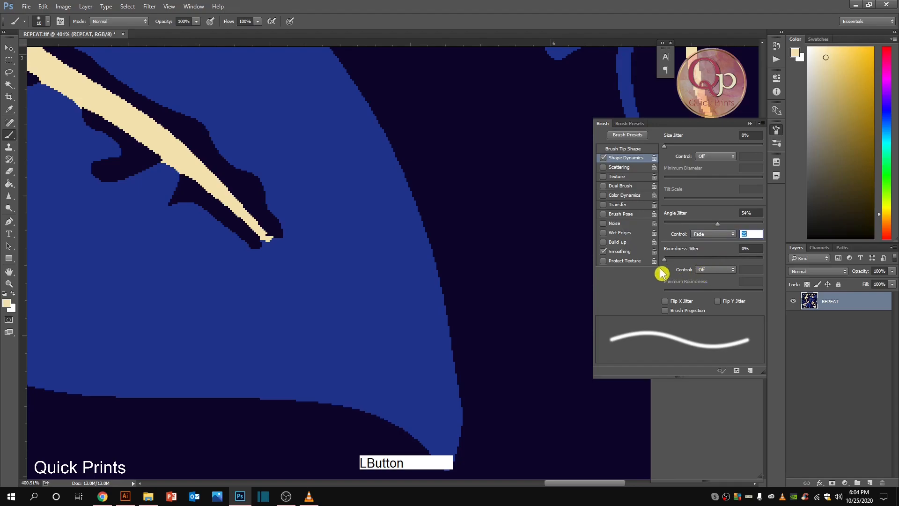
pyautogui.click(713, 234)
pyautogui.click(697, 242)
pyautogui.click(713, 156)
pyautogui.click(707, 164)
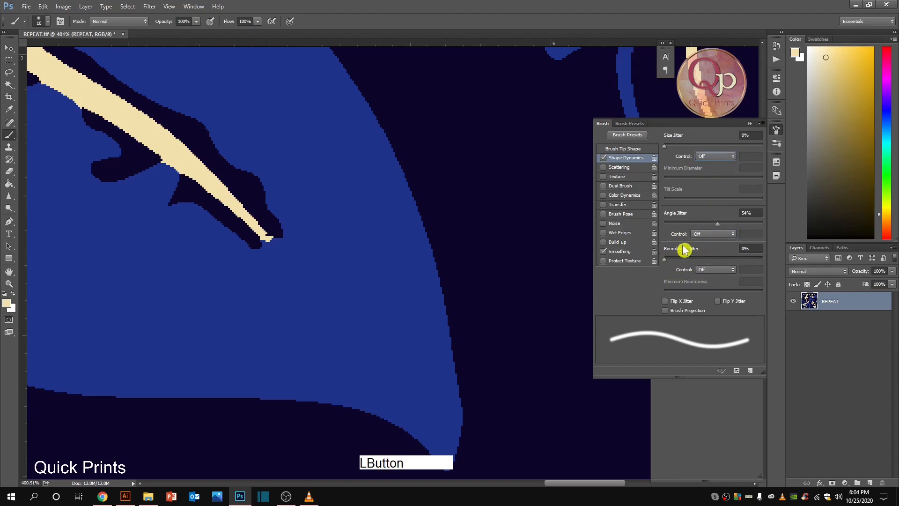
# Step: Try Fade as the brush's Size Jitter control and set it back to Off
pyautogui.click(719, 157)
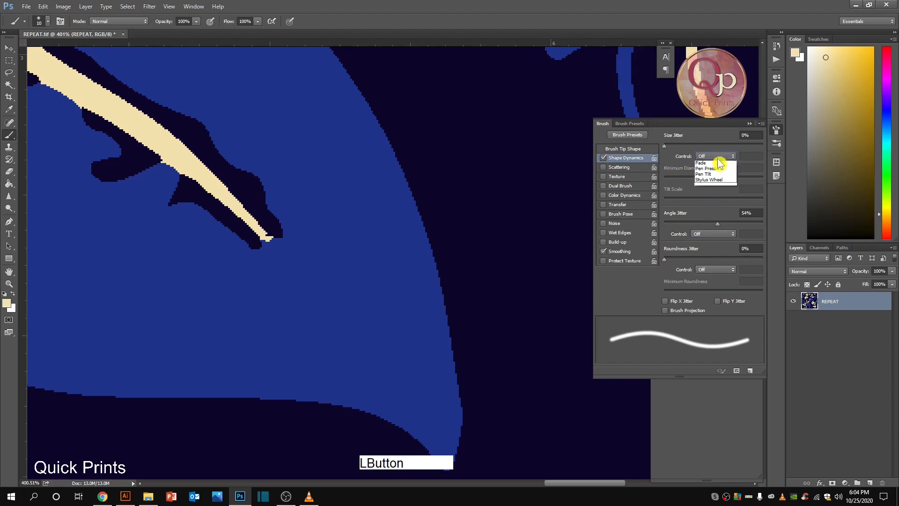
pyautogui.click(715, 170)
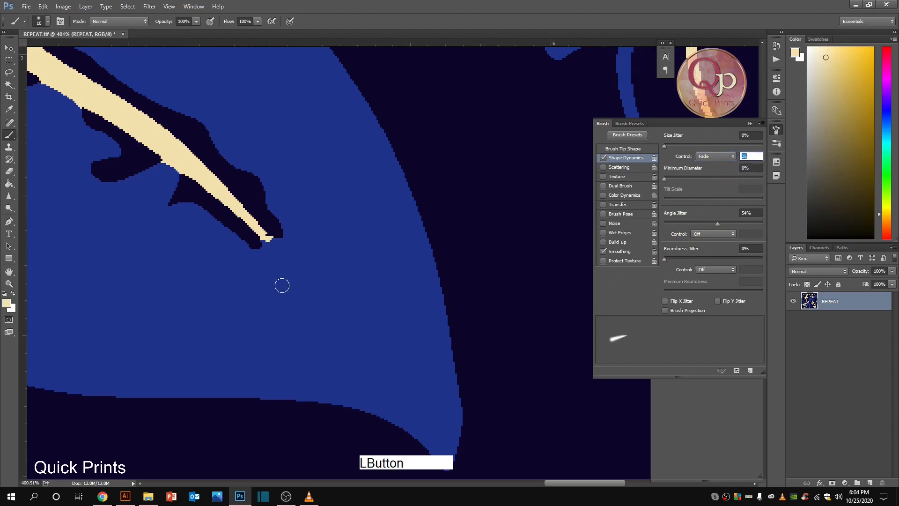
pyautogui.press('space')
pyautogui.click(715, 157)
pyautogui.click(717, 170)
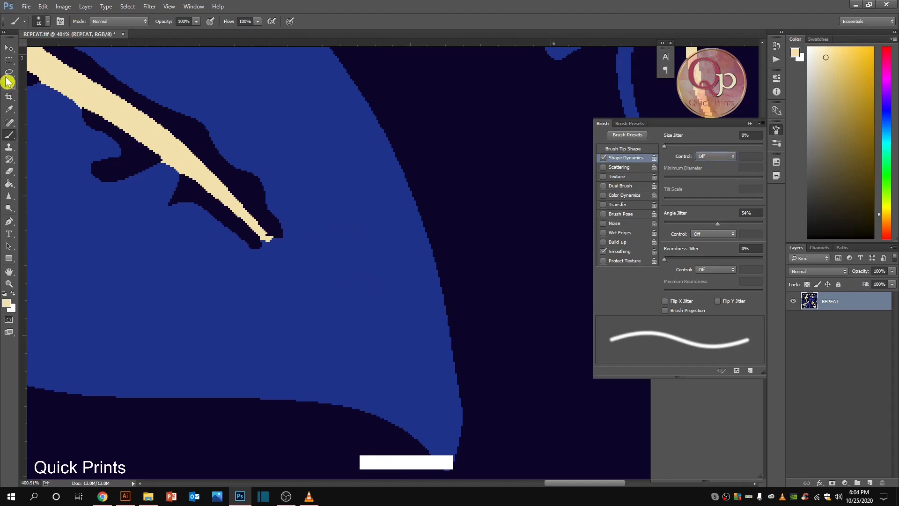
# Step: Activate the Pencil and set its Roundness Jitter control to Off and its Size Jitter control to Fade with 0% minimum diameter
pyautogui.rightClick(8, 135)
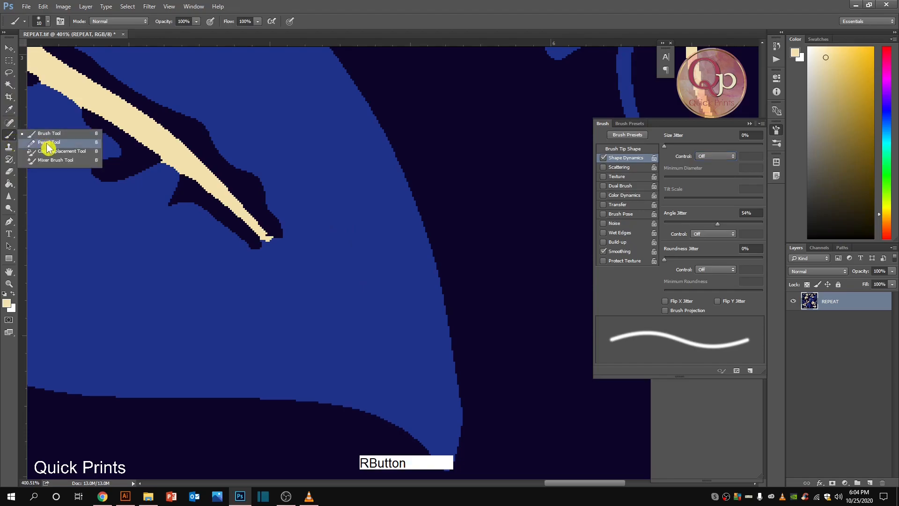
pyautogui.click(45, 143)
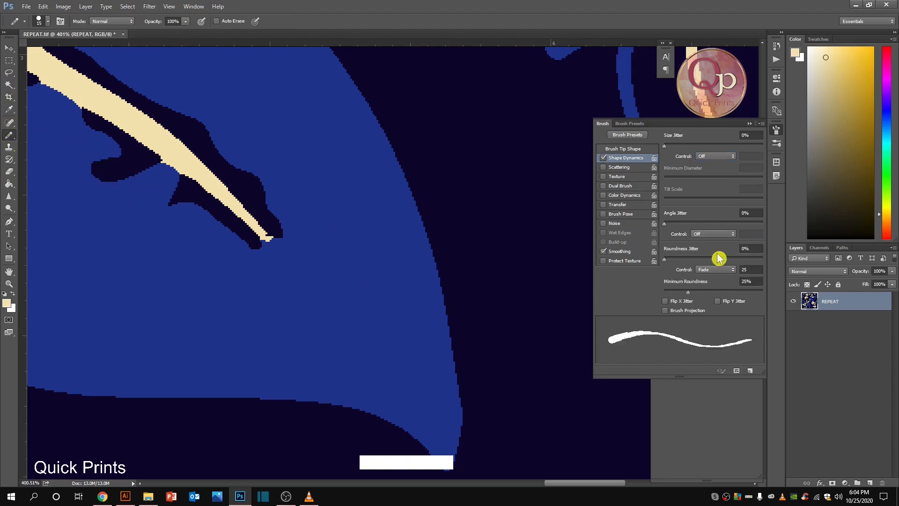
pyautogui.click(713, 271)
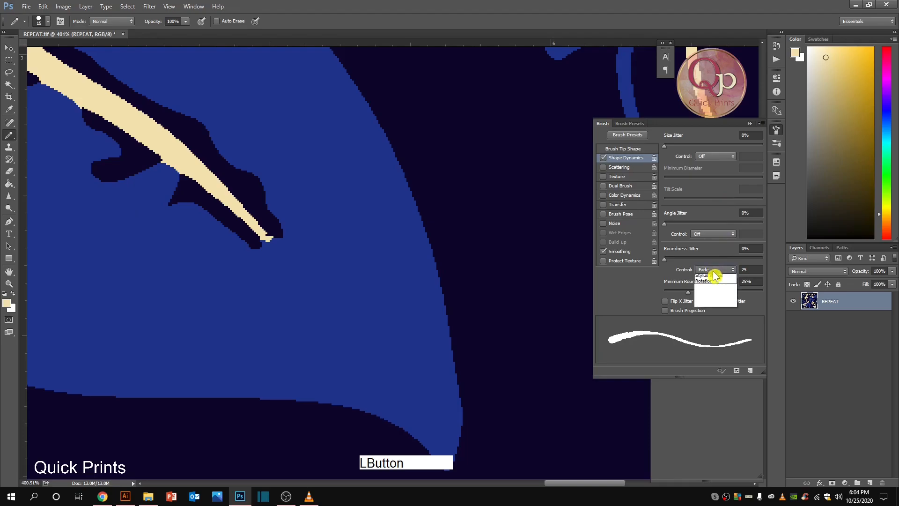
pyautogui.click(714, 268)
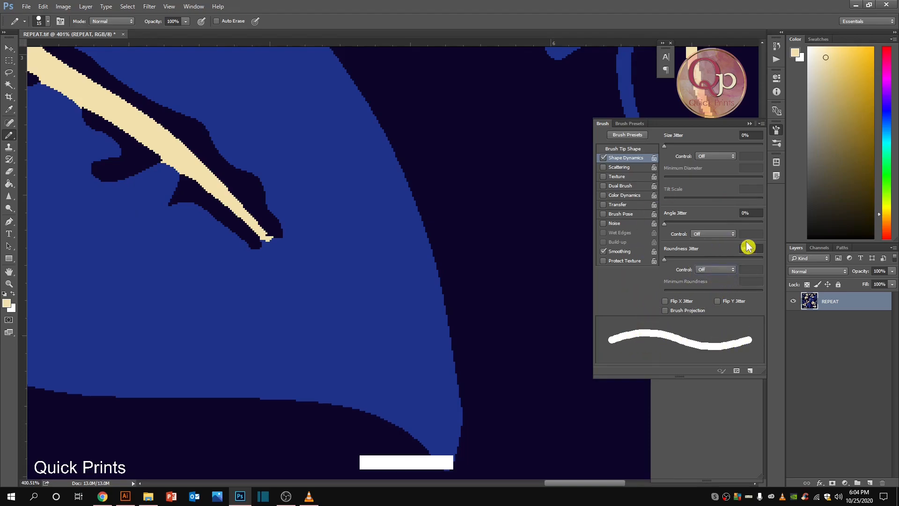
pyautogui.click(716, 156)
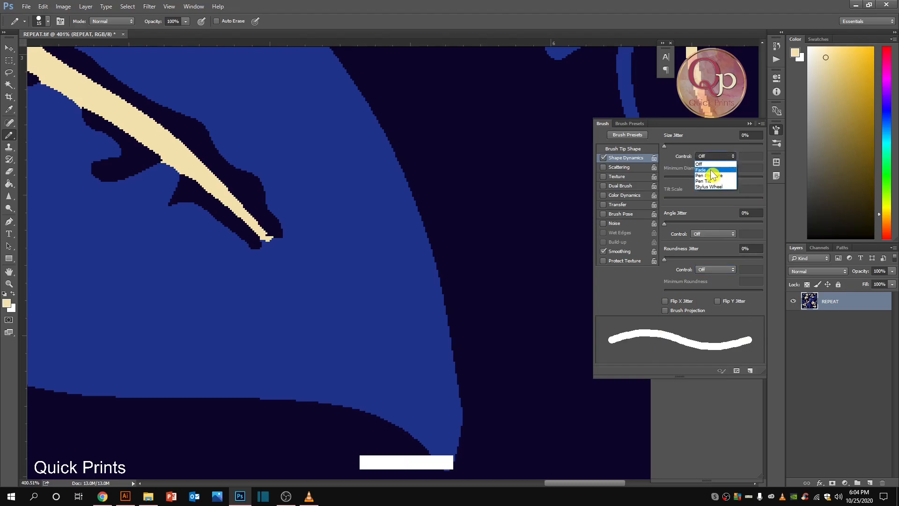
pyautogui.click(713, 170)
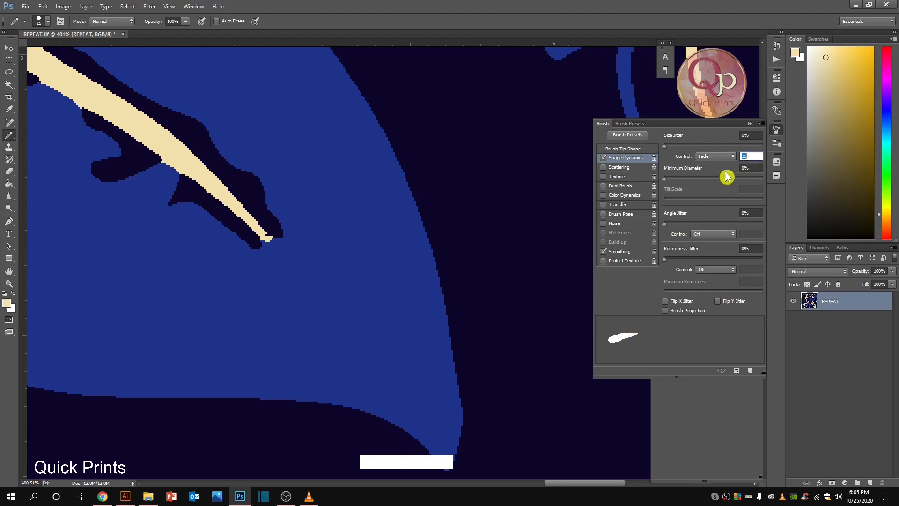
pyautogui.moveTo(665, 178)
pyautogui.mouseDown()
pyautogui.moveTo(695, 183)
pyautogui.moveTo(664, 183)
pyautogui.mouseUp()
pyautogui.click(776, 130)
# Step: Add a new empty layer above the REPEAT layer
pyautogui.press('space')
pyautogui.moveTo(187, 275); pyautogui.dragTo(447, 349)
pyautogui.hotkey('ctrl', '-')
pyautogui.hotkey('ctrl', '-')
pyautogui.hotkey('ctrl', '-')
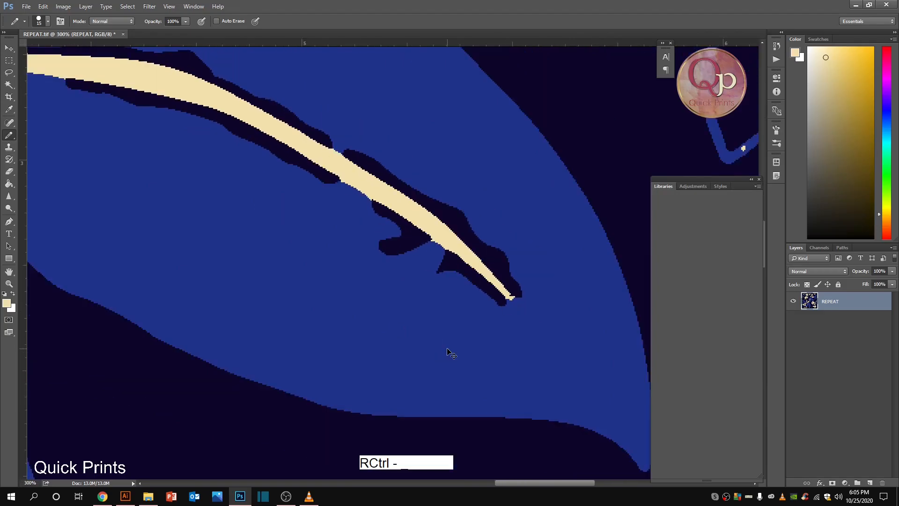
pyautogui.hotkey('ctrl', '-')
pyautogui.hotkey('ctrl', '-')
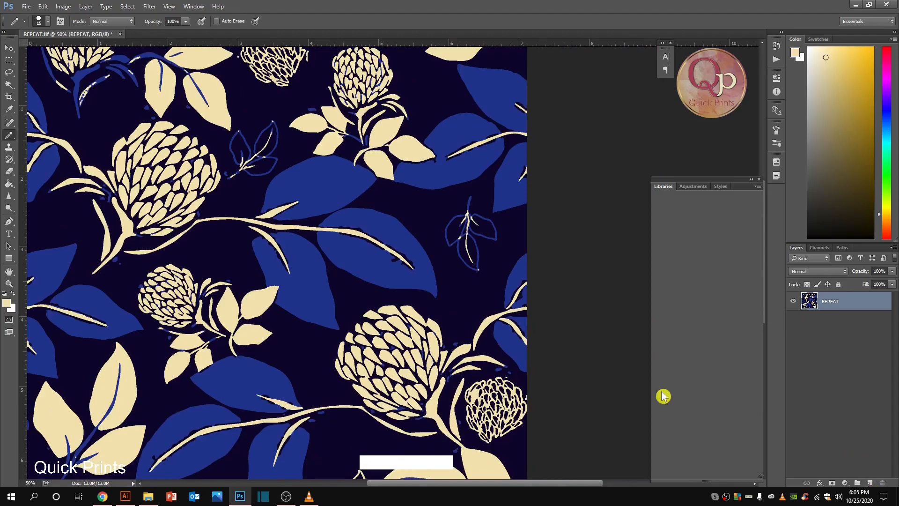
pyautogui.click(871, 482)
# Step: Paint short tapered cream veins along both sides of the long midrib in the central branch's large blue leaf
pyautogui.hotkey('ctrl', 'space')
pyautogui.moveTo(294, 198); pyautogui.dragTo(559, 331)
pyautogui.moveTo(135, 143); pyautogui.dragTo(167, 114)
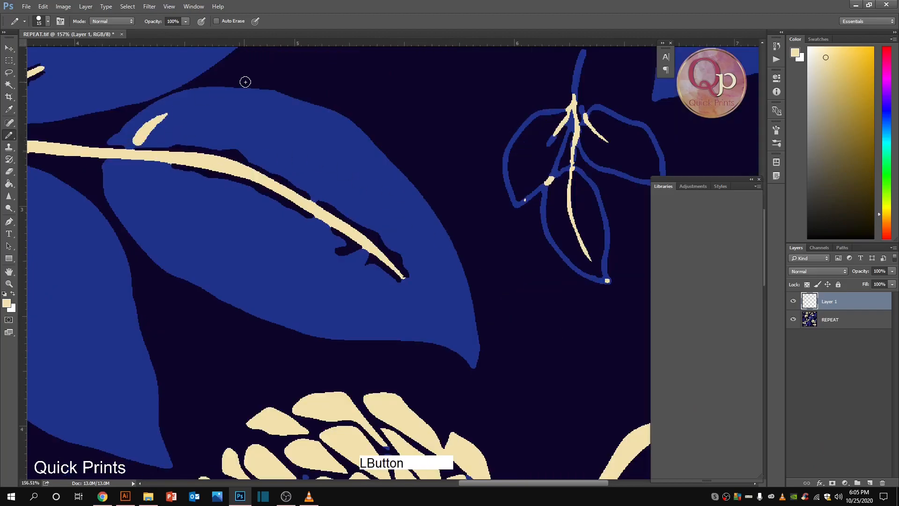
pyautogui.moveTo(162, 146)
pyautogui.mouseDown()
pyautogui.moveTo(196, 118)
pyautogui.moveTo(229, 122)
pyautogui.mouseUp()
pyautogui.moveTo(226, 148)
pyautogui.mouseDown()
pyautogui.moveTo(252, 133)
pyautogui.moveTo(321, 164)
pyautogui.mouseUp()
pyautogui.moveTo(333, 206)
pyautogui.mouseDown()
pyautogui.moveTo(370, 200)
pyautogui.moveTo(402, 218)
pyautogui.moveTo(441, 278)
pyautogui.moveTo(439, 309)
pyautogui.mouseUp()
pyautogui.moveTo(138, 163); pyautogui.dragTo(161, 196)
pyautogui.moveTo(165, 164)
pyautogui.mouseDown()
pyautogui.moveTo(186, 199)
pyautogui.moveTo(214, 210)
pyautogui.mouseUp()
pyautogui.moveTo(219, 176)
pyautogui.mouseDown()
pyautogui.moveTo(237, 218)
pyautogui.moveTo(261, 206)
pyautogui.moveTo(270, 229)
pyautogui.moveTo(295, 243)
pyautogui.mouseUp()
pyautogui.moveTo(303, 210)
pyautogui.mouseDown()
pyautogui.moveTo(313, 251)
pyautogui.moveTo(360, 271)
pyautogui.moveTo(362, 291)
pyautogui.moveTo(424, 314)
pyautogui.mouseUp()
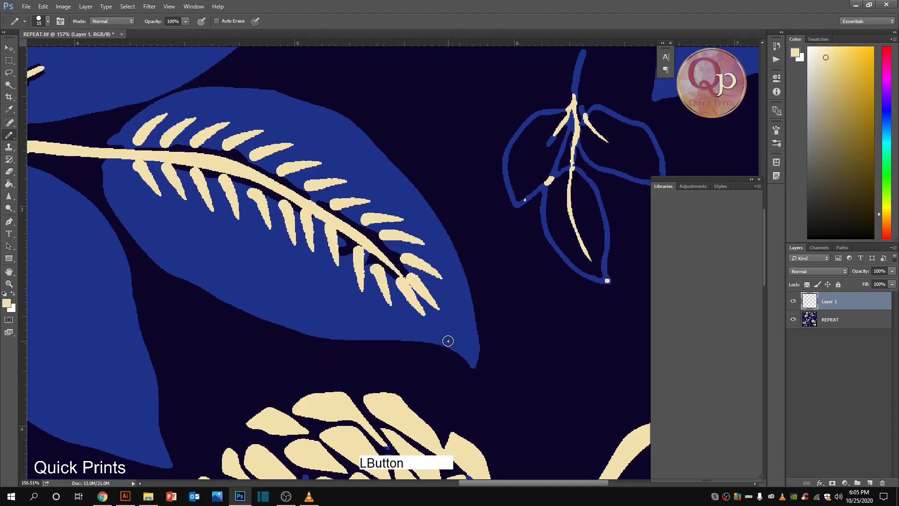
# Step: Paint tapered cream veins along both sides of the short midrib in the central branch's upper blue leaf
pyautogui.hotkey('ctrl', '-')
pyautogui.hotkey('ctrl', '-')
pyautogui.hotkey('ctrl', '-')
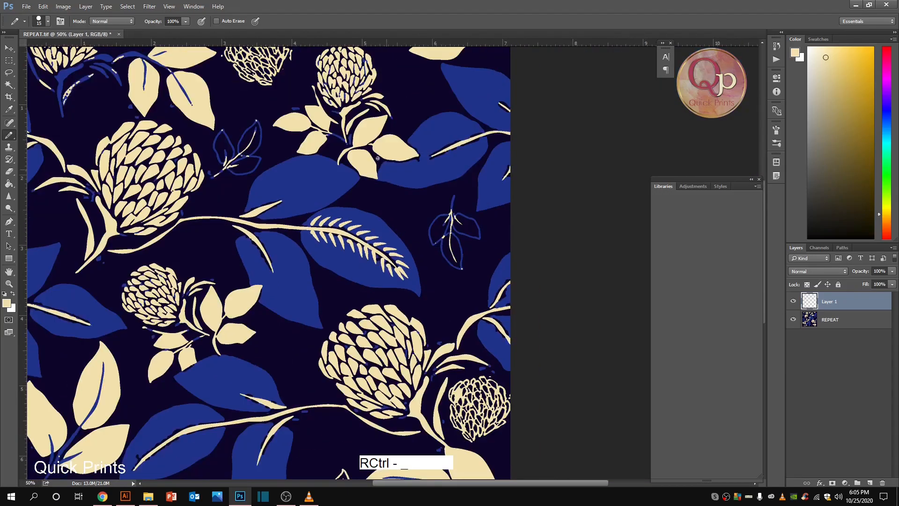
pyautogui.moveTo(266, 150); pyautogui.dragTo(502, 312)
pyautogui.moveTo(153, 164); pyautogui.dragTo(303, 220)
pyautogui.moveTo(183, 251)
pyautogui.mouseDown()
pyautogui.moveTo(234, 163)
pyautogui.moveTo(209, 240)
pyautogui.moveTo(229, 212)
pyautogui.mouseUp()
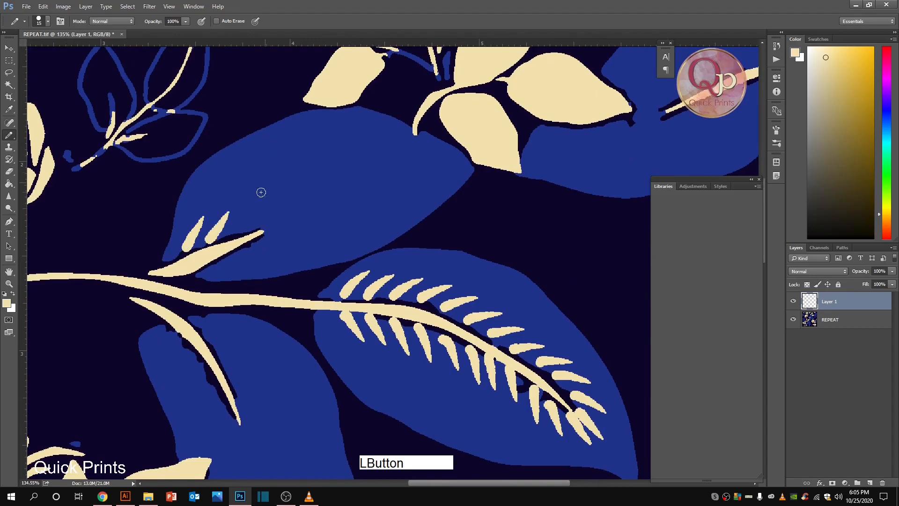
pyautogui.hotkey('ctrl', 'z')
pyautogui.hotkey('ctrl', 'alt', 'z')
pyautogui.moveTo(185, 250)
pyautogui.mouseDown()
pyautogui.moveTo(204, 217)
pyautogui.moveTo(256, 203)
pyautogui.moveTo(288, 204)
pyautogui.moveTo(281, 227)
pyautogui.moveTo(313, 216)
pyautogui.mouseUp()
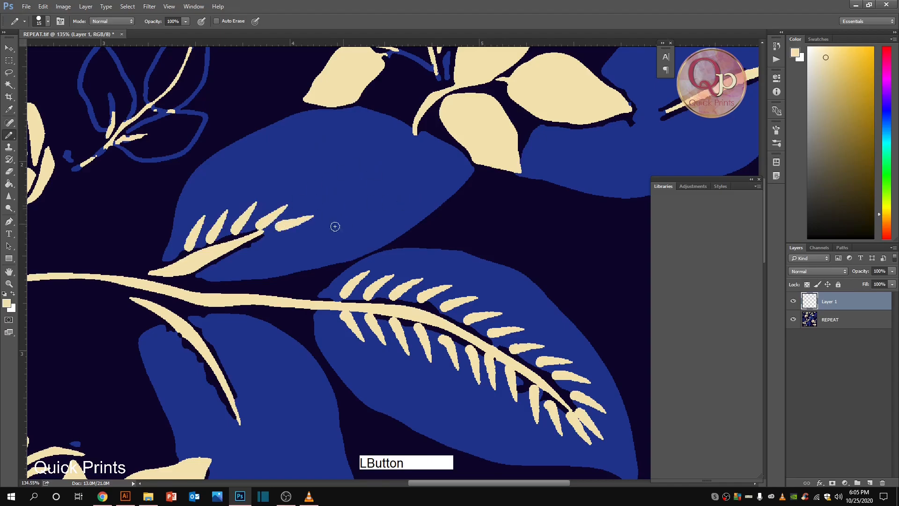
pyautogui.moveTo(269, 242); pyautogui.dragTo(304, 242)
pyautogui.moveTo(240, 255); pyautogui.dragTo(273, 258)
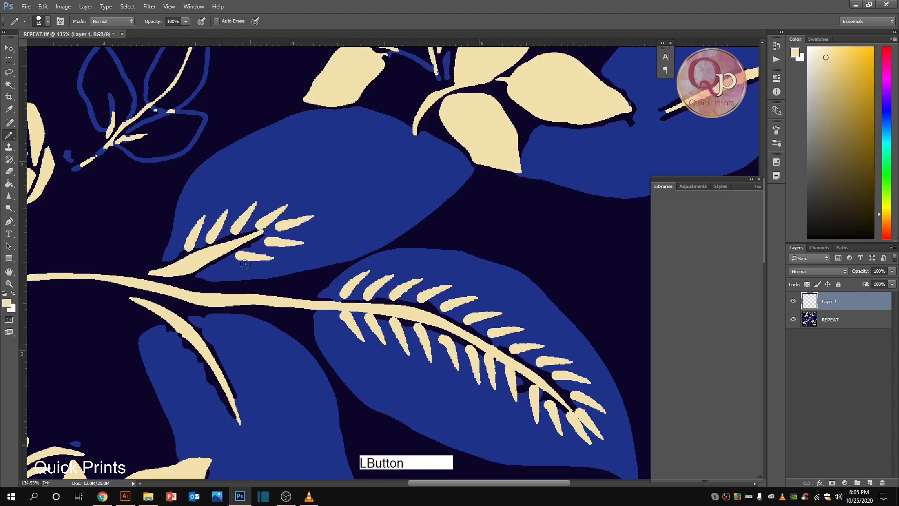
pyautogui.moveTo(213, 267); pyautogui.dragTo(249, 268)
# Step: Paint tapered cream veins along both sides of the curved midrib in the central branch's hanging blue leaf
pyautogui.press('space')
pyautogui.moveTo(246, 373); pyautogui.dragTo(319, 178)
pyautogui.moveTo(277, 134)
pyautogui.mouseDown()
pyautogui.moveTo(314, 139)
pyautogui.moveTo(343, 205)
pyautogui.moveTo(343, 257)
pyautogui.mouseUp()
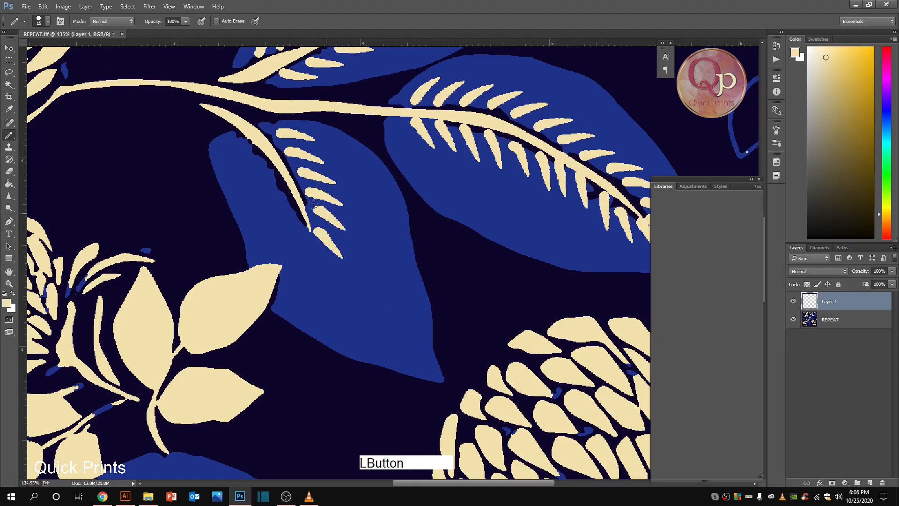
pyautogui.moveTo(231, 140)
pyautogui.mouseDown()
pyautogui.moveTo(233, 176)
pyautogui.moveTo(249, 165)
pyautogui.moveTo(249, 191)
pyautogui.mouseUp()
pyautogui.moveTo(264, 170)
pyautogui.mouseDown()
pyautogui.moveTo(266, 209)
pyautogui.moveTo(297, 257)
pyautogui.moveTo(326, 274)
pyautogui.mouseUp()
# Step: Paint tapered cream veins along the upper side of the midrib in the lower branch's long blue leaf
pyautogui.scroll(-8, 369, 319)
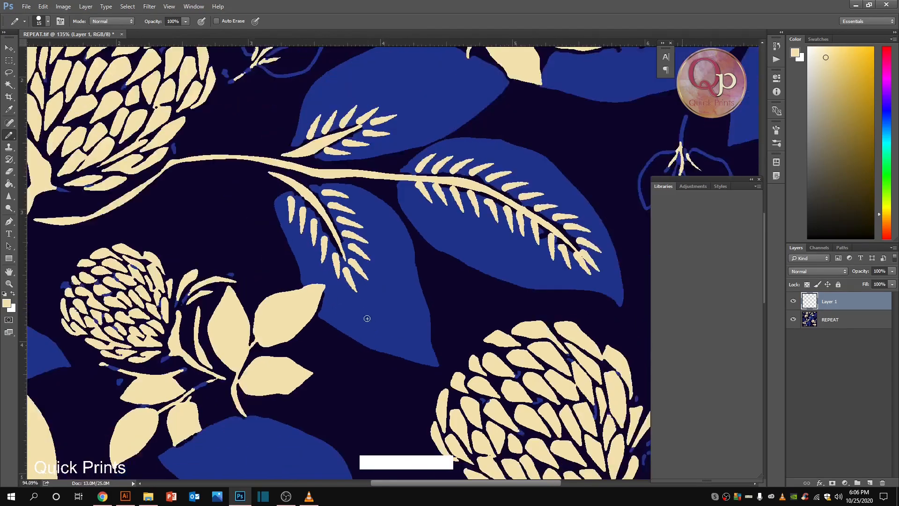
pyautogui.scroll(3, 368, 364)
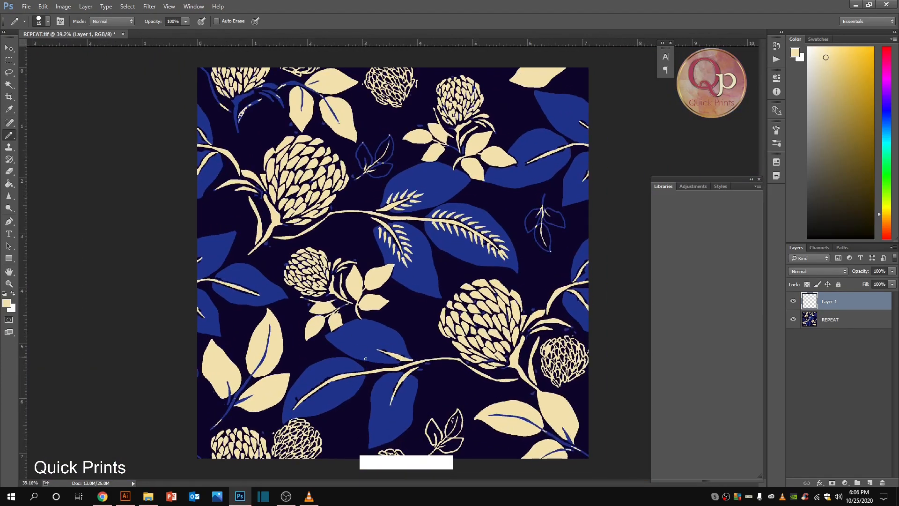
pyautogui.moveTo(314, 317); pyautogui.dragTo(593, 461)
pyautogui.moveTo(133, 263); pyautogui.dragTo(477, 236)
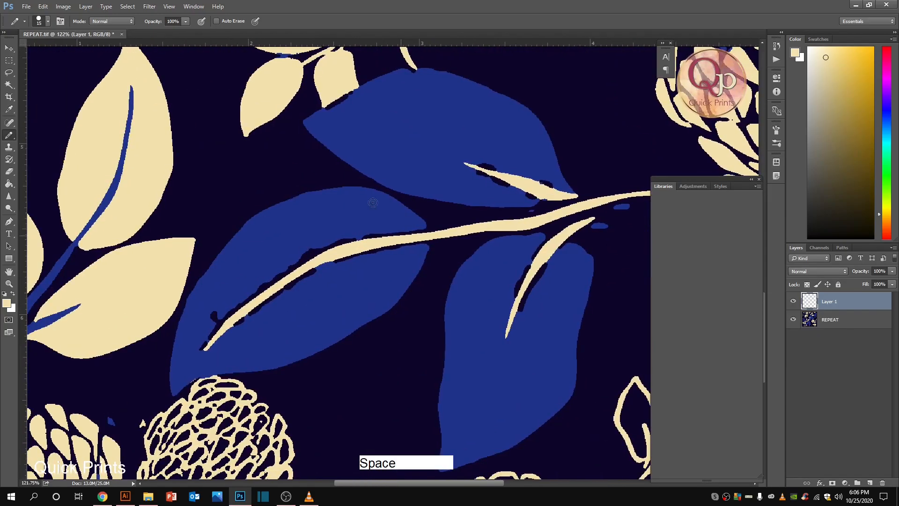
pyautogui.moveTo(405, 222)
pyautogui.mouseDown()
pyautogui.moveTo(374, 210)
pyautogui.moveTo(322, 221)
pyautogui.moveTo(258, 255)
pyautogui.moveTo(212, 298)
pyautogui.moveTo(217, 312)
pyautogui.moveTo(197, 315)
pyautogui.moveTo(182, 338)
pyautogui.moveTo(181, 380)
pyautogui.mouseUp()
# Step: Paint matching tapered cream veins along the underside of the midrib in the lower branch's long blue leaf
pyautogui.click(206, 339)
pyautogui.moveTo(223, 347); pyautogui.dragTo(211, 374)
pyautogui.moveTo(246, 324); pyautogui.dragTo(243, 358)
pyautogui.moveTo(261, 305); pyautogui.dragTo(263, 340)
pyautogui.moveTo(283, 292); pyautogui.dragTo(281, 330)
pyautogui.moveTo(303, 282); pyautogui.dragTo(300, 312)
pyautogui.moveTo(325, 266); pyautogui.dragTo(322, 297)
pyautogui.click(351, 263)
pyautogui.moveTo(351, 262); pyautogui.dragTo(340, 290)
pyautogui.moveTo(380, 251); pyautogui.dragTo(367, 282)
pyautogui.moveTo(407, 253); pyautogui.dragTo(390, 276)
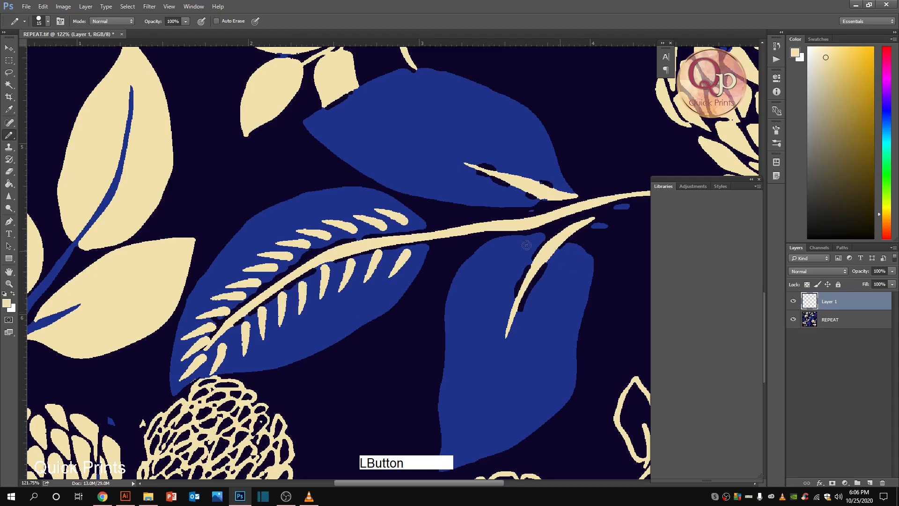
# Step: Paint tapered cream veins along both sides of the midrib in the lower branch's hanging blue leaf
pyautogui.moveTo(538, 241)
pyautogui.mouseDown()
pyautogui.moveTo(506, 250)
pyautogui.moveTo(487, 297)
pyautogui.moveTo(481, 348)
pyautogui.moveTo(495, 400)
pyautogui.mouseUp()
pyautogui.moveTo(515, 350); pyautogui.dragTo(524, 385)
pyautogui.moveTo(521, 323); pyautogui.dragTo(538, 352)
pyautogui.moveTo(529, 298); pyautogui.dragTo(546, 331)
pyautogui.moveTo(546, 281); pyautogui.dragTo(559, 309)
pyautogui.moveTo(557, 250); pyautogui.dragTo(572, 281)
pyautogui.moveTo(574, 247); pyautogui.dragTo(585, 276)
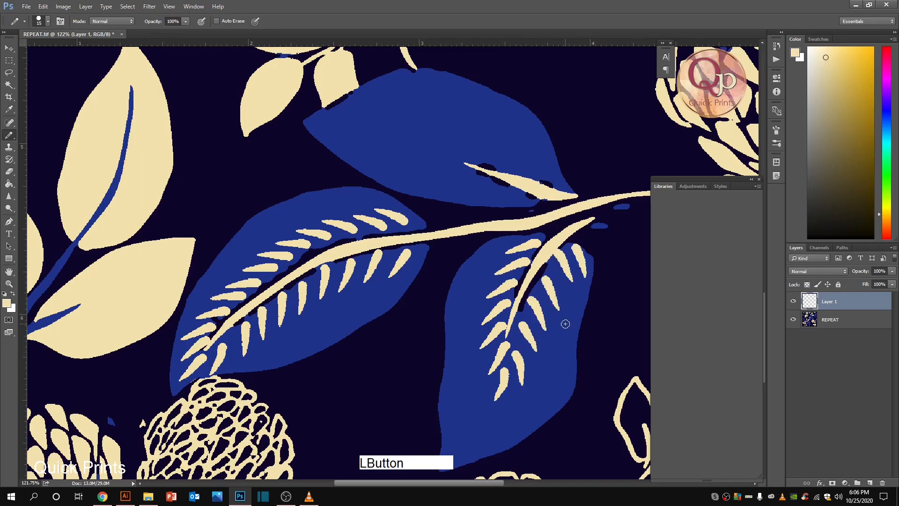
# Step: Paint tapered cream veins along both sides of the short midrib in the lower branch's upper blue leaf
pyautogui.scroll(-5, 555, 317)
pyautogui.press('space')
pyautogui.moveTo(589, 316); pyautogui.dragTo(506, 334)
pyautogui.hotkey('ctrl', 'space')
pyautogui.moveTo(561, 333); pyautogui.dragTo(662, 415)
pyautogui.moveTo(360, 217)
pyautogui.mouseDown()
pyautogui.moveTo(341, 194)
pyautogui.moveTo(265, 178)
pyautogui.moveTo(245, 183)
pyautogui.moveTo(245, 205)
pyautogui.mouseUp()
pyautogui.moveTo(309, 215)
pyautogui.mouseDown()
pyautogui.moveTo(261, 223)
pyautogui.moveTo(301, 233)
pyautogui.moveTo(324, 227)
pyautogui.moveTo(297, 230)
pyautogui.mouseUp()
# Step: Paint tapered cream veins along both sides of the midrib in the blue leaf near the tile's upper right edge
pyautogui.scroll(-7, 489, 283)
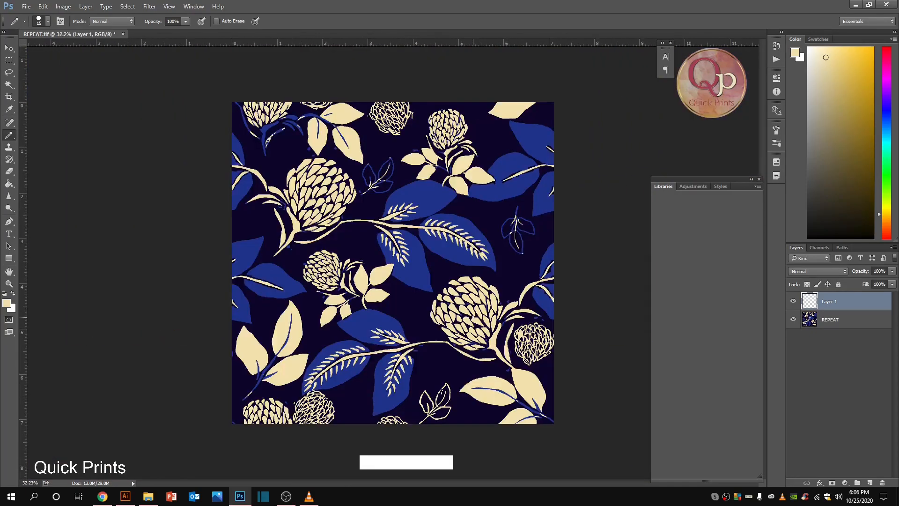
pyautogui.press('space')
pyautogui.hotkey('ctrl', 'space')
pyautogui.moveTo(579, 152); pyautogui.dragTo(677, 277)
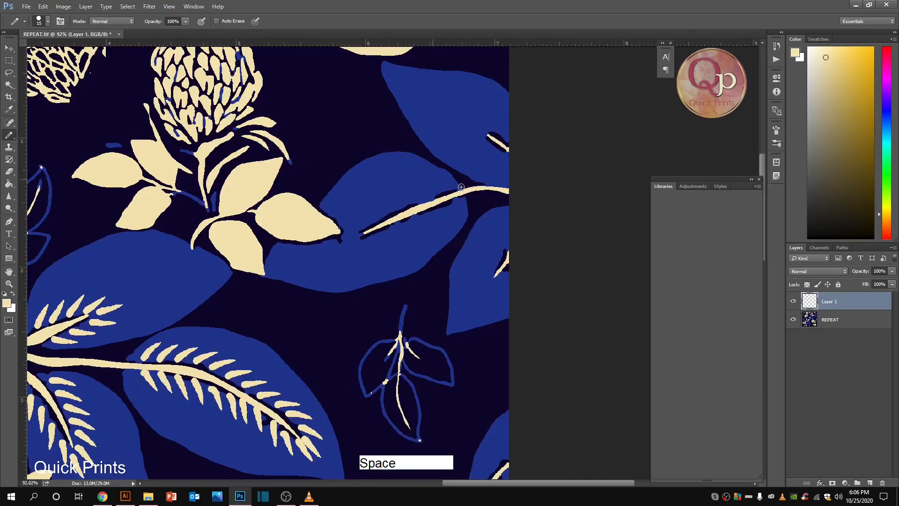
pyautogui.moveTo(450, 183)
pyautogui.mouseDown()
pyautogui.moveTo(412, 180)
pyautogui.moveTo(438, 190)
pyautogui.moveTo(381, 197)
pyautogui.moveTo(342, 231)
pyautogui.moveTo(348, 257)
pyautogui.moveTo(387, 251)
pyautogui.mouseUp()
pyautogui.moveTo(417, 225); pyautogui.dragTo(408, 243)
pyautogui.moveTo(439, 214); pyautogui.dragTo(426, 235)
pyautogui.moveTo(455, 199)
pyautogui.mouseDown()
pyautogui.moveTo(444, 224)
pyautogui.moveTo(410, 203)
pyautogui.mouseUp()
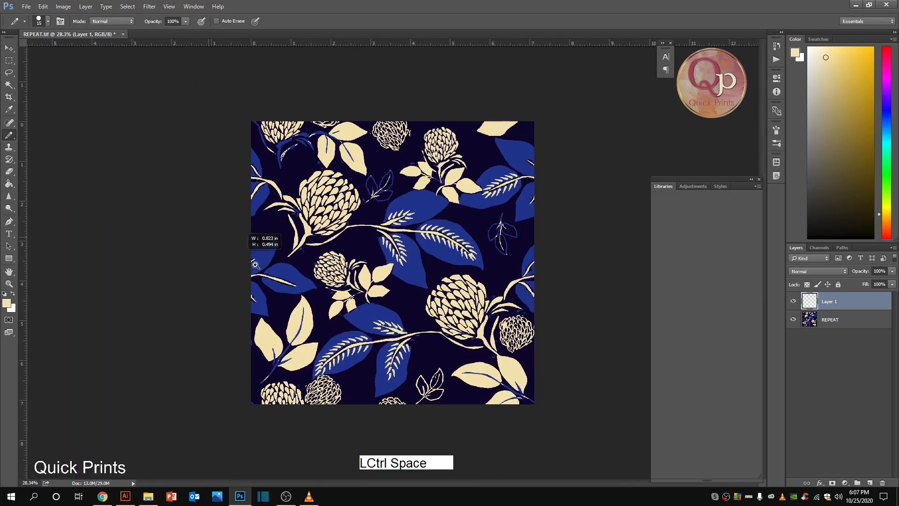
# Step: Paint tapered cream veins along both sides of the midrib in the blue leaf at the tile's left edge
pyautogui.moveTo(237, 248); pyautogui.dragTo(355, 185)
pyautogui.moveTo(115, 168)
pyautogui.mouseDown()
pyautogui.moveTo(136, 161)
pyautogui.moveTo(166, 183)
pyautogui.moveTo(179, 178)
pyautogui.moveTo(213, 194)
pyautogui.mouseUp()
pyautogui.moveTo(199, 209)
pyautogui.mouseDown()
pyautogui.moveTo(227, 203)
pyautogui.moveTo(240, 213)
pyautogui.moveTo(236, 239)
pyautogui.moveTo(209, 244)
pyautogui.moveTo(159, 233)
pyautogui.mouseUp()
pyautogui.click(213, 228)
pyautogui.moveTo(133, 199)
pyautogui.mouseDown()
pyautogui.moveTo(141, 225)
pyautogui.moveTo(119, 209)
pyautogui.moveTo(110, 216)
pyautogui.mouseUp()
# Step: Set the Pencil's Shape Dynamics minimum diameter to 4% with the Size Jitter control on Fade
pyautogui.scroll(-5, 208, 260)
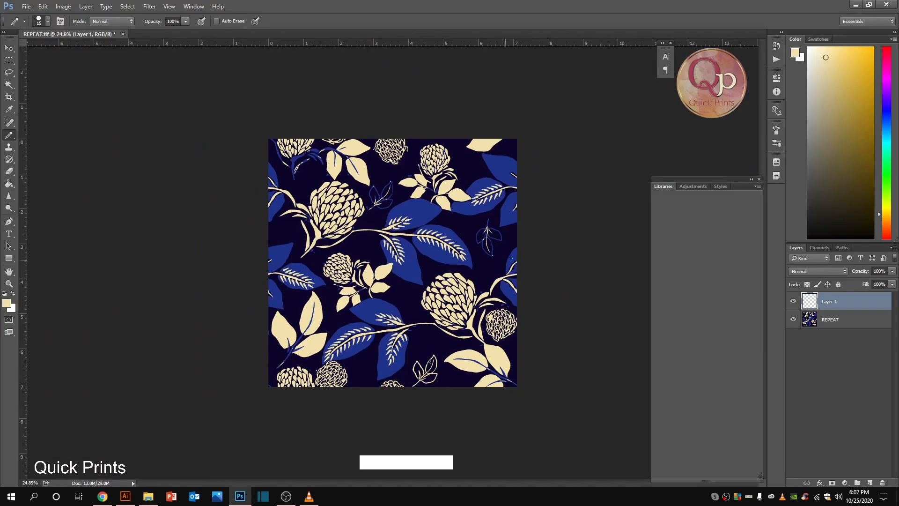
pyautogui.keyDown('ctrl'); pyautogui.keyDown('space'); pyautogui.click(288, 143); pyautogui.keyUp('space'); pyautogui.keyUp('ctrl')
pyautogui.moveTo(276, 127); pyautogui.dragTo(274, 236)
pyautogui.press('b')
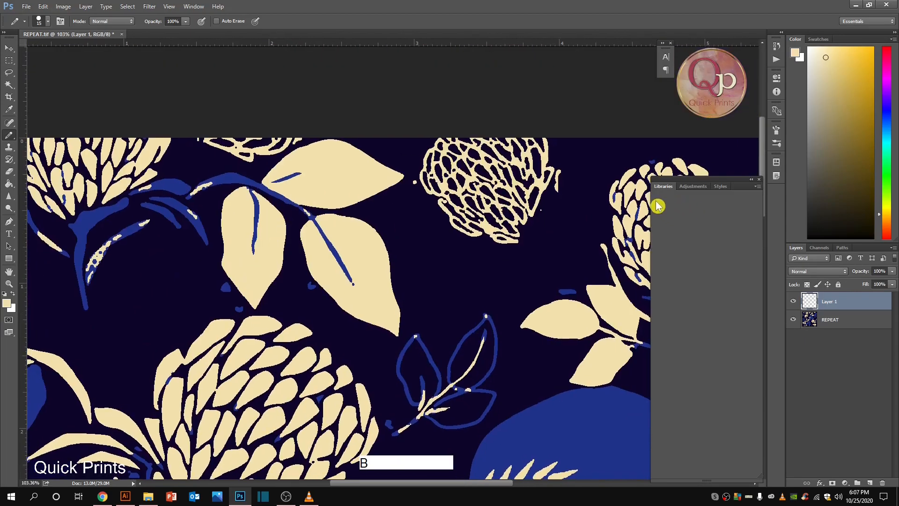
pyautogui.click(60, 21)
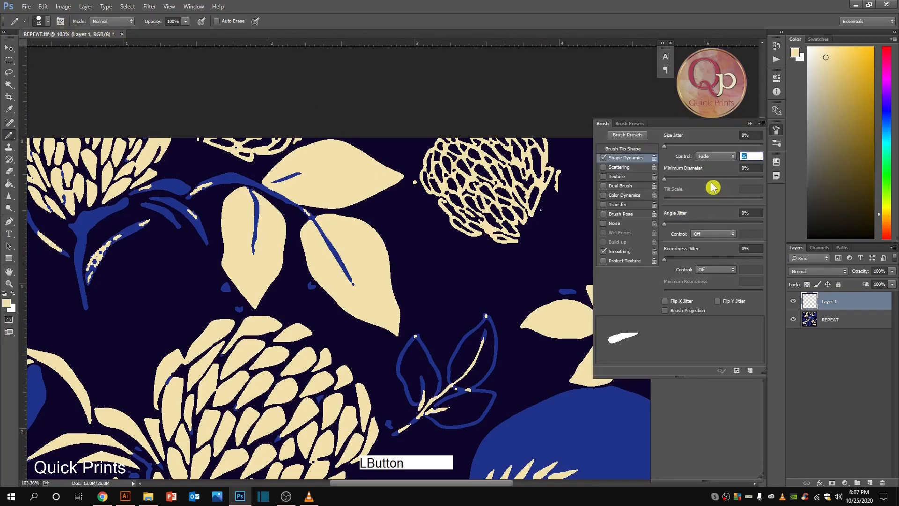
pyautogui.click(717, 157)
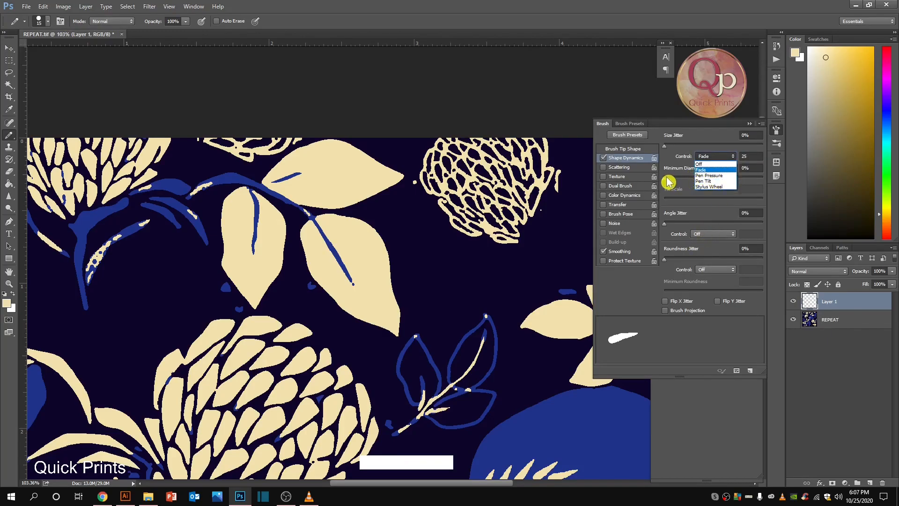
pyautogui.click(682, 185)
pyautogui.moveTo(670, 179)
pyautogui.mouseDown()
pyautogui.moveTo(678, 179)
pyautogui.moveTo(668, 179)
pyautogui.mouseUp()
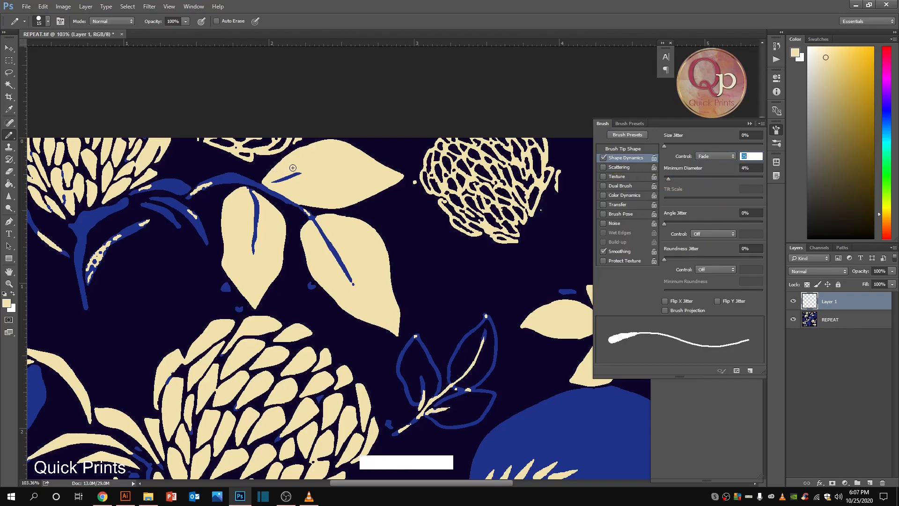
# Step: Add a new layer above Layer 1 and sample the branch's blue as the Pencil colour
pyautogui.click(869, 483)
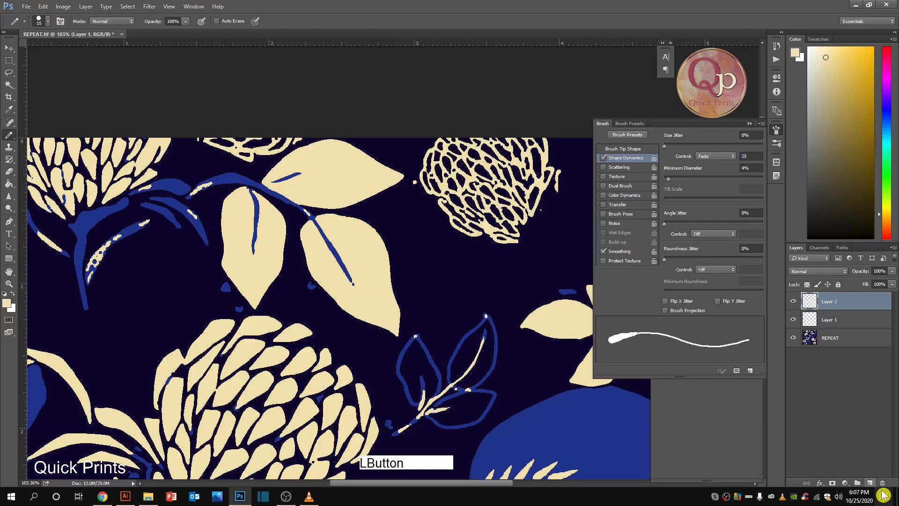
pyautogui.moveTo(275, 181)
pyautogui.mouseDown()
pyautogui.moveTo(304, 158)
pyautogui.moveTo(377, 151)
pyautogui.mouseUp()
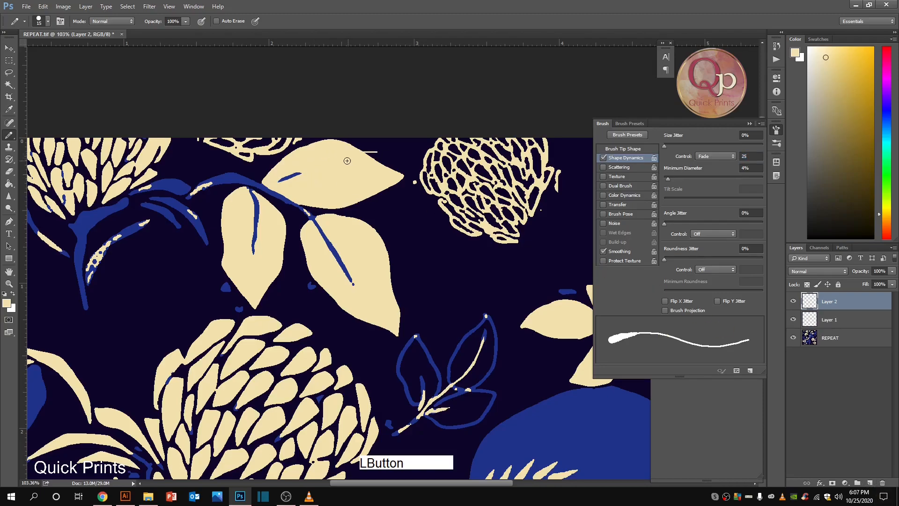
pyautogui.hotkey('ctrl', 'alt', 'z')
pyautogui.keyDown('alt'); pyautogui.click(182, 202); pyautogui.keyUp('alt')
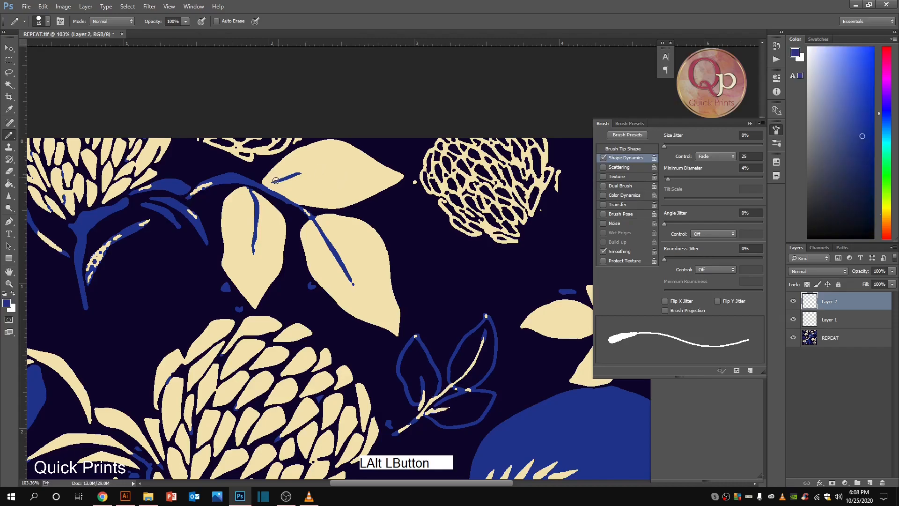
# Step: Paint a tapered blue midrib and side veins in the upper cream leaf of the branch at the tile's top edge
pyautogui.moveTo(276, 181); pyautogui.dragTo(345, 156)
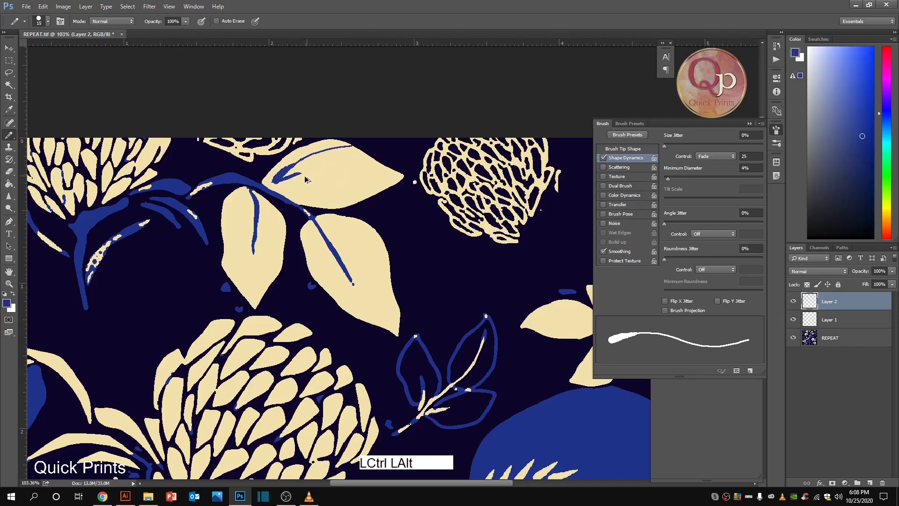
pyautogui.hotkey('ctrl', 'z')
pyautogui.moveTo(274, 182); pyautogui.dragTo(398, 178)
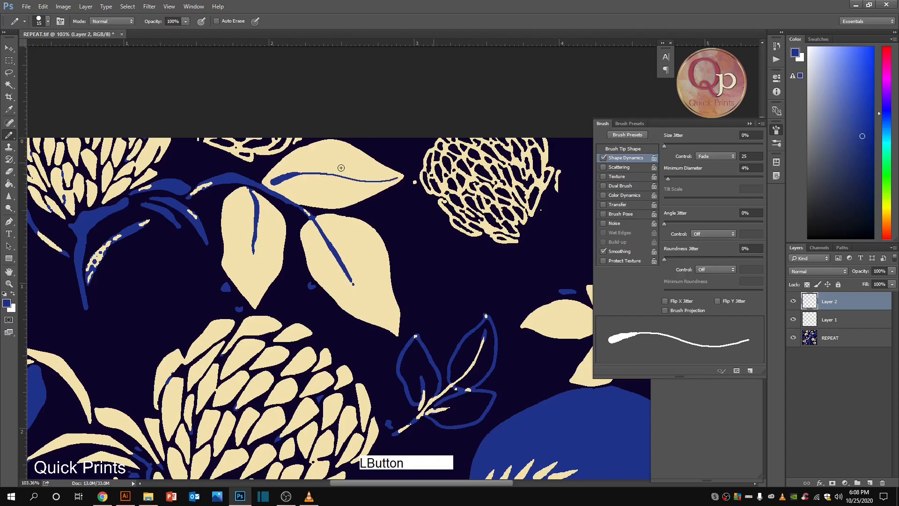
pyautogui.moveTo(290, 173)
pyautogui.mouseDown()
pyautogui.moveTo(329, 147)
pyautogui.moveTo(398, 174)
pyautogui.mouseUp()
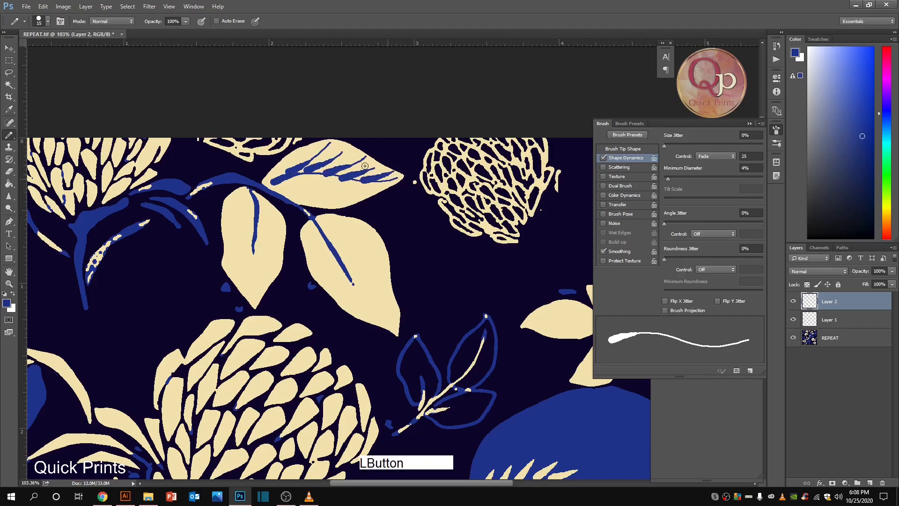
pyautogui.moveTo(276, 187)
pyautogui.mouseDown()
pyautogui.moveTo(309, 208)
pyautogui.moveTo(307, 187)
pyautogui.moveTo(328, 207)
pyautogui.mouseUp()
pyautogui.moveTo(309, 178)
pyautogui.mouseDown()
pyautogui.moveTo(349, 214)
pyautogui.moveTo(349, 205)
pyautogui.moveTo(377, 197)
pyautogui.mouseUp()
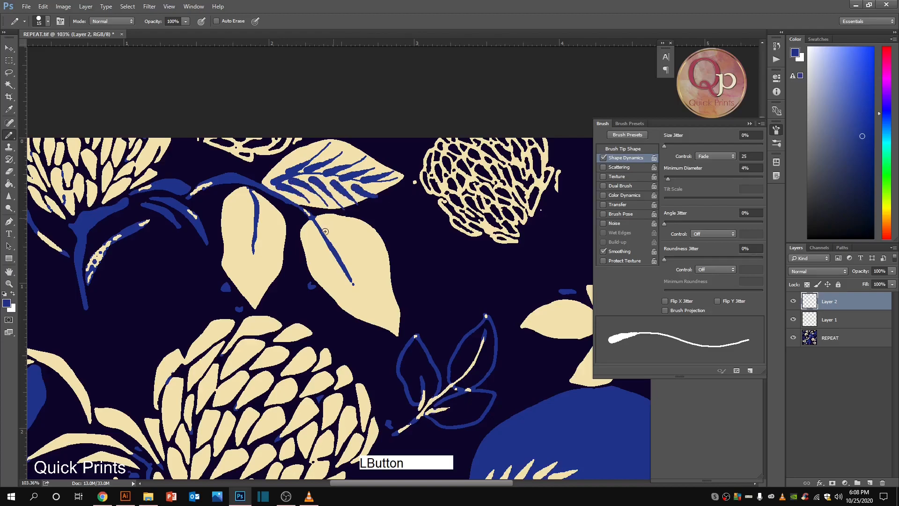
# Step: Paint tapered blue veins along both sides of the midrib in the same branch's narrow cream leaf hanging closest to the stem
pyautogui.moveTo(252, 197); pyautogui.dragTo(257, 286)
pyautogui.moveTo(251, 202); pyautogui.dragTo(229, 217)
pyautogui.moveTo(251, 212)
pyautogui.mouseDown()
pyautogui.moveTo(227, 238)
pyautogui.moveTo(227, 273)
pyautogui.moveTo(246, 292)
pyautogui.mouseUp()
pyautogui.moveTo(260, 262); pyautogui.dragTo(269, 285)
pyautogui.moveTo(266, 240); pyautogui.dragTo(276, 268)
# Step: Paint tapered blue veins along both sides of the midrib in the large lower cream leaf of the top branch
pyautogui.moveTo(265, 213)
pyautogui.mouseDown()
pyautogui.moveTo(283, 240)
pyautogui.moveTo(370, 227)
pyautogui.moveTo(386, 325)
pyautogui.mouseUp()
pyautogui.moveTo(338, 271); pyautogui.dragTo(351, 306)
pyautogui.moveTo(331, 257); pyautogui.dragTo(336, 292)
pyautogui.moveTo(322, 241); pyautogui.dragTo(319, 281)
pyautogui.moveTo(314, 226); pyautogui.dragTo(308, 264)
# Step: Reduce the Pencil size to 9 for the small cream leaves beside the tile's central small flower
pyautogui.scroll(-5, 317, 292)
pyautogui.press('space')
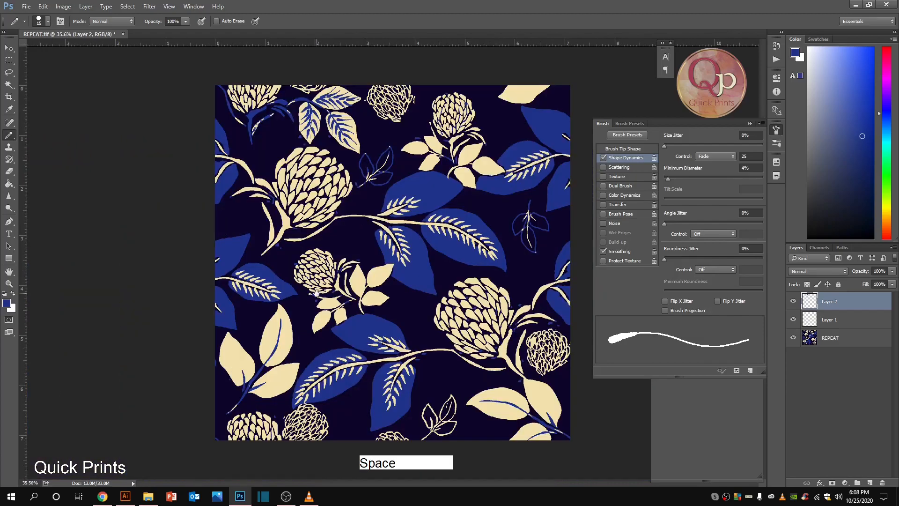
pyautogui.keyDown('ctrl'); pyautogui.click(449, 313); pyautogui.keyUp('ctrl')
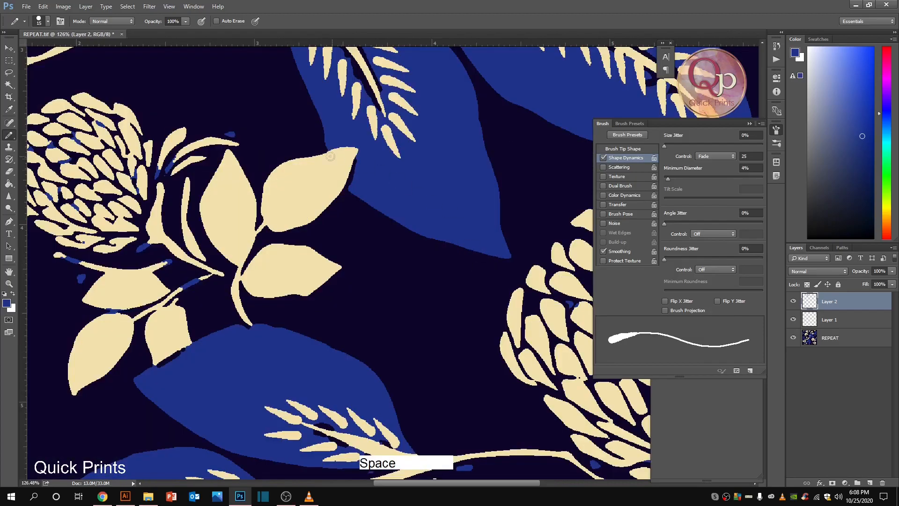
pyautogui.moveTo(308, 200); pyautogui.dragTo(266, 241)
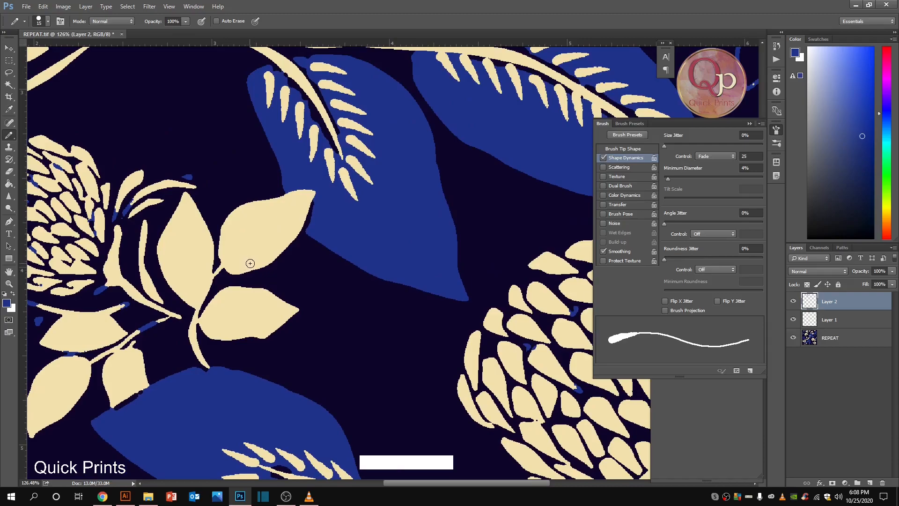
pyautogui.press('[')
pyautogui.moveTo(226, 255); pyautogui.dragTo(229, 216)
pyautogui.moveTo(236, 251); pyautogui.dragTo(241, 201)
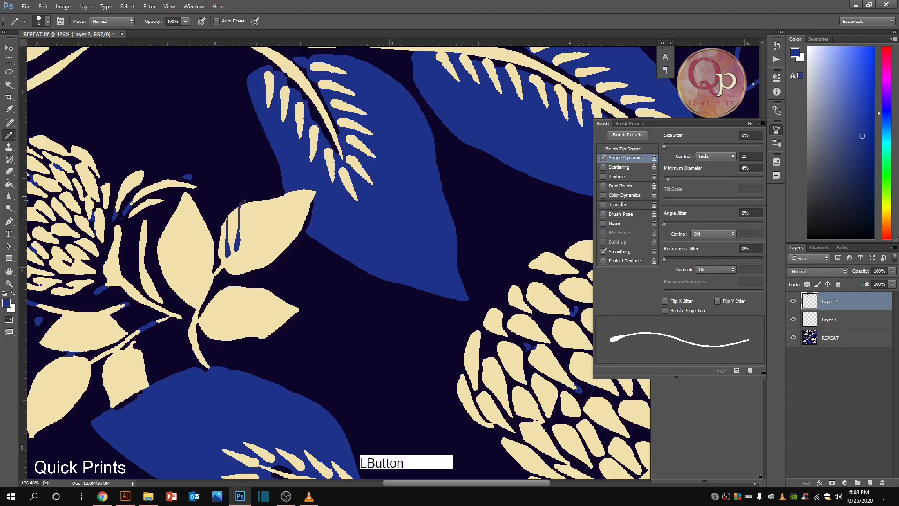
pyautogui.hotkey('ctrl', 'alt', 'z')
pyautogui.hotkey('ctrl', 'alt', 'z')
# Step: Paint a blue midrib and fine side veins in the upper right cream leaf of the central small flower sprig
pyautogui.moveTo(226, 260); pyautogui.dragTo(302, 199)
pyautogui.moveTo(233, 251); pyautogui.dragTo(233, 202)
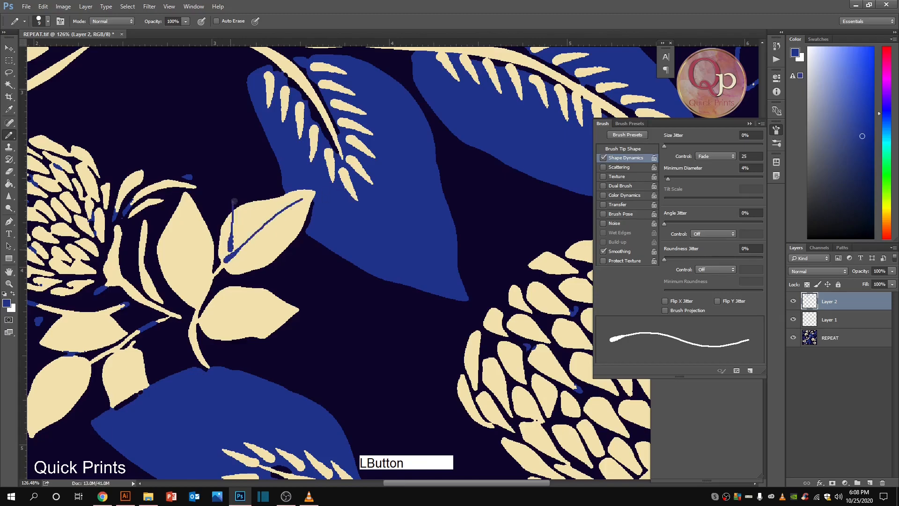
pyautogui.hotkey('ctrl', 'z')
pyautogui.moveTo(228, 256); pyautogui.dragTo(230, 205)
pyautogui.moveTo(270, 265)
pyautogui.mouseDown()
pyautogui.moveTo(235, 257)
pyautogui.moveTo(286, 243)
pyautogui.moveTo(298, 227)
pyautogui.moveTo(285, 192)
pyautogui.mouseUp()
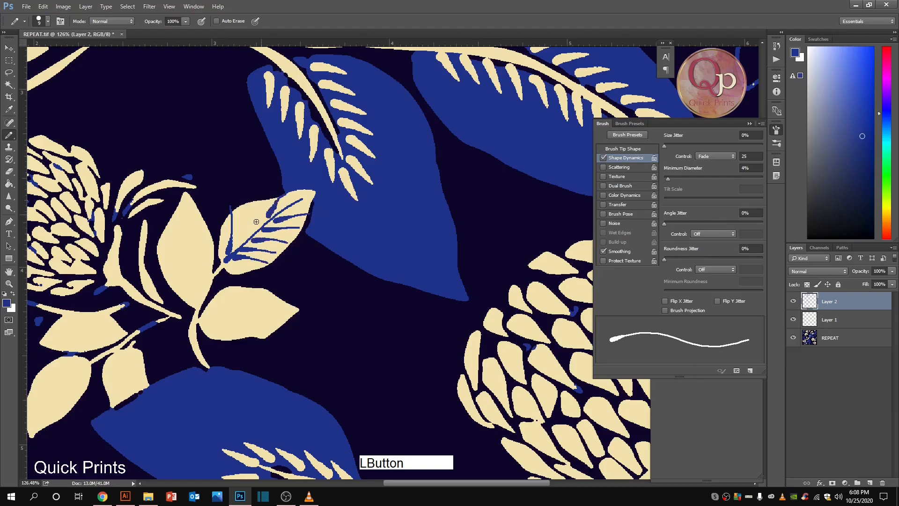
pyautogui.moveTo(241, 240); pyautogui.dragTo(244, 208)
# Step: Paint a blue midrib and side veins in the upright cream leaf of the central small flower sprig
pyautogui.moveTo(200, 266); pyautogui.dragTo(225, 228)
pyautogui.moveTo(221, 262); pyautogui.dragTo(214, 163)
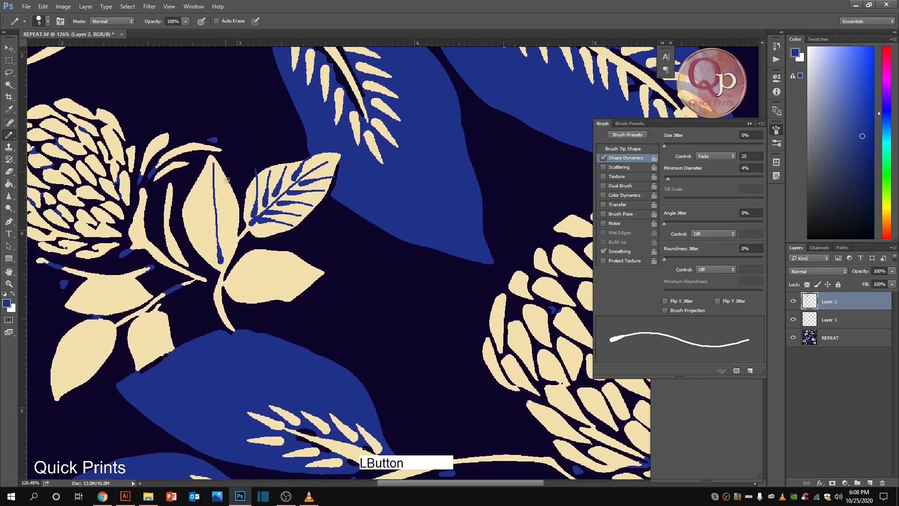
pyautogui.moveTo(223, 249); pyautogui.dragTo(235, 226)
pyautogui.moveTo(212, 222); pyautogui.dragTo(194, 202)
pyautogui.moveTo(214, 237); pyautogui.dragTo(190, 216)
pyautogui.moveTo(214, 252); pyautogui.dragTo(190, 229)
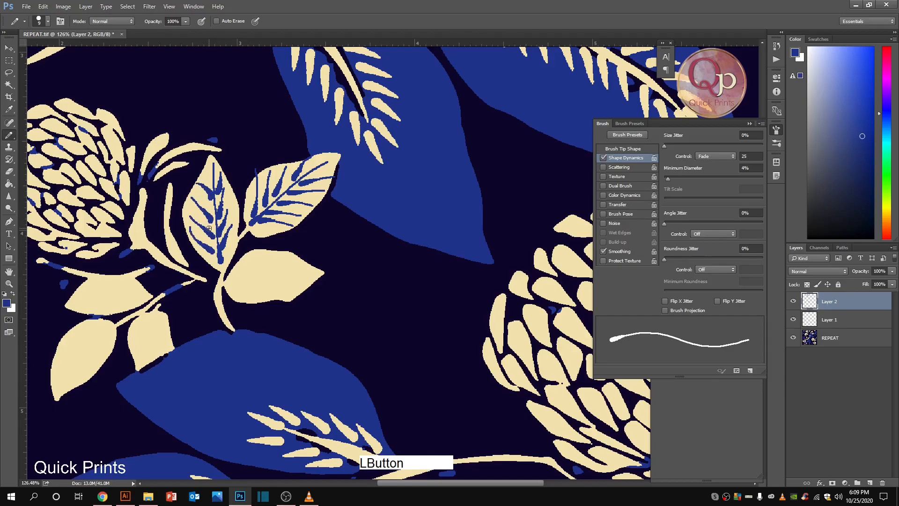
# Step: Paint blue midribs and side veins in the sprig's lower right cream leaf and the two cream leaves at its lower left
pyautogui.moveTo(228, 284); pyautogui.dragTo(314, 267)
pyautogui.moveTo(233, 281)
pyautogui.mouseDown()
pyautogui.moveTo(275, 253)
pyautogui.moveTo(269, 273)
pyautogui.moveTo(292, 254)
pyautogui.mouseUp()
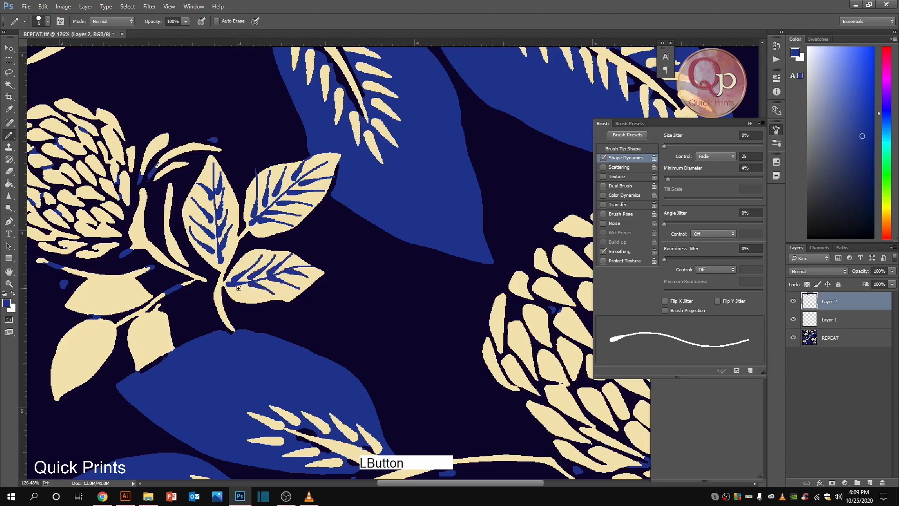
pyautogui.moveTo(134, 268)
pyautogui.mouseDown()
pyautogui.moveTo(231, 239)
pyautogui.moveTo(239, 251)
pyautogui.moveTo(191, 259)
pyautogui.moveTo(187, 273)
pyautogui.moveTo(213, 255)
pyautogui.moveTo(177, 252)
pyautogui.moveTo(237, 248)
pyautogui.moveTo(217, 239)
pyautogui.moveTo(243, 258)
pyautogui.moveTo(203, 265)
pyautogui.moveTo(170, 346)
pyautogui.mouseUp()
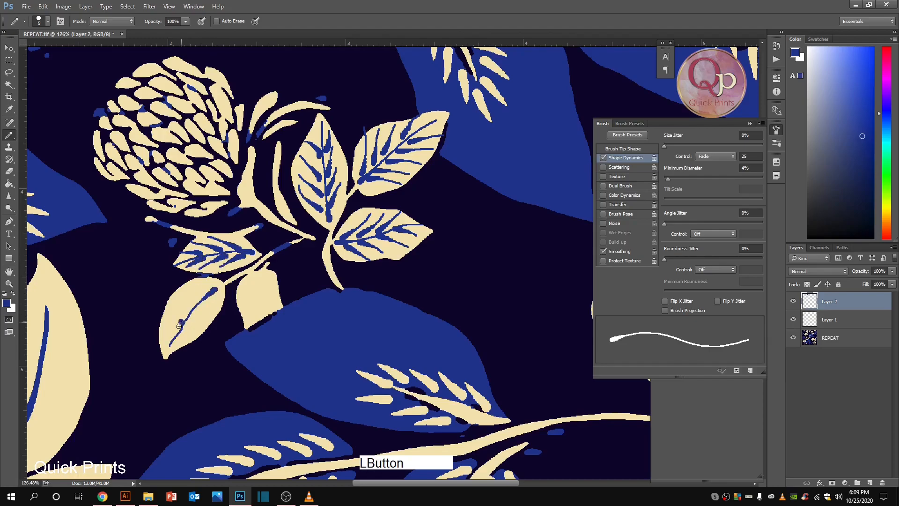
pyautogui.moveTo(206, 291)
pyautogui.mouseDown()
pyautogui.moveTo(171, 300)
pyautogui.moveTo(191, 342)
pyautogui.mouseUp()
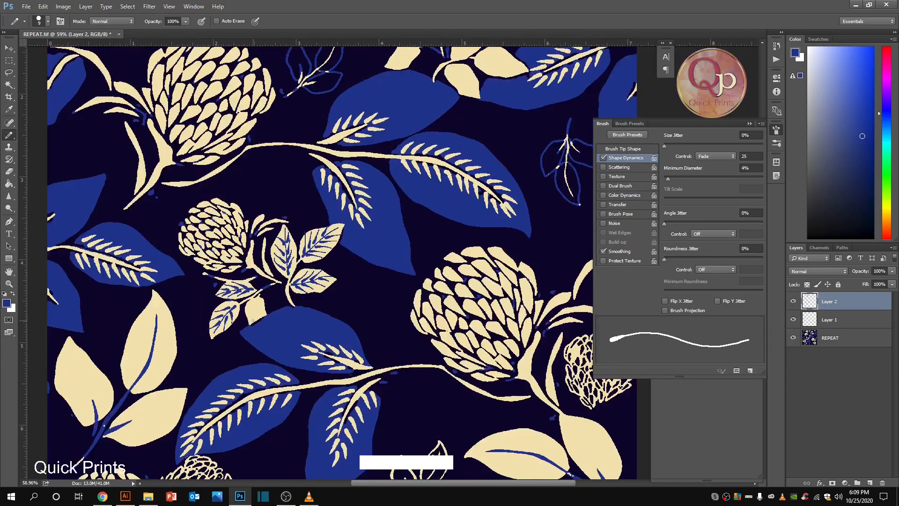
# Step: Paint blue veins in the sprig's small cream leaf that touches the large blue leaf below
pyautogui.scroll(-13, 252, 321)
pyautogui.scroll(7, 321, 306)
pyautogui.hotkey('ctrl', 'space')
pyautogui.moveTo(279, 279); pyautogui.dragTo(494, 406)
pyautogui.moveTo(234, 213); pyautogui.dragTo(196, 263)
pyautogui.moveTo(240, 214)
pyautogui.mouseDown()
pyautogui.moveTo(283, 245)
pyautogui.moveTo(223, 287)
pyautogui.mouseUp()
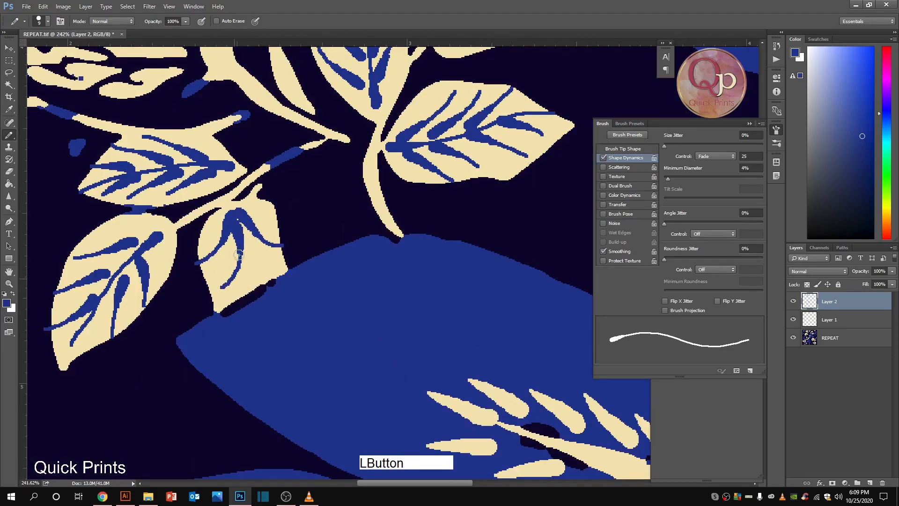
pyautogui.moveTo(243, 240); pyautogui.dragTo(268, 267)
pyautogui.click(273, 267)
# Step: Paint tapered blue veins along the lower side of the midrib in the long cream leaf near the tile's lower right corner
pyautogui.scroll(-5, 359, 320)
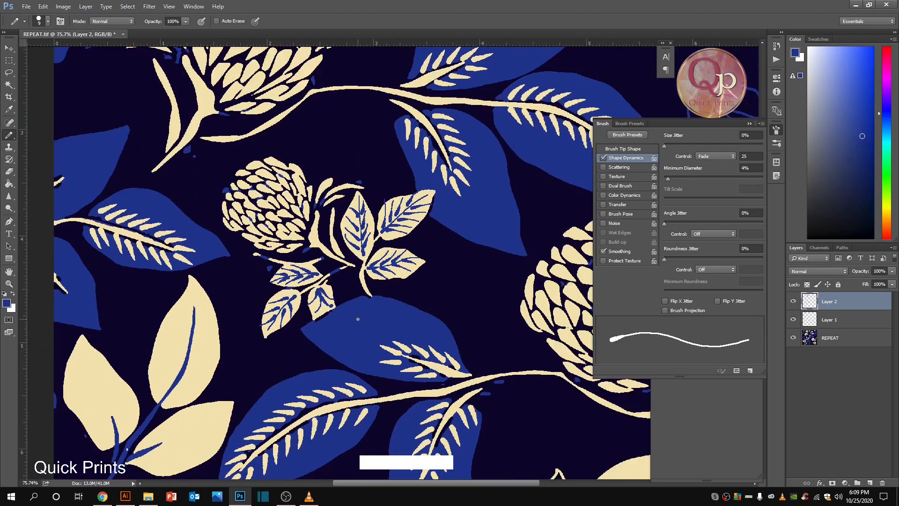
pyautogui.press('space')
pyautogui.moveTo(485, 327); pyautogui.dragTo(278, 281)
pyautogui.moveTo(466, 344); pyautogui.dragTo(374, 169)
pyautogui.press('ctrl')
pyautogui.moveTo(396, 267); pyautogui.dragTo(477, 344)
pyautogui.scroll(-5, 385, 262)
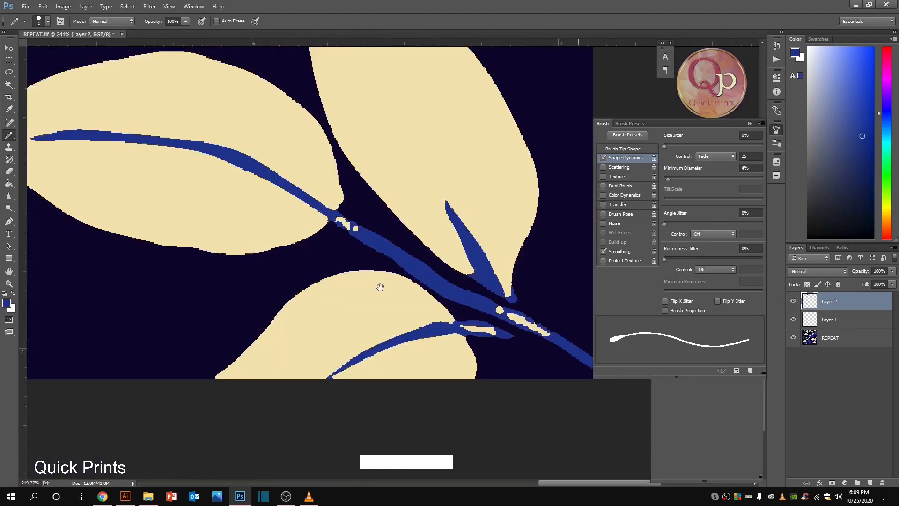
pyautogui.moveTo(331, 233)
pyautogui.mouseDown()
pyautogui.moveTo(278, 249)
pyautogui.moveTo(281, 238)
pyautogui.moveTo(247, 245)
pyautogui.mouseUp()
pyautogui.moveTo(303, 214); pyautogui.dragTo(211, 249)
pyautogui.moveTo(278, 207); pyautogui.dragTo(194, 238)
pyautogui.moveTo(259, 194); pyautogui.dragTo(180, 224)
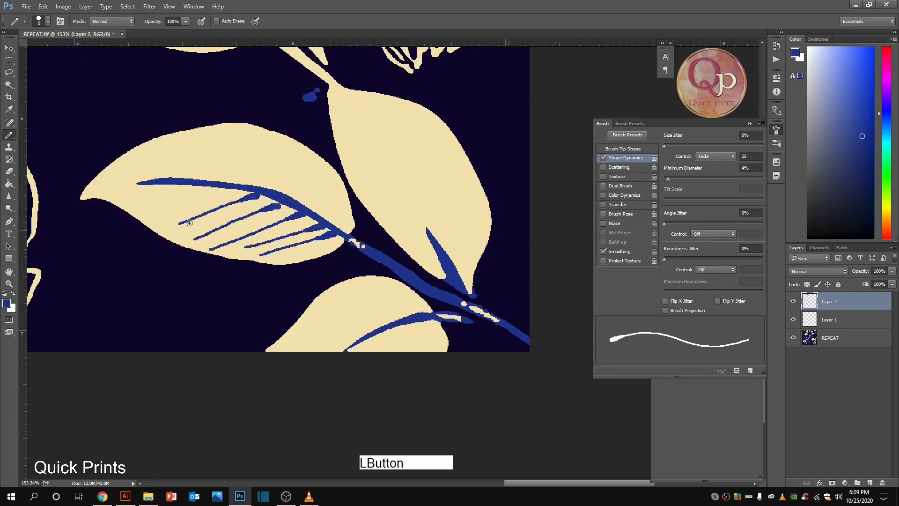
pyautogui.moveTo(218, 188); pyautogui.dragTo(141, 212)
# Step: Extend the blue veining to the tip and along the upper side of the midrib in the lower right corner's long leaf
pyautogui.moveTo(189, 186)
pyautogui.mouseDown()
pyautogui.moveTo(130, 196)
pyautogui.moveTo(161, 182)
pyautogui.moveTo(112, 180)
pyautogui.moveTo(182, 181)
pyautogui.moveTo(132, 160)
pyautogui.mouseUp()
pyautogui.moveTo(209, 184)
pyautogui.mouseDown()
pyautogui.moveTo(164, 149)
pyautogui.moveTo(178, 144)
pyautogui.mouseUp()
pyautogui.moveTo(247, 186); pyautogui.dragTo(206, 148)
pyautogui.moveTo(272, 193); pyautogui.dragTo(234, 146)
pyautogui.moveTo(299, 206); pyautogui.dragTo(263, 155)
pyautogui.moveTo(323, 214); pyautogui.dragTo(305, 160)
pyautogui.moveTo(341, 207); pyautogui.dragTo(333, 169)
pyautogui.moveTo(464, 268); pyautogui.dragTo(482, 182)
pyautogui.moveTo(452, 250); pyautogui.dragTo(448, 156)
pyautogui.moveTo(437, 228); pyautogui.dragTo(405, 95)
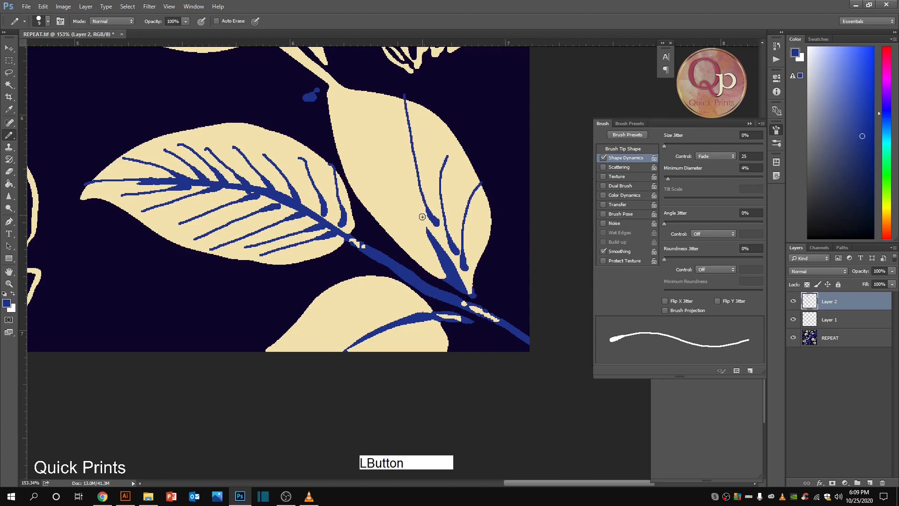
pyautogui.moveTo(423, 216); pyautogui.dragTo(350, 103)
pyautogui.hotkey('ctrl', 'alt', 'z')
pyautogui.hotkey('ctrl', 'alt', 'z')
pyautogui.hotkey('ctrl', 'alt', 'z')
pyautogui.hotkey('ctrl', 'alt', 'z')
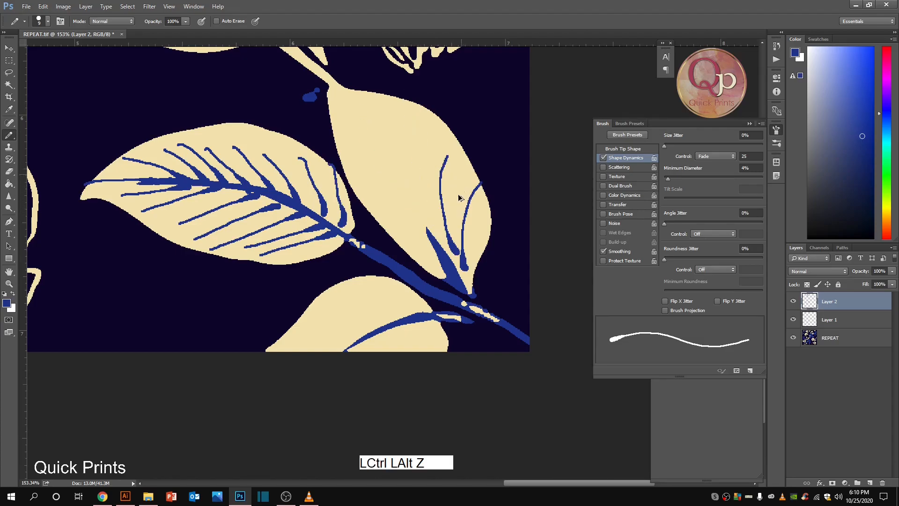
# Step: Extend the blue midrib and paint veins along its right side in the upright cream leaf near the lower right corner
pyautogui.moveTo(441, 242); pyautogui.dragTo(364, 116)
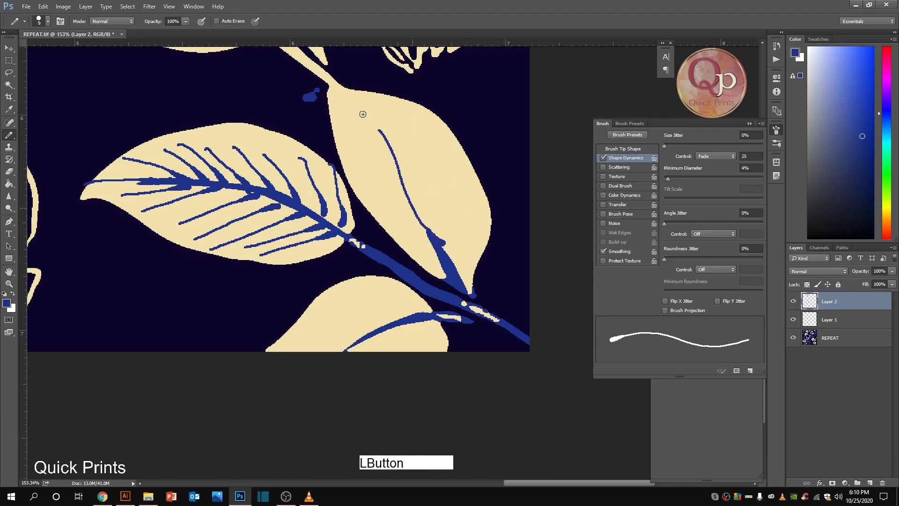
pyautogui.moveTo(398, 163); pyautogui.dragTo(384, 102)
pyautogui.moveTo(404, 175); pyautogui.dragTo(413, 118)
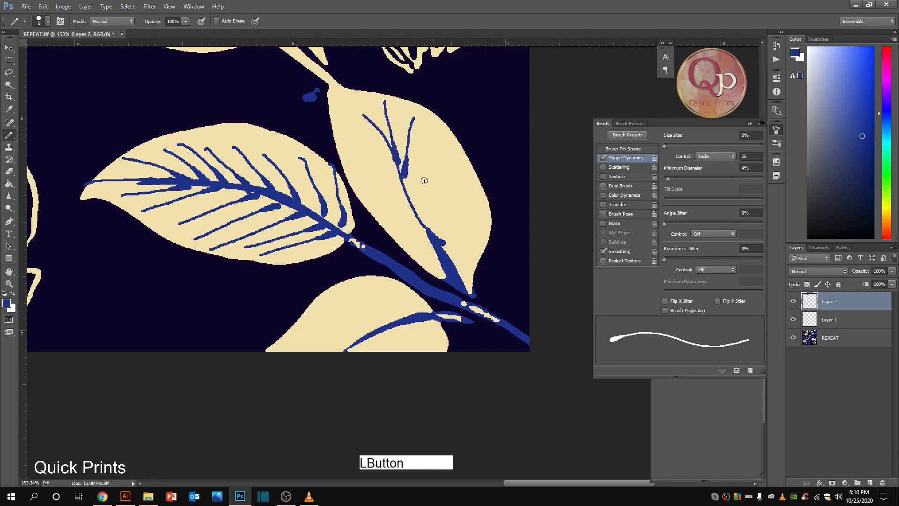
pyautogui.moveTo(411, 192); pyautogui.dragTo(424, 133)
pyautogui.moveTo(426, 209); pyautogui.dragTo(434, 128)
pyautogui.moveTo(437, 225); pyautogui.dragTo(456, 158)
pyautogui.moveTo(451, 241); pyautogui.dragTo(490, 165)
# Step: Paint tapered blue veins along the left side of the midrib in the upright cream leaf near the lower right corner
pyautogui.moveTo(390, 162); pyautogui.dragTo(349, 139)
pyautogui.moveTo(396, 190); pyautogui.dragTo(350, 164)
pyautogui.moveTo(409, 214); pyautogui.dragTo(367, 193)
pyautogui.moveTo(421, 236)
pyautogui.mouseDown()
pyautogui.moveTo(385, 220)
pyautogui.moveTo(386, 230)
pyautogui.mouseUp()
# Step: Paint tapered blue veins along both sides of the midrib in the cream leaf cut off by the tile's bottom edge
pyautogui.press('space')
pyautogui.moveTo(396, 339); pyautogui.dragTo(384, 265)
pyautogui.moveTo(403, 234); pyautogui.dragTo(328, 225)
pyautogui.moveTo(378, 238)
pyautogui.mouseDown()
pyautogui.moveTo(290, 248)
pyautogui.moveTo(349, 253)
pyautogui.moveTo(280, 272)
pyautogui.mouseUp()
pyautogui.moveTo(388, 255); pyautogui.dragTo(366, 273)
pyautogui.moveTo(412, 245); pyautogui.dragTo(395, 277)
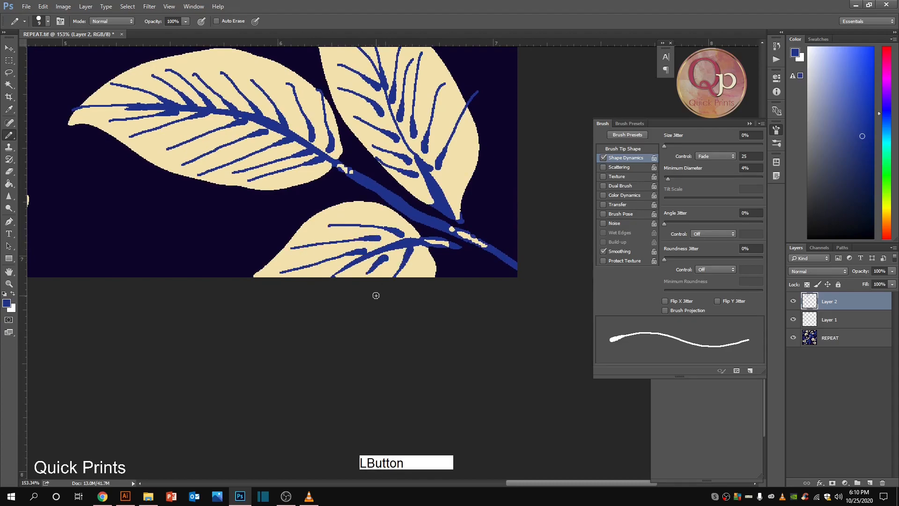
# Step: Paint a blue midrib and its upper side veins in the lower right leaf of the cream trio at the tile's lower left
pyautogui.scroll(-10, 377, 296)
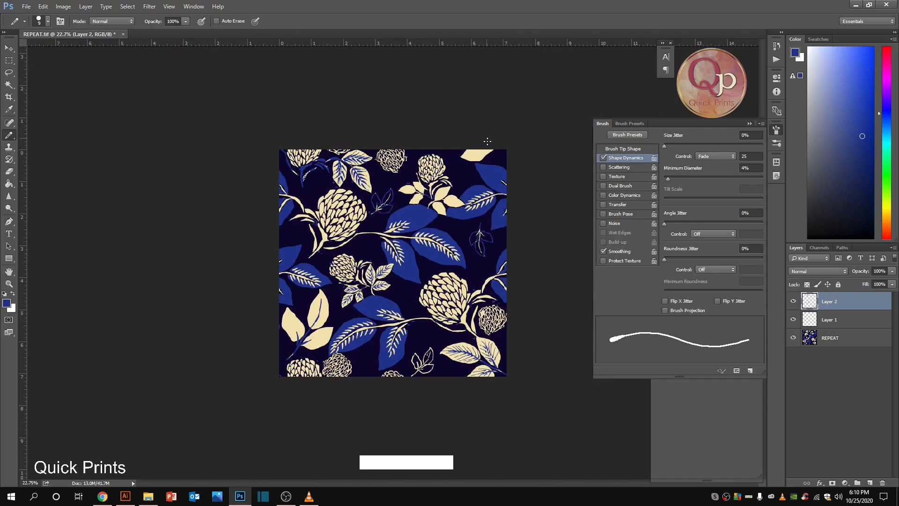
pyautogui.hotkey('ctrl', 'space')
pyautogui.scroll(5, 328, 281)
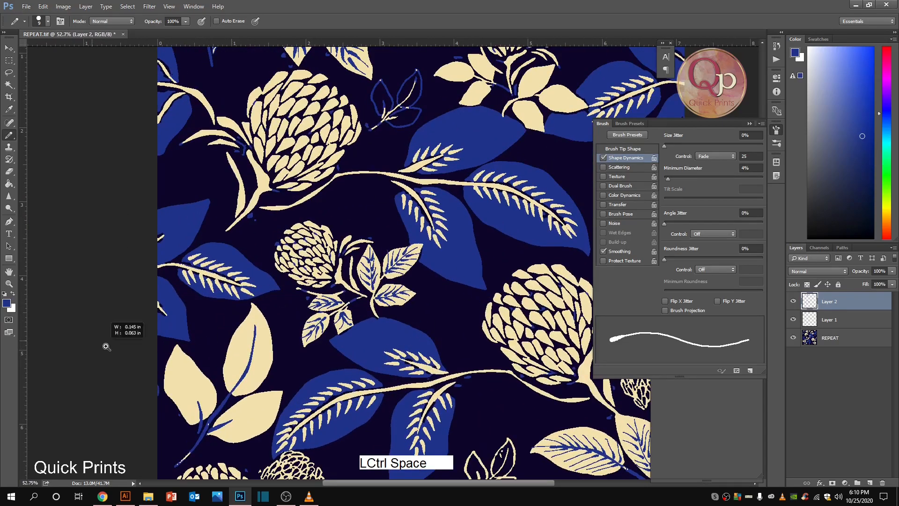
pyautogui.moveTo(99, 344); pyautogui.dragTo(352, 443)
pyautogui.moveTo(272, 398); pyautogui.dragTo(488, 264)
pyautogui.hotkey('ctrl', 'z')
pyautogui.moveTo(268, 396); pyautogui.dragTo(436, 307)
pyautogui.moveTo(276, 373); pyautogui.dragTo(328, 327)
pyautogui.moveTo(302, 368); pyautogui.dragTo(373, 304)
pyautogui.moveTo(338, 349); pyautogui.dragTo(412, 281)
pyautogui.moveTo(381, 328); pyautogui.dragTo(443, 277)
# Step: Paint tapered blue veins along the lower side of the midrib in the cream trio's lower right leaf
pyautogui.moveTo(413, 312)
pyautogui.mouseDown()
pyautogui.moveTo(490, 266)
pyautogui.moveTo(476, 310)
pyautogui.mouseUp()
pyautogui.moveTo(381, 339); pyautogui.dragTo(467, 337)
pyautogui.moveTo(352, 359); pyautogui.dragTo(455, 363)
pyautogui.moveTo(322, 375); pyautogui.dragTo(451, 380)
pyautogui.moveTo(303, 390); pyautogui.dragTo(410, 398)
pyautogui.moveTo(264, 408); pyautogui.dragTo(381, 428)
# Step: Paint blue veins along the right side of the midrib in the trio's tall upright leaf and extend the midrib to the tip
pyautogui.press('space')
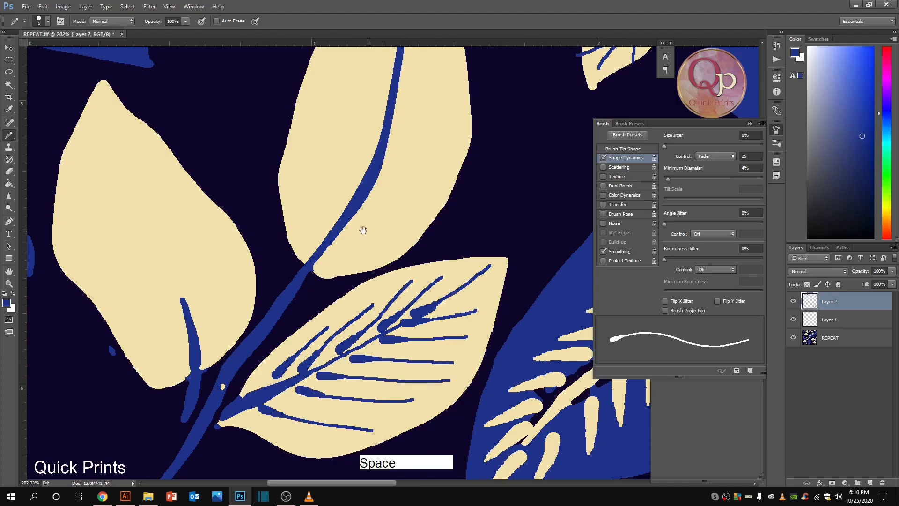
pyautogui.moveTo(366, 229); pyautogui.dragTo(293, 316)
pyautogui.moveTo(268, 344); pyautogui.dragTo(373, 294)
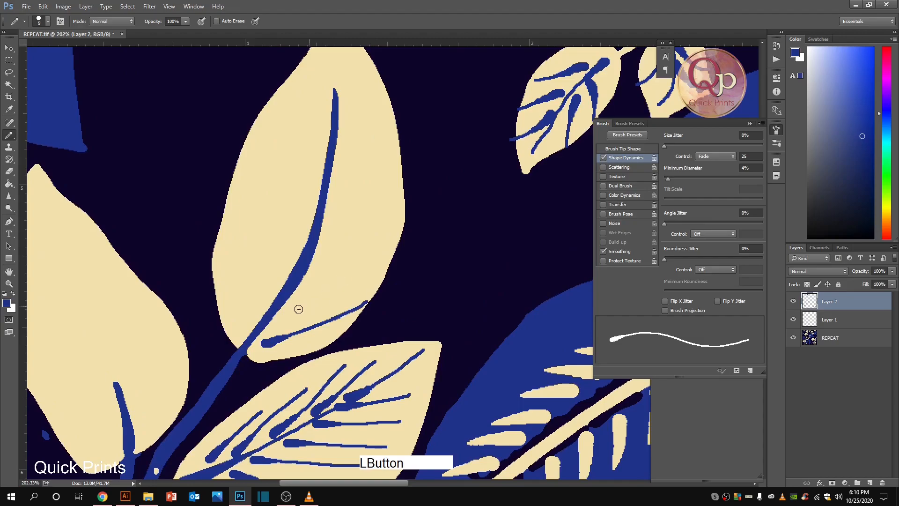
pyautogui.moveTo(284, 315); pyautogui.dragTo(388, 257)
pyautogui.moveTo(305, 285); pyautogui.dragTo(387, 225)
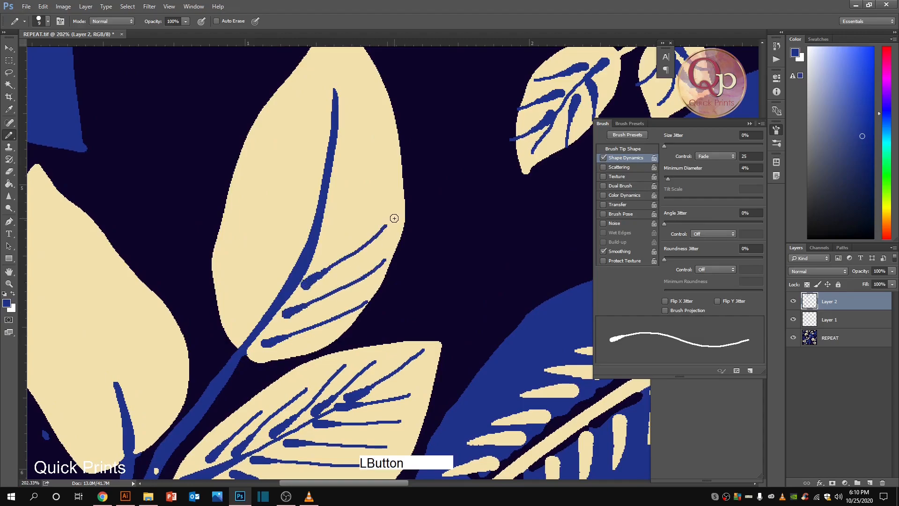
pyautogui.moveTo(323, 240); pyautogui.dragTo(390, 178)
pyautogui.moveTo(333, 197)
pyautogui.mouseDown()
pyautogui.moveTo(383, 146)
pyautogui.moveTo(319, 220)
pyautogui.moveTo(295, 293)
pyautogui.moveTo(329, 244)
pyautogui.moveTo(316, 196)
pyautogui.mouseUp()
pyautogui.moveTo(291, 226); pyautogui.dragTo(289, 150)
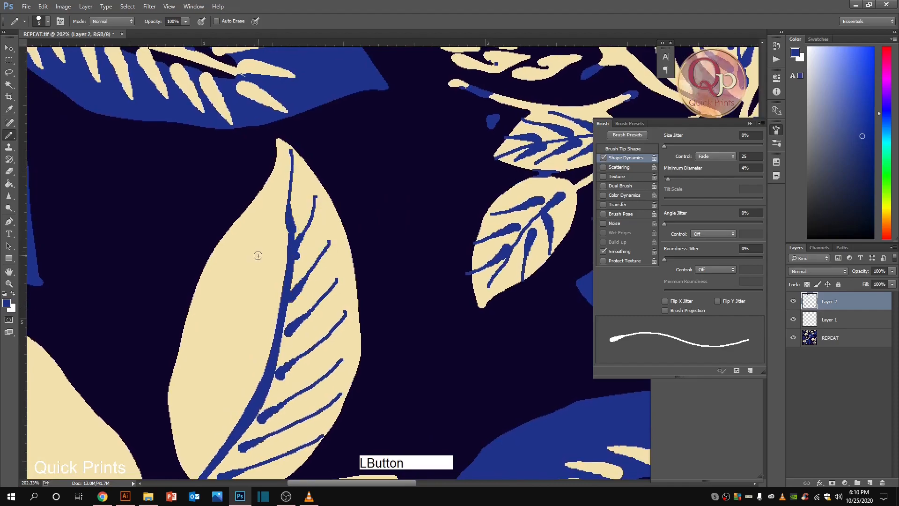
# Step: Paint tapered blue veins along the left side of the midrib in the cream trio's tall upright leaf
pyautogui.moveTo(283, 260); pyautogui.dragTo(259, 208)
pyautogui.moveTo(282, 289); pyautogui.dragTo(242, 240)
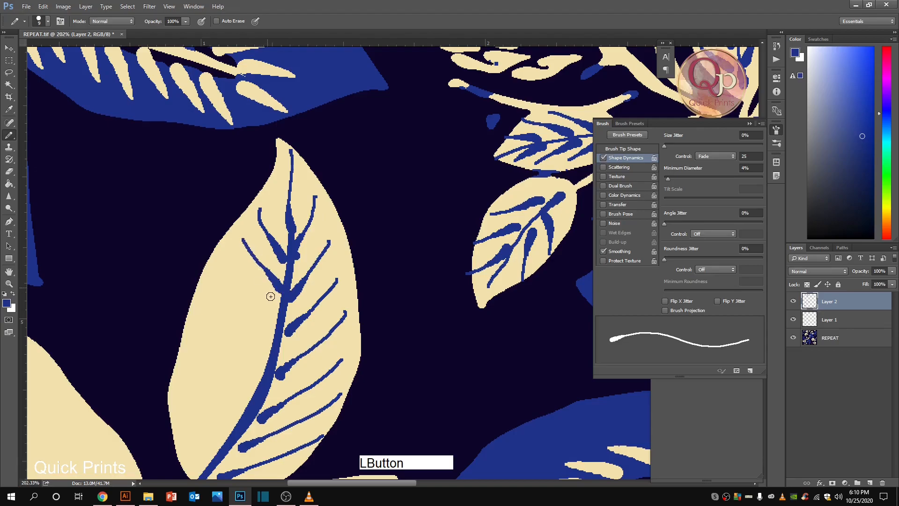
pyautogui.moveTo(277, 318); pyautogui.dragTo(234, 259)
pyautogui.moveTo(271, 345); pyautogui.dragTo(220, 285)
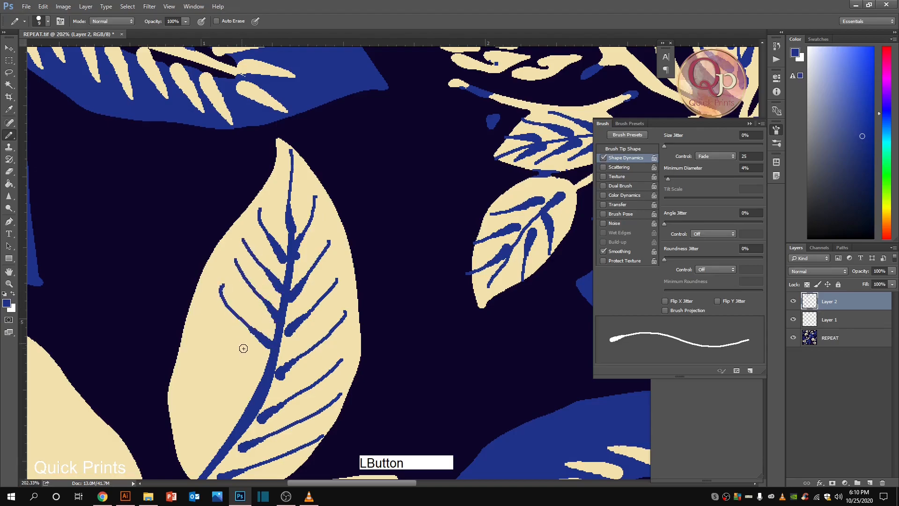
pyautogui.moveTo(261, 387); pyautogui.dragTo(203, 313)
pyautogui.moveTo(243, 408); pyautogui.dragTo(187, 346)
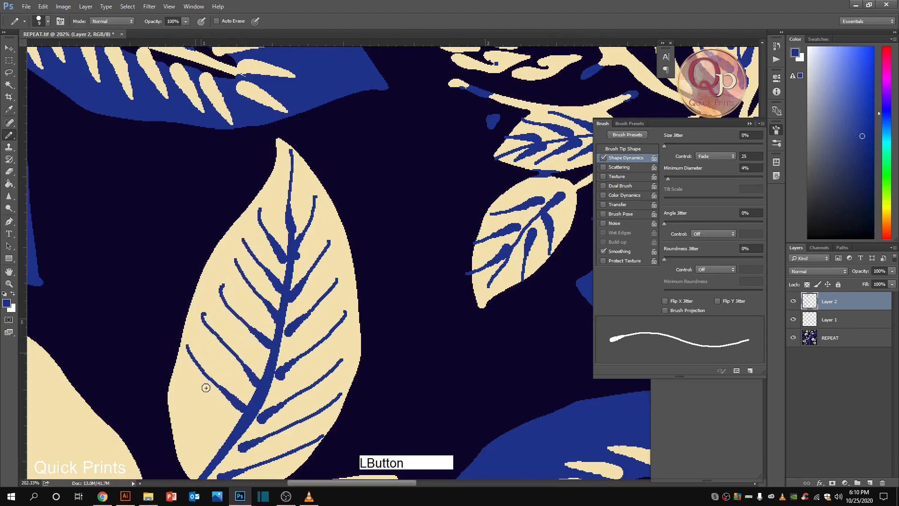
pyautogui.moveTo(223, 437); pyautogui.dragTo(185, 373)
pyautogui.moveTo(206, 460)
pyautogui.mouseDown()
pyautogui.moveTo(178, 409)
pyautogui.moveTo(285, 250)
pyautogui.mouseUp()
# Step: Paint a blue midrib in the cream trio's left leaf and add tapered side veins along its right side
pyautogui.press('space')
pyautogui.moveTo(165, 338)
pyautogui.mouseDown()
pyautogui.moveTo(145, 315)
pyautogui.moveTo(97, 164)
pyautogui.mouseUp()
pyautogui.hotkey('ctrl', 'z')
pyautogui.moveTo(172, 347)
pyautogui.mouseDown()
pyautogui.moveTo(100, 206)
pyautogui.moveTo(103, 155)
pyautogui.mouseUp()
pyautogui.moveTo(107, 207)
pyautogui.mouseDown()
pyautogui.moveTo(111, 162)
pyautogui.moveTo(124, 180)
pyautogui.mouseUp()
pyautogui.moveTo(132, 270); pyautogui.dragTo(141, 189)
pyautogui.moveTo(153, 304); pyautogui.dragTo(156, 221)
pyautogui.moveTo(172, 331); pyautogui.dragTo(179, 247)
pyautogui.moveTo(184, 346); pyautogui.dragTo(213, 276)
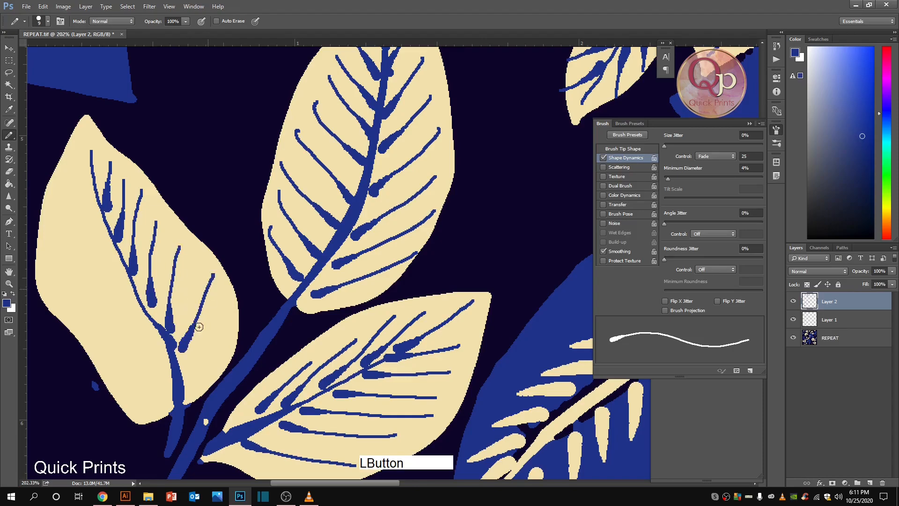
# Step: Paint tapered blue veins along the left side of the midrib in the cream trio's left leaf
pyautogui.moveTo(92, 215); pyautogui.dragTo(42, 188)
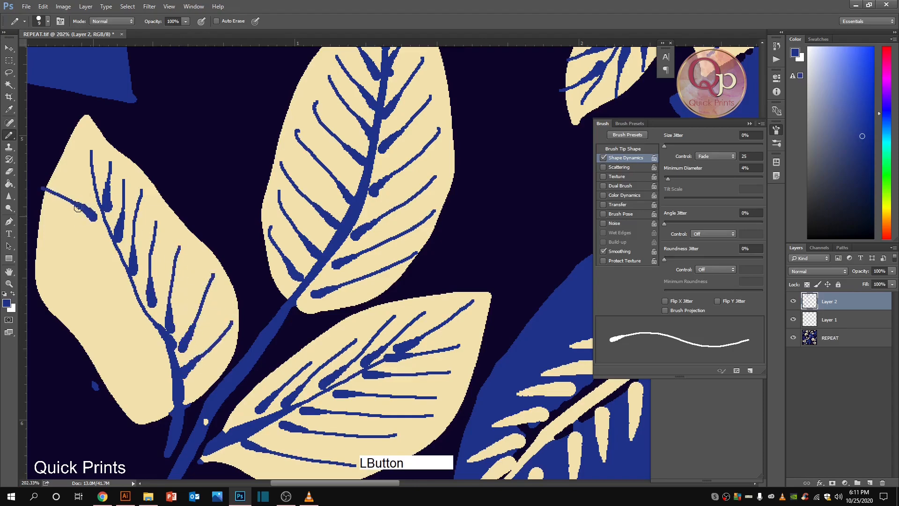
pyautogui.moveTo(107, 245); pyautogui.dragTo(47, 228)
pyautogui.moveTo(108, 268); pyautogui.dragTo(42, 258)
pyautogui.moveTo(125, 300); pyautogui.dragTo(66, 287)
pyautogui.moveTo(138, 327); pyautogui.dragTo(69, 315)
pyautogui.moveTo(155, 349); pyautogui.dragTo(82, 334)
pyautogui.moveTo(168, 385); pyautogui.dragTo(101, 357)
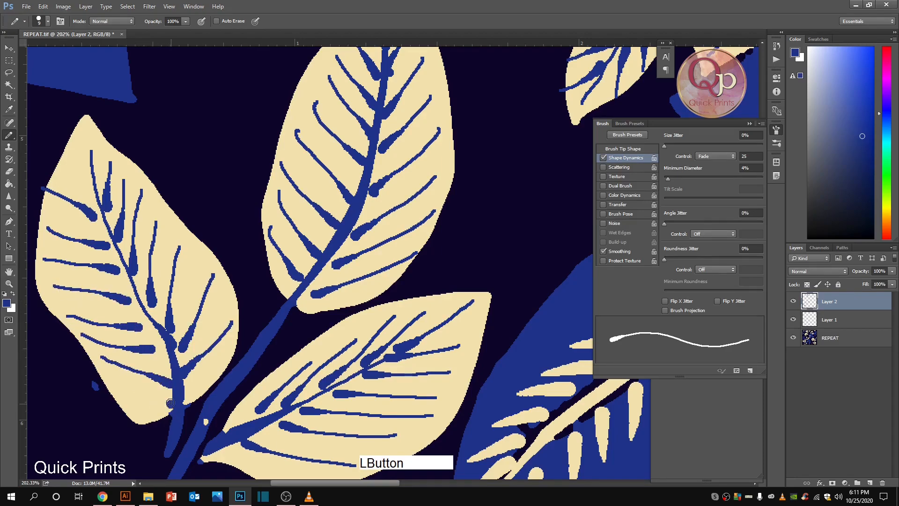
pyautogui.moveTo(171, 403); pyautogui.dragTo(125, 380)
# Step: Set the foreground colour to pink d64c8d and add a new layer above the blue vein layer
pyautogui.scroll(-10, 287, 301)
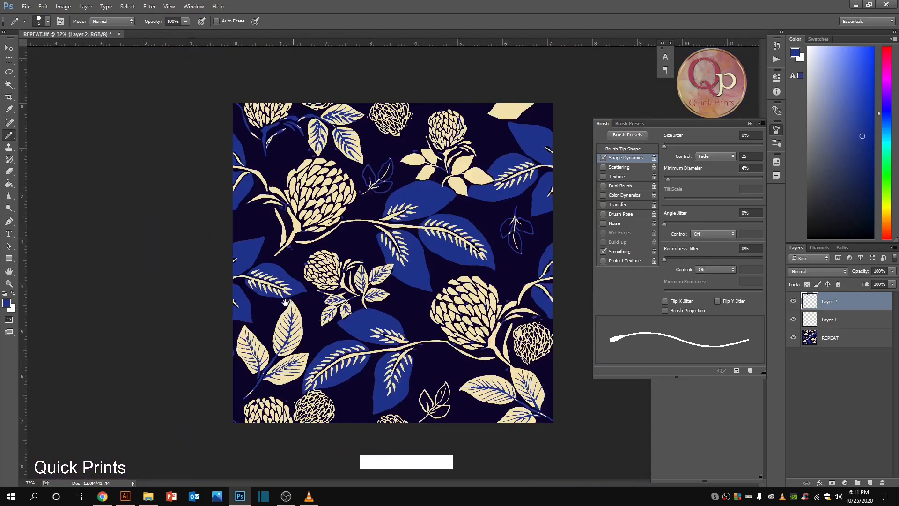
pyautogui.press('space')
pyautogui.moveTo(442, 248); pyautogui.dragTo(387, 273)
pyautogui.click(4, 305)
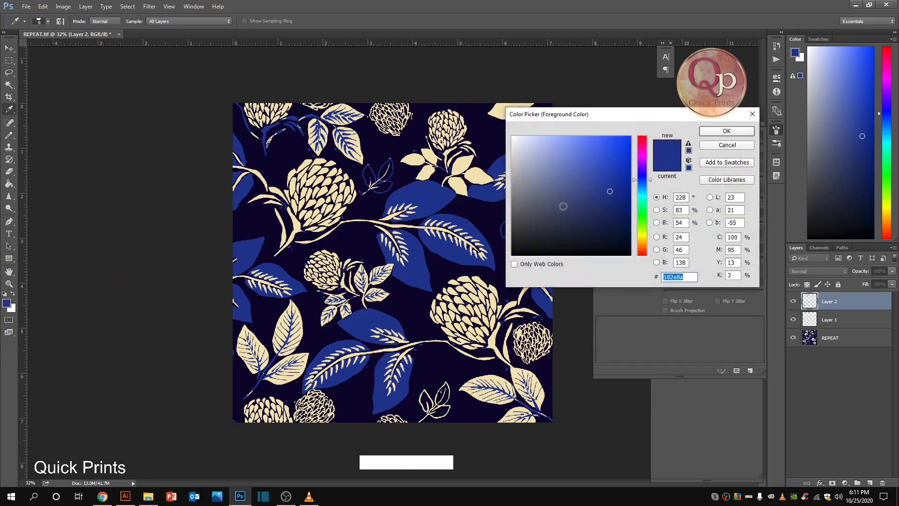
pyautogui.click(641, 145)
pyautogui.click(589, 155)
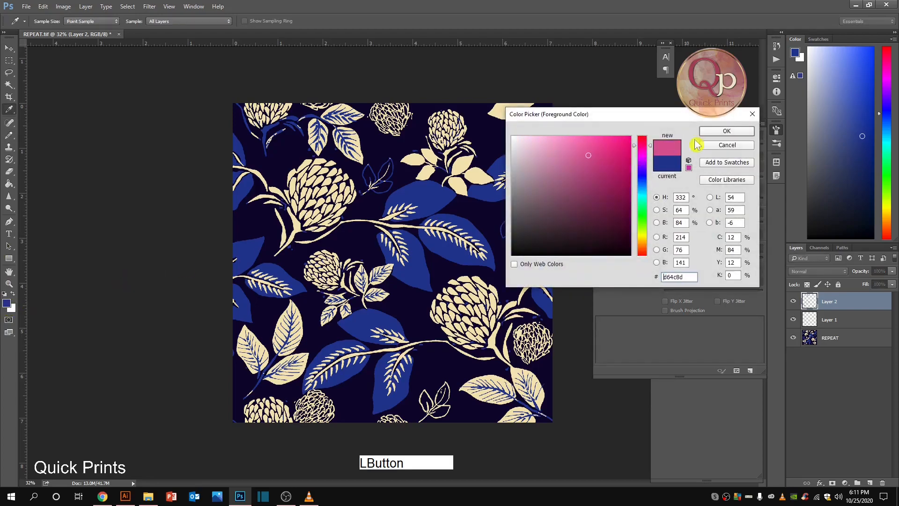
pyautogui.click(726, 131)
pyautogui.press('b')
pyautogui.click(681, 318)
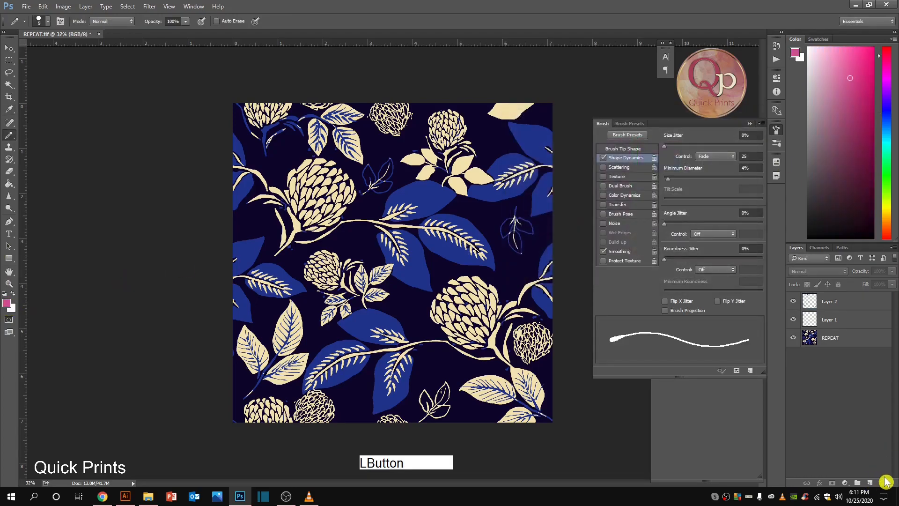
pyautogui.click(870, 483)
# Step: Set the brush's minimum diameter to 3% and adjust its tip shape for detailing the large upper left flower's petals
pyautogui.hotkey('ctrl', 'space')
pyautogui.moveTo(241, 158); pyautogui.dragTo(462, 266)
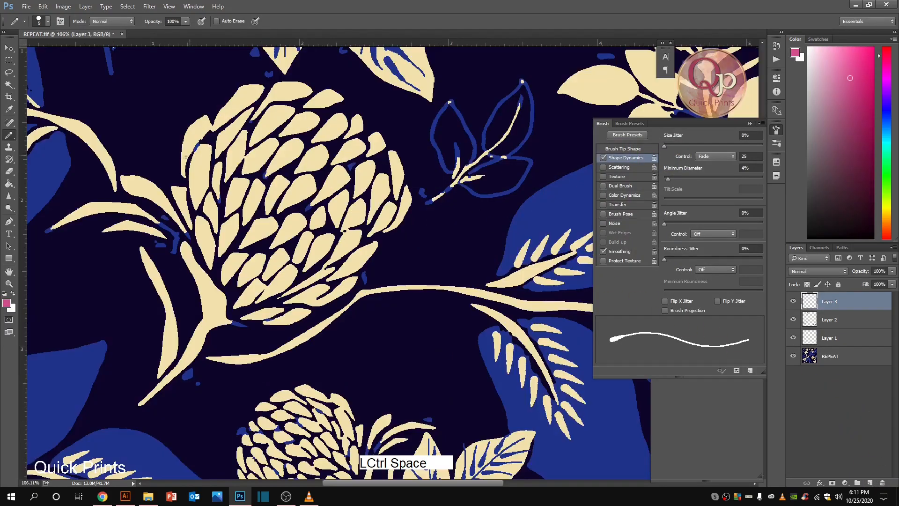
pyautogui.moveTo(200, 171); pyautogui.dragTo(202, 213)
pyautogui.hotkey('ctrl', 'z')
pyautogui.moveTo(139, 120); pyautogui.dragTo(414, 319)
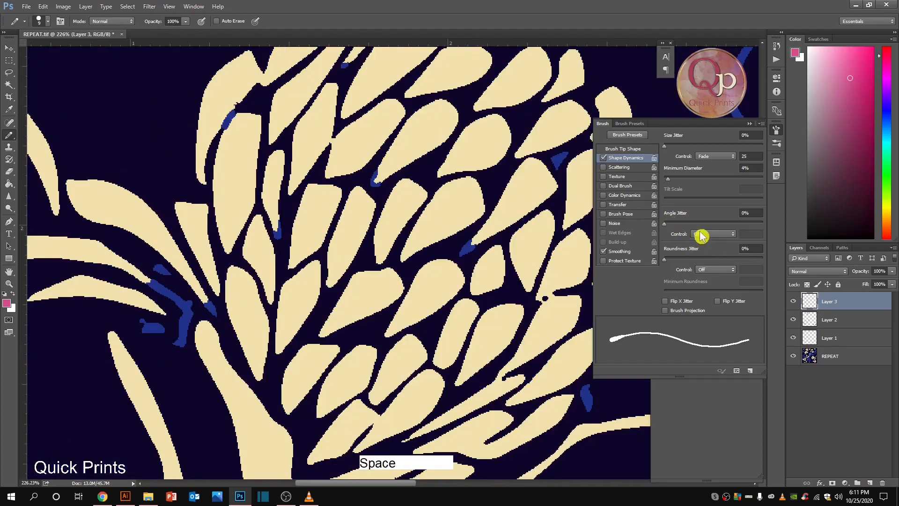
pyautogui.moveTo(673, 179)
pyautogui.mouseDown()
pyautogui.moveTo(696, 179)
pyautogui.moveTo(668, 180)
pyautogui.mouseUp()
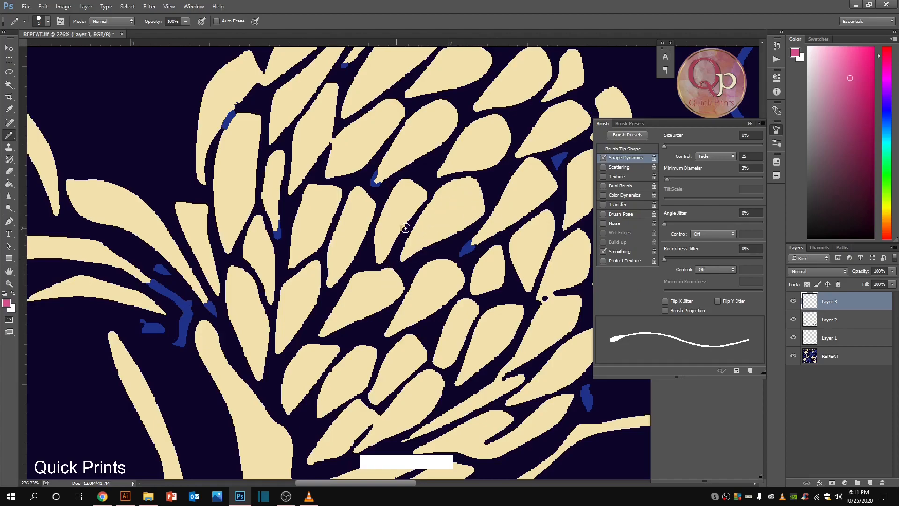
pyautogui.click(623, 149)
pyautogui.moveTo(745, 242)
pyautogui.mouseDown()
pyautogui.moveTo(759, 237)
pyautogui.moveTo(739, 251)
pyautogui.moveTo(717, 239)
pyautogui.moveTo(733, 245)
pyautogui.moveTo(725, 234)
pyautogui.mouseUp()
pyautogui.click(627, 158)
pyautogui.moveTo(453, 204); pyautogui.dragTo(403, 253)
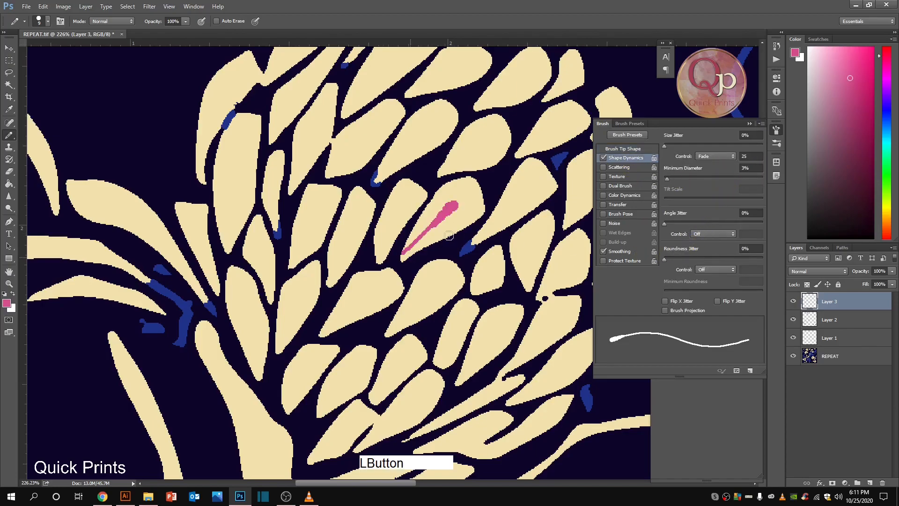
pyautogui.hotkey('ctrl', 'alt', 'z')
pyautogui.moveTo(452, 205)
pyautogui.mouseDown()
pyautogui.moveTo(398, 261)
pyautogui.moveTo(405, 259)
pyautogui.mouseUp()
pyautogui.hotkey('ctrl', 'z')
# Step: Paint tapered pink strokes in four neighbouring petals in the upper middle of the large upper left flower
pyautogui.click(452, 206)
pyautogui.moveTo(483, 140); pyautogui.dragTo(444, 178)
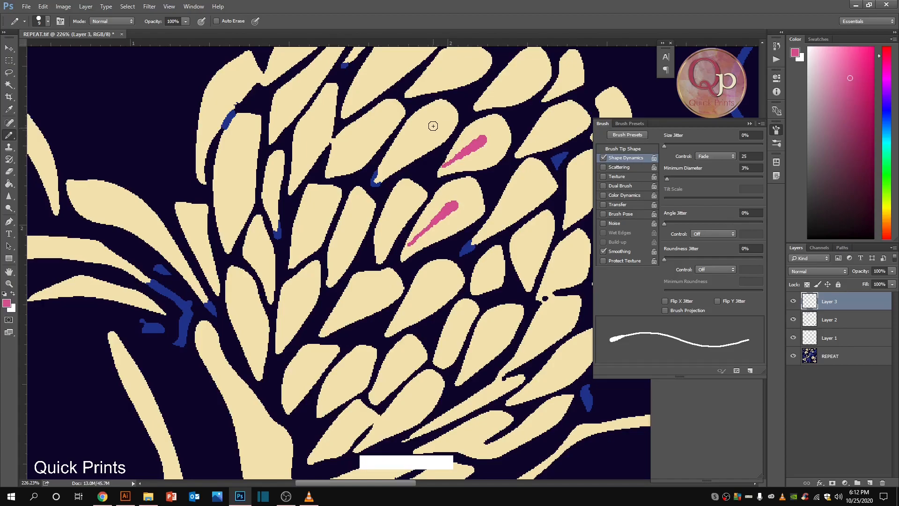
pyautogui.moveTo(434, 127); pyautogui.dragTo(366, 165)
pyautogui.moveTo(433, 124); pyautogui.dragTo(392, 161)
pyautogui.moveTo(390, 115)
pyautogui.mouseDown()
pyautogui.moveTo(346, 159)
pyautogui.moveTo(351, 183)
pyautogui.mouseUp()
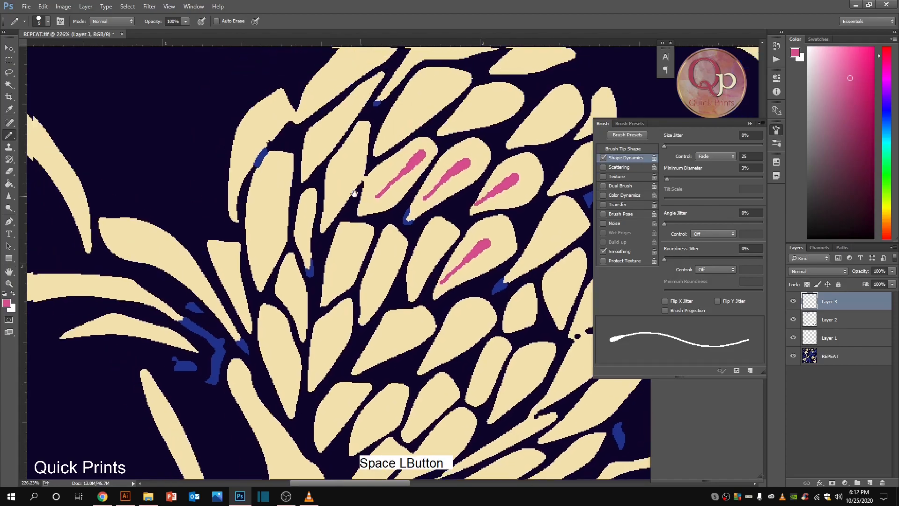
# Step: Paint tapered pink strokes in the petals along the large flower's left side and the row below the first strokes
pyautogui.moveTo(349, 146); pyautogui.dragTo(334, 196)
pyautogui.moveTo(274, 165); pyautogui.dragTo(264, 231)
pyautogui.moveTo(286, 270); pyautogui.dragTo(305, 323)
pyautogui.moveTo(354, 243); pyautogui.dragTo(335, 291)
pyautogui.moveTo(395, 249); pyautogui.dragTo(372, 304)
pyautogui.moveTo(437, 238); pyautogui.dragTo(419, 276)
# Step: Paint tapered pink strokes in the petals of the large flower's lower left part, down towards its base
pyautogui.moveTo(469, 306)
pyautogui.mouseDown()
pyautogui.moveTo(404, 278)
pyautogui.moveTo(327, 185)
pyautogui.moveTo(374, 186)
pyautogui.moveTo(327, 230)
pyautogui.mouseUp()
pyautogui.moveTo(325, 194); pyautogui.dragTo(256, 233)
pyautogui.moveTo(297, 263); pyautogui.dragTo(260, 306)
pyautogui.moveTo(250, 265); pyautogui.dragTo(222, 304)
pyautogui.moveTo(345, 257)
pyautogui.mouseDown()
pyautogui.moveTo(319, 291)
pyautogui.moveTo(318, 335)
pyautogui.moveTo(253, 360)
pyautogui.mouseUp()
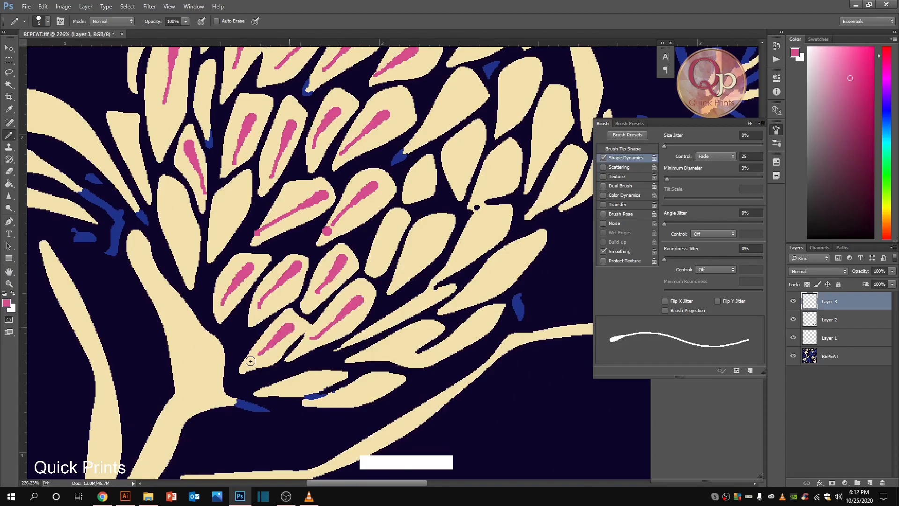
# Step: Paint tapered pink strokes in the petals to the right of the large flower's lower centre
pyautogui.moveTo(398, 224); pyautogui.dragTo(373, 267)
pyautogui.moveTo(432, 229); pyautogui.dragTo(409, 270)
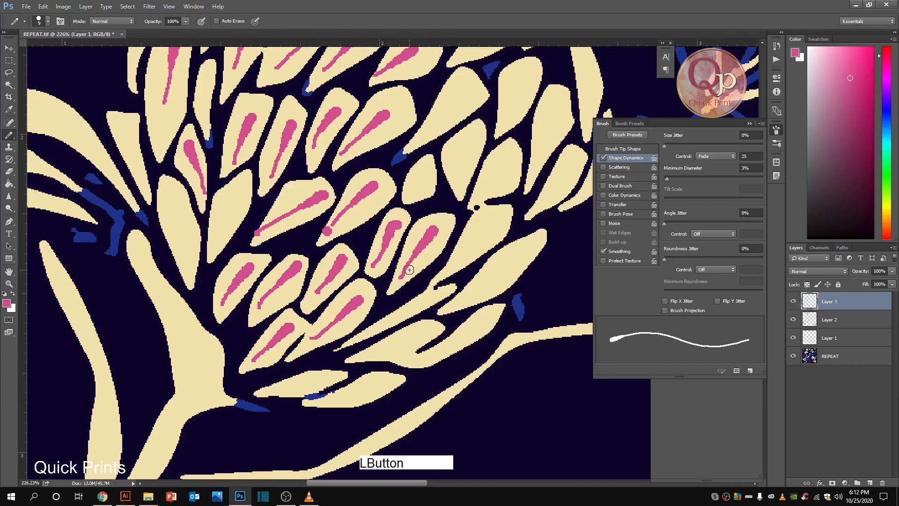
pyautogui.moveTo(496, 214); pyautogui.dragTo(453, 259)
pyautogui.moveTo(508, 151); pyautogui.dragTo(482, 190)
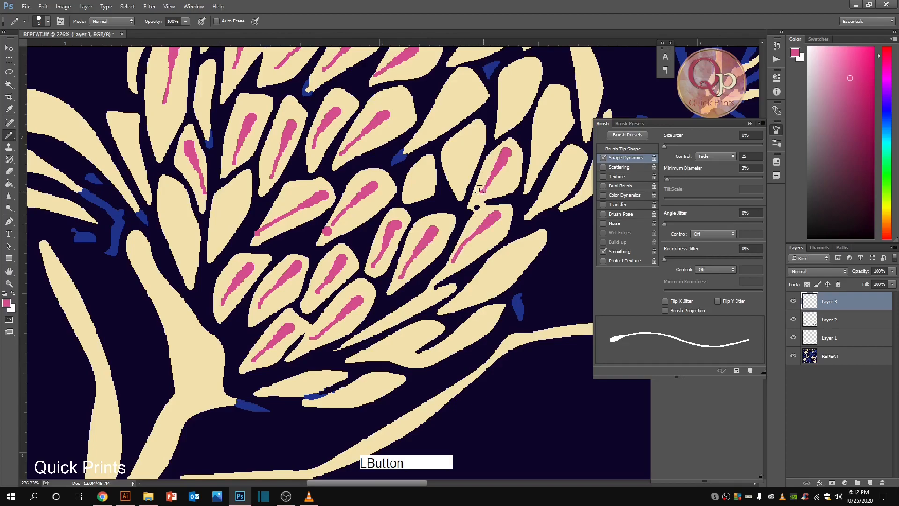
pyautogui.moveTo(479, 136); pyautogui.dragTo(444, 253)
pyautogui.press('space')
# Step: Paint tapered pink strokes in the remaining petals along the large flower's right side
pyautogui.moveTo(426, 216); pyautogui.dragTo(377, 270)
pyautogui.moveTo(463, 151); pyautogui.dragTo(414, 182)
pyautogui.moveTo(503, 134); pyautogui.dragTo(486, 162)
pyautogui.moveTo(487, 200)
pyautogui.mouseDown()
pyautogui.moveTo(469, 244)
pyautogui.moveTo(495, 287)
pyautogui.mouseUp()
pyautogui.moveTo(539, 175); pyautogui.dragTo(551, 244)
pyautogui.moveTo(538, 280); pyautogui.dragTo(498, 329)
# Step: Paint tapered pink strokes in the bottom petals of the large flower and the two bare petals at its lower left edge
pyautogui.moveTo(469, 363)
pyautogui.mouseDown()
pyautogui.moveTo(507, 152)
pyautogui.moveTo(450, 229)
pyautogui.moveTo(432, 275)
pyautogui.mouseUp()
pyautogui.click(420, 247)
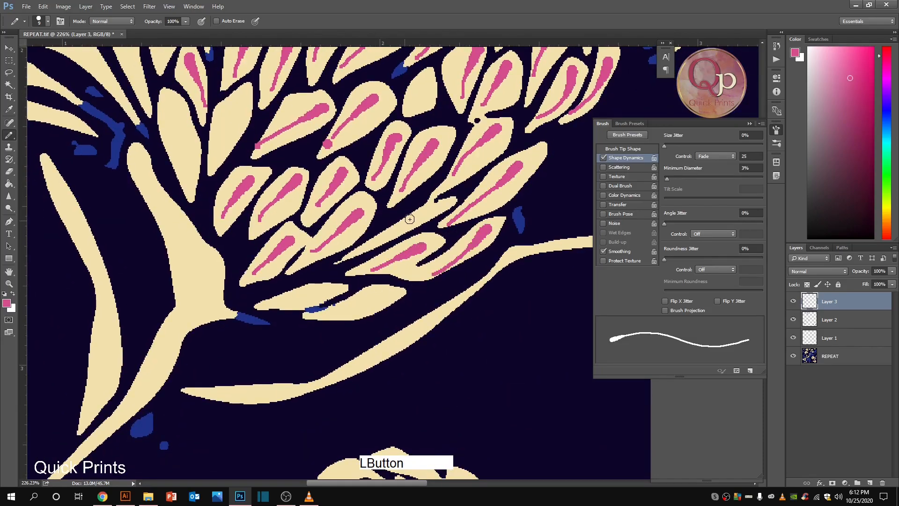
pyautogui.moveTo(409, 220); pyautogui.dragTo(351, 263)
pyautogui.moveTo(320, 291); pyautogui.dragTo(272, 308)
pyautogui.moveTo(376, 296); pyautogui.dragTo(310, 320)
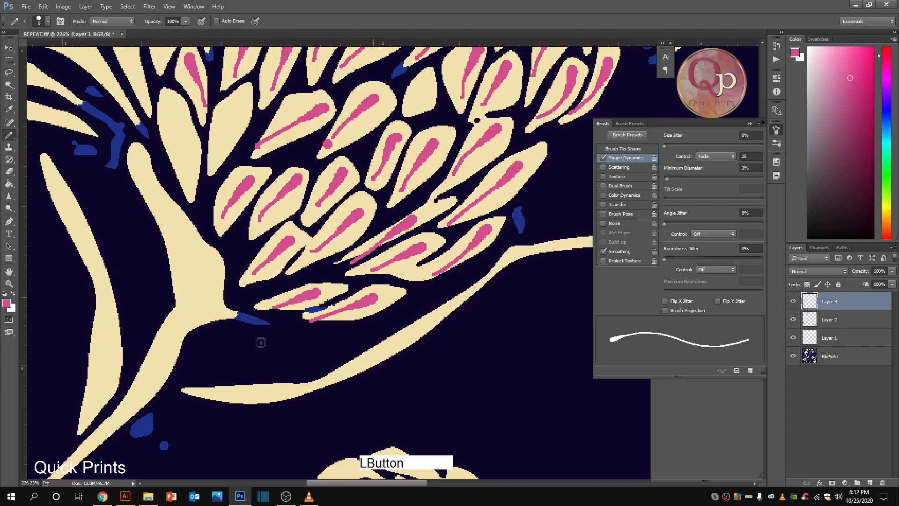
pyautogui.moveTo(231, 111); pyautogui.dragTo(224, 158)
pyautogui.moveTo(170, 125); pyautogui.dragTo(189, 169)
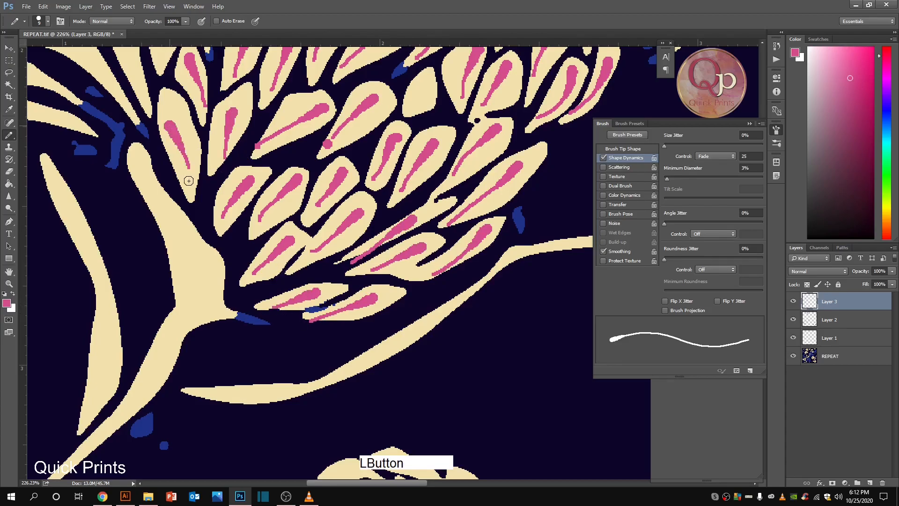
# Step: Paint tapered pink strokes in the petals across the top and upper left edge of the large flower
pyautogui.moveTo(303, 171)
pyautogui.mouseDown()
pyautogui.moveTo(334, 332)
pyautogui.moveTo(358, 352)
pyautogui.mouseUp()
pyautogui.moveTo(208, 165); pyautogui.dragTo(195, 264)
pyautogui.moveTo(370, 151); pyautogui.dragTo(327, 202)
pyautogui.moveTo(426, 162); pyautogui.dragTo(390, 189)
pyautogui.moveTo(477, 112); pyautogui.dragTo(433, 131)
pyautogui.moveTo(504, 167); pyautogui.dragTo(466, 197)
pyautogui.moveTo(394, 96)
pyautogui.mouseDown()
pyautogui.moveTo(354, 129)
pyautogui.moveTo(259, 163)
pyautogui.mouseUp()
pyautogui.moveTo(209, 185); pyautogui.dragTo(176, 258)
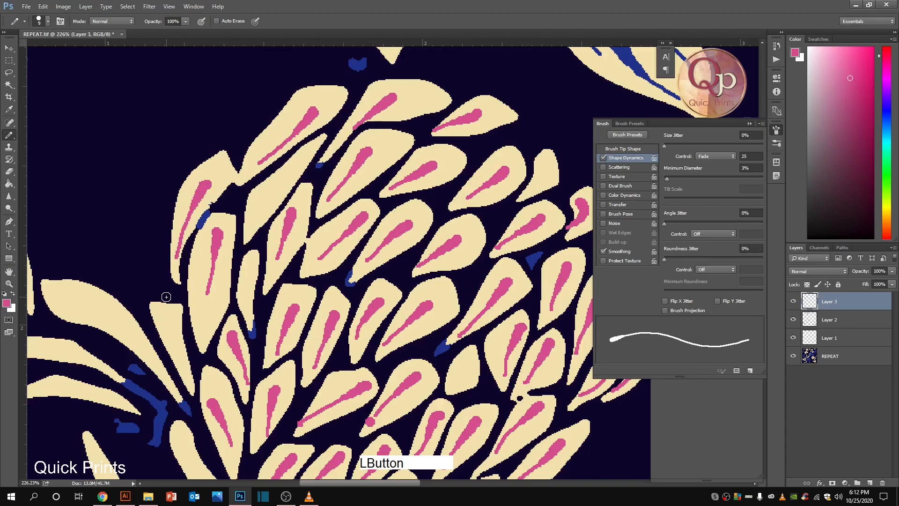
# Step: Paint tapered pink strokes in the slender cream sepals to the left of the large flower and in its stem fork
pyautogui.scroll(-10, 278, 302)
pyautogui.moveTo(424, 293); pyautogui.dragTo(325, 139)
pyautogui.press('ctrl')
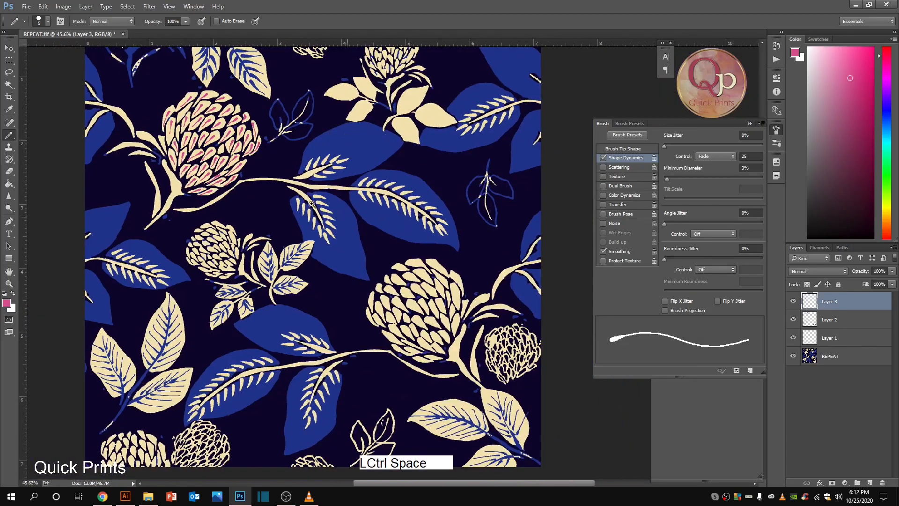
pyautogui.moveTo(89, 103); pyautogui.dragTo(238, 135)
pyautogui.moveTo(231, 219)
pyautogui.mouseDown()
pyautogui.moveTo(300, 263)
pyautogui.moveTo(315, 247)
pyautogui.moveTo(317, 284)
pyautogui.mouseUp()
pyautogui.moveTo(148, 264); pyautogui.dragTo(209, 248)
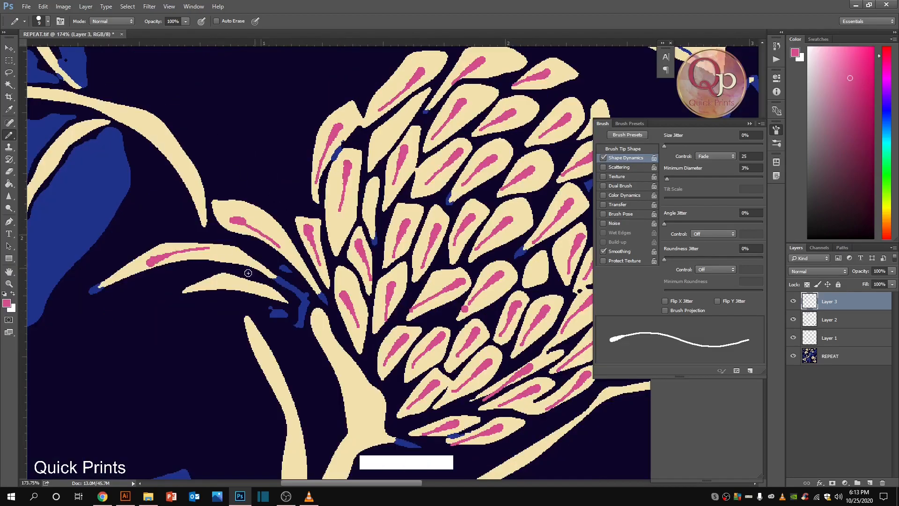
pyautogui.moveTo(215, 283); pyautogui.dragTo(267, 287)
pyautogui.moveTo(395, 359); pyautogui.dragTo(332, 229)
pyautogui.moveTo(266, 223)
pyautogui.mouseDown()
pyautogui.moveTo(296, 261)
pyautogui.moveTo(300, 286)
pyautogui.mouseUp()
# Step: Paint short pink strokes in the outer petals along the bottom and left edge of the small flower below
pyautogui.moveTo(594, 392); pyautogui.dragTo(368, 173)
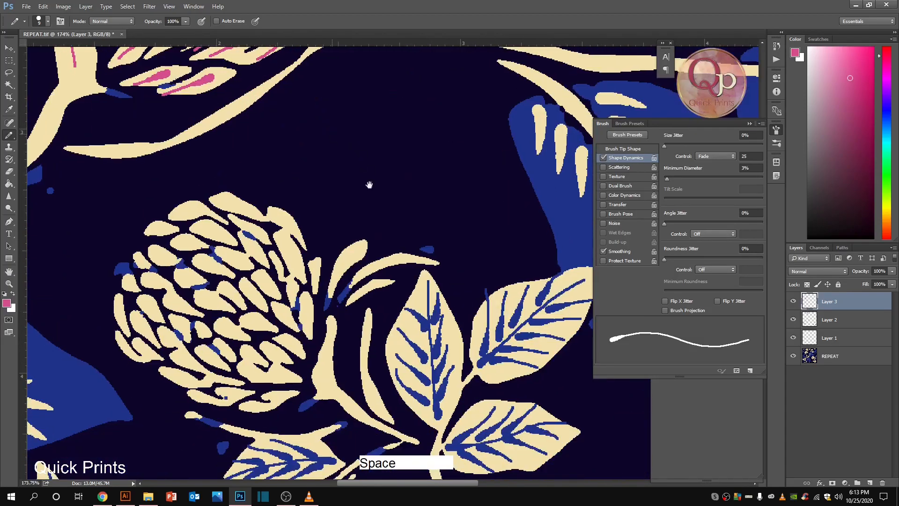
pyautogui.moveTo(289, 389); pyautogui.dragTo(258, 408)
pyautogui.moveTo(197, 399); pyautogui.dragTo(221, 401)
pyautogui.moveTo(186, 380)
pyautogui.mouseDown()
pyautogui.moveTo(215, 379)
pyautogui.moveTo(206, 364)
pyautogui.mouseUp()
pyautogui.moveTo(133, 344); pyautogui.dragTo(152, 357)
pyautogui.moveTo(117, 309); pyautogui.dragTo(123, 325)
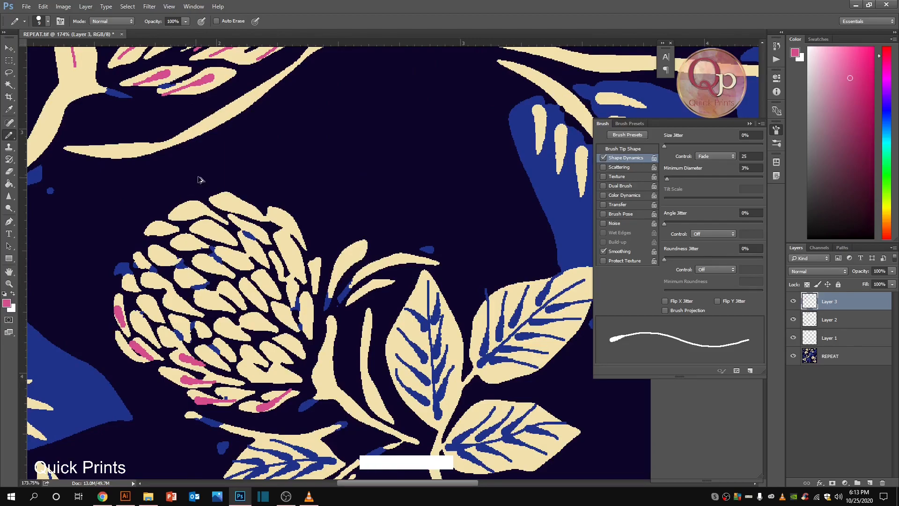
# Step: Undo the recent pink strokes on the petals of the small central flower
pyautogui.hotkey('ctrl', 'alt', 'z')
pyautogui.hotkey('ctrl', 'alt', 'z')
pyautogui.hotkey('ctrl', 'alt', 'z')
pyautogui.hotkey('ctrl', 'alt', 'z')
pyautogui.hotkey('ctrl', 'alt', 'z')
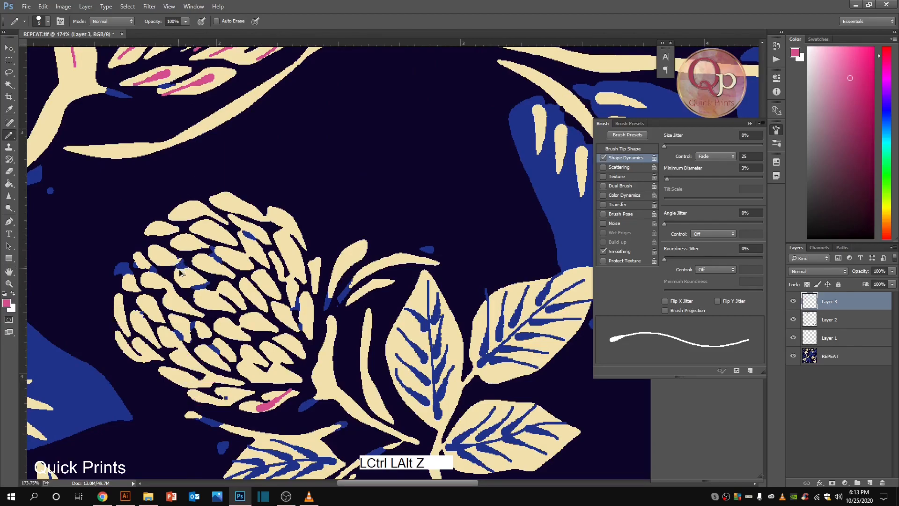
pyautogui.hotkey('ctrl', 'alt', 'z')
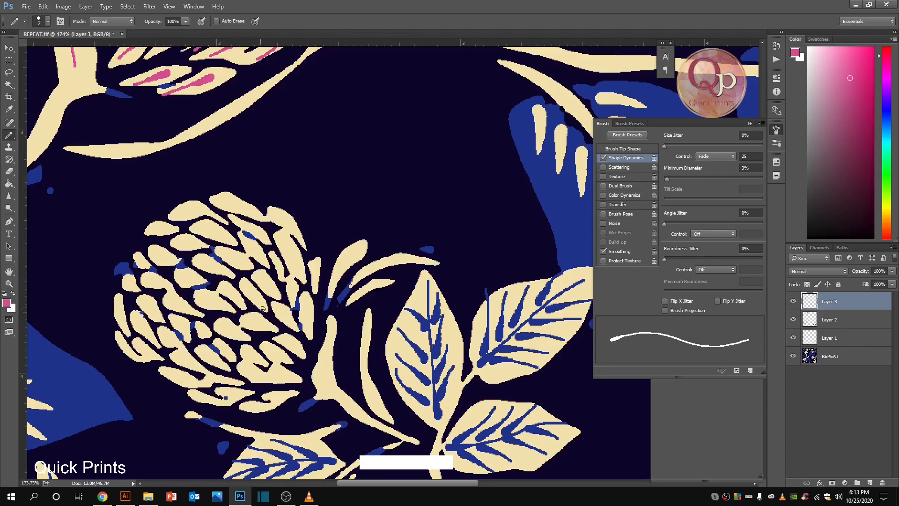
# Step: Paint tapered pink accents on the lower-right and right-hand petals of the small central flower
pyautogui.moveTo(272, 376); pyautogui.dragTo(299, 374)
pyautogui.moveTo(284, 341); pyautogui.dragTo(304, 352)
pyautogui.moveTo(244, 323); pyautogui.dragTo(264, 329)
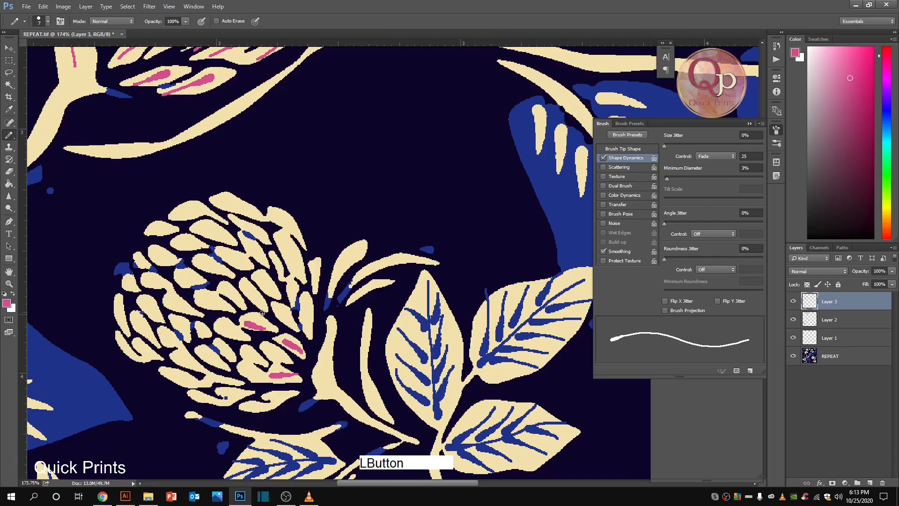
pyautogui.moveTo(220, 289)
pyautogui.mouseDown()
pyautogui.moveTo(243, 306)
pyautogui.moveTo(273, 296)
pyautogui.moveTo(305, 325)
pyautogui.mouseUp()
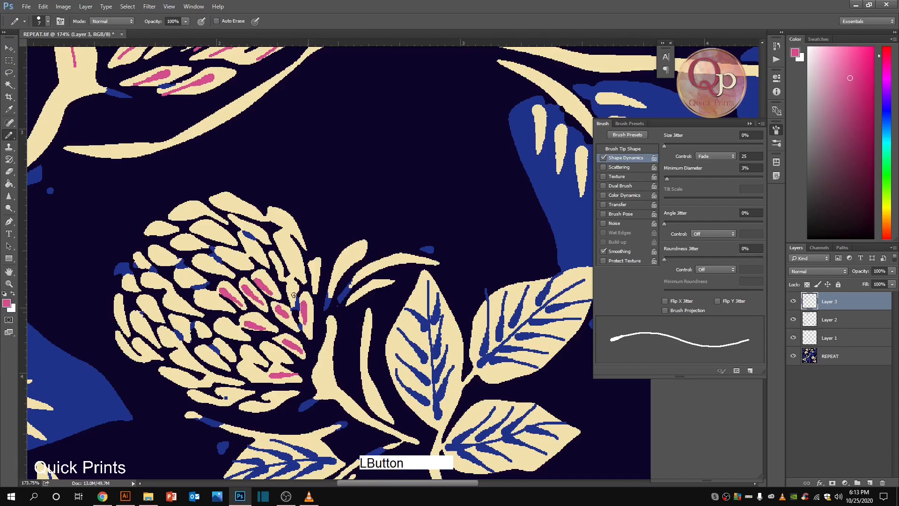
pyautogui.moveTo(280, 250); pyautogui.dragTo(293, 271)
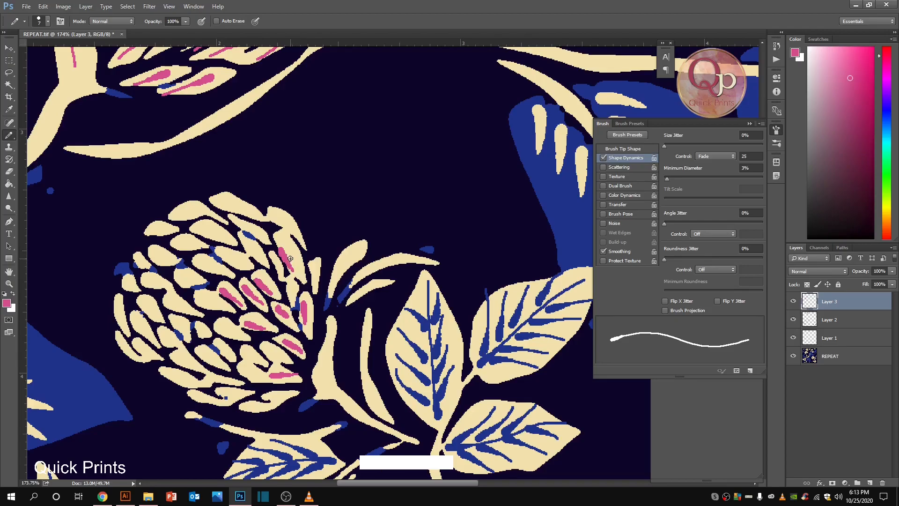
# Step: Paint pink accents on the upper and inner petals of the small central flower
pyautogui.moveTo(249, 248)
pyautogui.mouseDown()
pyautogui.moveTo(262, 265)
pyautogui.moveTo(227, 274)
pyautogui.mouseUp()
pyautogui.moveTo(183, 243)
pyautogui.mouseDown()
pyautogui.moveTo(202, 249)
pyautogui.moveTo(264, 233)
pyautogui.mouseUp()
pyautogui.moveTo(229, 206); pyautogui.dragTo(253, 215)
pyautogui.moveTo(185, 216)
pyautogui.mouseDown()
pyautogui.moveTo(209, 211)
pyautogui.moveTo(155, 232)
pyautogui.mouseUp()
pyautogui.moveTo(160, 249); pyautogui.dragTo(174, 261)
pyautogui.moveTo(184, 277)
pyautogui.mouseDown()
pyautogui.moveTo(202, 278)
pyautogui.moveTo(234, 308)
pyautogui.moveTo(264, 374)
pyautogui.mouseUp()
pyautogui.moveTo(204, 355); pyautogui.dragTo(224, 361)
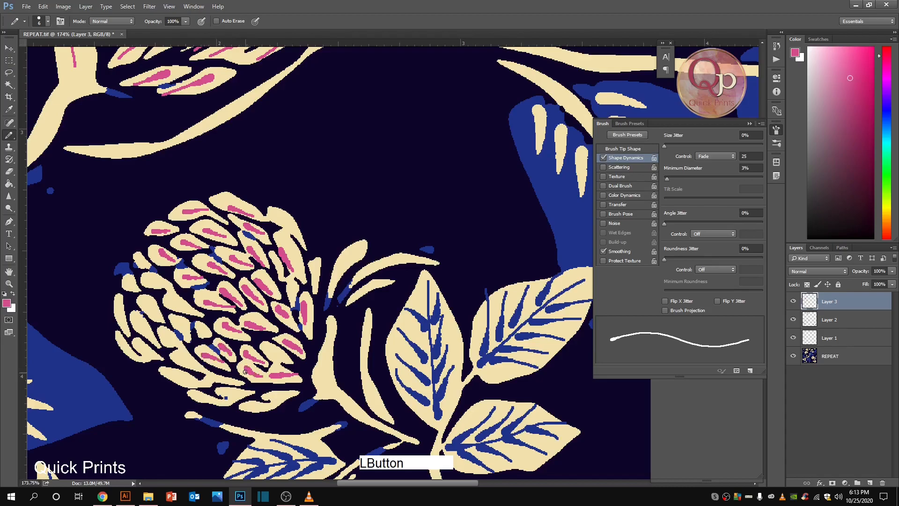
# Step: Paint pink accents on the remaining left-edge and bottom petals of the small central flower
pyautogui.moveTo(173, 338); pyautogui.dragTo(197, 364)
pyautogui.moveTo(151, 278)
pyautogui.mouseDown()
pyautogui.moveTo(171, 284)
pyautogui.moveTo(137, 291)
pyautogui.moveTo(161, 314)
pyautogui.moveTo(155, 343)
pyautogui.mouseUp()
pyautogui.moveTo(117, 314); pyautogui.dragTo(149, 359)
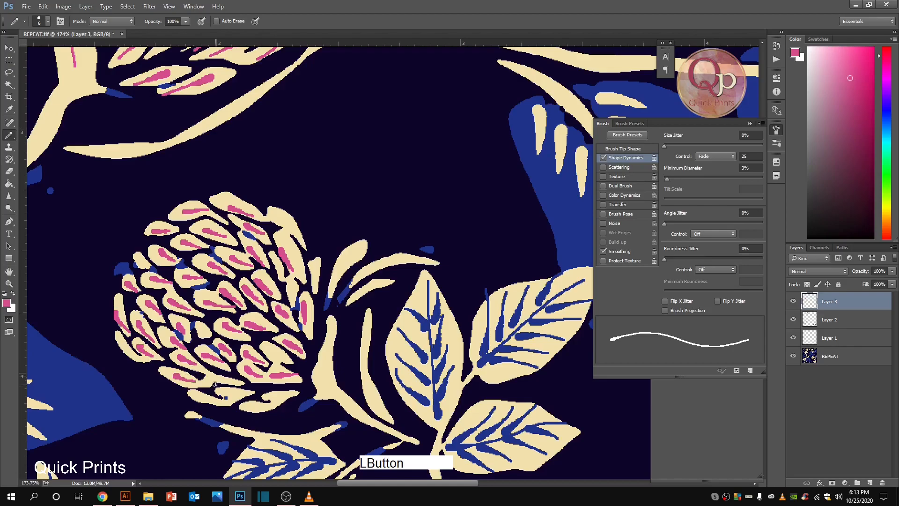
pyautogui.moveTo(228, 391); pyautogui.dragTo(298, 391)
pyautogui.moveTo(313, 259); pyautogui.dragTo(313, 278)
# Step: Paint pink accents on the lowest petals of the large flower in the lower right of the pattern
pyautogui.moveTo(457, 368); pyautogui.dragTo(371, 238)
pyautogui.scroll(-10, 393, 168)
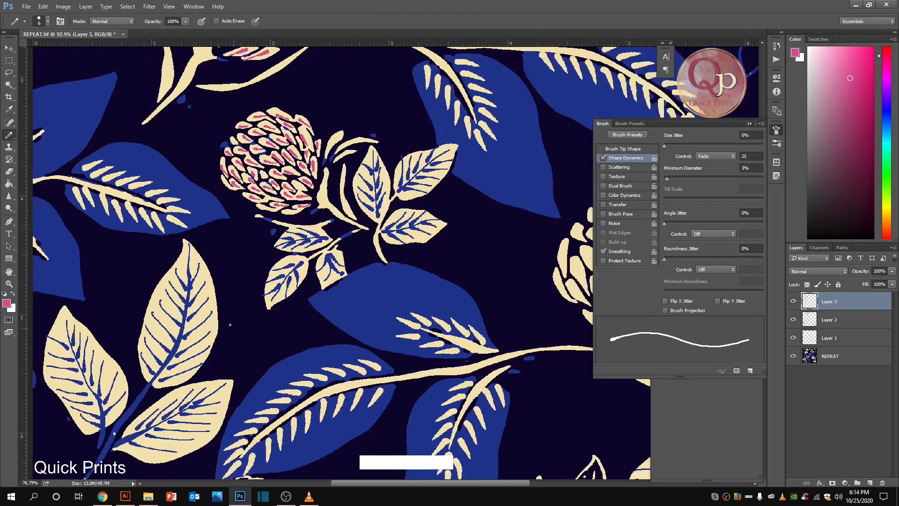
pyautogui.scroll(3, 393, 263)
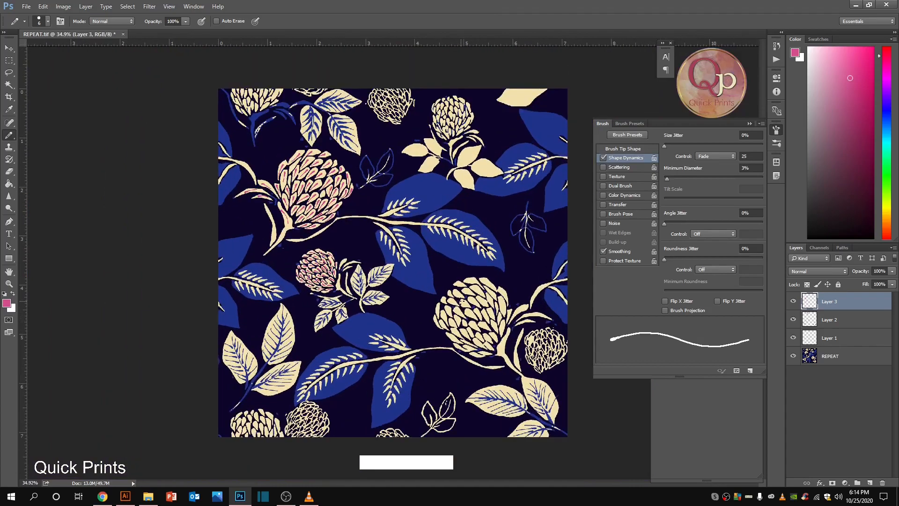
pyautogui.keyDown('ctrl'); pyautogui.click(412, 268); pyautogui.keyUp('ctrl')
pyautogui.moveTo(538, 368); pyautogui.dragTo(209, 278)
pyautogui.keyDown('ctrl'); pyautogui.click(140, 272); pyautogui.keyUp('ctrl')
pyautogui.hotkey('ctrl', 'alt', 'z')
pyautogui.moveTo(281, 275); pyautogui.dragTo(548, 407)
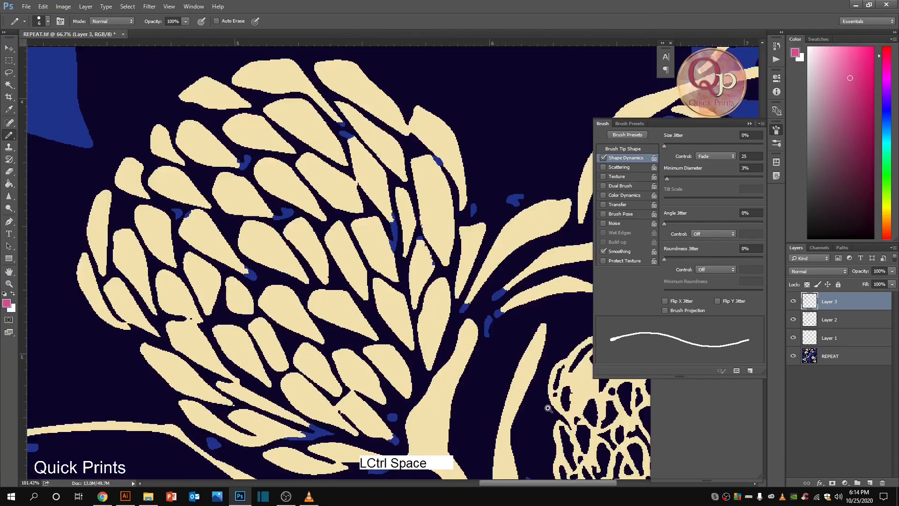
pyautogui.moveTo(282, 363); pyautogui.dragTo(249, 189)
pyautogui.moveTo(243, 280); pyautogui.dragTo(281, 289)
pyautogui.moveTo(292, 277); pyautogui.dragTo(319, 283)
pyautogui.moveTo(213, 242); pyautogui.dragTo(248, 262)
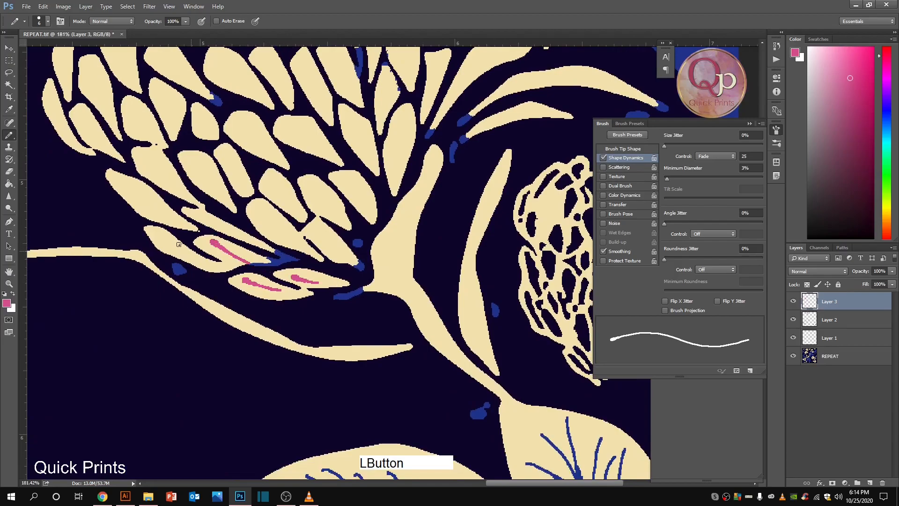
# Step: Paint pink accents through the lower and middle petal rows of the large lower-right flower
pyautogui.moveTo(134, 185); pyautogui.dragTo(168, 217)
pyautogui.moveTo(147, 163)
pyautogui.mouseDown()
pyautogui.moveTo(171, 182)
pyautogui.moveTo(240, 178)
pyautogui.mouseUp()
pyautogui.moveTo(261, 206); pyautogui.dragTo(284, 229)
pyautogui.moveTo(277, 187)
pyautogui.mouseDown()
pyautogui.moveTo(294, 202)
pyautogui.moveTo(364, 199)
pyautogui.mouseUp()
pyautogui.press('space')
pyautogui.moveTo(227, 74)
pyautogui.mouseDown()
pyautogui.moveTo(296, 198)
pyautogui.moveTo(330, 211)
pyautogui.mouseUp()
pyautogui.moveTo(233, 180)
pyautogui.mouseDown()
pyautogui.moveTo(267, 208)
pyautogui.moveTo(242, 241)
pyautogui.moveTo(280, 257)
pyautogui.mouseUp()
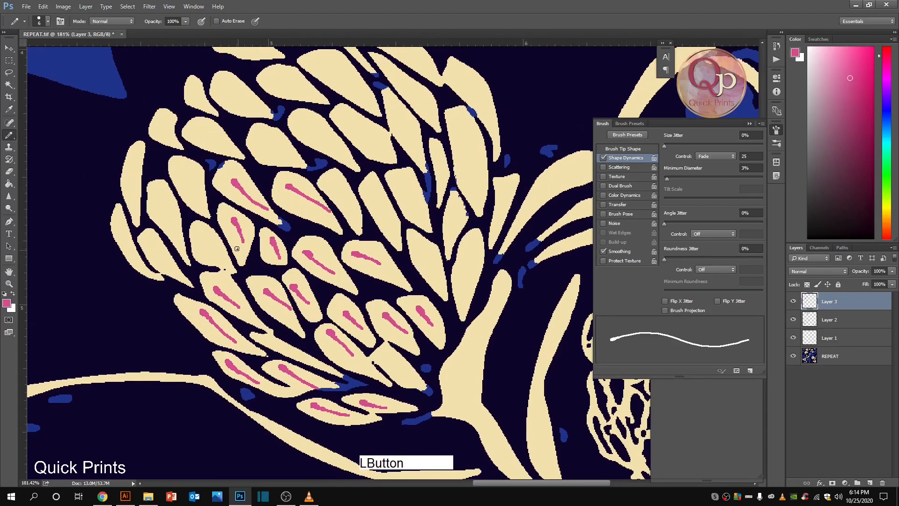
# Step: Paint pink accents on the left-edge, middle and right-hand petals of the large lower-right flower
pyautogui.moveTo(206, 239); pyautogui.dragTo(220, 260)
pyautogui.moveTo(155, 190)
pyautogui.mouseDown()
pyautogui.moveTo(171, 220)
pyautogui.moveTo(173, 261)
pyautogui.mouseUp()
pyautogui.moveTo(114, 222); pyautogui.dragTo(142, 263)
pyautogui.moveTo(133, 157); pyautogui.dragTo(139, 209)
pyautogui.moveTo(183, 172); pyautogui.dragTo(194, 194)
pyautogui.moveTo(158, 126)
pyautogui.mouseDown()
pyautogui.moveTo(173, 141)
pyautogui.moveTo(222, 146)
pyautogui.mouseUp()
pyautogui.moveTo(342, 187); pyautogui.dragTo(389, 227)
pyautogui.moveTo(402, 185); pyautogui.dragTo(414, 210)
pyautogui.moveTo(426, 245); pyautogui.dragTo(439, 271)
pyautogui.moveTo(474, 247); pyautogui.dragTo(475, 285)
# Step: Paint pink accents on the upper petal rows of the large lower-right flower
pyautogui.press('space')
pyautogui.moveTo(496, 228); pyautogui.dragTo(418, 352)
pyautogui.moveTo(323, 244); pyautogui.dragTo(345, 279)
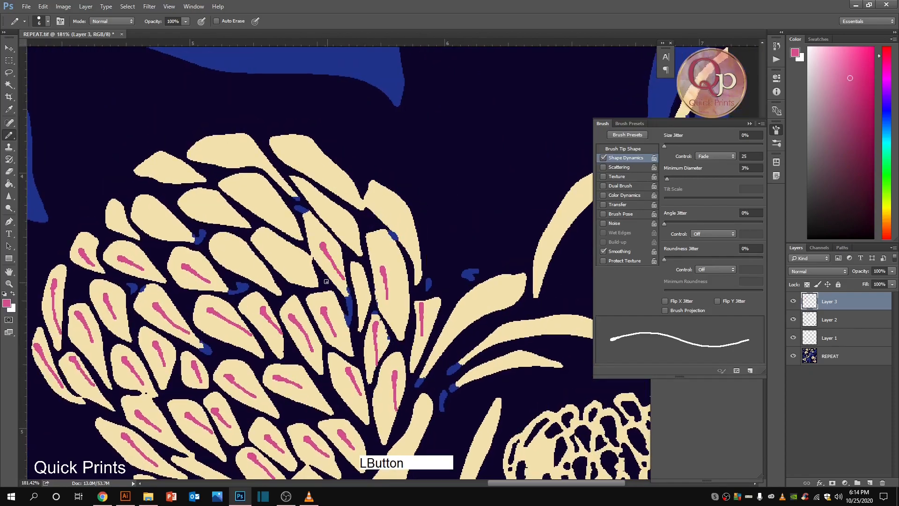
pyautogui.moveTo(291, 261); pyautogui.dragTo(321, 284)
pyautogui.moveTo(230, 256); pyautogui.dragTo(266, 283)
pyautogui.moveTo(157, 217); pyautogui.dragTo(191, 241)
pyautogui.moveTo(113, 213); pyautogui.dragTo(133, 235)
pyautogui.moveTo(159, 170)
pyautogui.mouseDown()
pyautogui.moveTo(192, 179)
pyautogui.moveTo(244, 220)
pyautogui.moveTo(283, 217)
pyautogui.mouseUp()
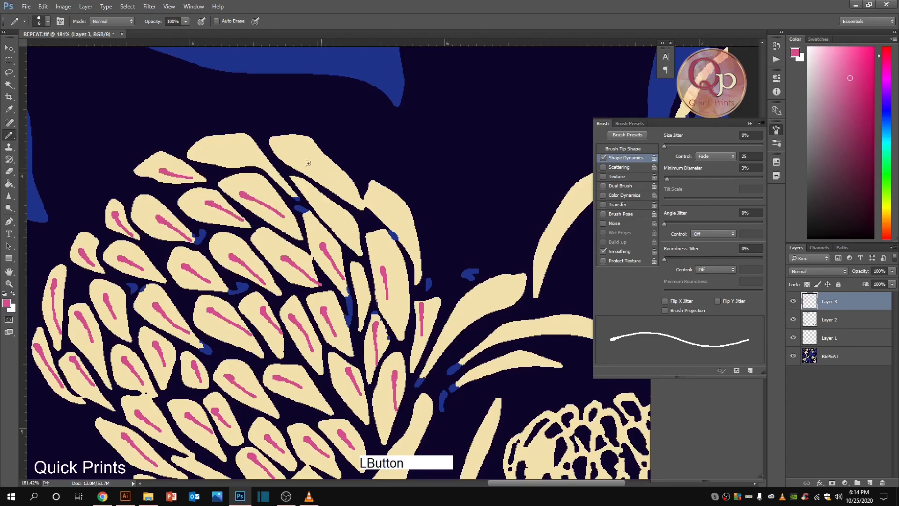
# Step: Paint pink accents on the large lower-right flower's topmost petals and on the narrow sepals at its base
pyautogui.moveTo(238, 146); pyautogui.dragTo(344, 180)
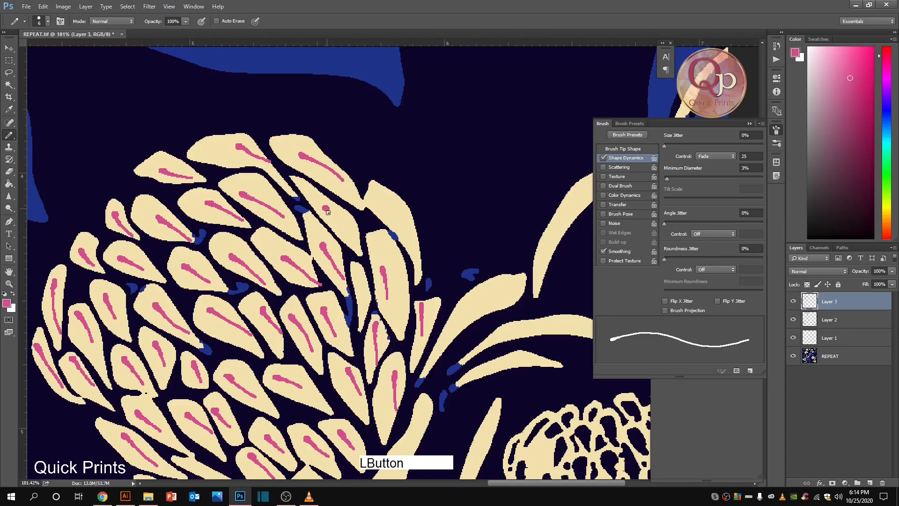
pyautogui.press('space')
pyautogui.moveTo(461, 317)
pyautogui.mouseDown()
pyautogui.moveTo(371, 196)
pyautogui.moveTo(337, 240)
pyautogui.mouseUp()
pyautogui.press('space')
pyautogui.moveTo(256, 390); pyautogui.dragTo(274, 273)
pyautogui.moveTo(342, 187); pyautogui.dragTo(327, 277)
# Step: Paint pink accents on the lowest petals of the small flower near the pattern's top edge
pyautogui.scroll(-10, 261, 240)
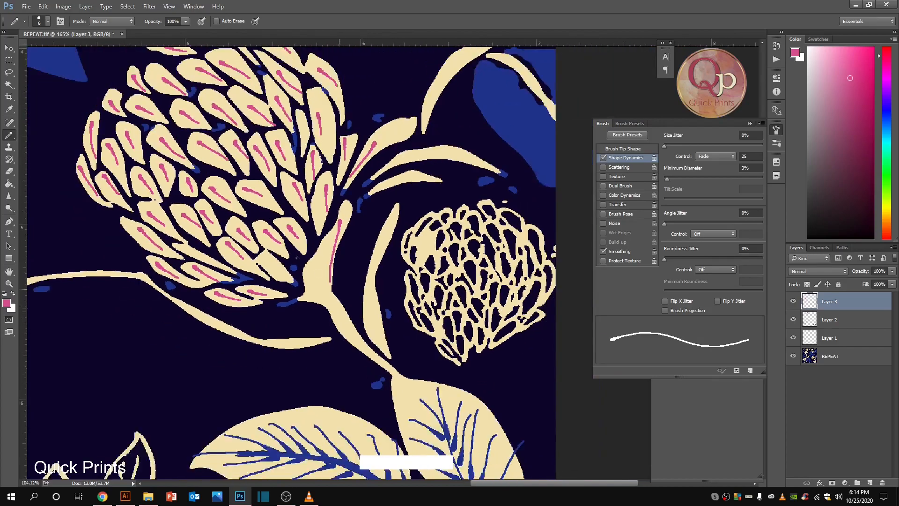
pyautogui.scroll(2, 290, 247)
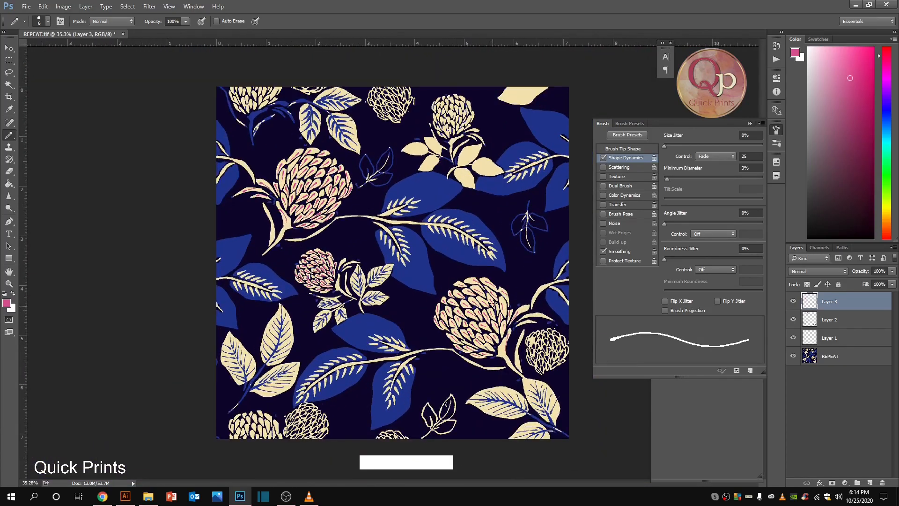
pyautogui.scroll(9, 480, 107)
pyautogui.moveTo(454, 112); pyautogui.dragTo(438, 211)
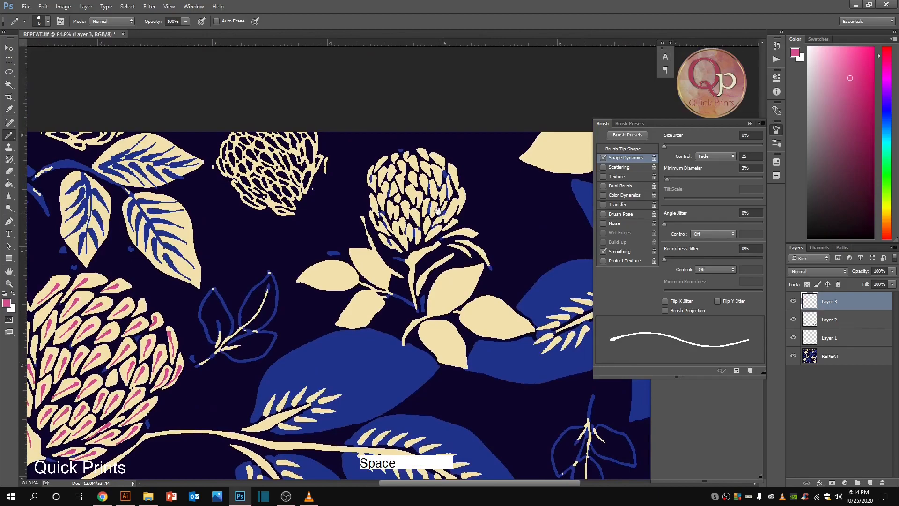
pyautogui.scroll(4, 438, 211)
pyautogui.moveTo(316, 138); pyautogui.dragTo(581, 328)
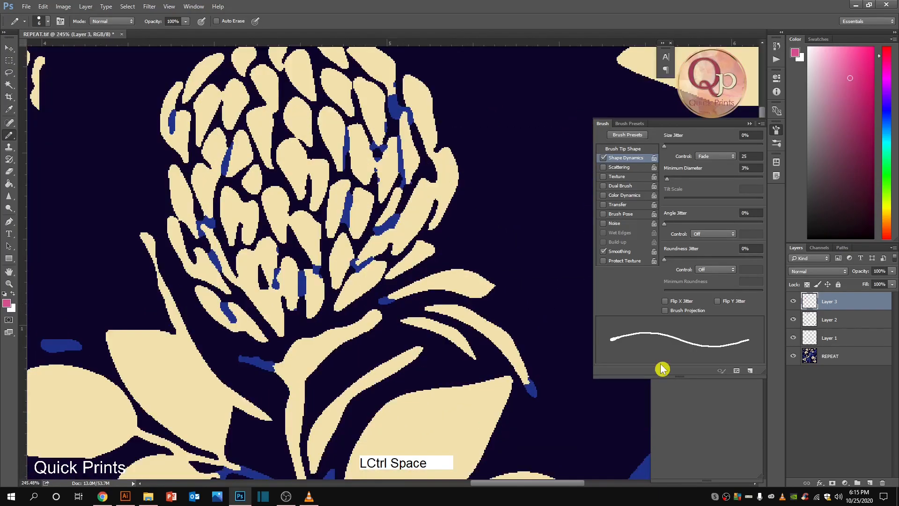
pyautogui.moveTo(203, 296); pyautogui.dragTo(229, 326)
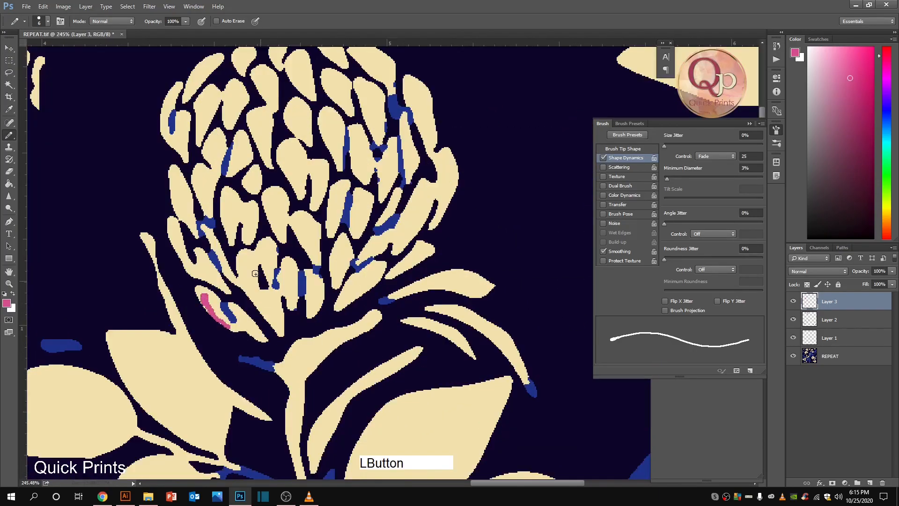
pyautogui.moveTo(244, 269); pyautogui.dragTo(269, 305)
pyautogui.moveTo(265, 254)
pyautogui.mouseDown()
pyautogui.moveTo(273, 286)
pyautogui.moveTo(311, 313)
pyautogui.mouseUp()
# Step: Paint pink accents on the central and left-hand petals of the small top flower
pyautogui.click(305, 228)
pyautogui.moveTo(305, 228); pyautogui.dragTo(317, 255)
pyautogui.moveTo(268, 200)
pyautogui.mouseDown()
pyautogui.moveTo(280, 228)
pyautogui.moveTo(248, 213)
pyautogui.moveTo(253, 237)
pyautogui.mouseUp()
pyautogui.click(228, 204)
pyautogui.moveTo(228, 204); pyautogui.dragTo(231, 229)
pyautogui.moveTo(202, 178)
pyautogui.mouseDown()
pyautogui.moveTo(210, 205)
pyautogui.moveTo(186, 214)
pyautogui.mouseUp()
pyautogui.moveTo(199, 257); pyautogui.dragTo(220, 285)
pyautogui.moveTo(211, 142)
pyautogui.mouseDown()
pyautogui.moveTo(215, 166)
pyautogui.moveTo(227, 175)
pyautogui.mouseUp()
pyautogui.moveTo(215, 100)
pyautogui.mouseDown()
pyautogui.moveTo(205, 131)
pyautogui.moveTo(228, 124)
pyautogui.moveTo(186, 149)
pyautogui.mouseUp()
pyautogui.moveTo(205, 65); pyautogui.dragTo(189, 95)
# Step: Paint pink accents on the small top flower's upper-left petals, then its middle, lower-right and right-edge petals
pyautogui.moveTo(245, 54)
pyautogui.mouseDown()
pyautogui.moveTo(243, 74)
pyautogui.moveTo(272, 96)
pyautogui.moveTo(261, 137)
pyautogui.moveTo(305, 171)
pyautogui.mouseUp()
pyautogui.moveTo(300, 116); pyautogui.dragTo(332, 220)
pyautogui.click(316, 165)
pyautogui.moveTo(329, 122)
pyautogui.mouseDown()
pyautogui.moveTo(338, 156)
pyautogui.moveTo(383, 181)
pyautogui.moveTo(357, 222)
pyautogui.mouseUp()
pyautogui.click(349, 246)
pyautogui.moveTo(341, 255); pyautogui.dragTo(332, 275)
pyautogui.moveTo(382, 240); pyautogui.dragTo(368, 261)
pyautogui.moveTo(371, 267); pyautogui.dragTo(348, 292)
pyautogui.click(408, 207)
pyautogui.moveTo(401, 228)
pyautogui.mouseDown()
pyautogui.moveTo(390, 240)
pyautogui.moveTo(394, 277)
pyautogui.mouseUp()
pyautogui.moveTo(453, 146); pyautogui.dragTo(433, 196)
# Step: Paint pink accents on the remaining upper and right-hand petals of the small top flower
pyautogui.press('space')
pyautogui.moveTo(425, 151); pyautogui.dragTo(400, 240)
pyautogui.moveTo(394, 196)
pyautogui.mouseDown()
pyautogui.moveTo(406, 227)
pyautogui.moveTo(383, 257)
pyautogui.mouseUp()
pyautogui.moveTo(345, 188); pyautogui.dragTo(354, 216)
pyautogui.moveTo(309, 171); pyautogui.dragTo(319, 200)
pyautogui.moveTo(302, 135); pyautogui.dragTo(326, 157)
pyautogui.moveTo(272, 154); pyautogui.dragTo(283, 184)
pyautogui.moveTo(250, 139); pyautogui.dragTo(258, 159)
pyautogui.moveTo(336, 146); pyautogui.dragTo(358, 166)
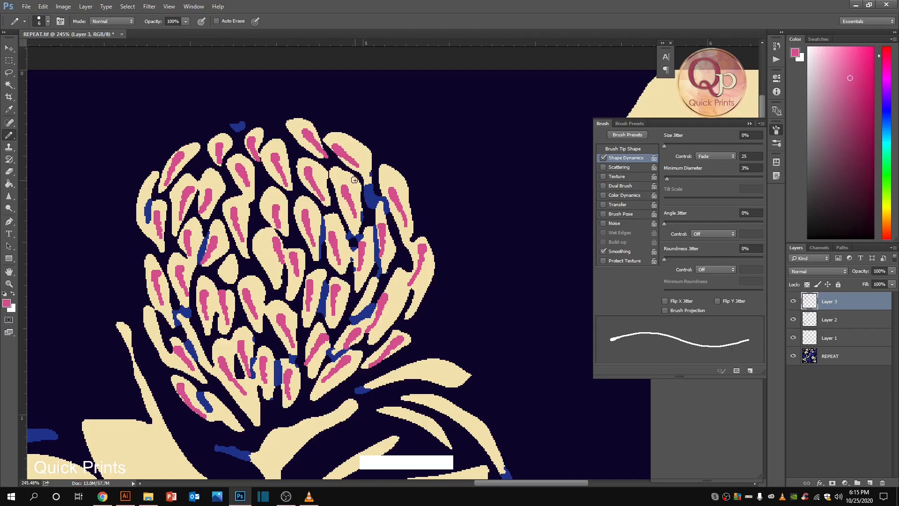
# Step: Sample the blue of the leaf veins as the foreground colour and set the brush's minimum diameter to 0%
pyautogui.scroll(-5, 355, 179)
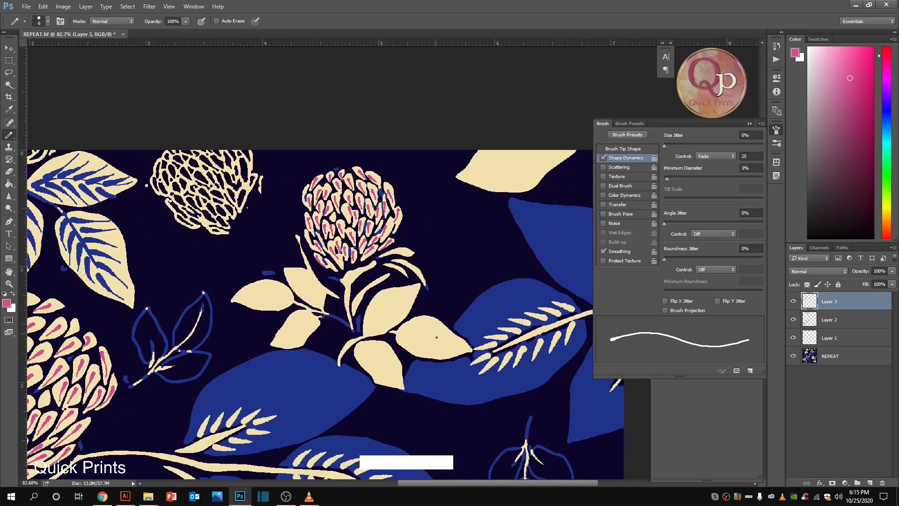
pyautogui.press('space')
pyautogui.scroll(-4, 378, 323)
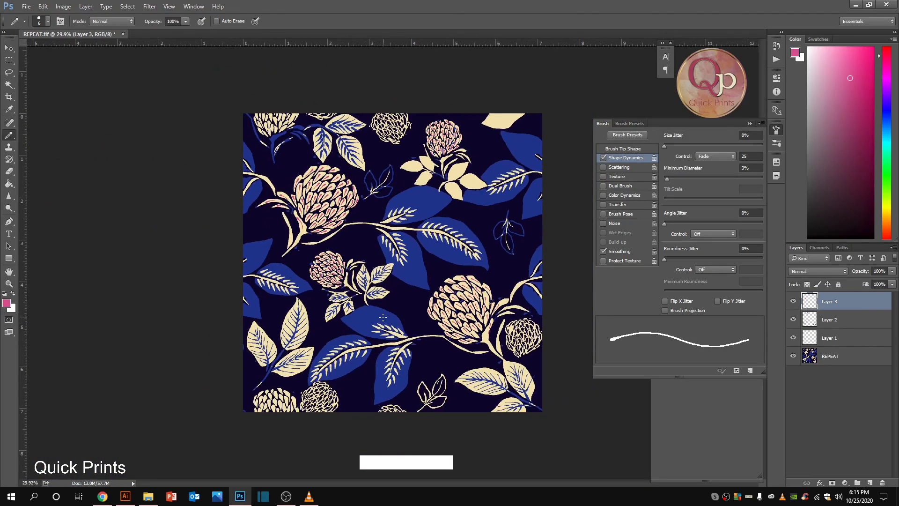
pyautogui.hotkey('ctrl', 'space')
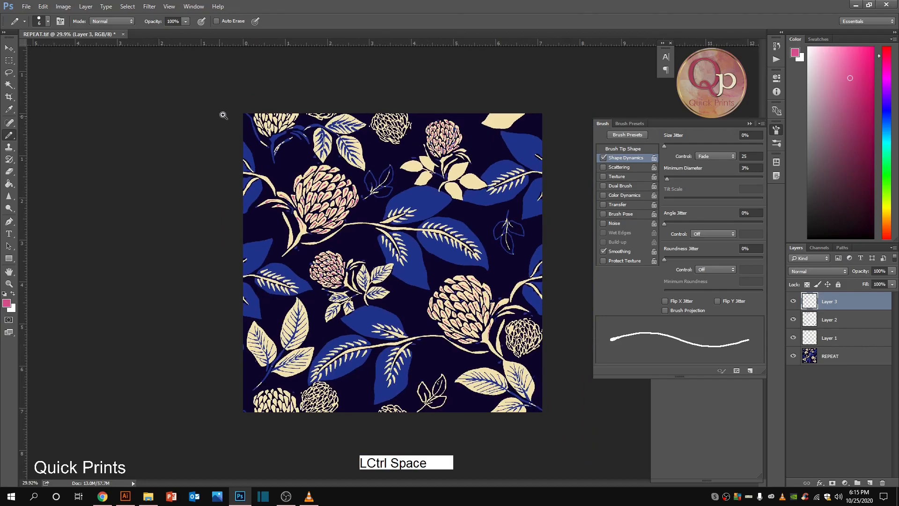
pyautogui.hotkey('ctrl', 'space')
pyautogui.moveTo(361, 166); pyautogui.dragTo(518, 309)
pyautogui.press('space')
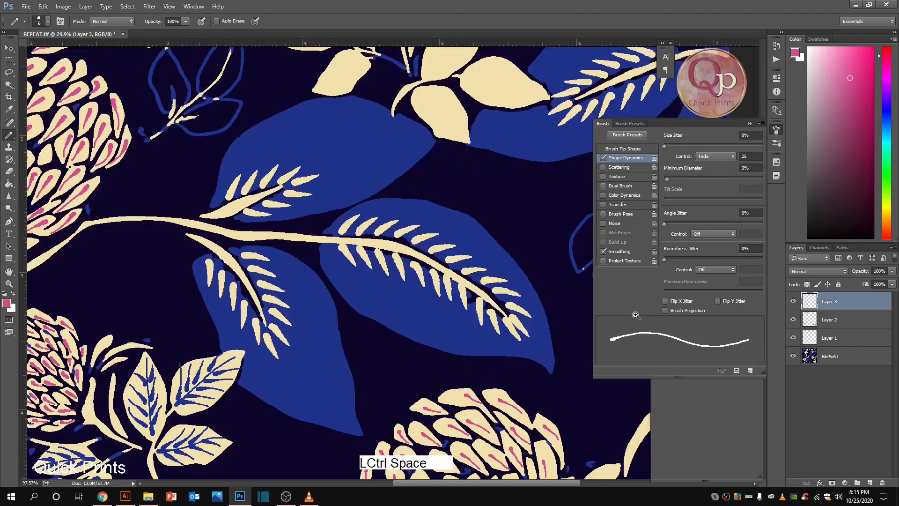
pyautogui.moveTo(391, 231); pyautogui.dragTo(349, 376)
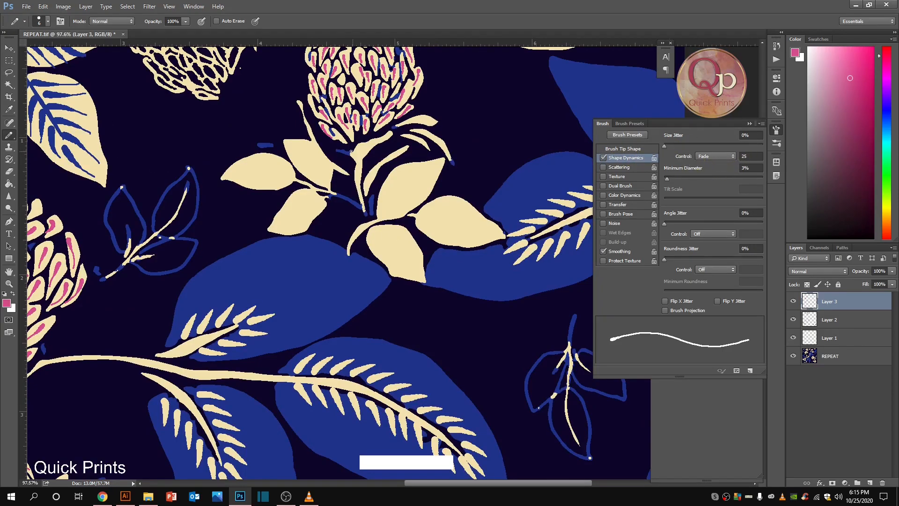
pyautogui.press('alt')
pyautogui.keyDown('alt'); pyautogui.click(63, 106); pyautogui.keyUp('alt')
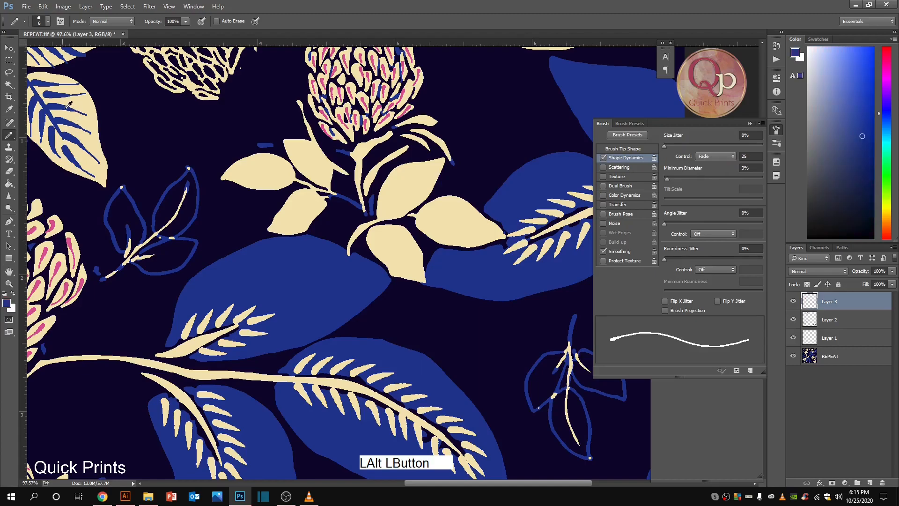
pyautogui.moveTo(668, 183); pyautogui.dragTo(664, 184)
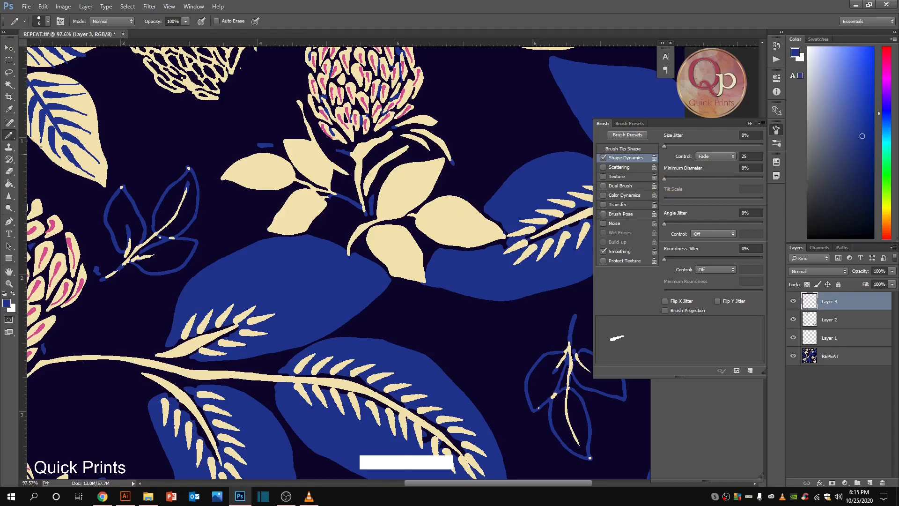
# Step: Toggle the visibility of Layer 2 and Layer 1 to check their contents, and make Layer 2 active
pyautogui.click(794, 319)
pyautogui.click(795, 320)
pyautogui.click(795, 321)
pyautogui.click(795, 320)
pyautogui.click(794, 338)
pyautogui.click(794, 339)
pyautogui.click(794, 320)
pyautogui.click(793, 320)
pyautogui.click(849, 320)
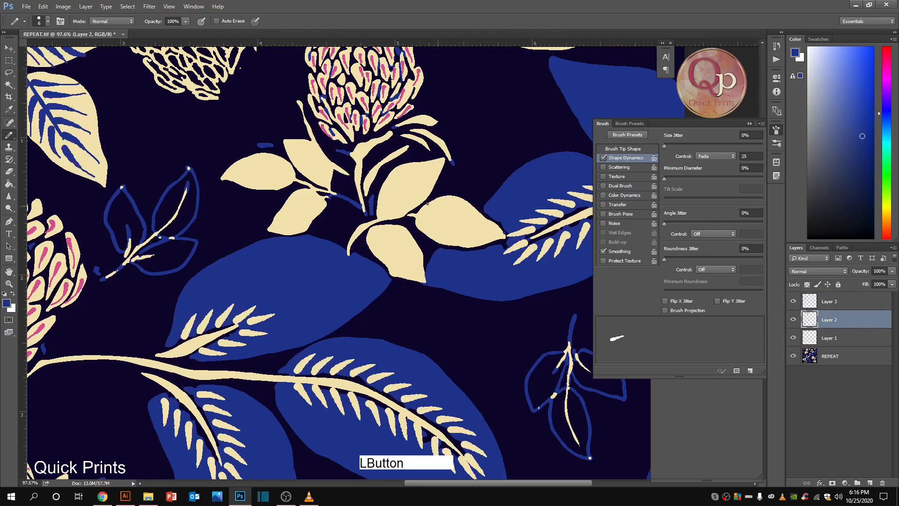
pyautogui.press('alt')
pyautogui.keyDown('alt'); pyautogui.click(60, 121); pyautogui.keyUp('alt')
pyautogui.moveTo(384, 216); pyautogui.dragTo(392, 206)
pyautogui.hotkey('ctrl', 'z')
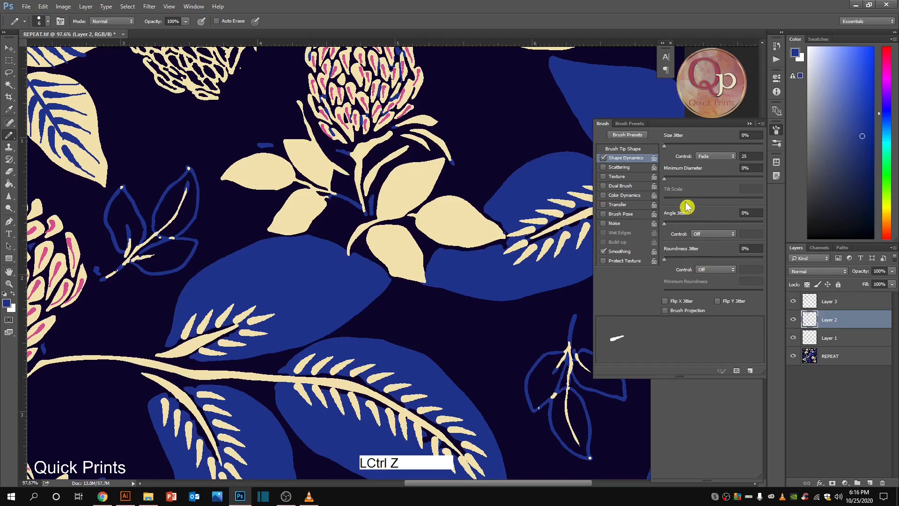
# Step: Set the brush's minimum diameter to 1%
pyautogui.click(666, 178)
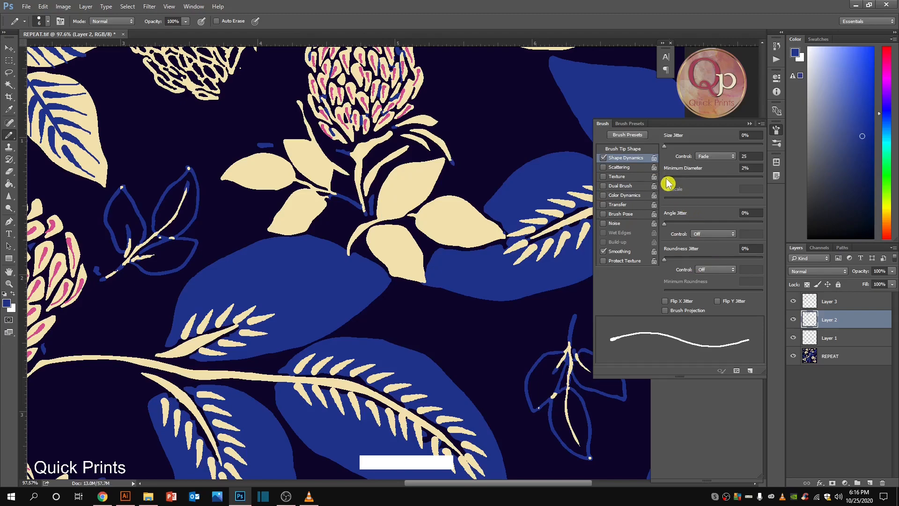
pyautogui.moveTo(667, 183); pyautogui.dragTo(665, 181)
pyautogui.click(753, 167)
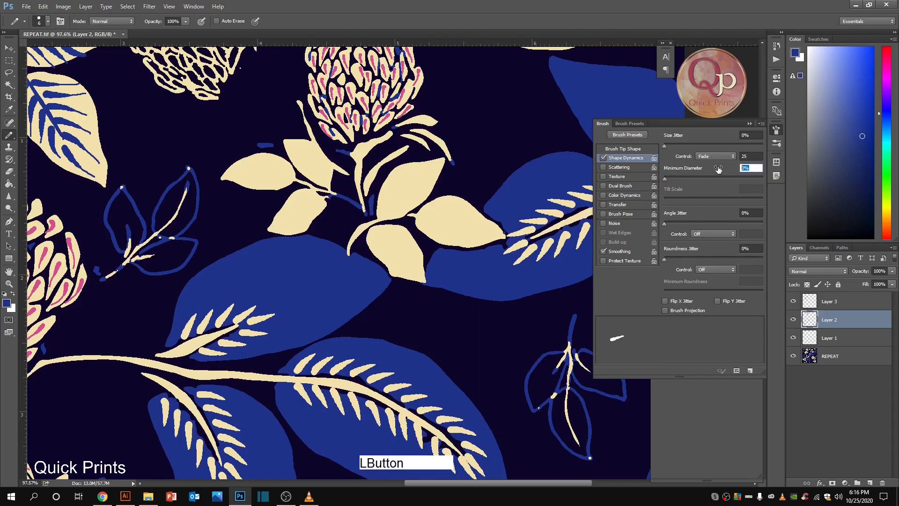
pyautogui.write('1')
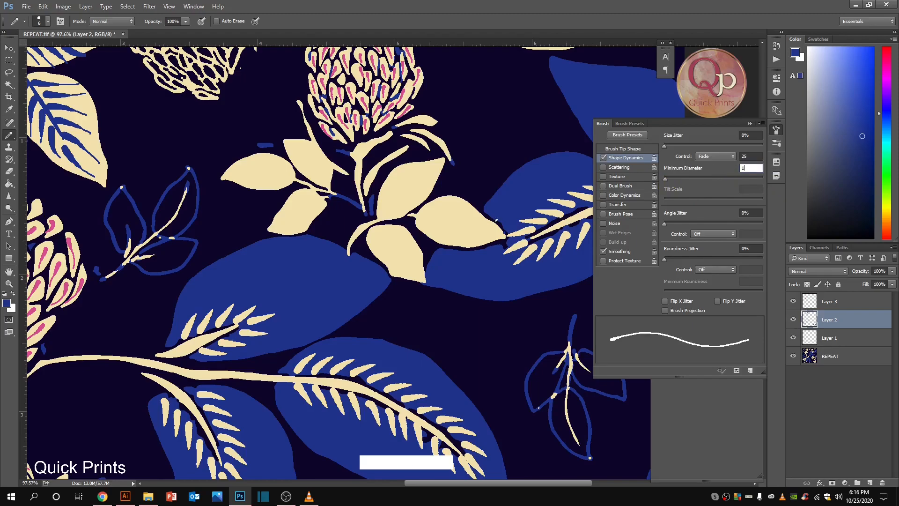
# Step: Draw a tapered blue midrib along the plain cream leaf directly below the small top flower
pyautogui.moveTo(385, 212); pyautogui.dragTo(426, 169)
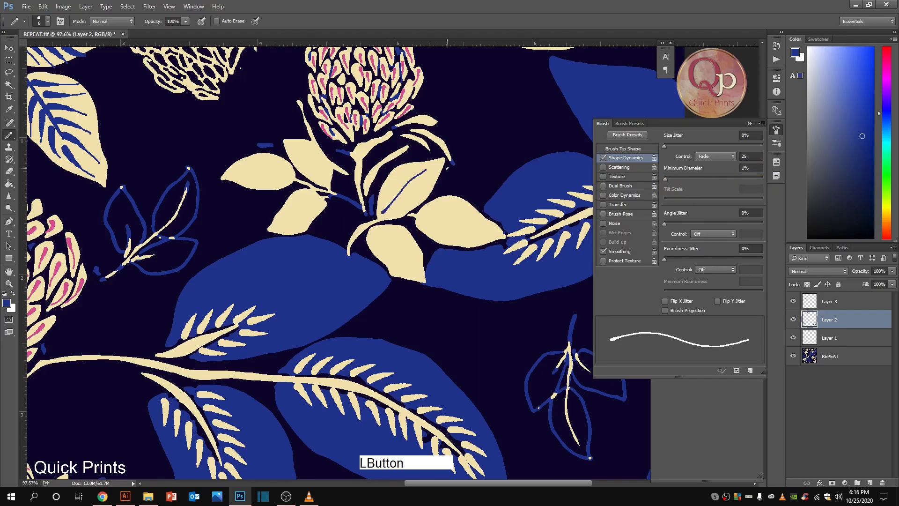
pyautogui.hotkey('ctrl', 'z')
pyautogui.moveTo(349, 154)
pyautogui.mouseDown()
pyautogui.moveTo(481, 201)
pyautogui.moveTo(525, 262)
pyautogui.mouseUp()
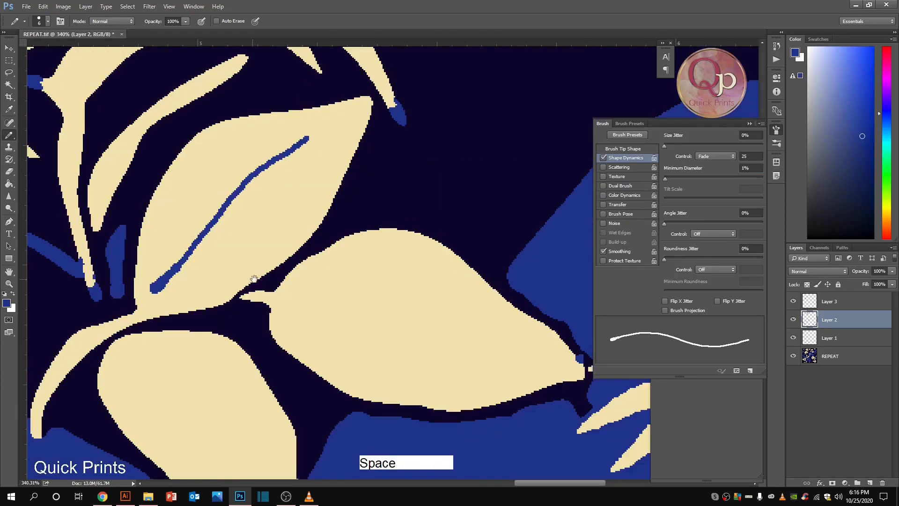
# Step: Undo the thin midrib and redraw it with a 7 px brush from the leaf's base to near its tip
pyautogui.press(']')
pyautogui.moveTo(164, 284); pyautogui.dragTo(227, 264)
pyautogui.hotkey('ctrl', 'alt', 'z')
pyautogui.hotkey('ctrl', 'alt', 'z')
pyautogui.moveTo(156, 303); pyautogui.dragTo(332, 127)
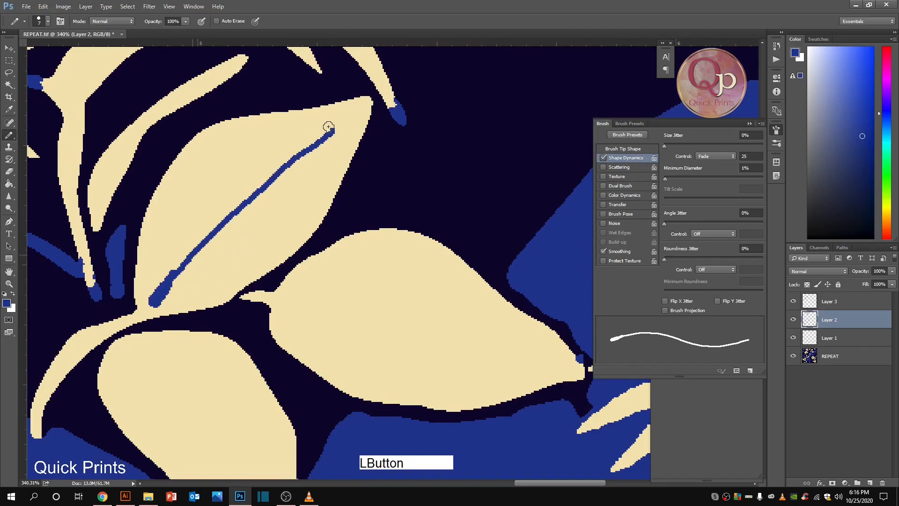
# Step: Draw tapered blue side veins along both sides of the new midrib on the same leaf
pyautogui.moveTo(153, 275); pyautogui.dragTo(178, 207)
pyautogui.moveTo(181, 285)
pyautogui.mouseDown()
pyautogui.moveTo(256, 264)
pyautogui.moveTo(286, 233)
pyautogui.mouseUp()
pyautogui.moveTo(199, 233); pyautogui.dragTo(202, 165)
pyautogui.moveTo(227, 218)
pyautogui.mouseDown()
pyautogui.moveTo(224, 201)
pyautogui.moveTo(312, 197)
pyautogui.mouseUp()
pyautogui.moveTo(250, 180)
pyautogui.mouseDown()
pyautogui.moveTo(284, 118)
pyautogui.moveTo(351, 157)
pyautogui.mouseUp()
# Step: Draw a tapered blue midrib with side veins above and below it on the neighbouring wide, right-pointing cream leaf
pyautogui.moveTo(284, 308)
pyautogui.mouseDown()
pyautogui.moveTo(318, 305)
pyautogui.moveTo(527, 345)
pyautogui.mouseUp()
pyautogui.moveTo(300, 299)
pyautogui.mouseDown()
pyautogui.moveTo(364, 279)
pyautogui.moveTo(336, 305)
pyautogui.moveTo(428, 286)
pyautogui.mouseUp()
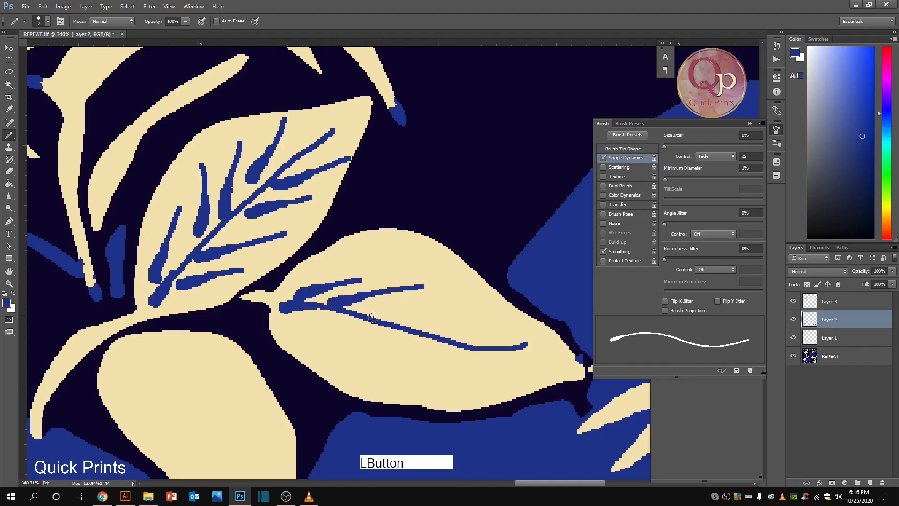
pyautogui.moveTo(372, 315); pyautogui.dragTo(490, 307)
pyautogui.moveTo(426, 325)
pyautogui.mouseDown()
pyautogui.moveTo(521, 323)
pyautogui.moveTo(536, 333)
pyautogui.mouseUp()
pyautogui.moveTo(307, 321); pyautogui.dragTo(356, 367)
pyautogui.moveTo(344, 325); pyautogui.dragTo(406, 390)
pyautogui.moveTo(387, 340); pyautogui.dragTo(449, 403)
pyautogui.moveTo(441, 354); pyautogui.dragTo(495, 394)
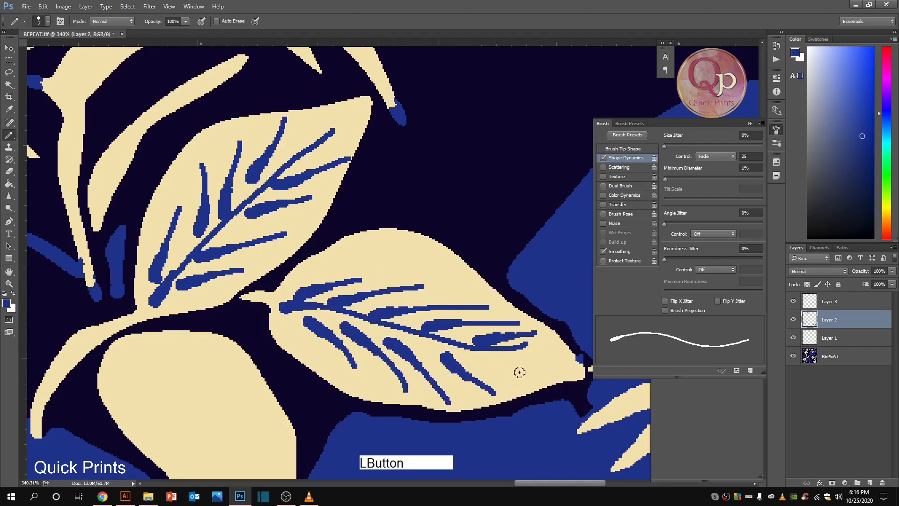
pyautogui.moveTo(493, 357); pyautogui.dragTo(549, 379)
pyautogui.moveTo(509, 345); pyautogui.dragTo(583, 371)
# Step: Draw a tapered blue midrib with side veins on both sides on the third cream leaf, below the stem
pyautogui.moveTo(410, 391)
pyautogui.mouseDown()
pyautogui.moveTo(496, 237)
pyautogui.moveTo(499, 276)
pyautogui.mouseUp()
pyautogui.moveTo(214, 226); pyautogui.dragTo(378, 411)
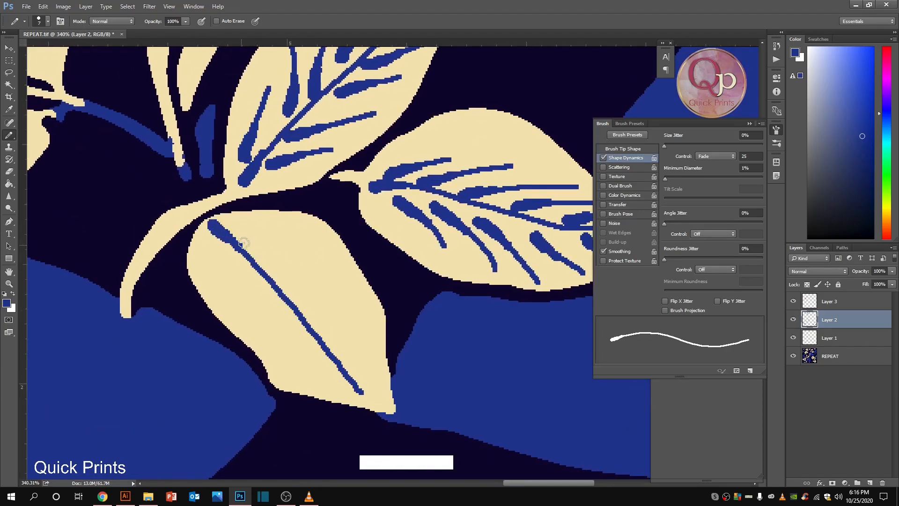
pyautogui.moveTo(234, 229); pyautogui.dragTo(301, 231)
pyautogui.moveTo(244, 247); pyautogui.dragTo(340, 262)
pyautogui.moveTo(268, 276); pyautogui.dragTo(371, 296)
pyautogui.moveTo(302, 303)
pyautogui.mouseDown()
pyautogui.moveTo(364, 323)
pyautogui.moveTo(382, 361)
pyautogui.mouseUp()
pyautogui.moveTo(209, 246); pyautogui.dragTo(229, 303)
pyautogui.click(240, 272)
pyautogui.moveTo(236, 267); pyautogui.dragTo(254, 334)
pyautogui.moveTo(259, 293); pyautogui.dragTo(276, 357)
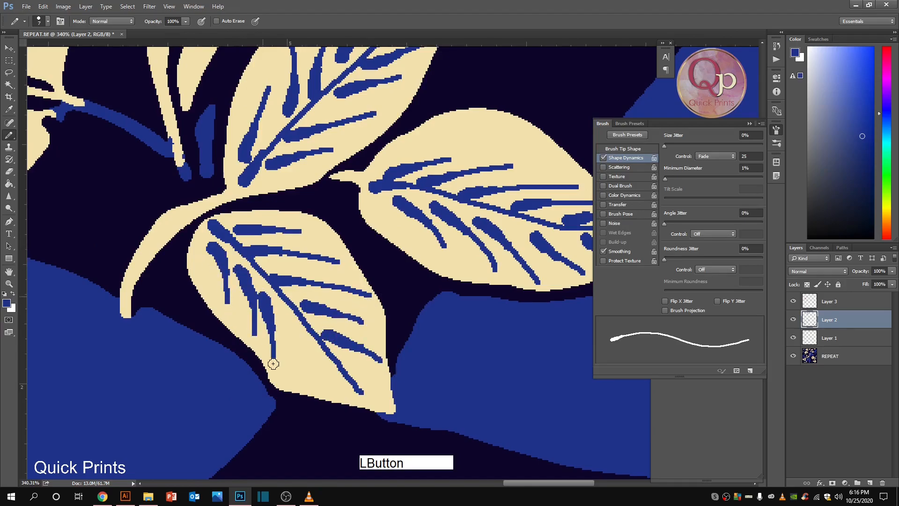
pyautogui.moveTo(280, 321); pyautogui.dragTo(295, 388)
pyautogui.moveTo(313, 351); pyautogui.dragTo(345, 388)
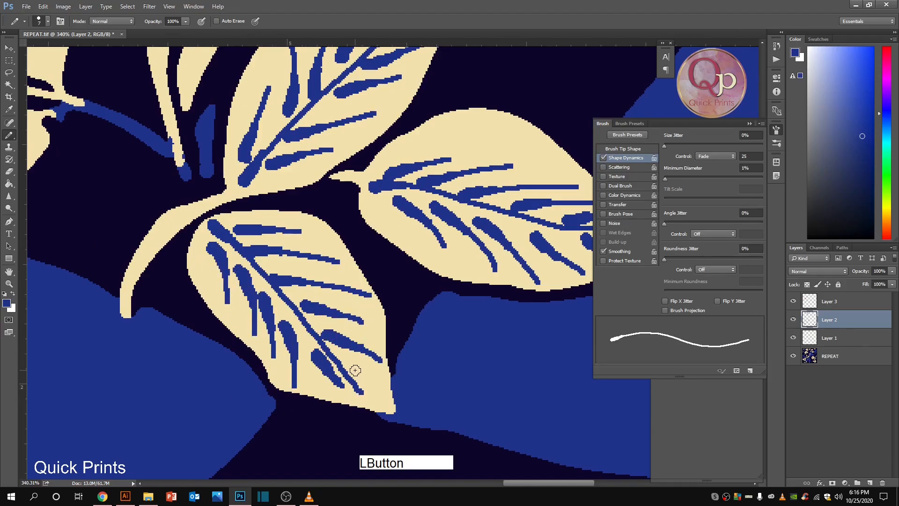
# Step: Draw a blue midrib and side veins on the left-pointing plain leaf of the three-leaf sprig beside the small top flower
pyautogui.scroll(-12, 355, 357)
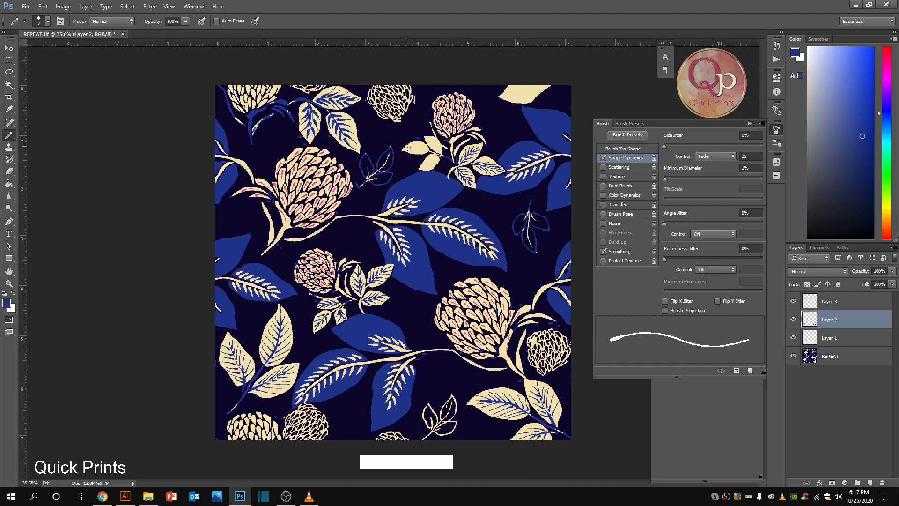
pyautogui.scroll(8, 408, 147)
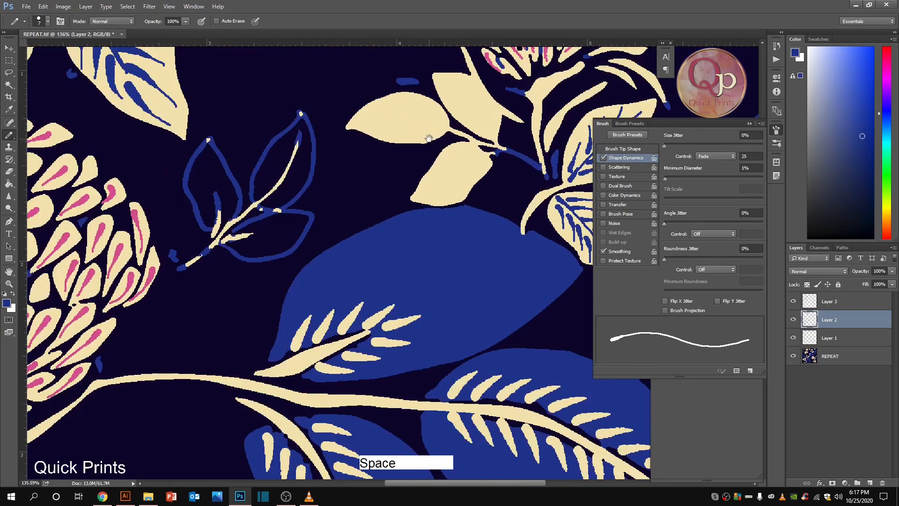
pyautogui.moveTo(424, 140)
pyautogui.mouseDown()
pyautogui.moveTo(345, 258)
pyautogui.moveTo(362, 241)
pyautogui.moveTo(264, 251)
pyautogui.moveTo(313, 238)
pyautogui.mouseUp()
pyautogui.click(294, 237)
pyautogui.moveTo(302, 226)
pyautogui.mouseDown()
pyautogui.moveTo(347, 240)
pyautogui.moveTo(334, 226)
pyautogui.moveTo(360, 245)
pyautogui.moveTo(311, 260)
pyautogui.moveTo(337, 244)
pyautogui.mouseUp()
pyautogui.moveTo(318, 247)
pyautogui.mouseDown()
pyautogui.moveTo(329, 240)
pyautogui.moveTo(319, 242)
pyautogui.mouseUp()
pyautogui.moveTo(286, 251); pyautogui.dragTo(311, 241)
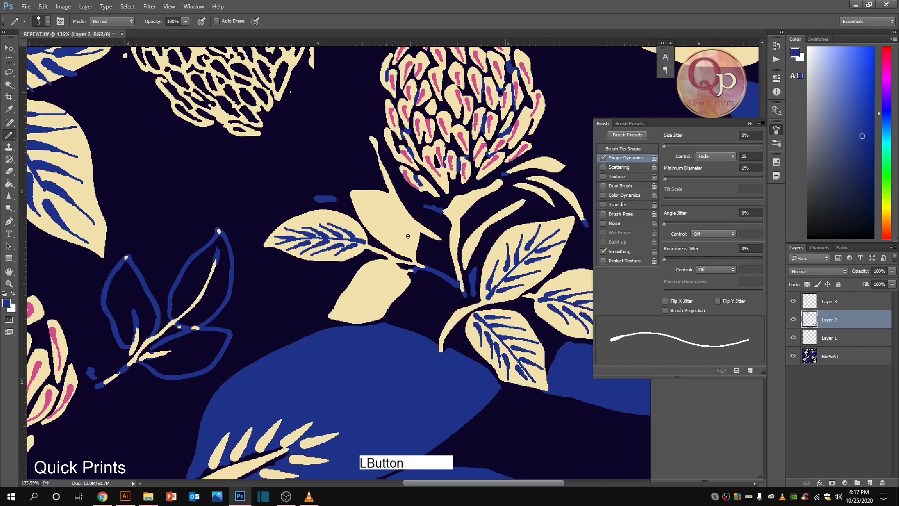
# Step: Draw blue midribs and side veins on the remaining upper and lower plain leaves of the same three-leaf sprig
pyautogui.moveTo(413, 250)
pyautogui.mouseDown()
pyautogui.moveTo(356, 199)
pyautogui.moveTo(370, 207)
pyautogui.moveTo(361, 192)
pyautogui.mouseUp()
pyautogui.moveTo(387, 220)
pyautogui.mouseDown()
pyautogui.moveTo(379, 199)
pyautogui.moveTo(392, 206)
pyautogui.mouseUp()
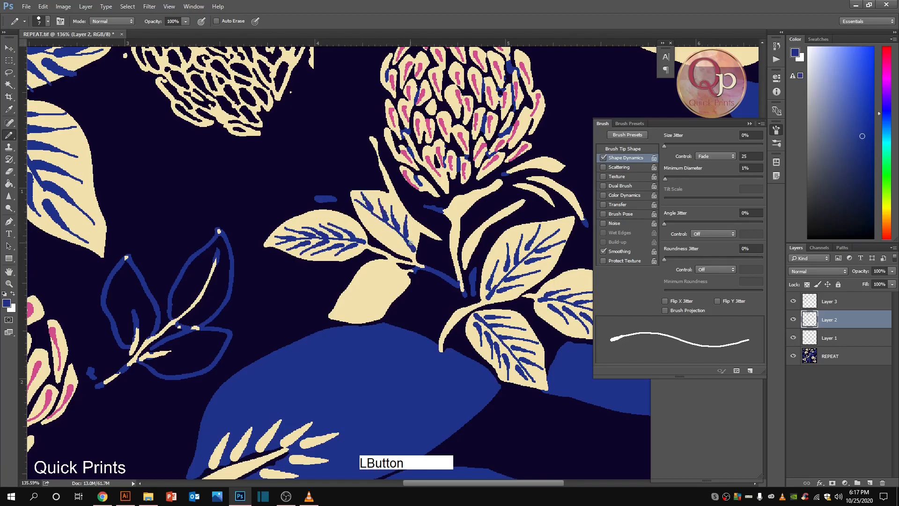
pyautogui.moveTo(374, 233); pyautogui.dragTo(399, 239)
pyautogui.moveTo(405, 280); pyautogui.dragTo(372, 297)
pyautogui.moveTo(356, 311)
pyautogui.mouseDown()
pyautogui.moveTo(390, 290)
pyautogui.moveTo(350, 322)
pyautogui.moveTo(342, 313)
pyautogui.mouseUp()
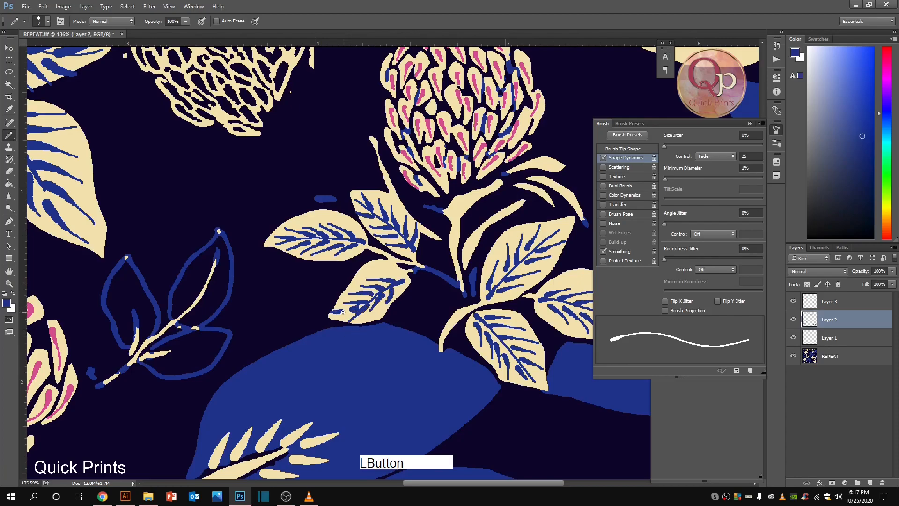
pyautogui.scroll(-5, 343, 312)
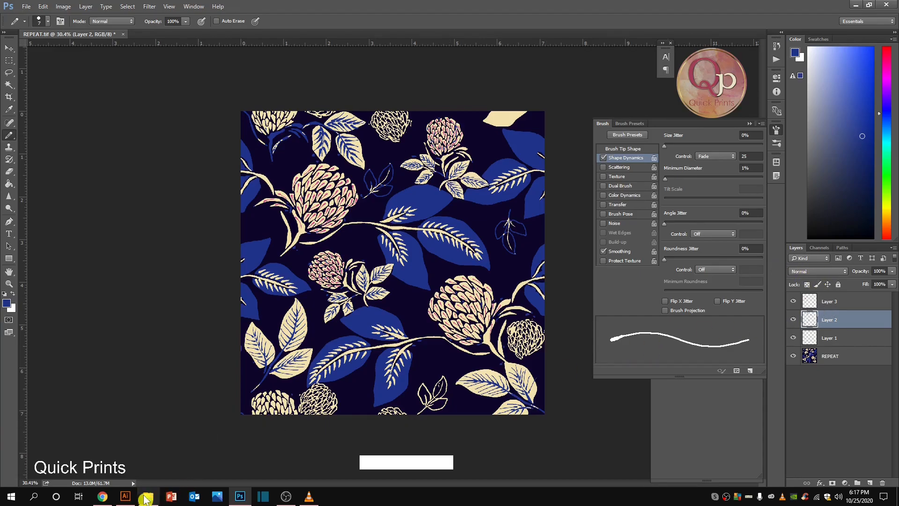
# Step: Switch to Chrome and search Google for "sp 21 colors palette"
pyautogui.click(103, 497)
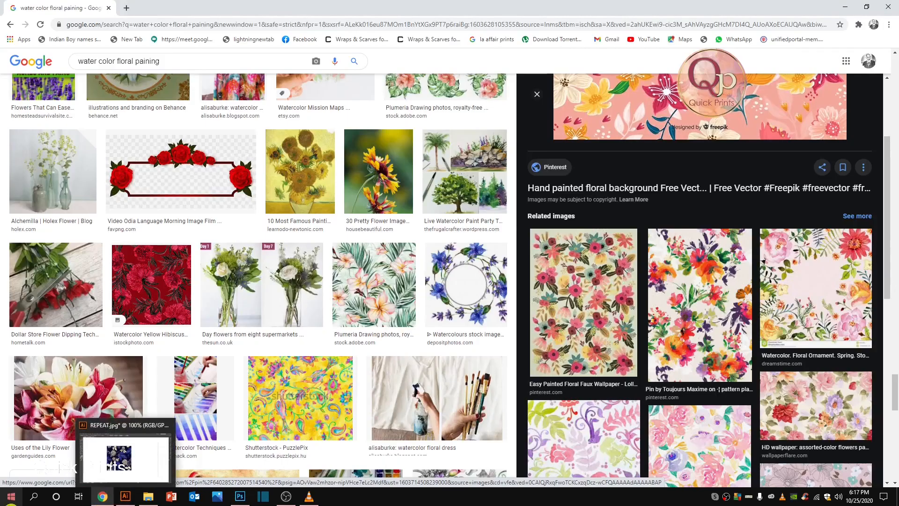
pyautogui.scroll(2, 170, 81)
pyautogui.click(31, 61)
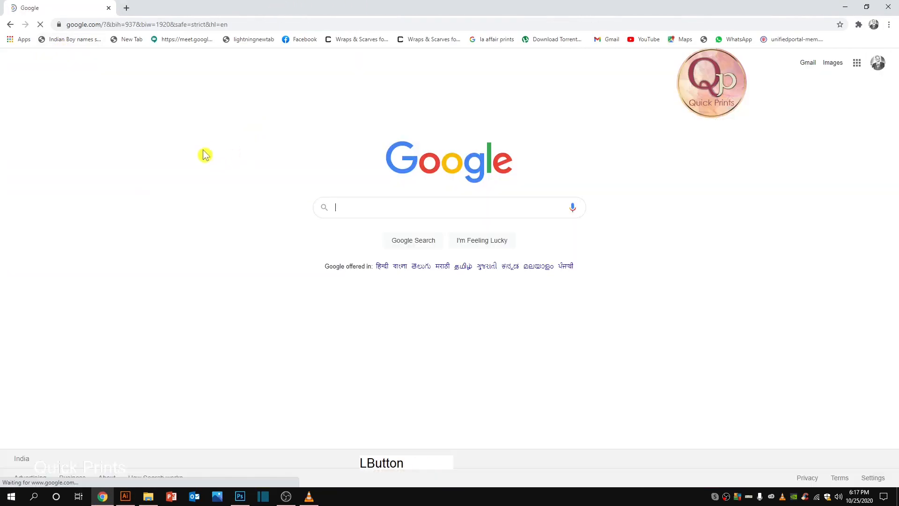
pyautogui.click(345, 203)
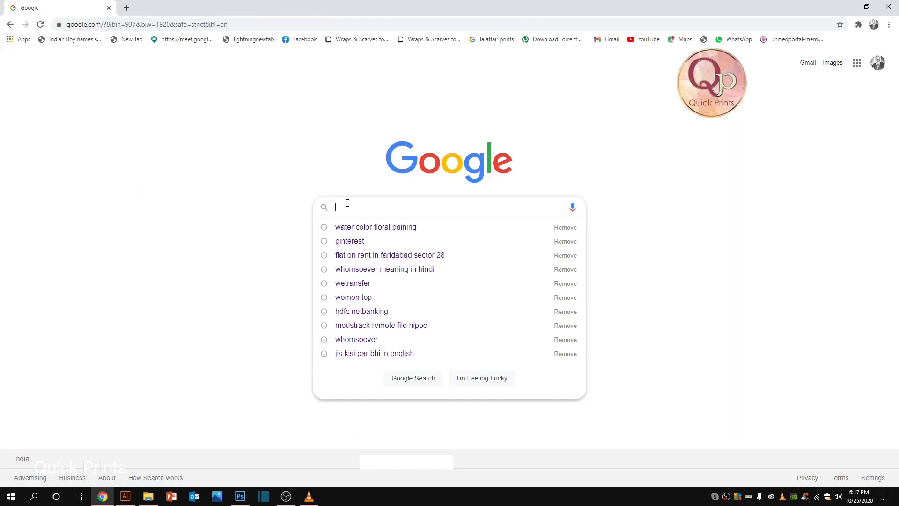
pyautogui.write('sp 21 ')
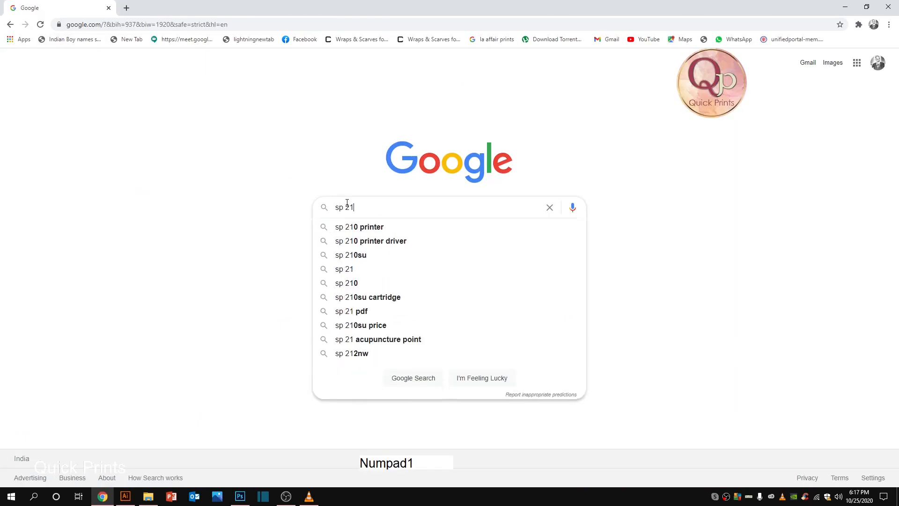
pyautogui.write('color')
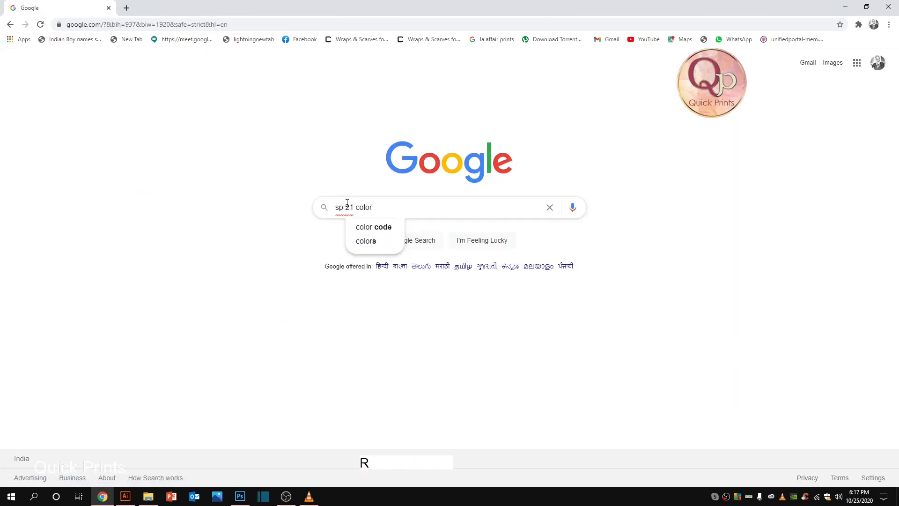
pyautogui.write('s palla')
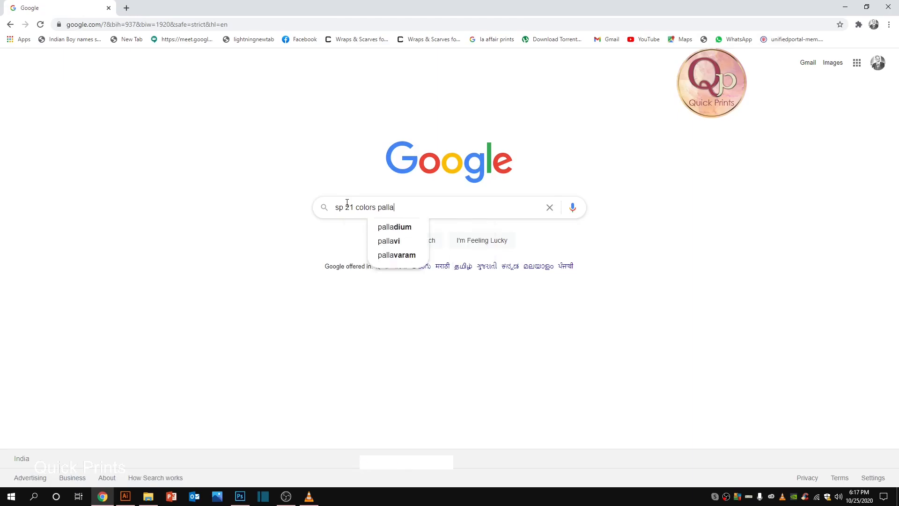
pyautogui.press('BackSpace')
pyautogui.press('BackSpace')
pyautogui.press('Down')
pyautogui.press('Return')
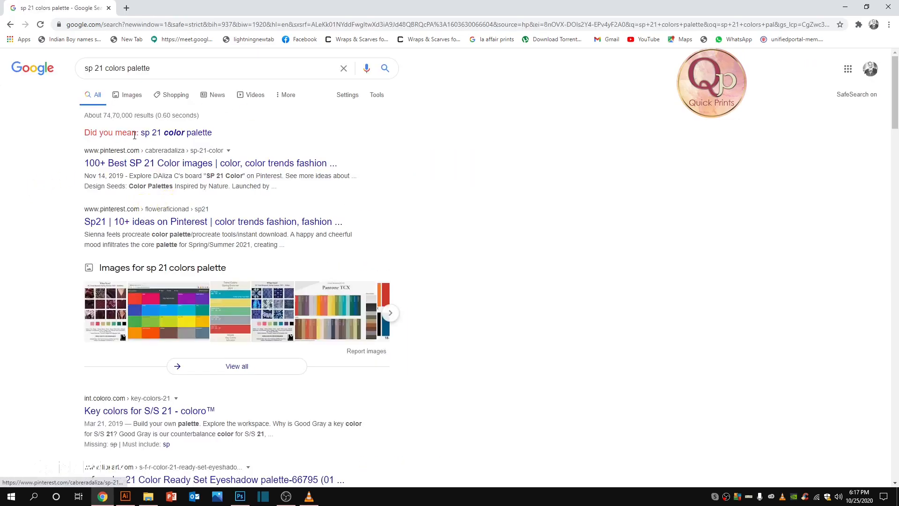
# Step: Show the image results, preview Pantone's eight-swatch Color Trend Highlights Spring/Summer 2021 palette, and copy the image
pyautogui.click(127, 94)
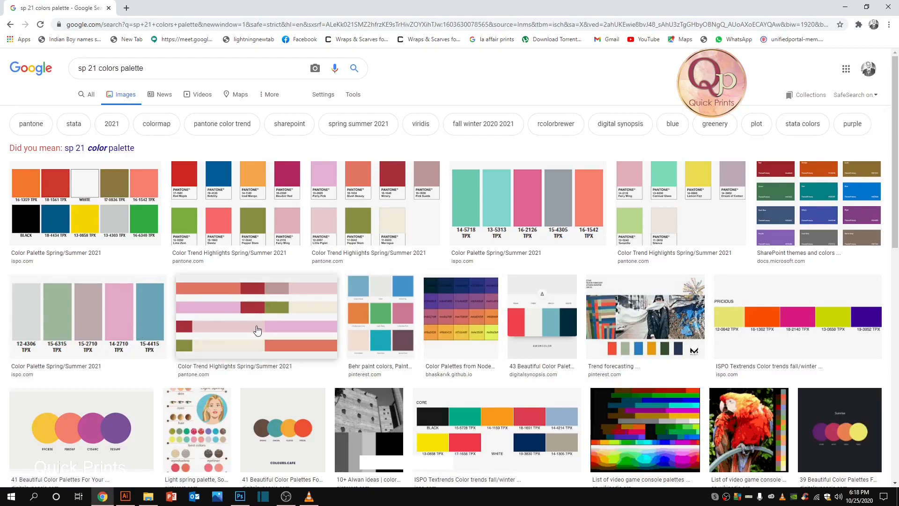
pyautogui.click(264, 213)
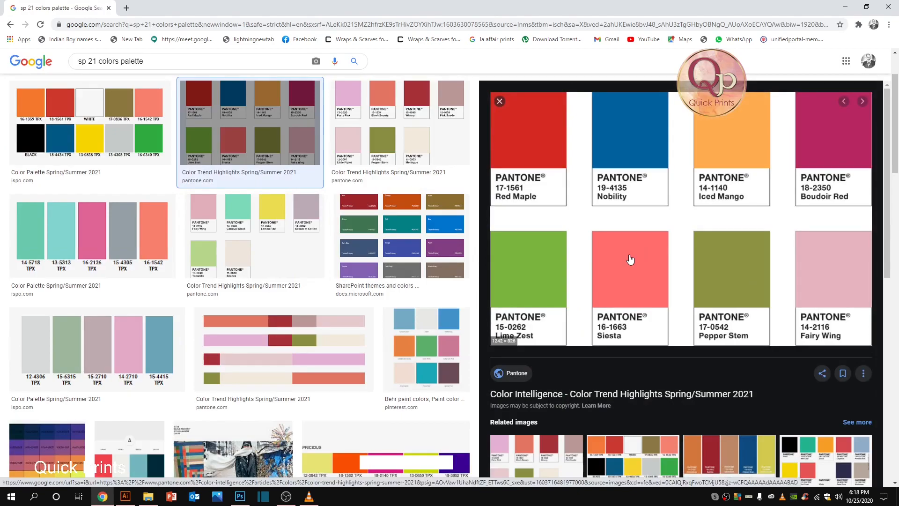
pyautogui.rightClick(651, 214)
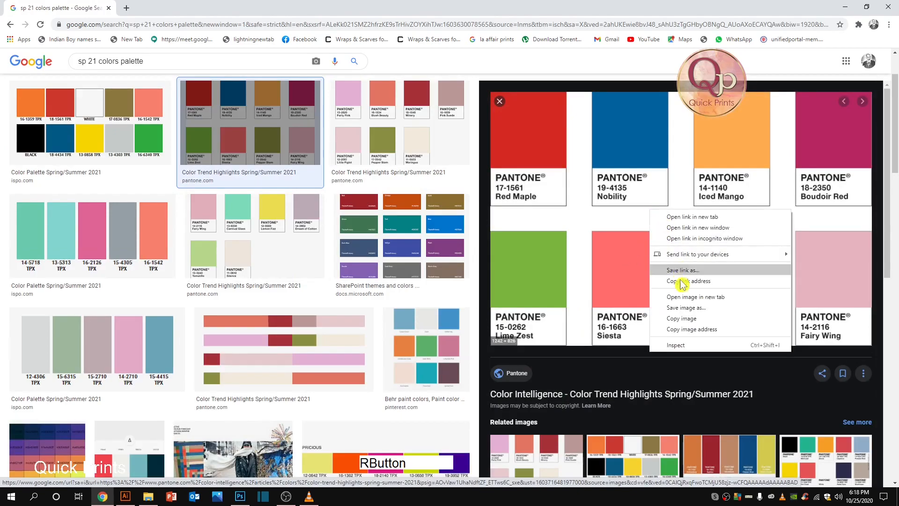
pyautogui.click(677, 322)
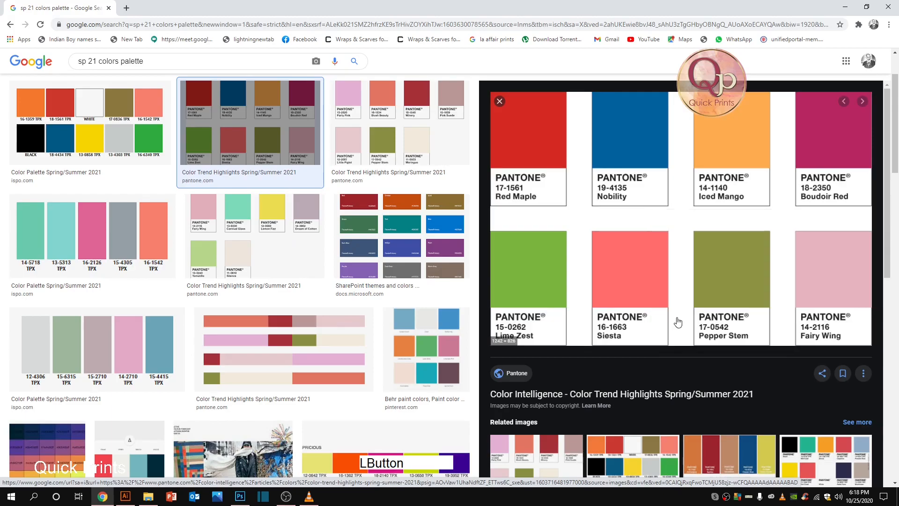
# Step: Switch back to Photoshop, paste the Pantone palette into REPEAT.tif as a new layer, and bring it above all other layers
pyautogui.click(240, 497)
pyautogui.hotkey('ctrl', 'v')
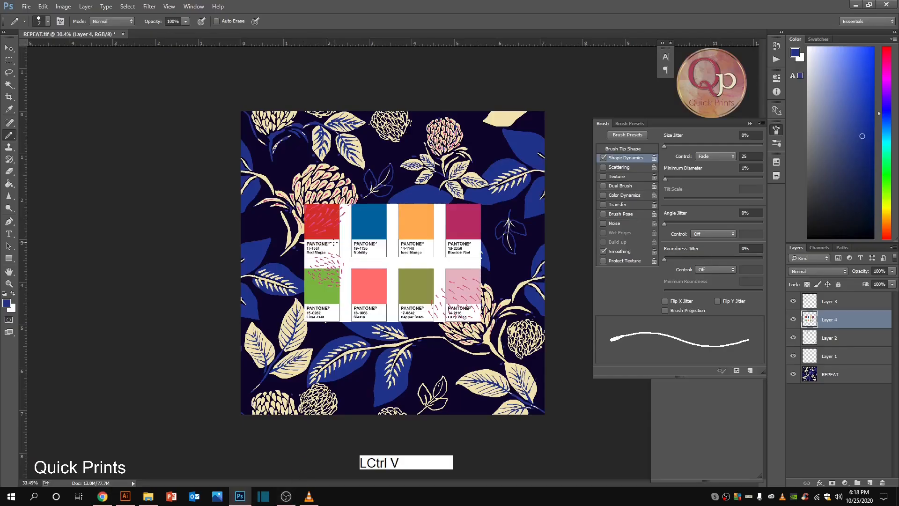
pyautogui.scroll(2, 334, 242)
pyautogui.hotkey('ctrl', 'shift', ']')
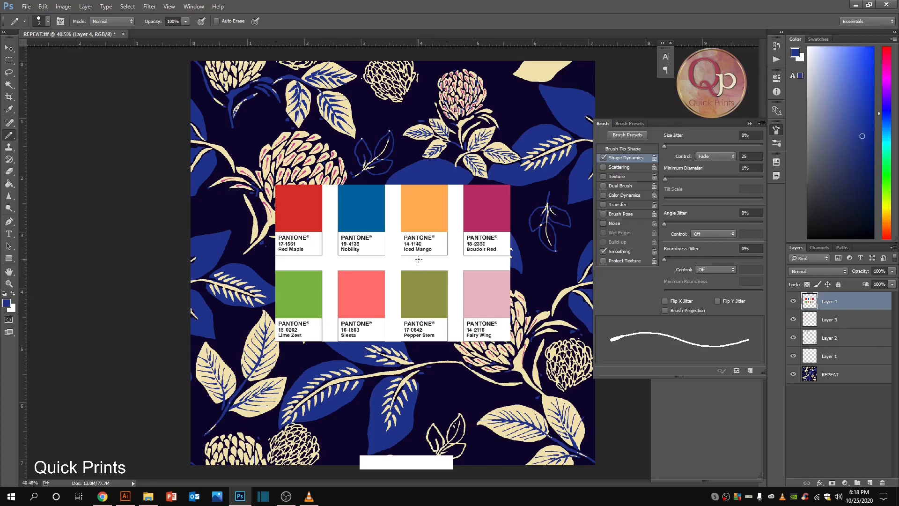
# Step: Make the REPEAT layer active and sample the palette's 19-4135 Nobility blue as the foreground colour
pyautogui.keyDown('alt'); pyautogui.click(485, 200); pyautogui.keyUp('alt')
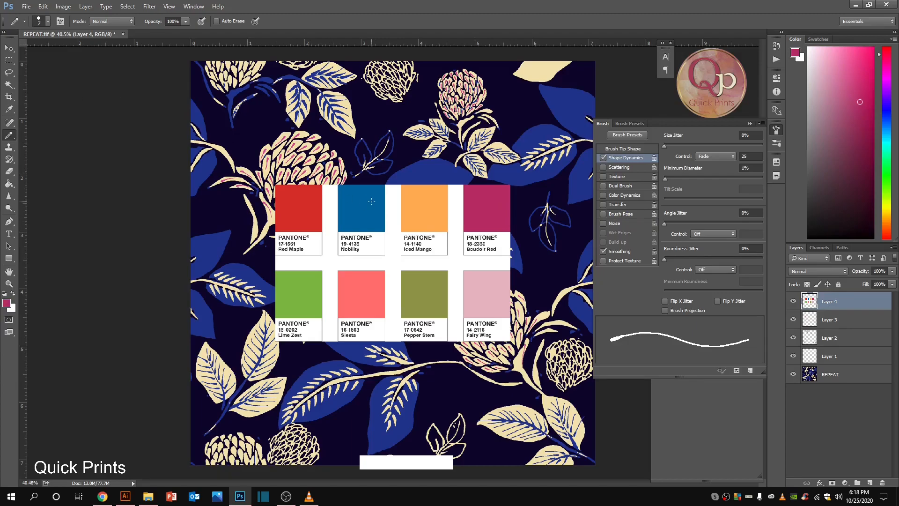
pyautogui.click(846, 376)
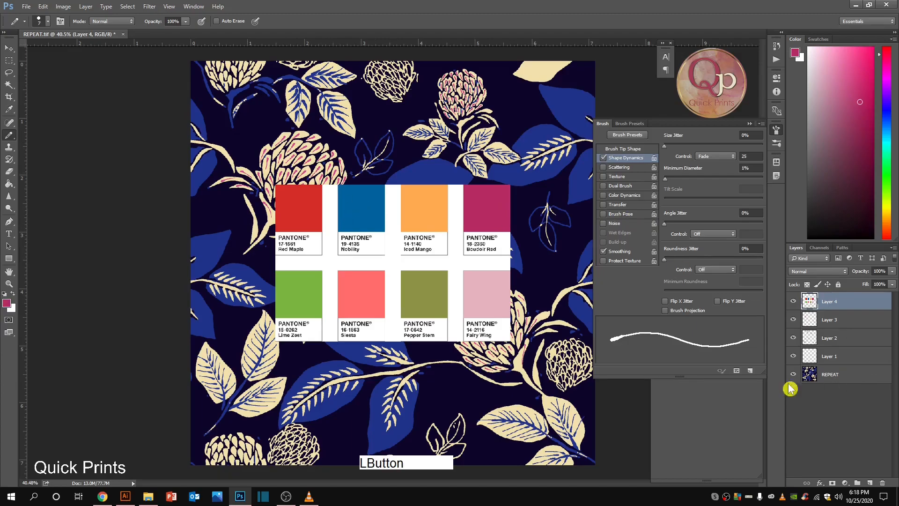
pyautogui.keyDown('alt'); pyautogui.click(365, 205); pyautogui.keyUp('alt')
pyautogui.press('ctrl')
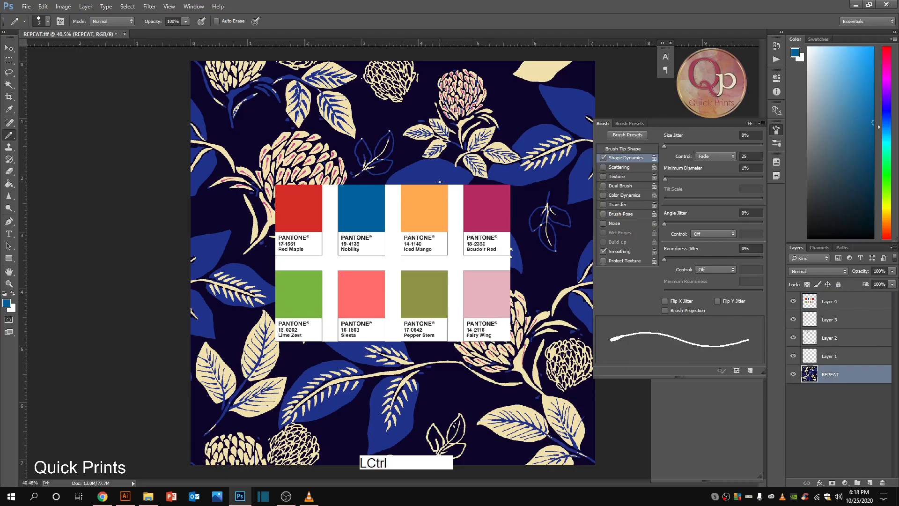
pyautogui.press('super')
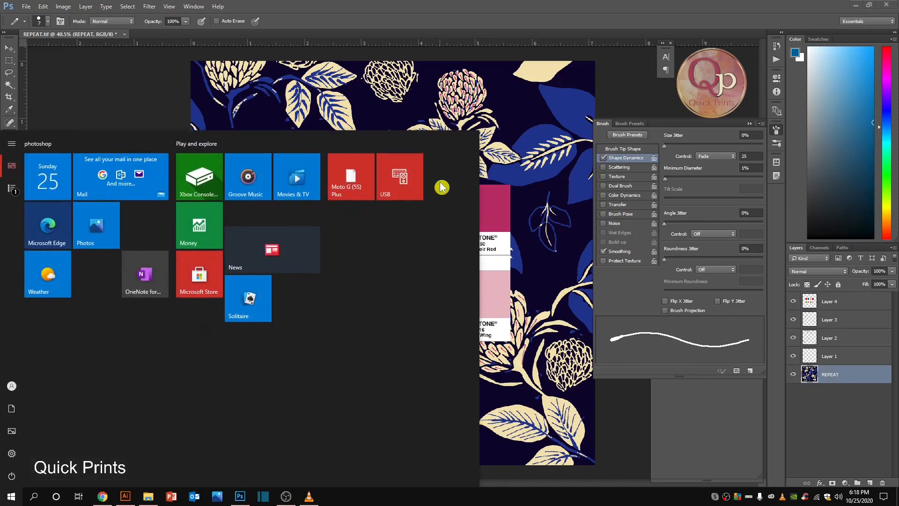
pyautogui.write('G')
pyautogui.keyDown('shift'); pyautogui.click(426, 134); pyautogui.keyUp('shift')
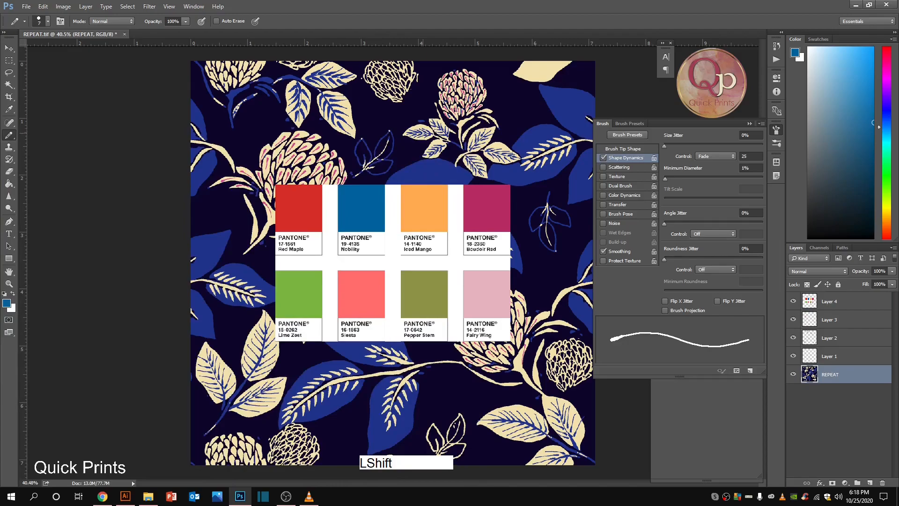
# Step: Recolour the large blue leaves and other matching blue areas of the REPEAT layer with Nobility blue using the Paint Bucket tool
pyautogui.hotkey('shift', 'g')
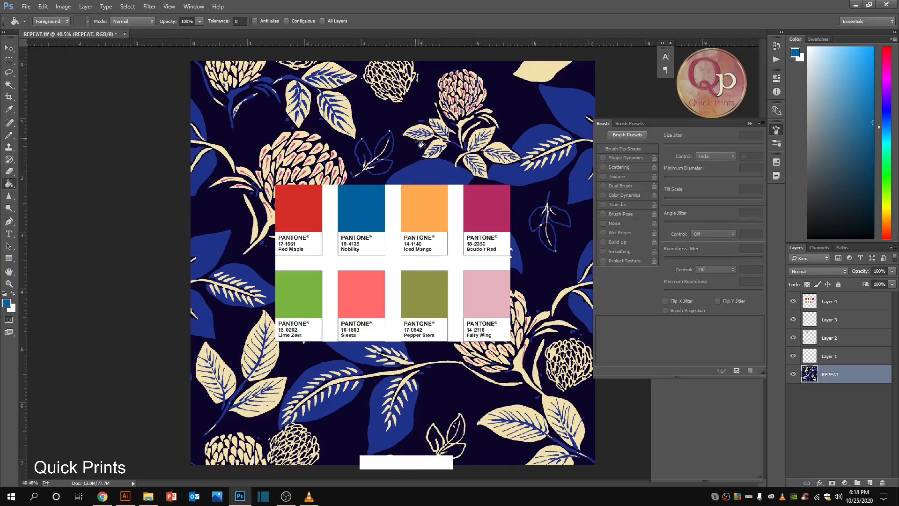
pyautogui.press('capslock')
pyautogui.scroll(2, 426, 143)
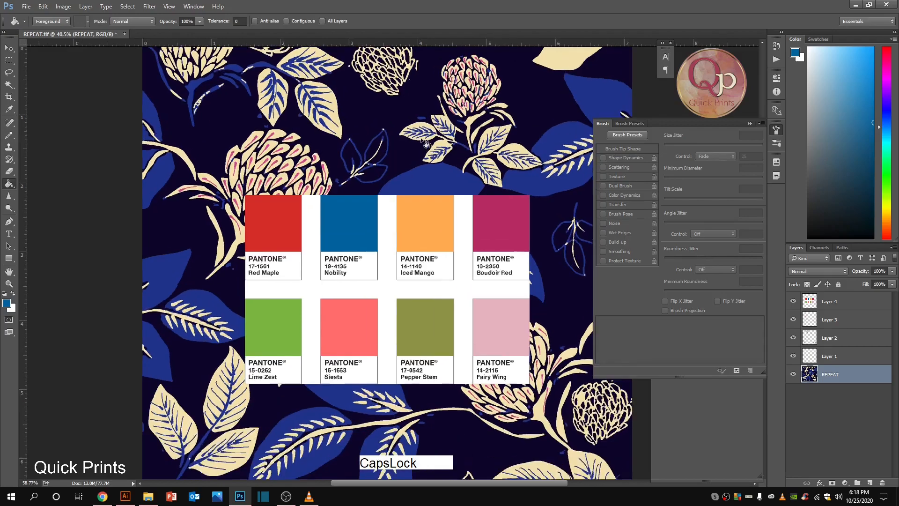
pyautogui.keyDown('alt'); pyautogui.click(340, 237); pyautogui.keyUp('alt')
pyautogui.keyDown('ctrl'); pyautogui.rightClick(420, 193); pyautogui.keyUp('ctrl')
pyautogui.keyDown('ctrl'); pyautogui.click(421, 194); pyautogui.keyUp('ctrl')
pyautogui.click(419, 193)
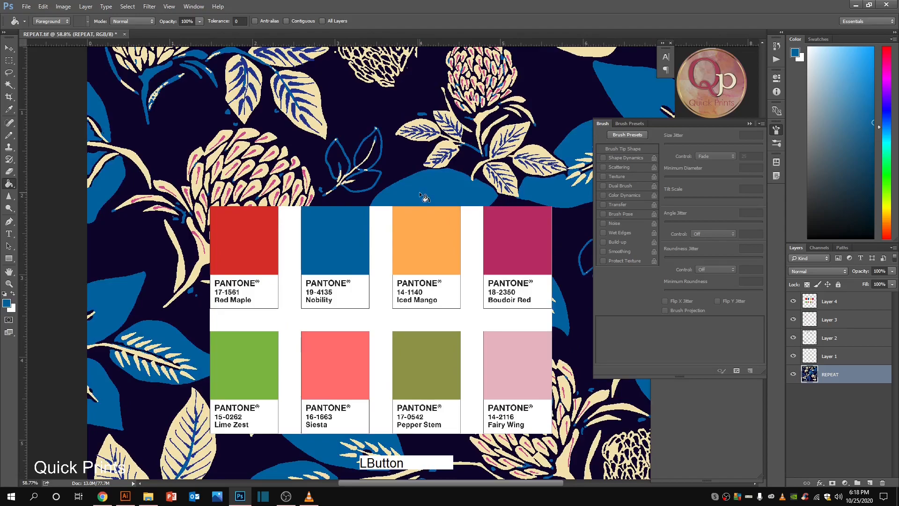
pyautogui.scroll(-3, 385, 215)
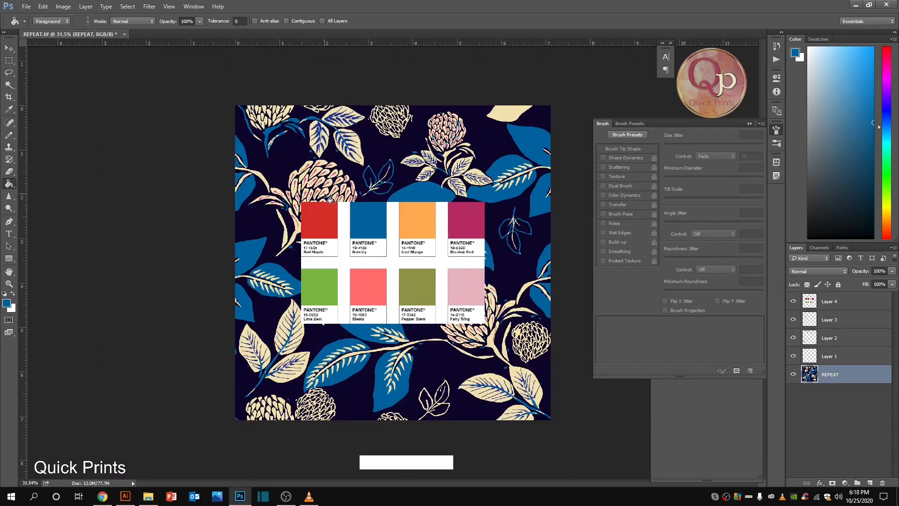
pyautogui.scroll(3, 347, 198)
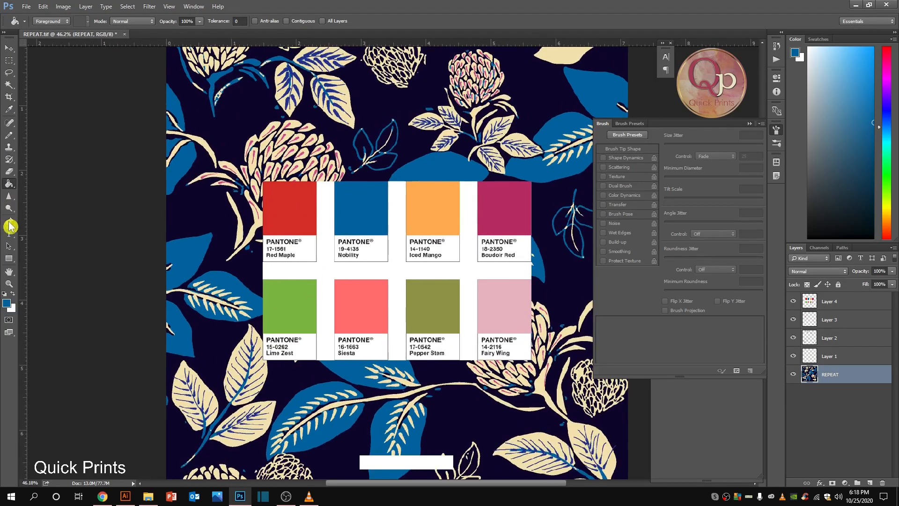
# Step: Set the foreground colour to dark blue 03314d and fill the REPEAT layer's background with it using the Paint Bucket tool
pyautogui.click(7, 304)
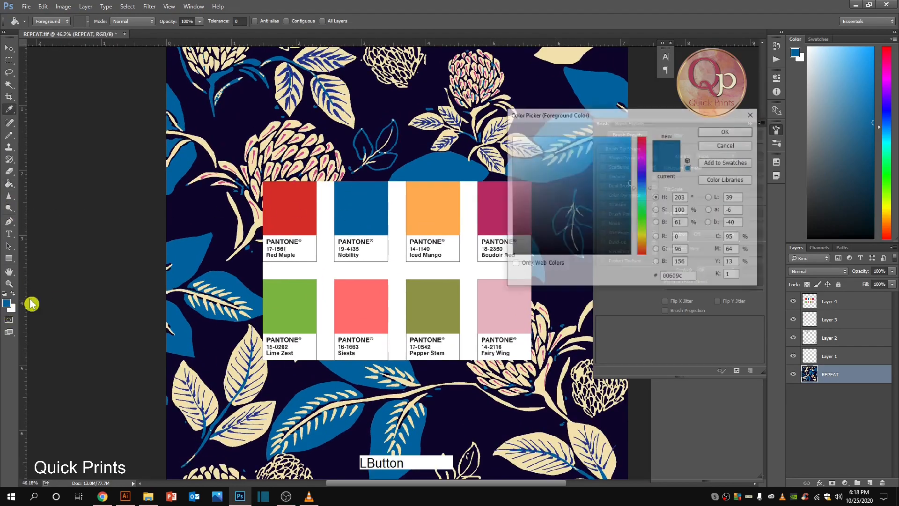
pyautogui.moveTo(619, 220); pyautogui.dragTo(626, 220)
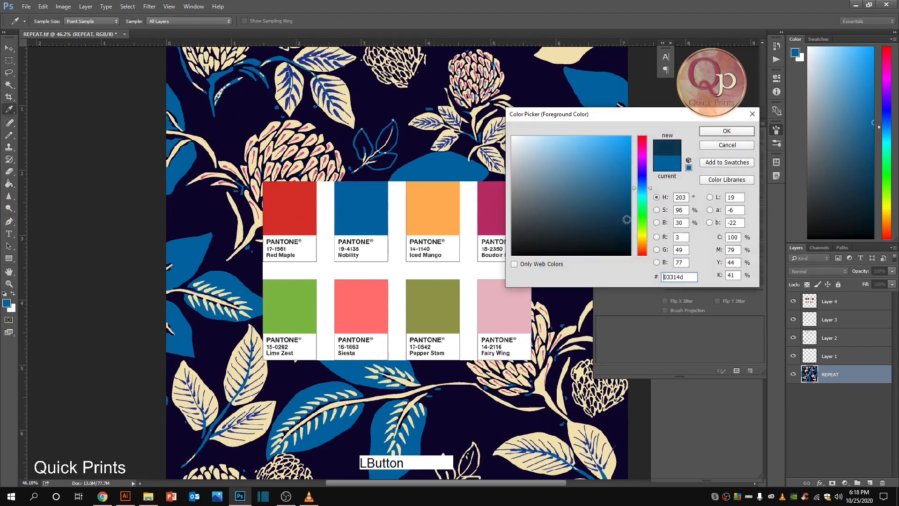
pyautogui.click(721, 132)
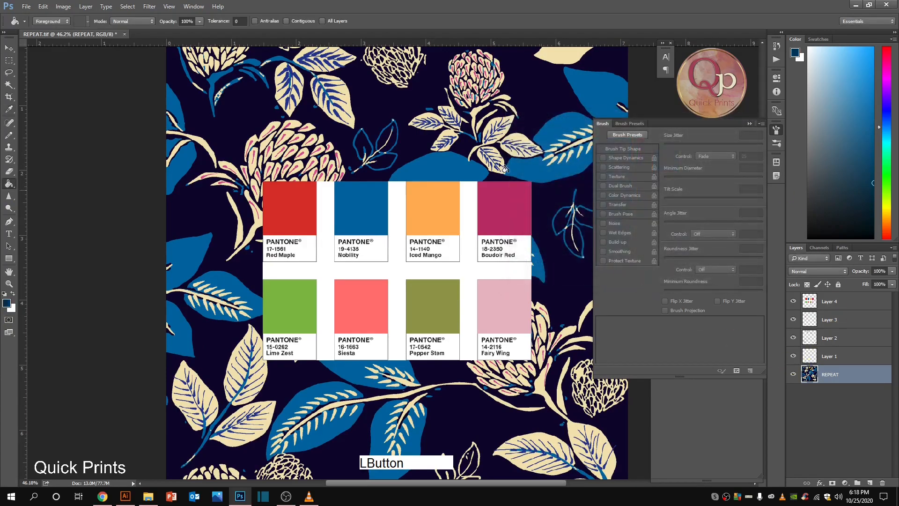
pyautogui.click(401, 124)
pyautogui.scroll(-2, 400, 133)
pyautogui.scroll(1, 396, 146)
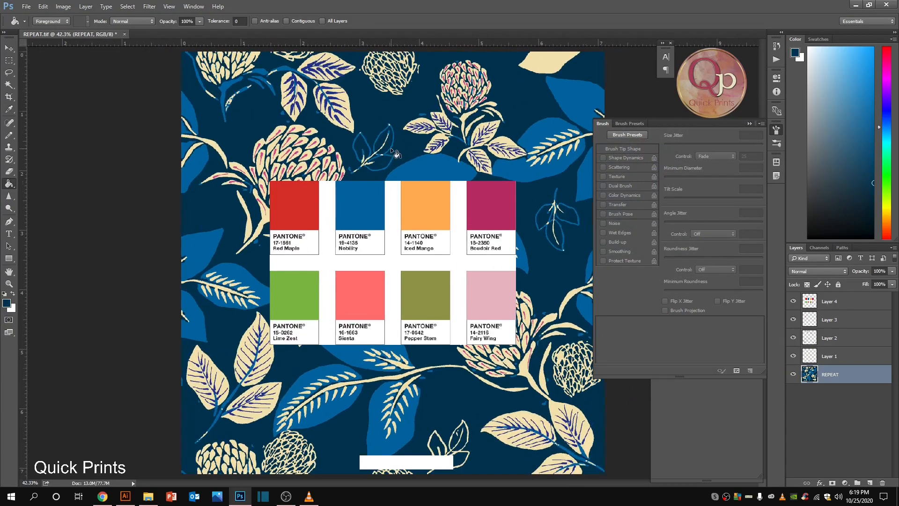
pyautogui.scroll(2, 395, 152)
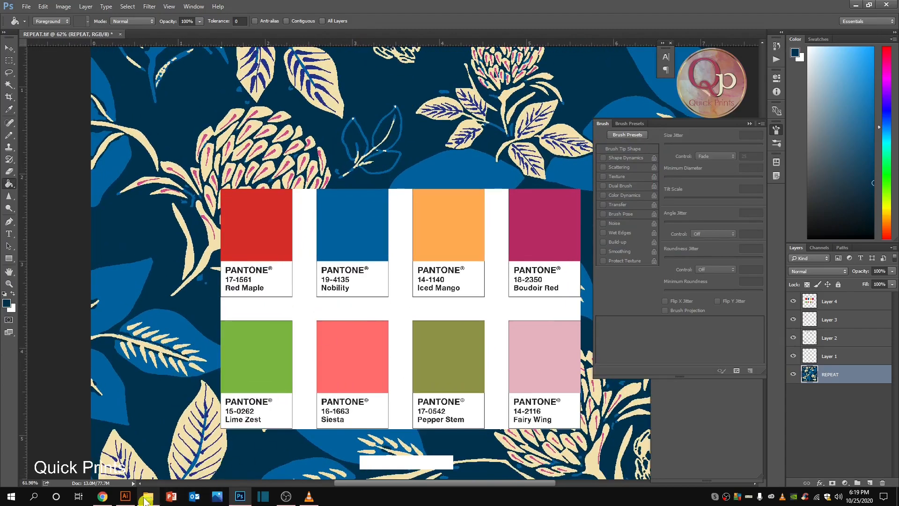
# Step: Switch to Chrome, browse other palettes, preview the ISPO Textrends Color trends fall/winter 2020/2021 palette, and copy the image
pyautogui.click(102, 496)
pyautogui.scroll(-1, 229, 308)
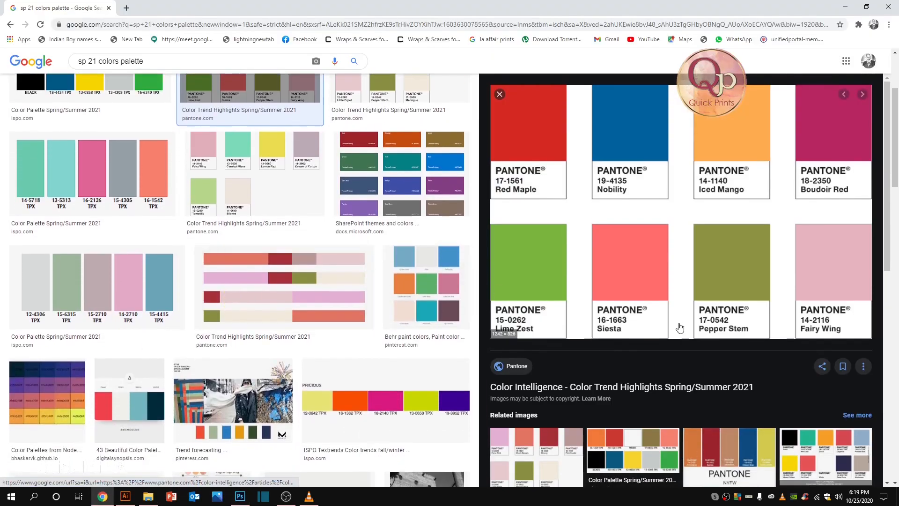
pyautogui.scroll(-3, 679, 325)
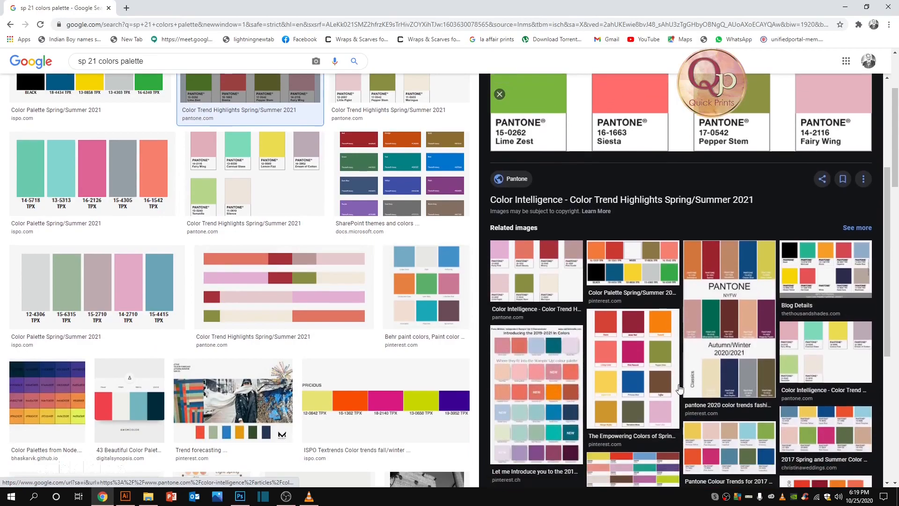
pyautogui.click(699, 349)
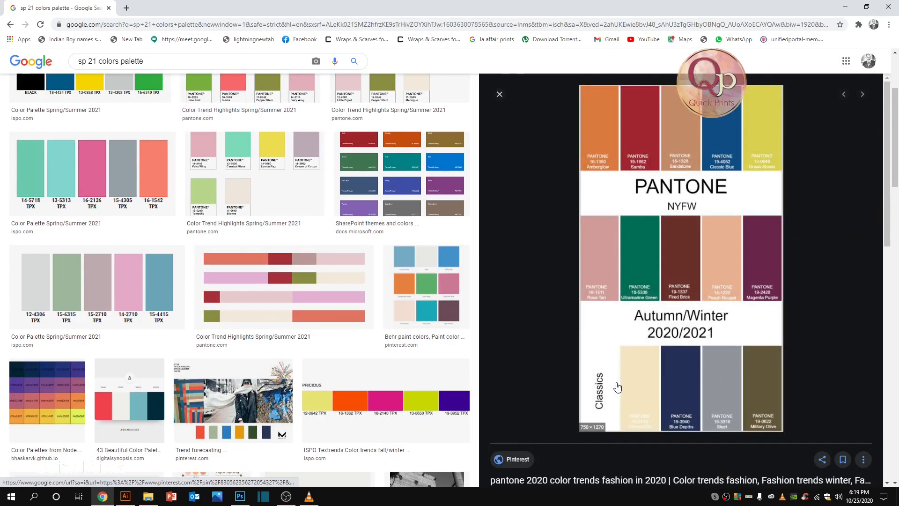
pyautogui.scroll(-7, 186, 318)
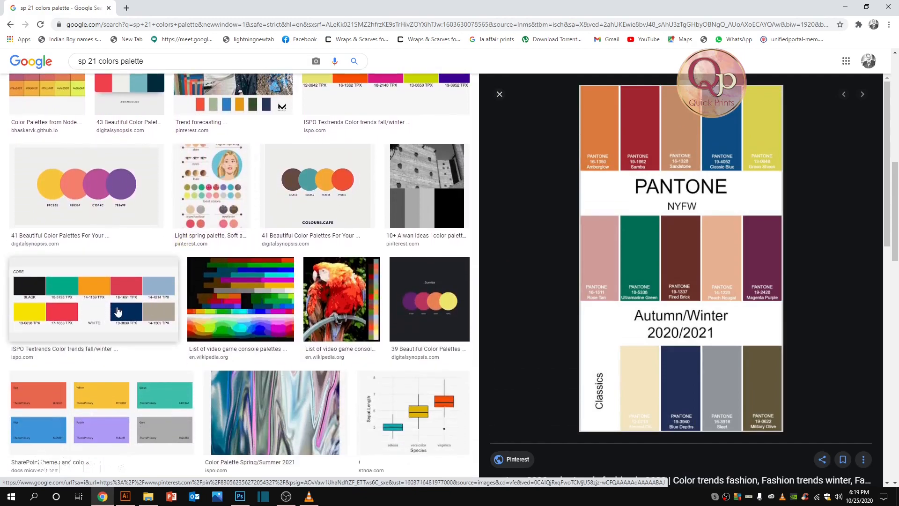
pyautogui.click(118, 313)
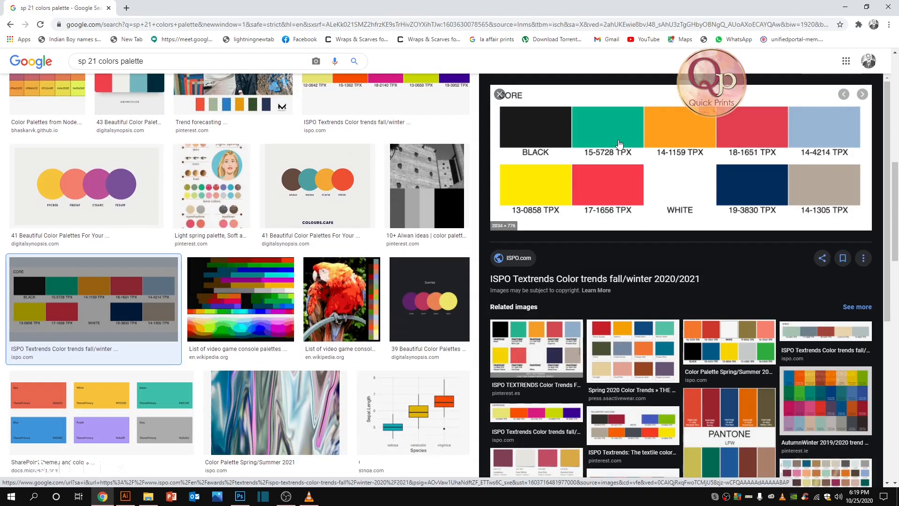
pyautogui.rightClick(618, 143)
pyautogui.click(646, 252)
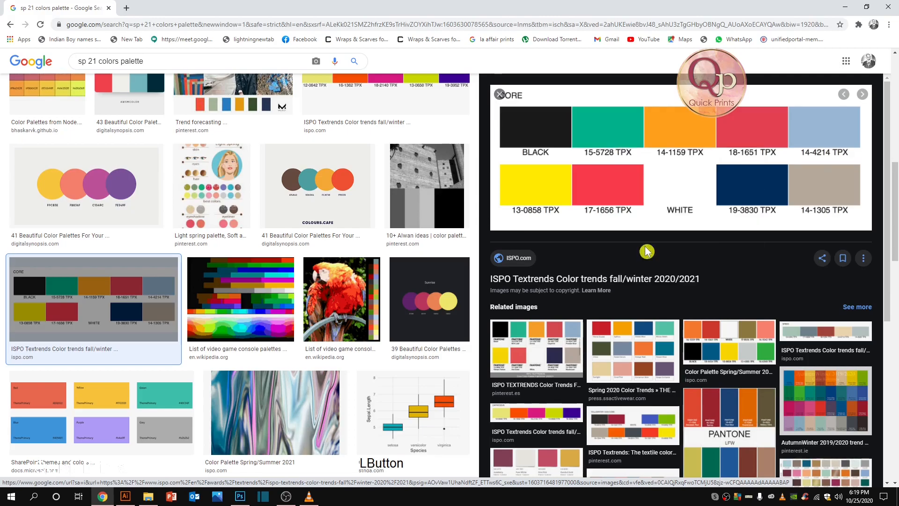
# Step: Switch back to Photoshop, hide the Pantone palette layer, and paste the ISPO palette as a new layer above all others
pyautogui.click(240, 496)
pyautogui.click(793, 302)
pyautogui.hotkey('ctrl', 'v')
pyautogui.scroll(-2, 363, 248)
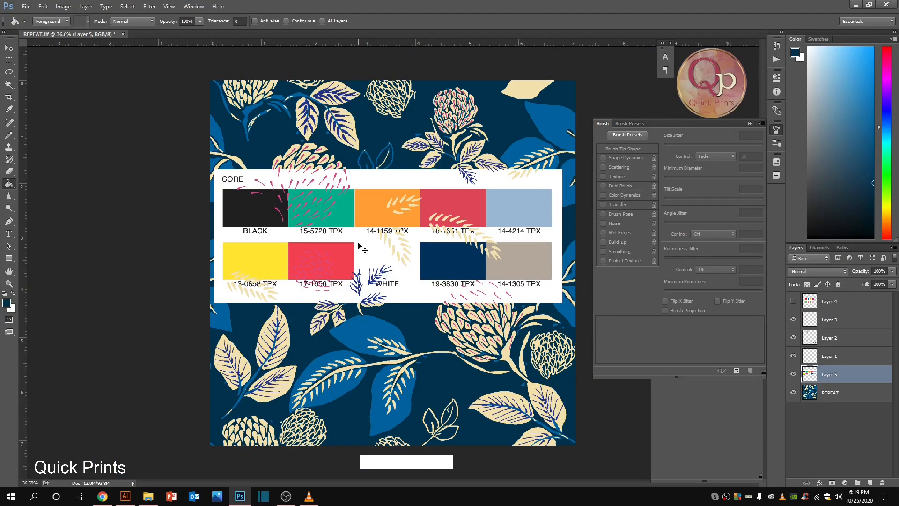
pyautogui.hotkey('ctrl', 'shift', ']')
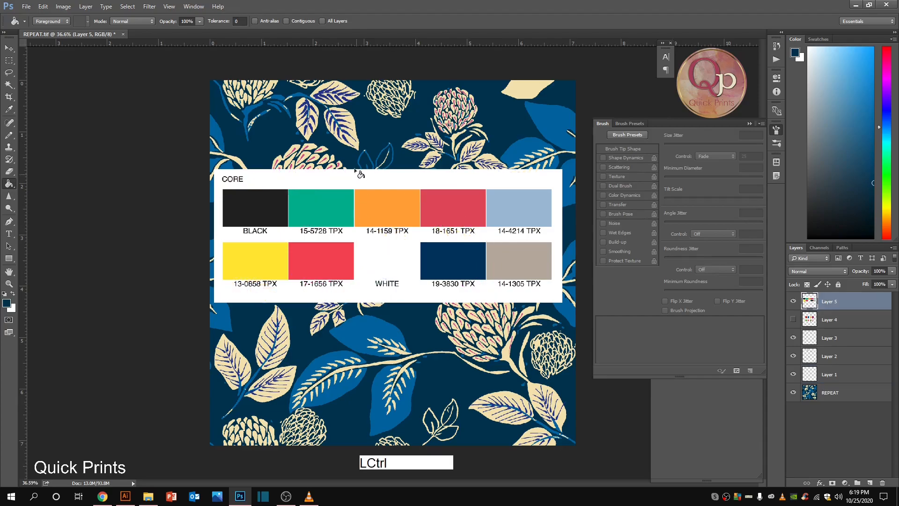
# Step: Sample the palette's 19-3830 TPX navy, make the REPEAT layer active, and fill the pattern's background with it
pyautogui.scroll(2, 367, 236)
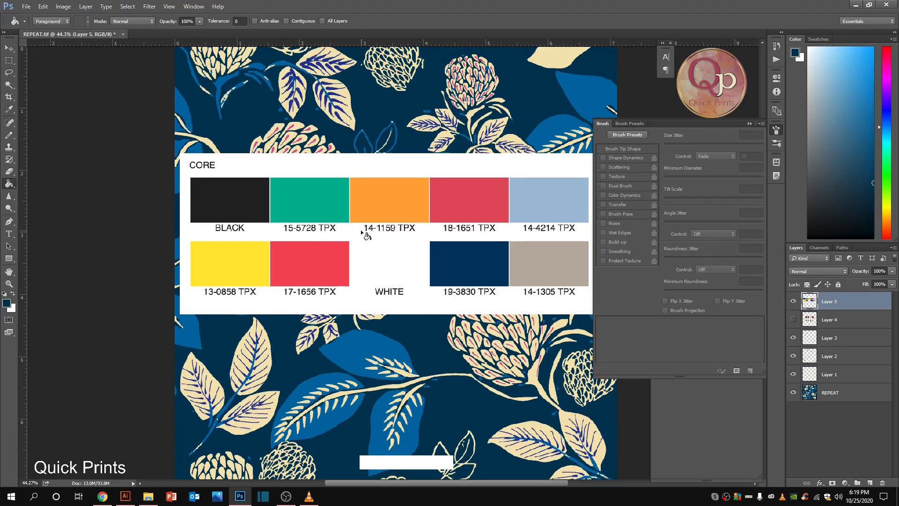
pyautogui.scroll(2, 302, 250)
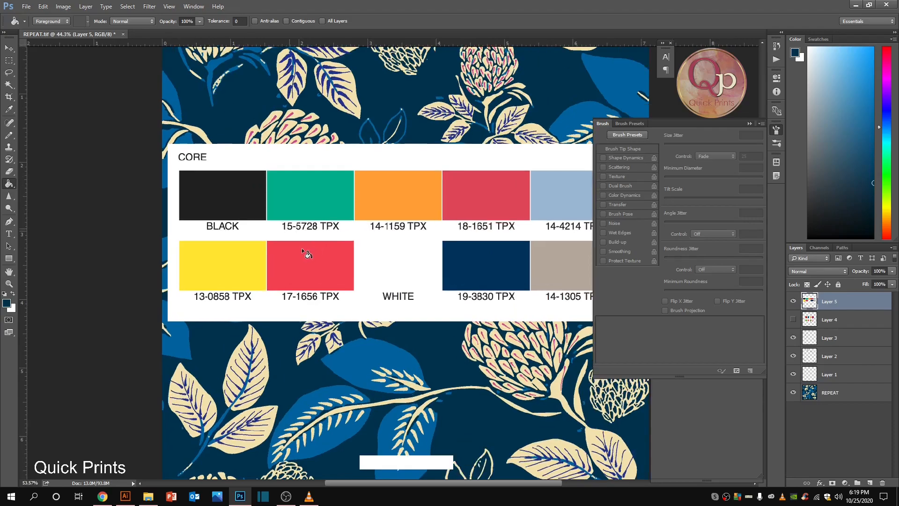
pyautogui.scroll(-3, 303, 250)
pyautogui.keyDown('alt'); pyautogui.click(465, 261); pyautogui.keyUp('alt')
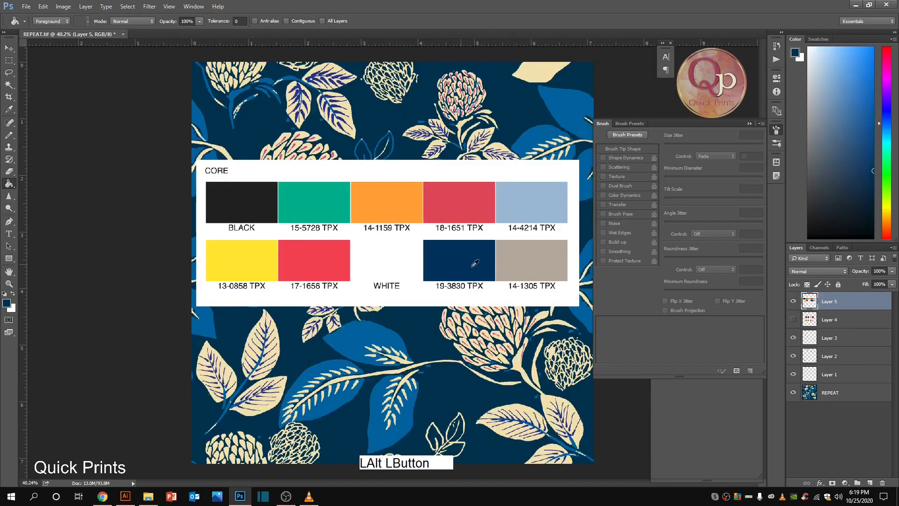
pyautogui.click(838, 399)
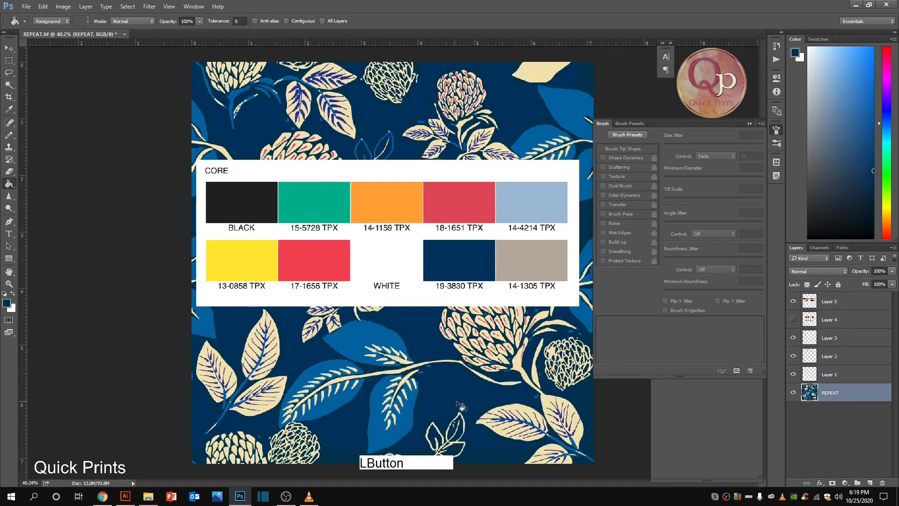
# Step: Darken the foreground colour to 001830 and refill the REPEAT layer's background with it
pyautogui.click(7, 303)
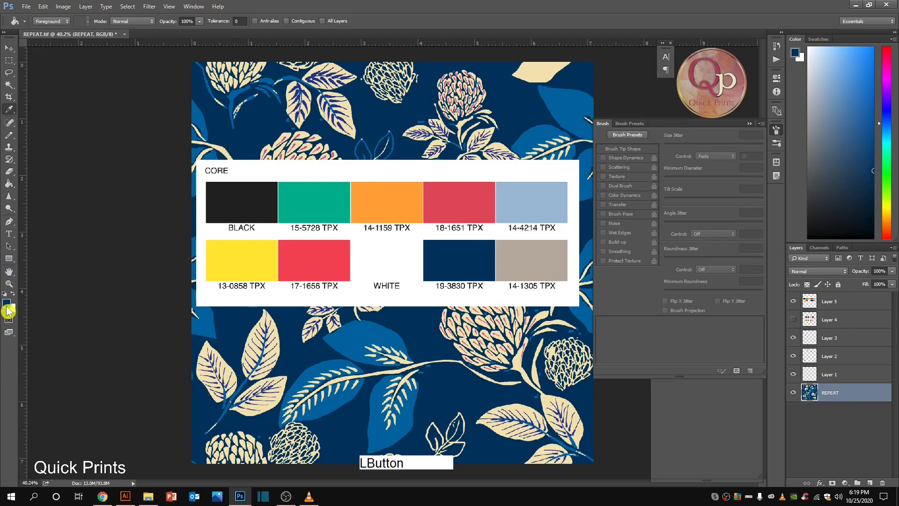
pyautogui.click(629, 232)
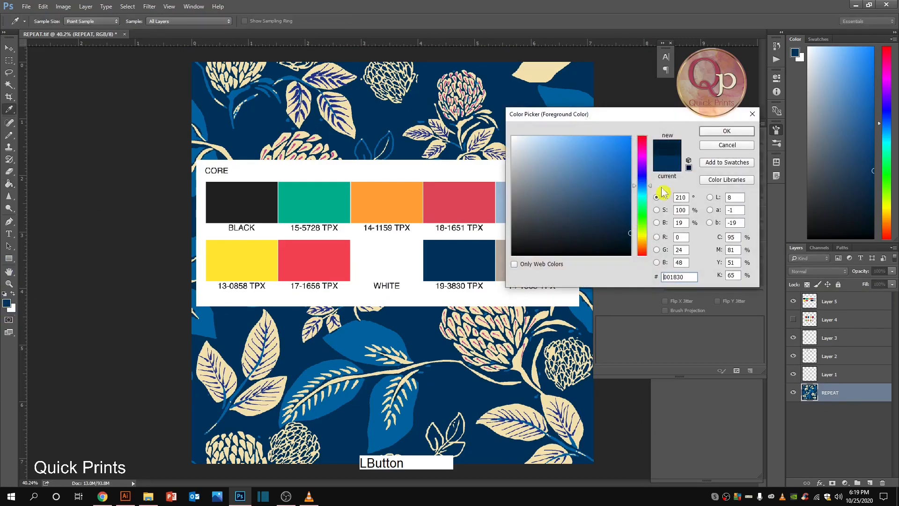
pyautogui.click(727, 131)
pyautogui.click(443, 401)
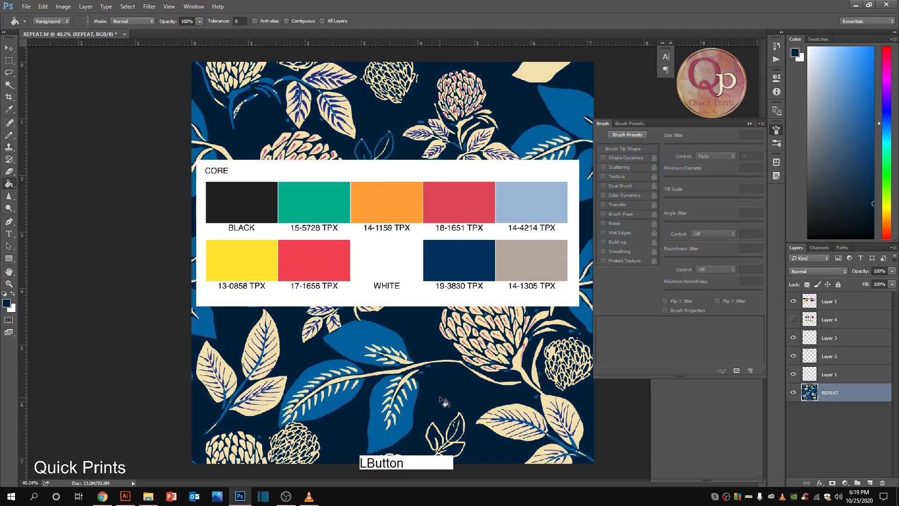
# Step: Sample the palette's 14-4214 TPX light blue and fill the large leaves of the REPEAT layer with it
pyautogui.keyDown('alt'); pyautogui.click(550, 201); pyautogui.keyUp('alt')
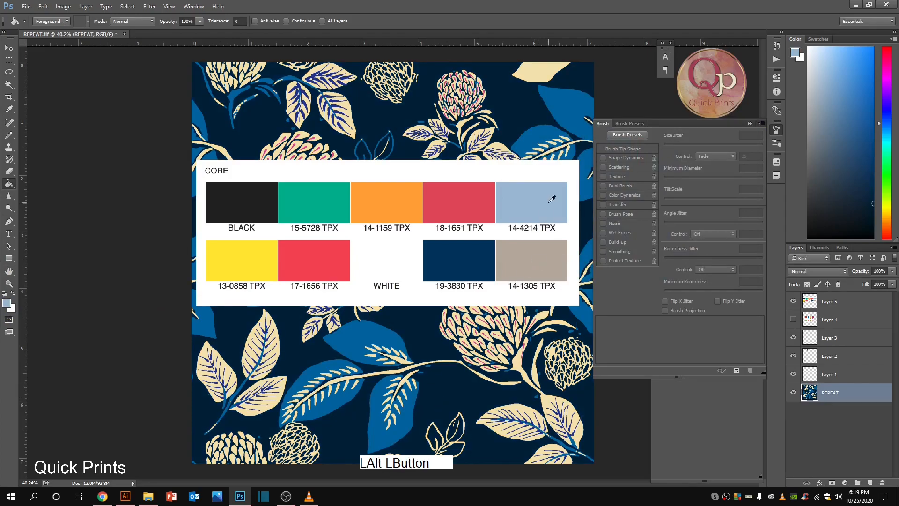
pyautogui.click(392, 396)
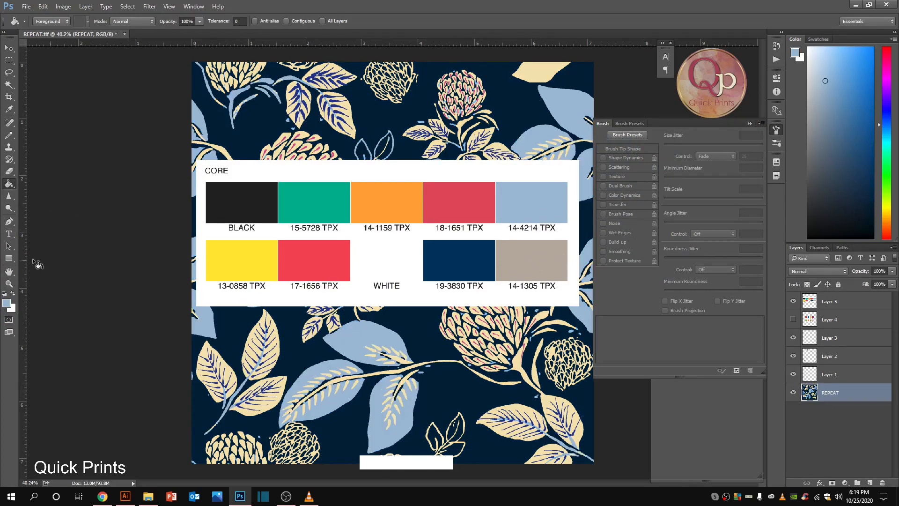
# Step: Set the foreground colour to muted blue 2f5882 and recolour the REPEAT layer's large leaves with it
pyautogui.click(6, 303)
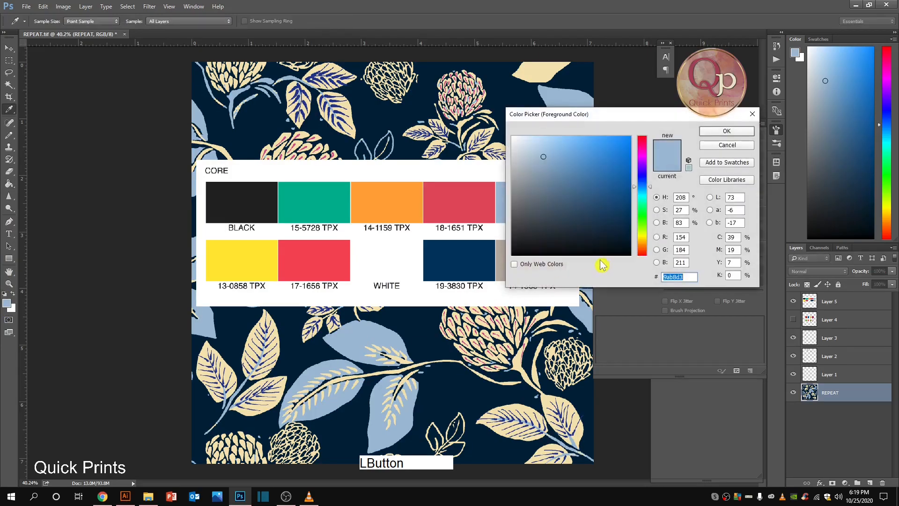
pyautogui.click(565, 192)
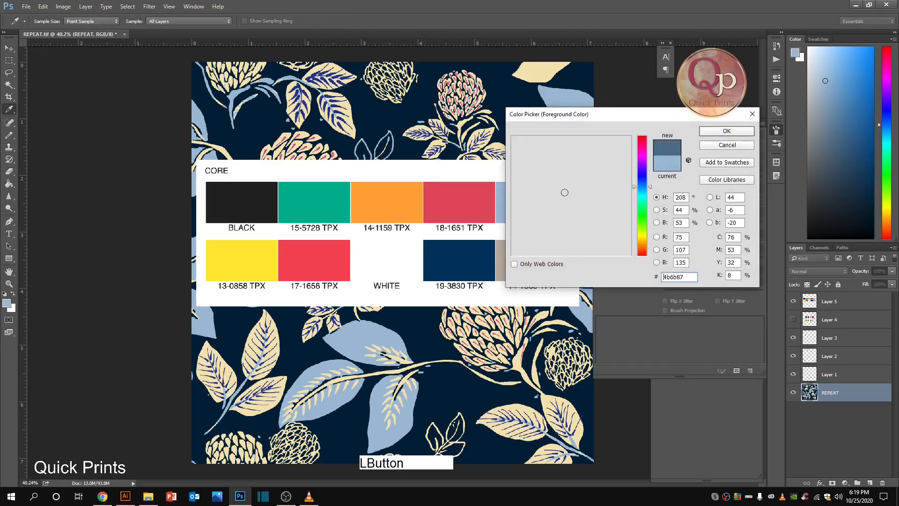
pyautogui.click(451, 389)
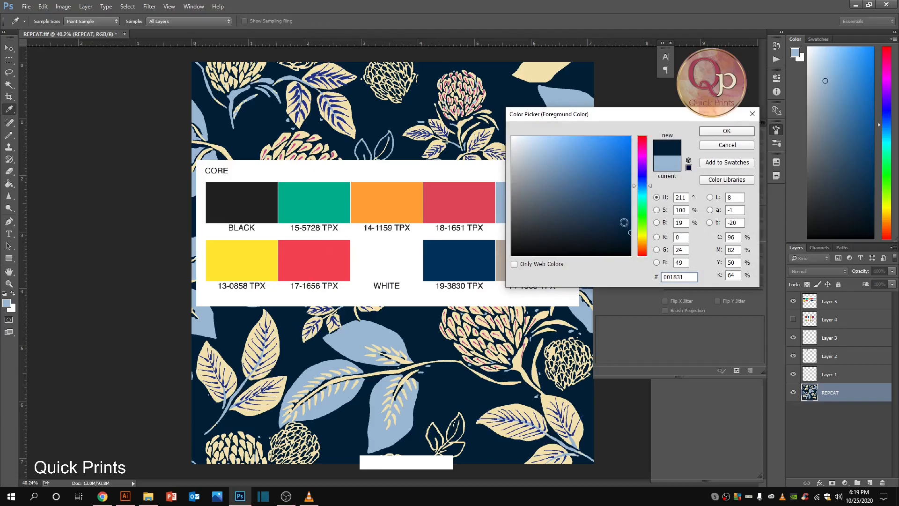
pyautogui.click(588, 195)
pyautogui.click(712, 133)
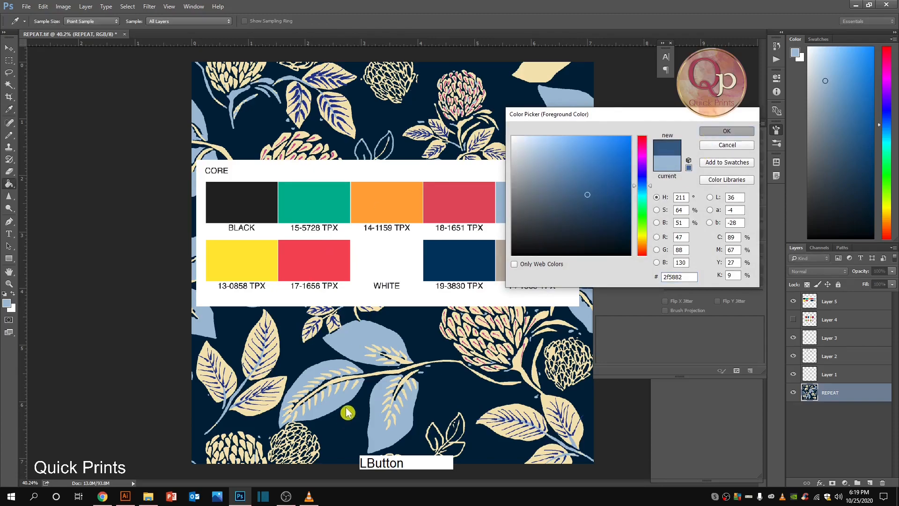
pyautogui.click(347, 337)
pyautogui.scroll(-2, 346, 345)
pyautogui.scroll(1, 344, 356)
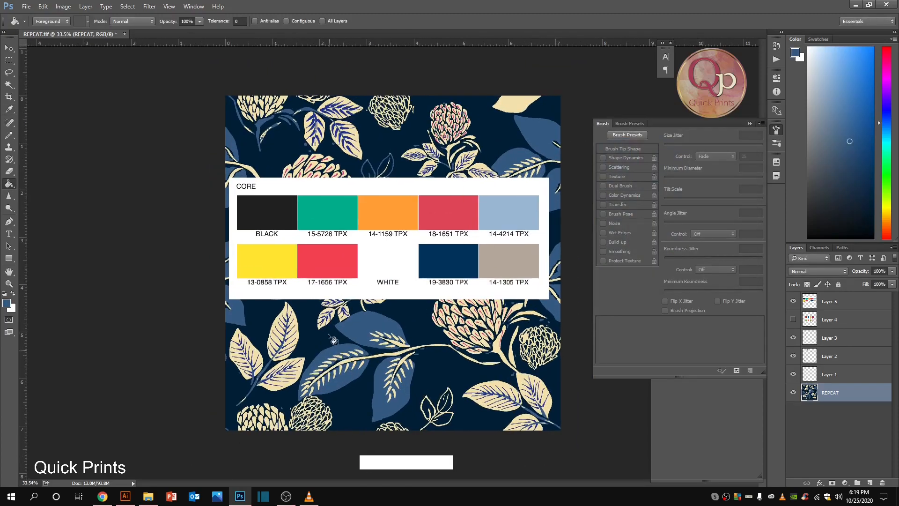
# Step: Sample the palette's 14-1305 TPX taupe and recolour the cream flowers, stems and leaves of the REPEAT layer with it
pyautogui.keyDown('alt'); pyautogui.click(497, 262); pyautogui.keyUp('alt')
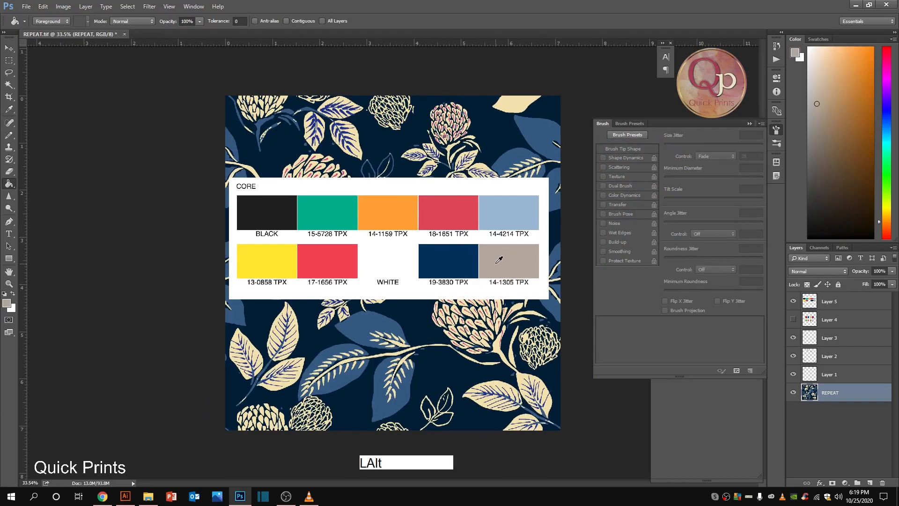
pyautogui.keyDown('ctrl'); pyautogui.rightClick(496, 345); pyautogui.keyUp('ctrl')
pyautogui.keyDown('ctrl'); pyautogui.click(510, 355); pyautogui.keyUp('ctrl')
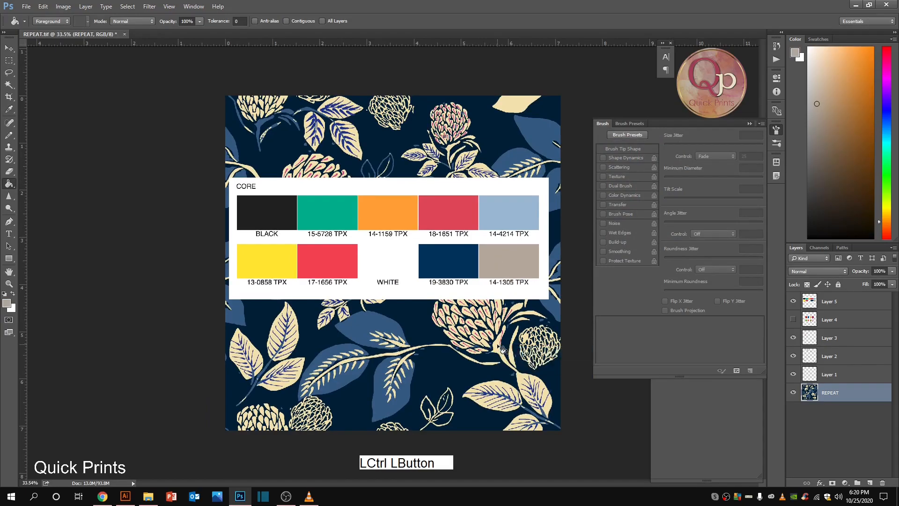
pyautogui.click(501, 348)
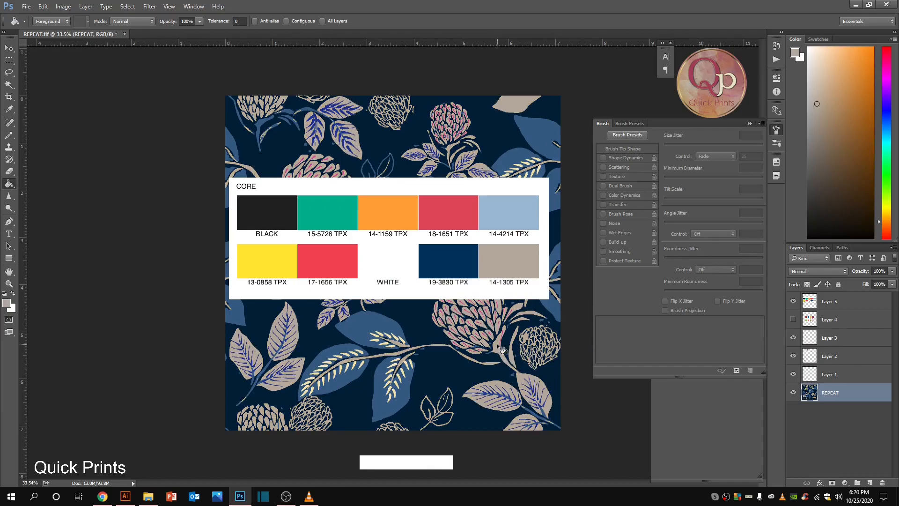
# Step: Sample the palette's 18-1651 TPX red, make Layer 1 active, and recolour the cream veins on the large blue leaves
pyautogui.scroll(1, 446, 267)
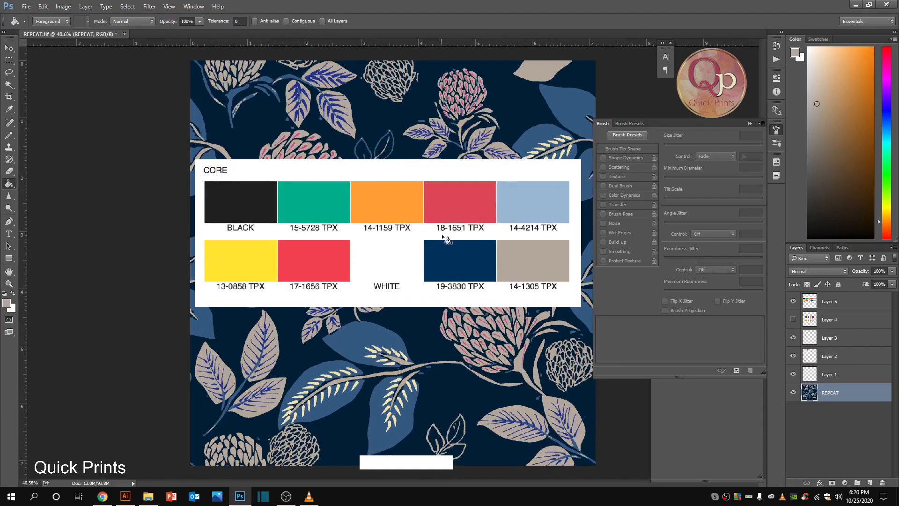
pyautogui.keyDown('alt'); pyautogui.click(448, 209); pyautogui.keyUp('alt')
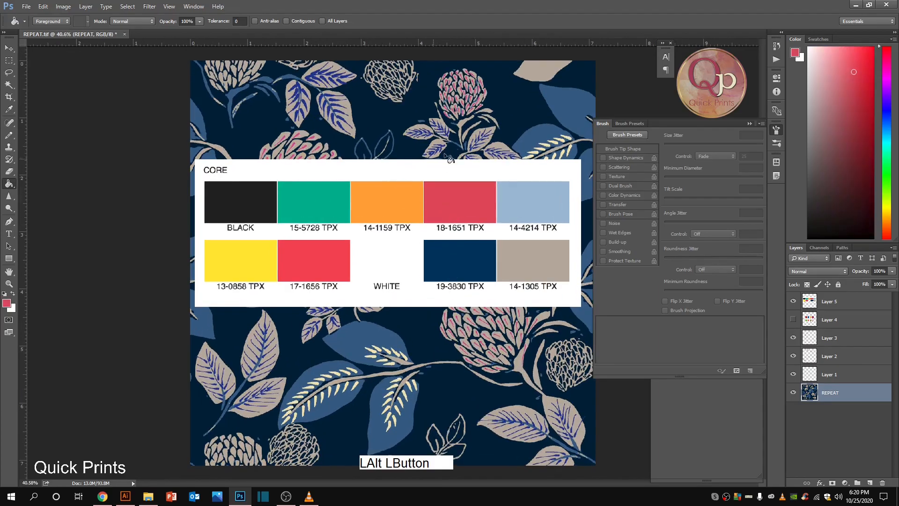
pyautogui.scroll(4, 439, 163)
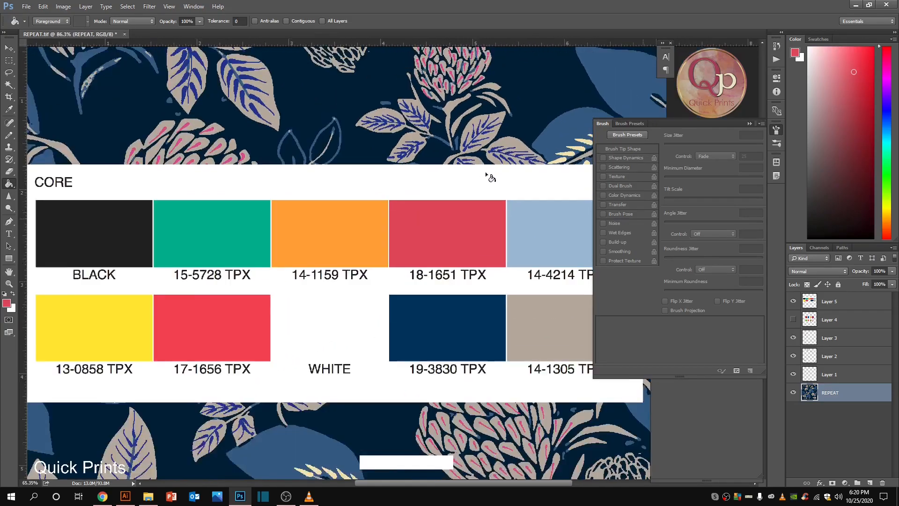
pyautogui.scroll(-4, 492, 175)
pyautogui.keyDown('ctrl'); pyautogui.rightClick(539, 167); pyautogui.keyUp('ctrl')
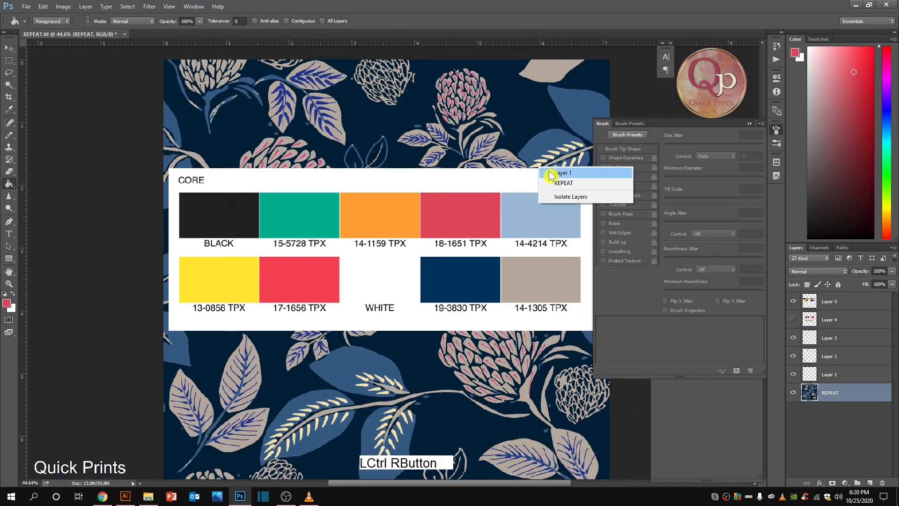
pyautogui.keyDown('ctrl'); pyautogui.click(546, 172); pyautogui.keyUp('ctrl')
pyautogui.click(543, 168)
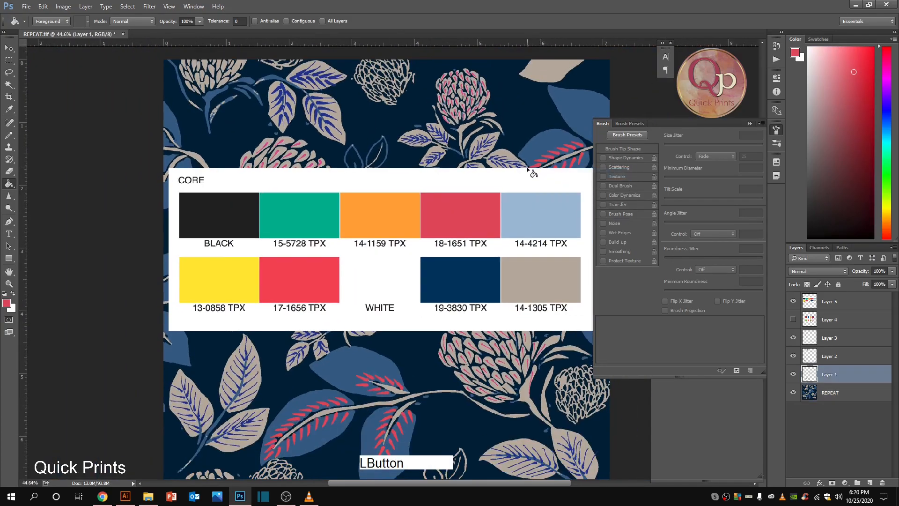
# Step: Undo the red fill on the leaf veins, then recolour the pink petal accents of Layer 3 with the sampled 18-1651 TPX red
pyautogui.hotkey('ctrl', 'z')
pyautogui.press('alt')
pyautogui.scroll(4, 487, 124)
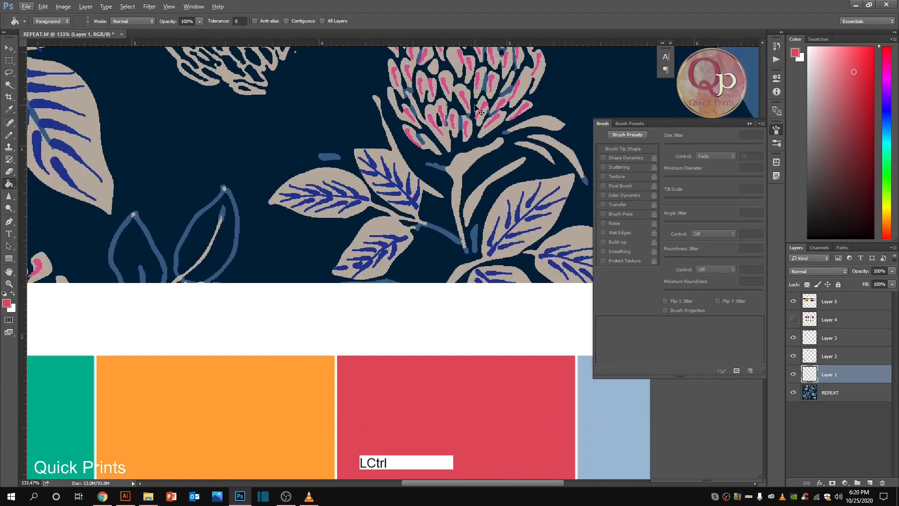
pyautogui.keyDown('ctrl'); pyautogui.rightClick(485, 108); pyautogui.keyUp('ctrl')
pyautogui.keyDown('ctrl'); pyautogui.click(490, 111); pyautogui.keyUp('ctrl')
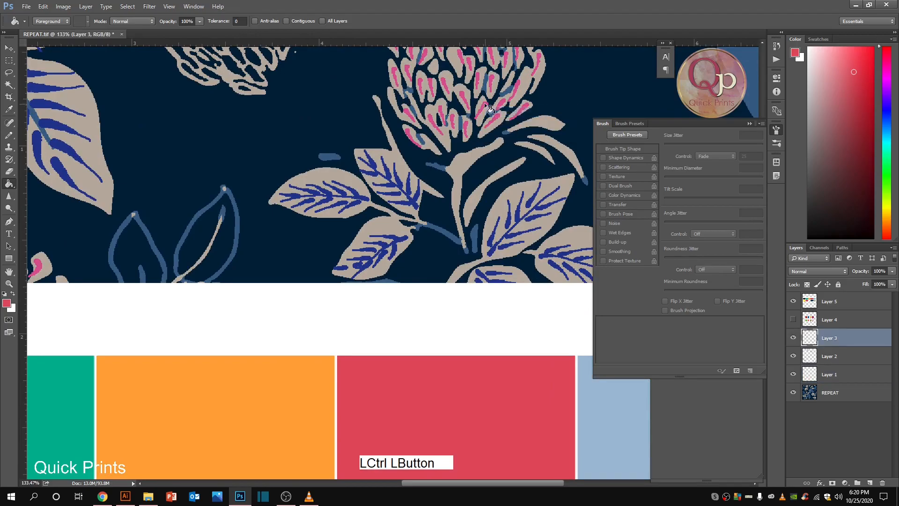
pyautogui.scroll(-4, 473, 120)
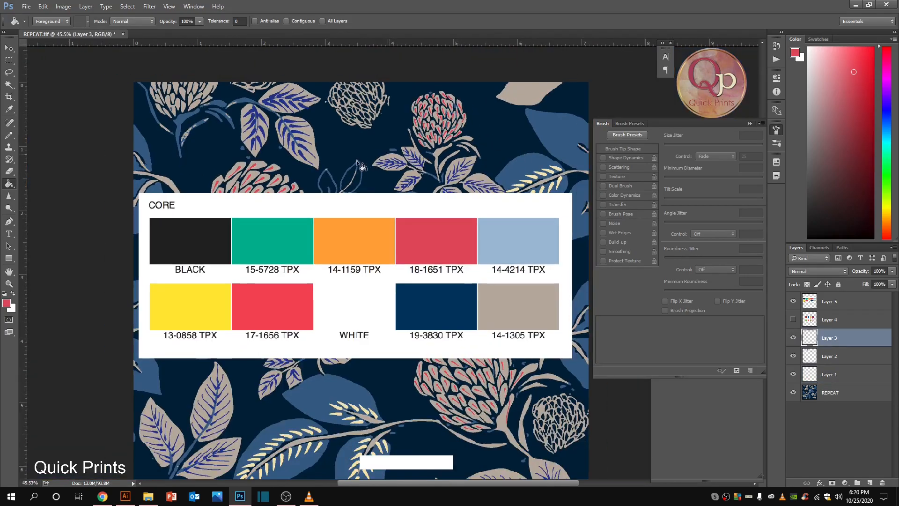
pyautogui.scroll(1, 313, 413)
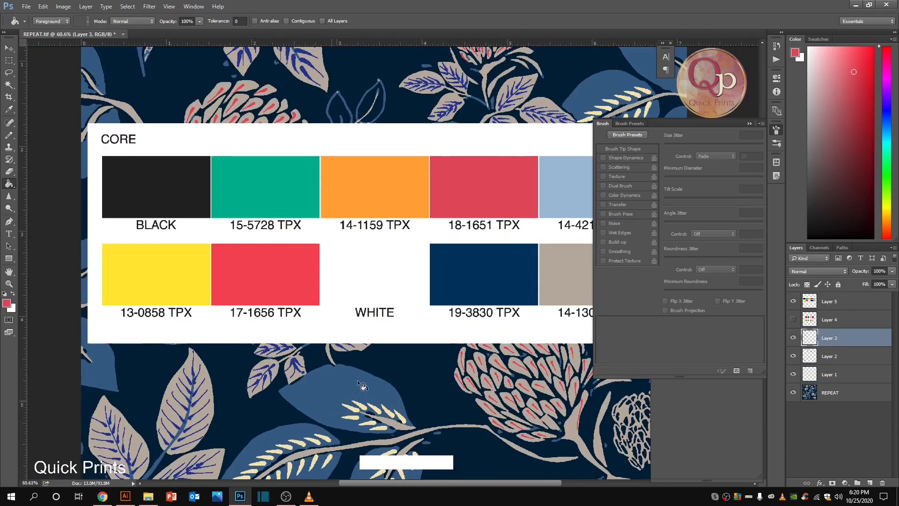
pyautogui.scroll(-1, 462, 287)
# Step: Sample the palette's 14-1305 TPX taupe, make Layer 1 active, and recolour the cream veins on the large blue leaves
pyautogui.keyDown('alt'); pyautogui.click(534, 259); pyautogui.keyUp('alt')
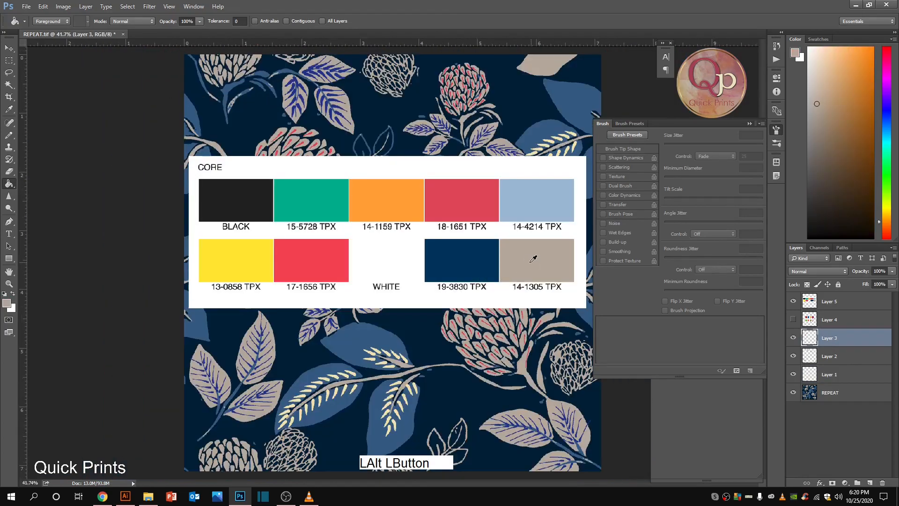
pyautogui.keyDown('ctrl'); pyautogui.rightClick(541, 153); pyautogui.keyUp('ctrl')
pyautogui.click(561, 157)
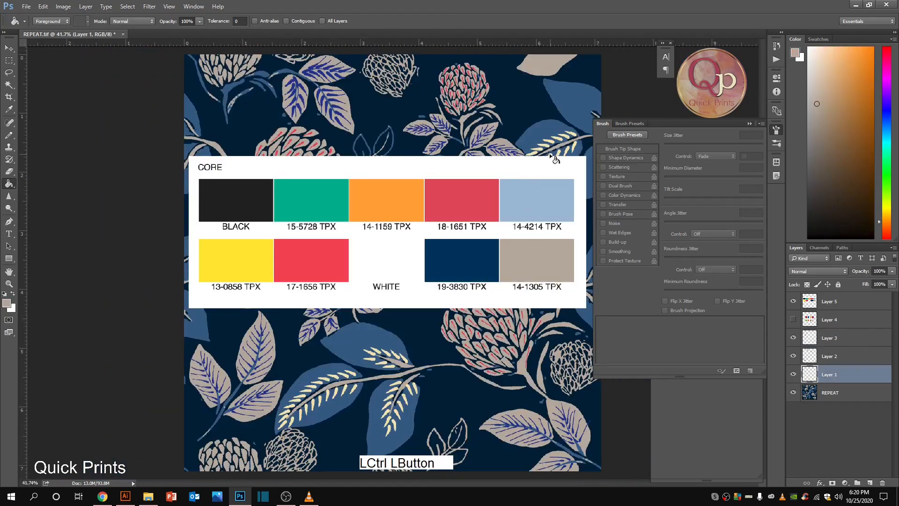
pyautogui.click(542, 151)
pyautogui.scroll(-3, 428, 215)
pyautogui.scroll(2, 366, 188)
pyautogui.scroll(4, 370, 192)
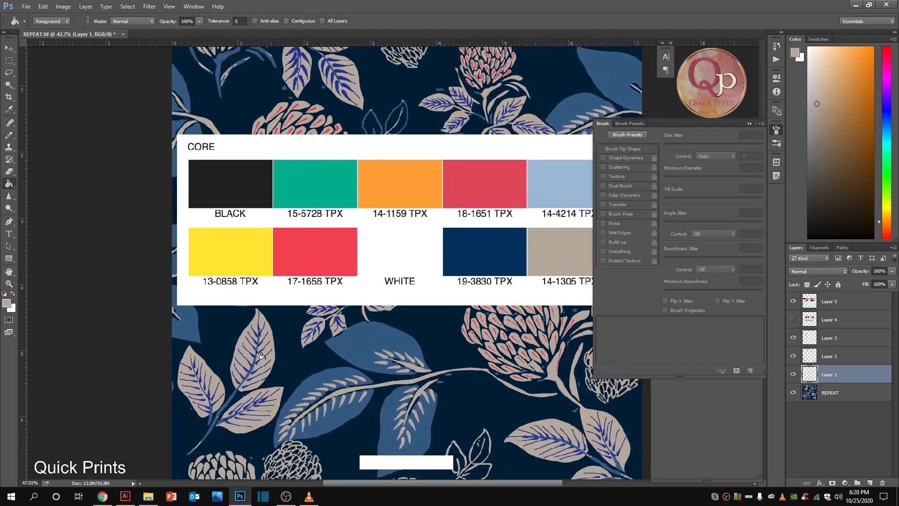
pyautogui.scroll(-2, 322, 333)
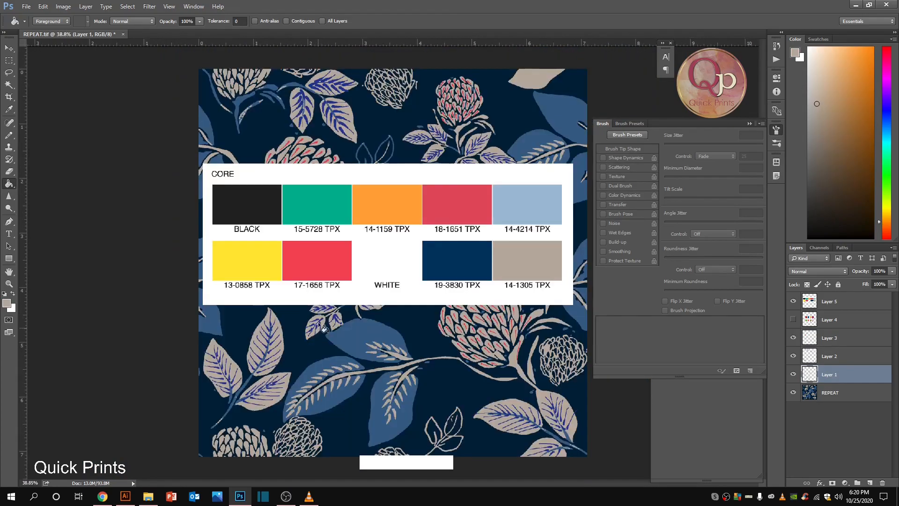
pyautogui.scroll(1, 375, 248)
# Step: Sample the palette's 14-1159 TPX orange, make Layer 2 active, and recolour the blue veins on the small taupe leaves
pyautogui.keyDown('alt'); pyautogui.click(380, 208); pyautogui.keyUp('alt')
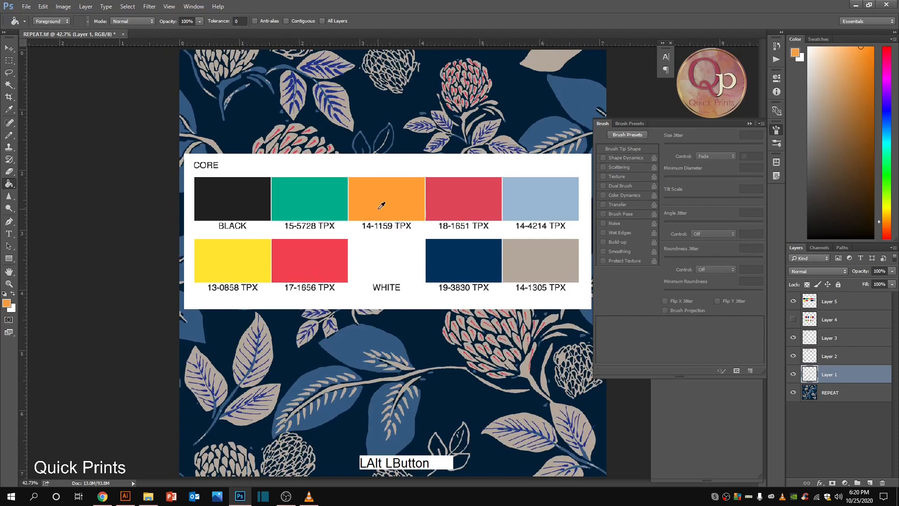
pyautogui.keyDown('ctrl'); pyautogui.rightClick(261, 396); pyautogui.keyUp('ctrl')
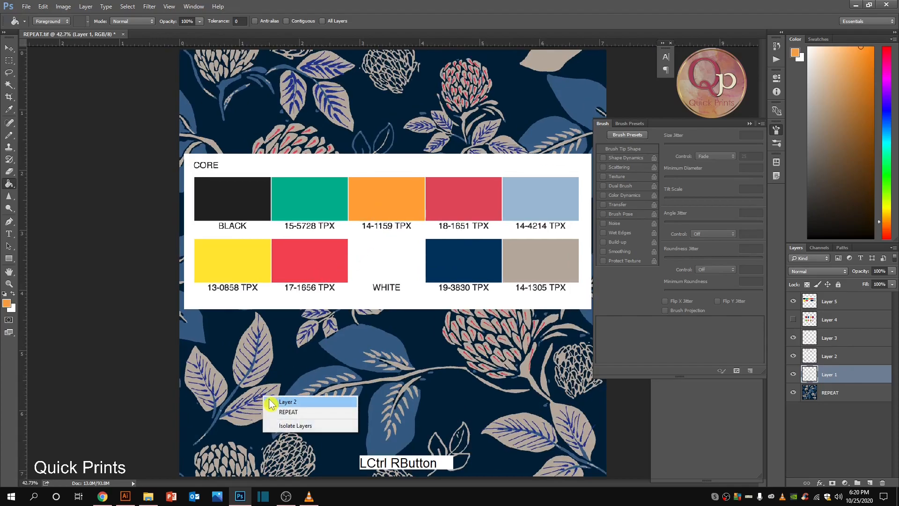
pyautogui.keyDown('ctrl'); pyautogui.click(264, 399); pyautogui.keyUp('ctrl')
pyautogui.click(266, 403)
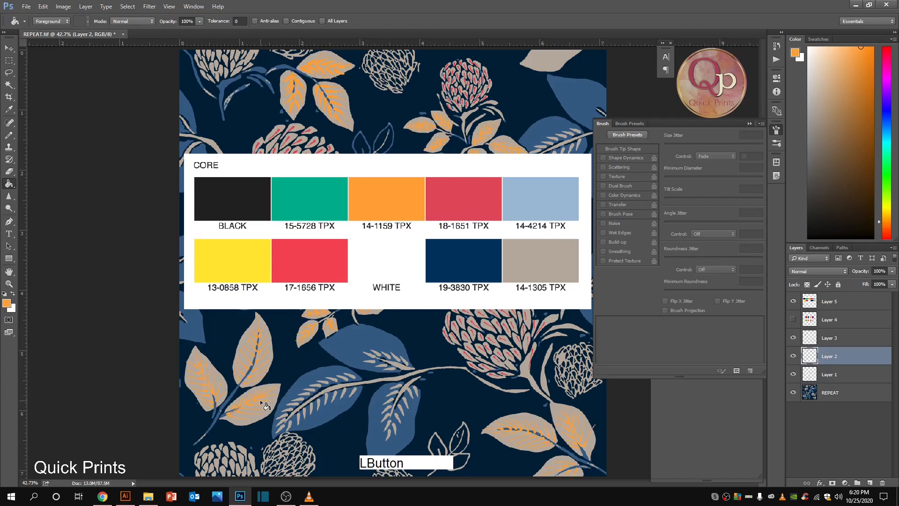
pyautogui.scroll(-3, 265, 406)
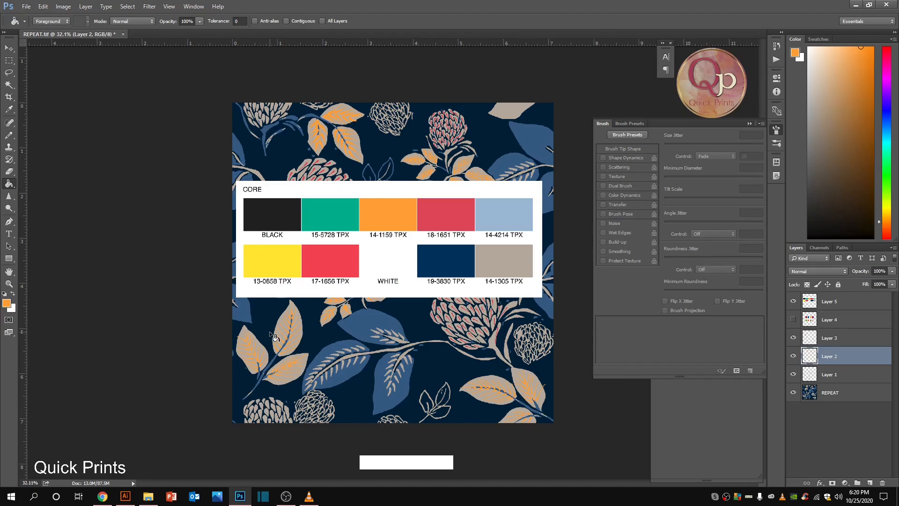
pyautogui.scroll(3, 345, 300)
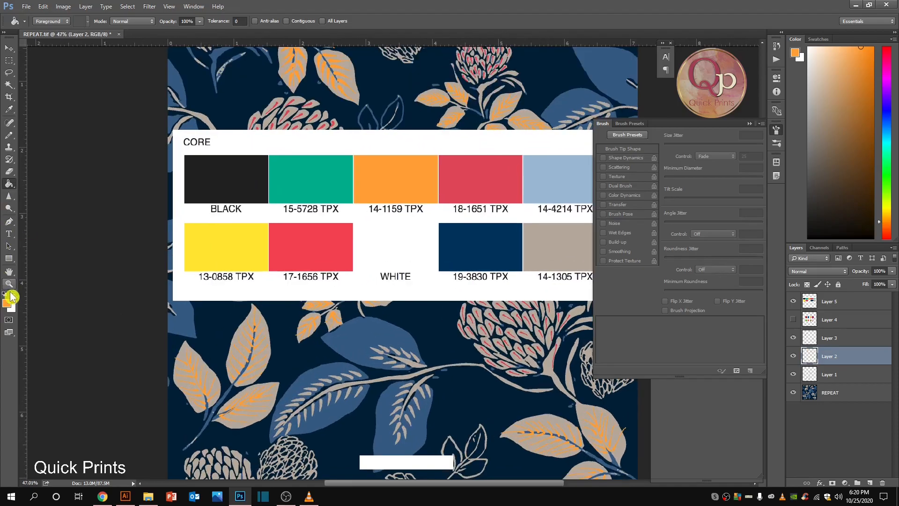
# Step: Change the foreground colour to a slightly darker orange and refill the leaf veins of Layer 2 with it
pyautogui.click(7, 303)
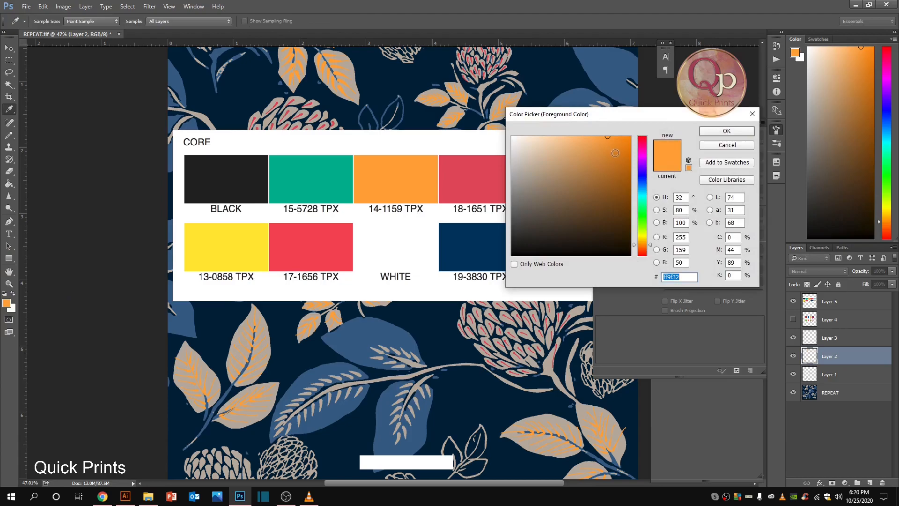
pyautogui.click(616, 153)
pyautogui.click(714, 136)
pyautogui.press('g')
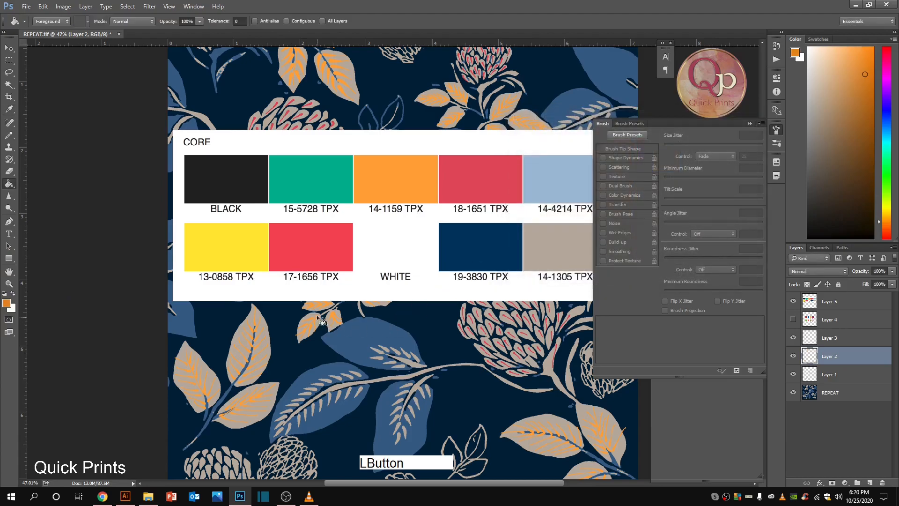
pyautogui.click(326, 308)
pyautogui.scroll(-2, 314, 322)
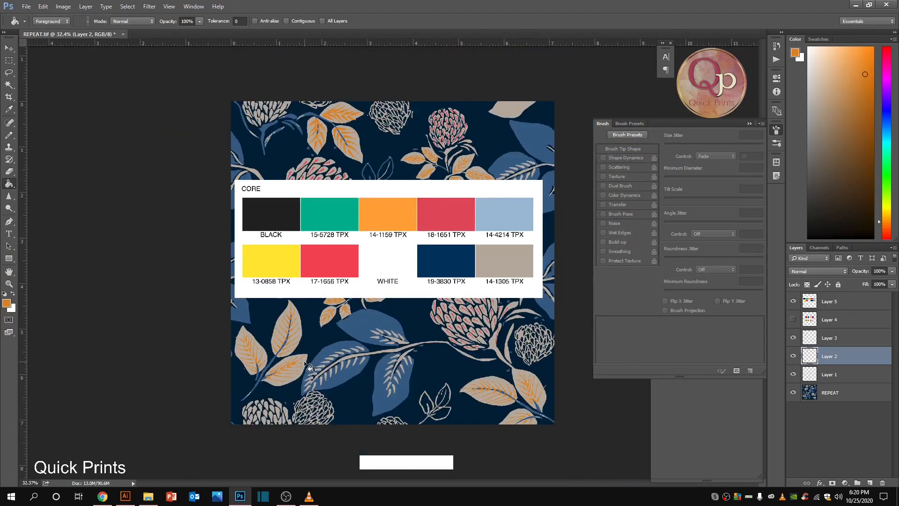
# Step: Hide the palette on Layer 5 and check the recoloured pattern without it
pyautogui.click(793, 302)
pyautogui.scroll(2, 345, 284)
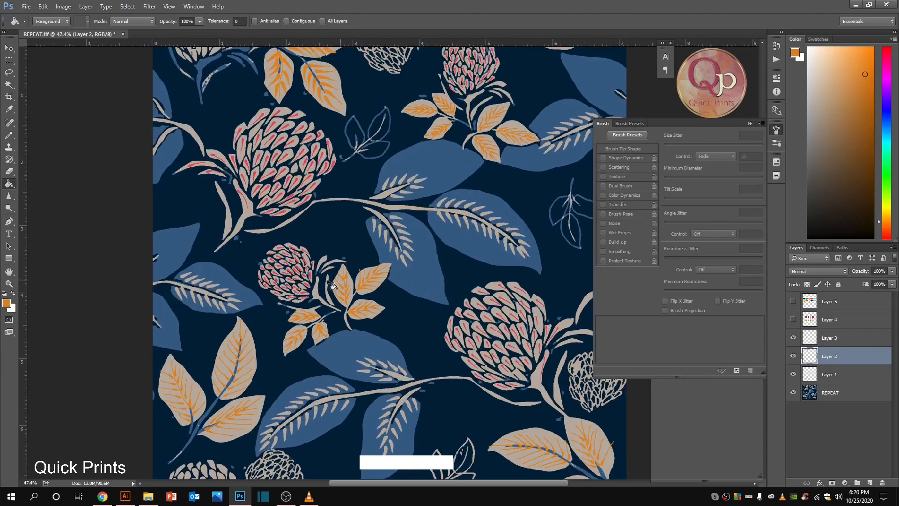
pyautogui.scroll(-2, 320, 285)
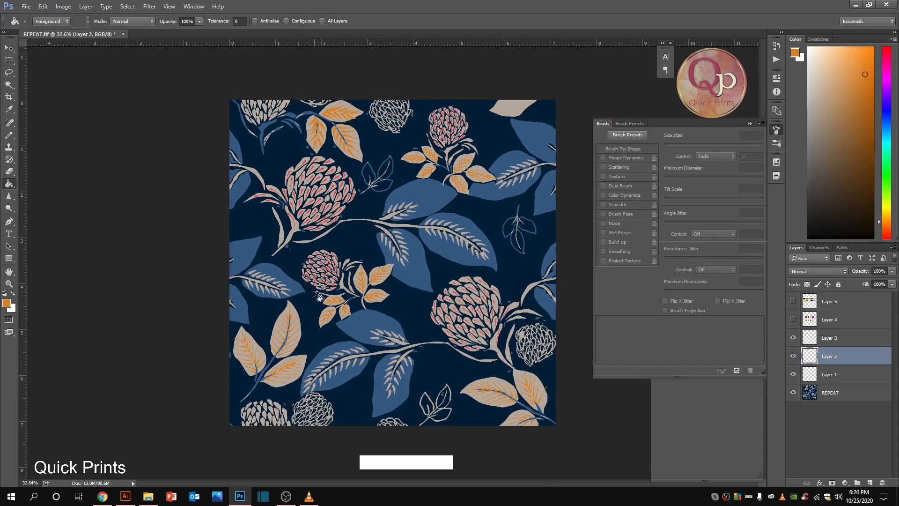
pyautogui.scroll(3, 319, 296)
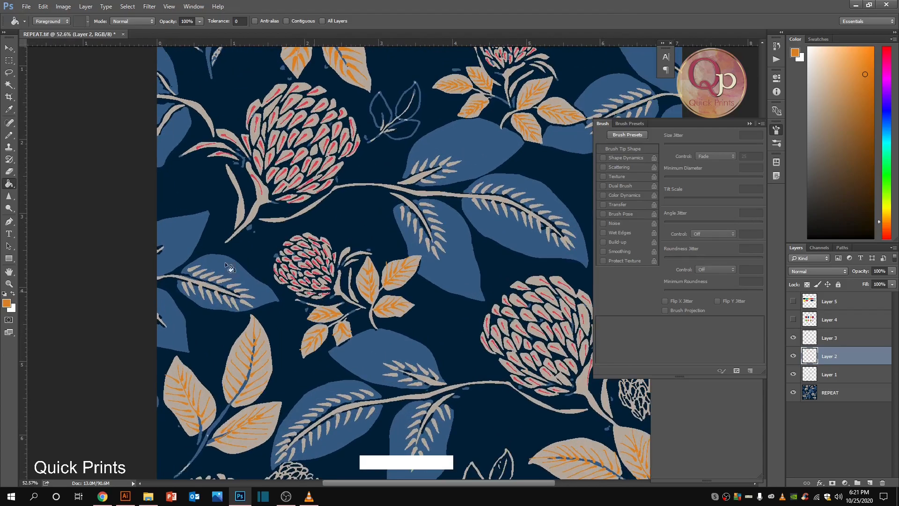
# Step: Make the REPEAT layer active and hide Layers 1, 2 and 3
pyautogui.click(825, 398)
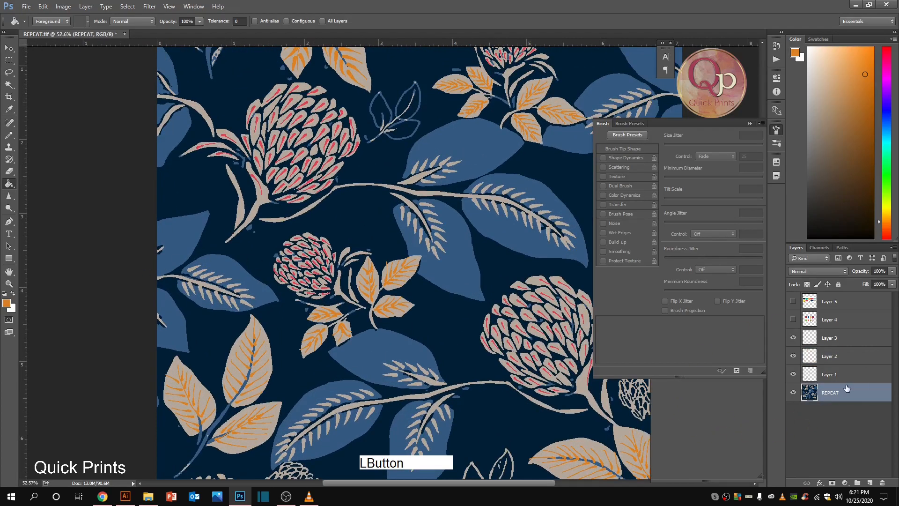
pyautogui.click(794, 374)
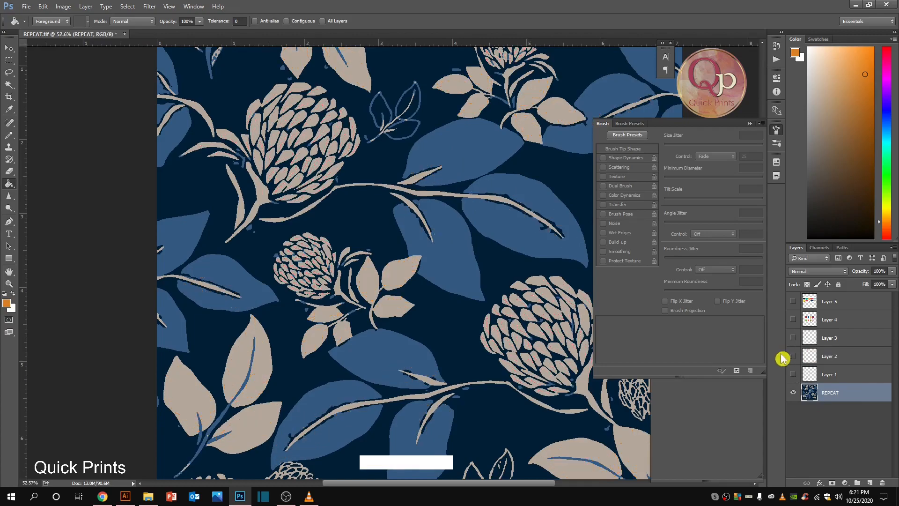
pyautogui.scroll(-2, 182, 292)
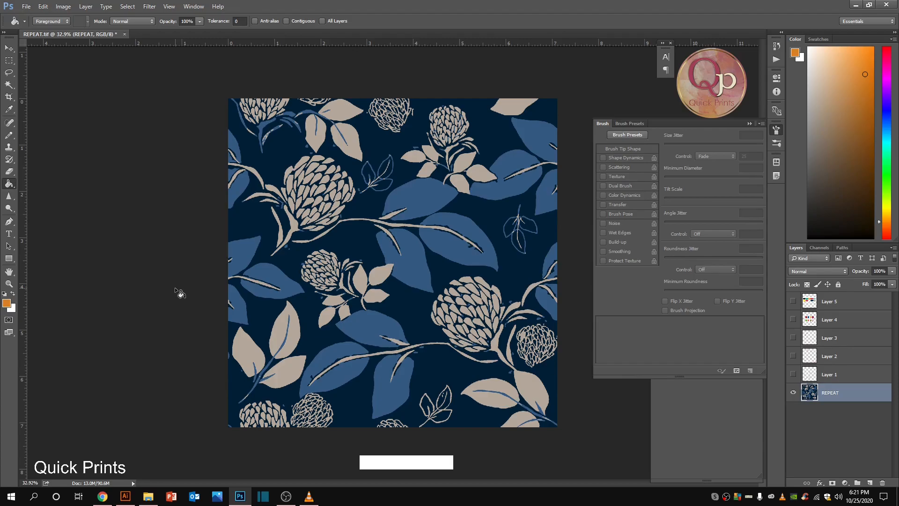
pyautogui.click(834, 392)
# Step: Select all the blue leaf areas of the REPEAT layer with the Magic Wand at tolerance 0, with anti-alias and contiguous off
pyautogui.press('w')
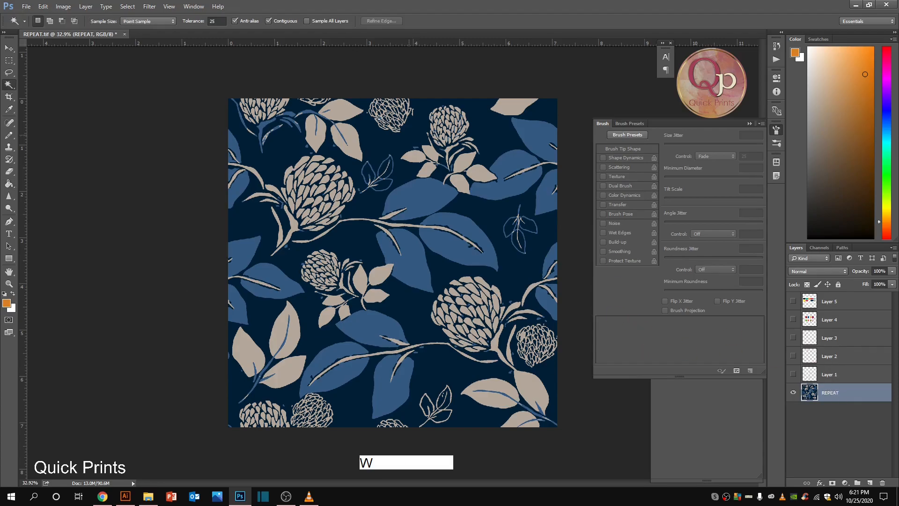
pyautogui.moveTo(218, 22); pyautogui.dragTo(177, 26)
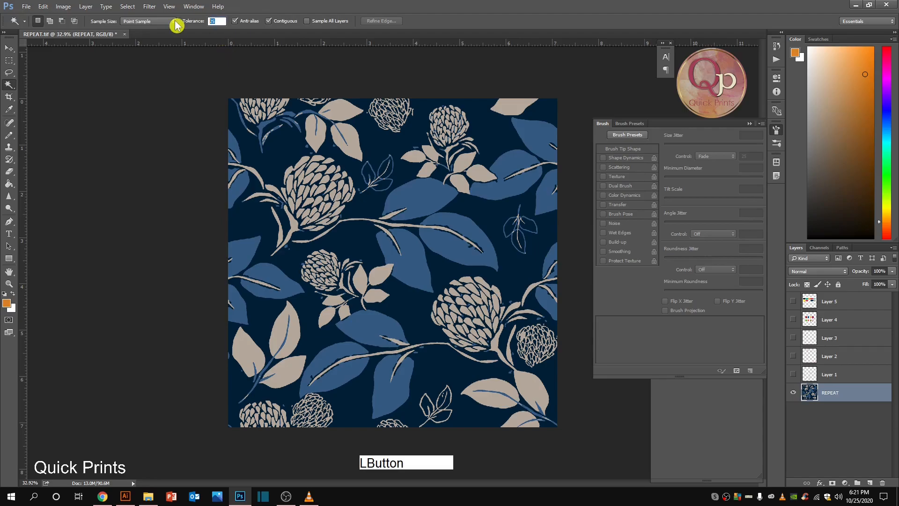
pyautogui.write('0')
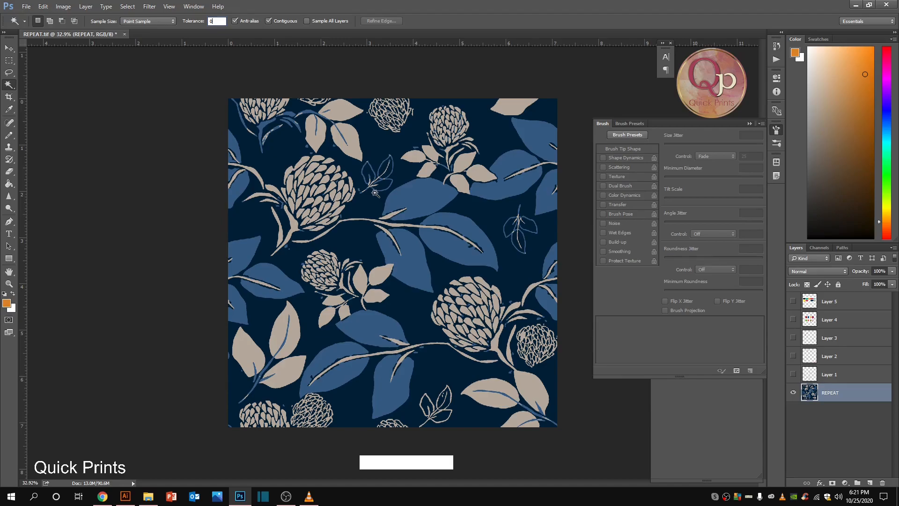
pyautogui.click(236, 21)
pyautogui.click(284, 23)
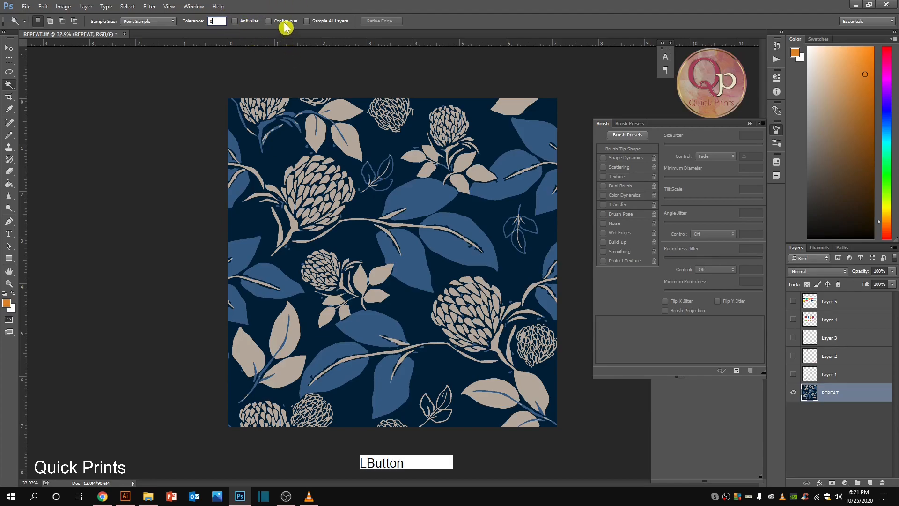
pyautogui.click(426, 200)
pyautogui.scroll(3, 403, 207)
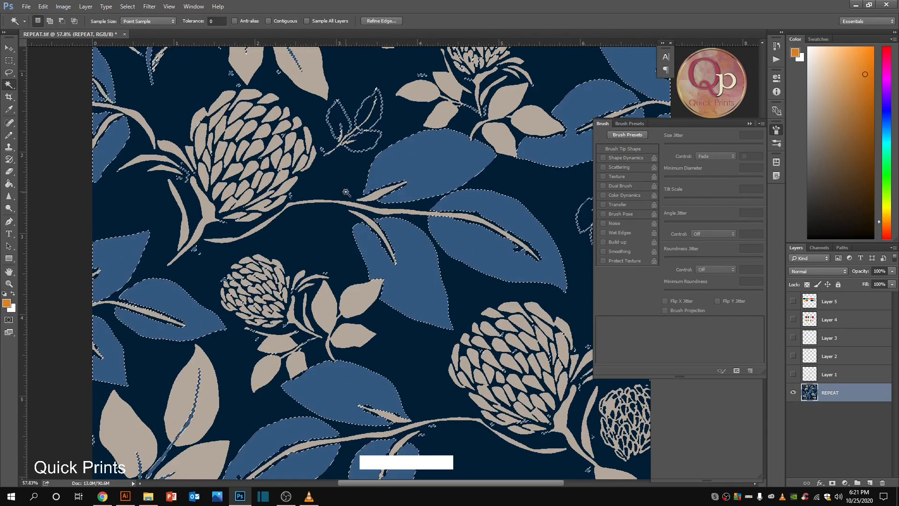
# Step: Contract the selection of the blue leaves by 8 pixels and check its outline around the leaves
pyautogui.click(129, 7)
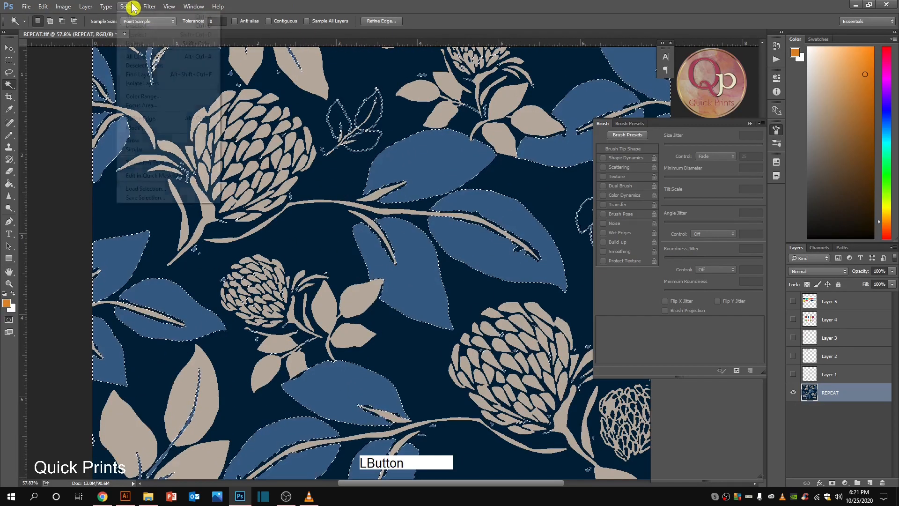
pyautogui.click(135, 128)
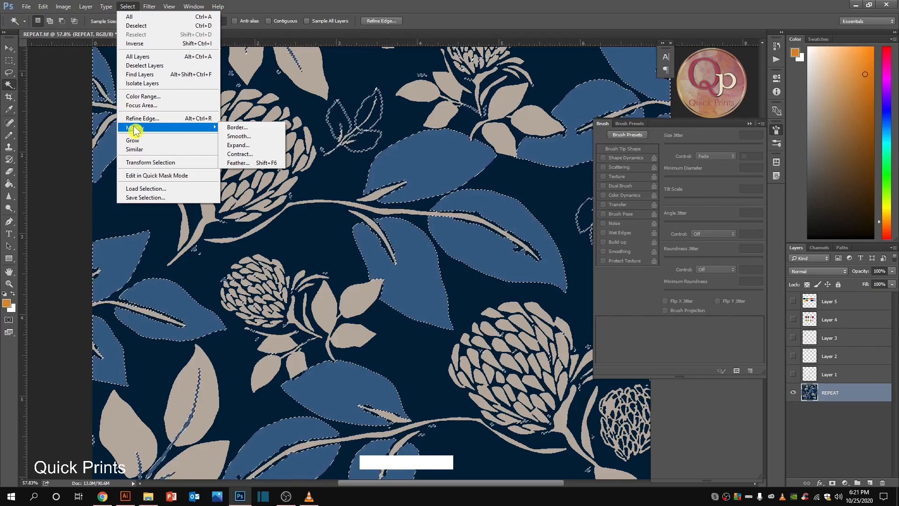
pyautogui.click(253, 157)
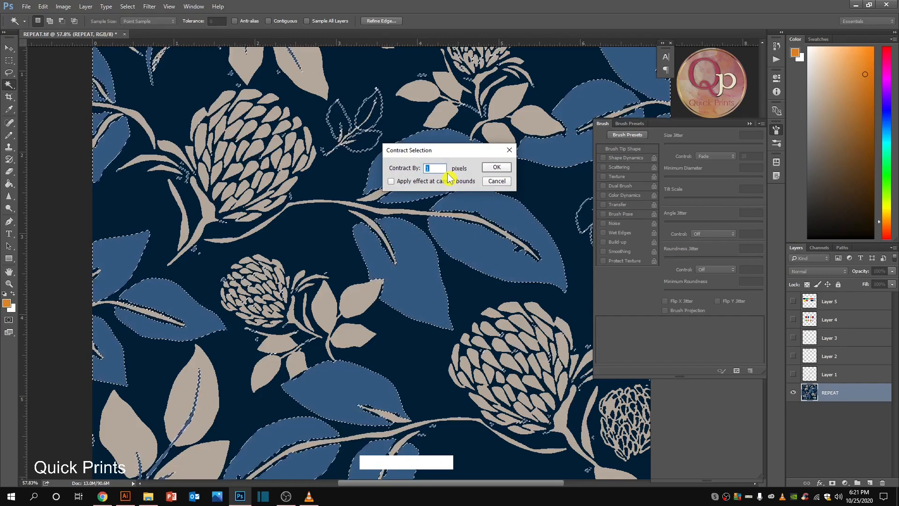
pyautogui.write('8')
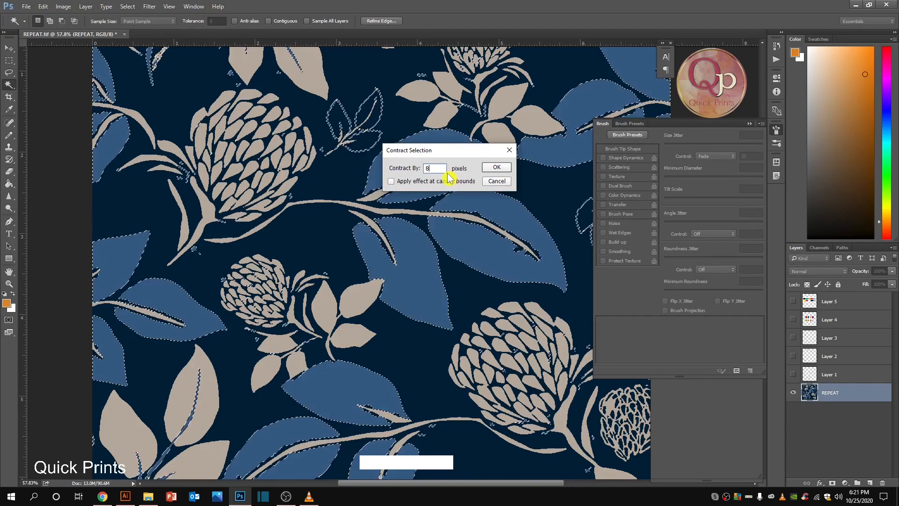
pyautogui.press('KP_Enter')
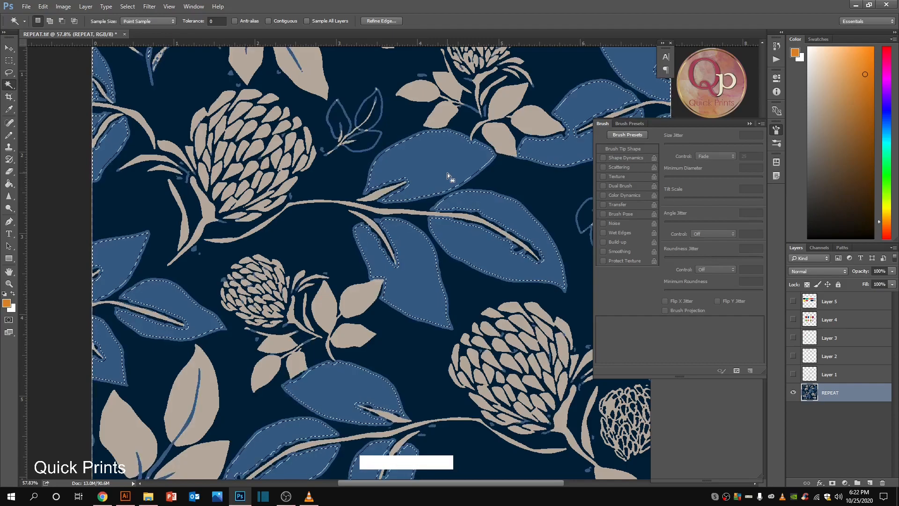
pyautogui.scroll(3, 438, 161)
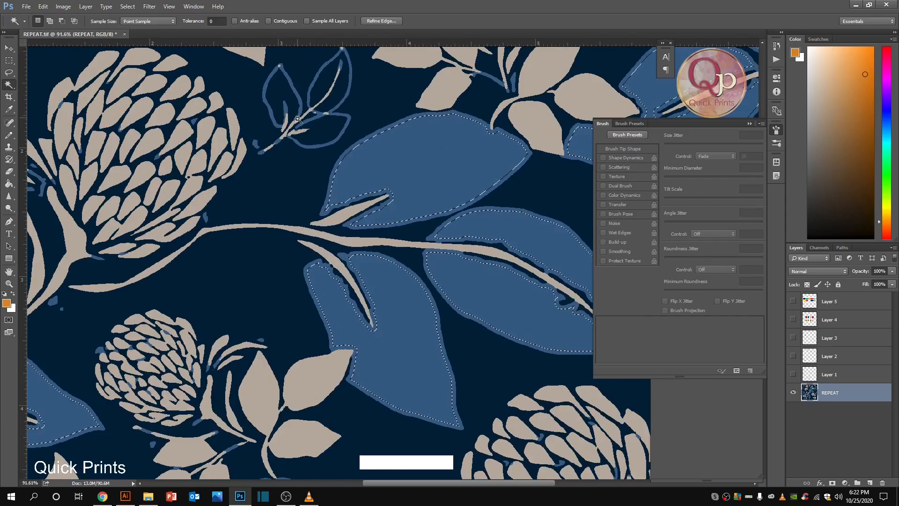
pyautogui.hotkey('ctrl', 'd')
pyautogui.click(347, 193)
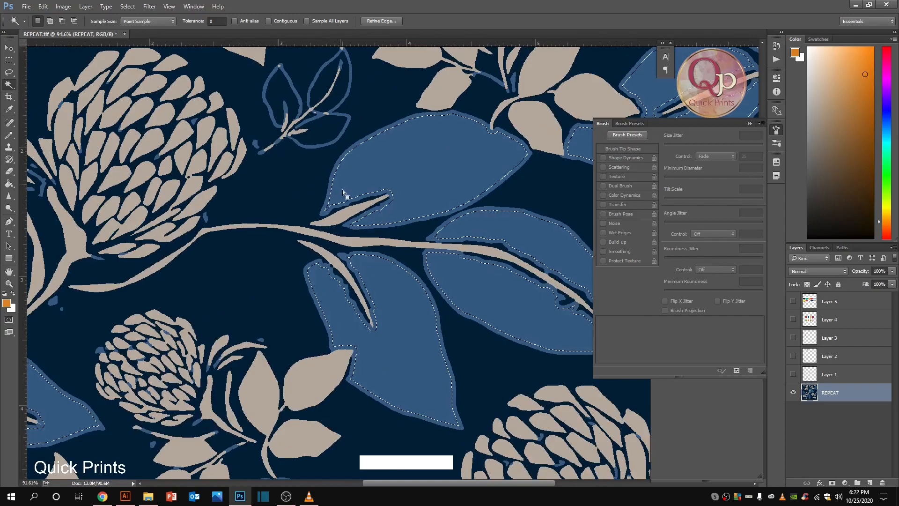
pyautogui.click(382, 203)
pyautogui.scroll(-2, 381, 204)
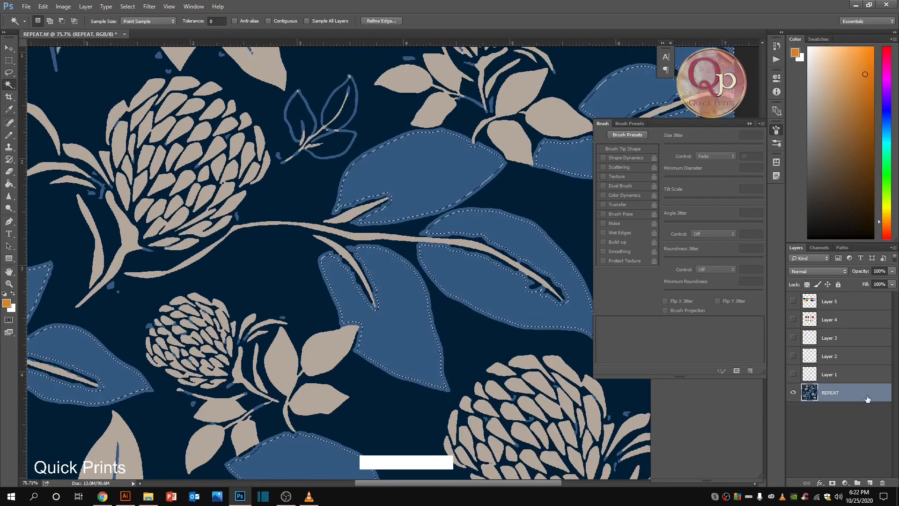
# Step: Stroke the contracted leaf selection with a 5 px centred orange line on a new layer above REPEAT, and clear the selection
pyautogui.click(870, 483)
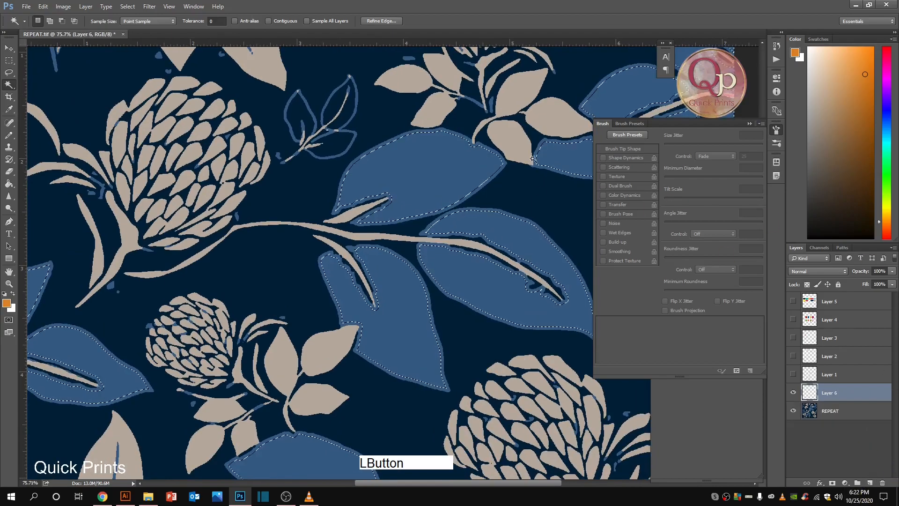
pyautogui.click(43, 6)
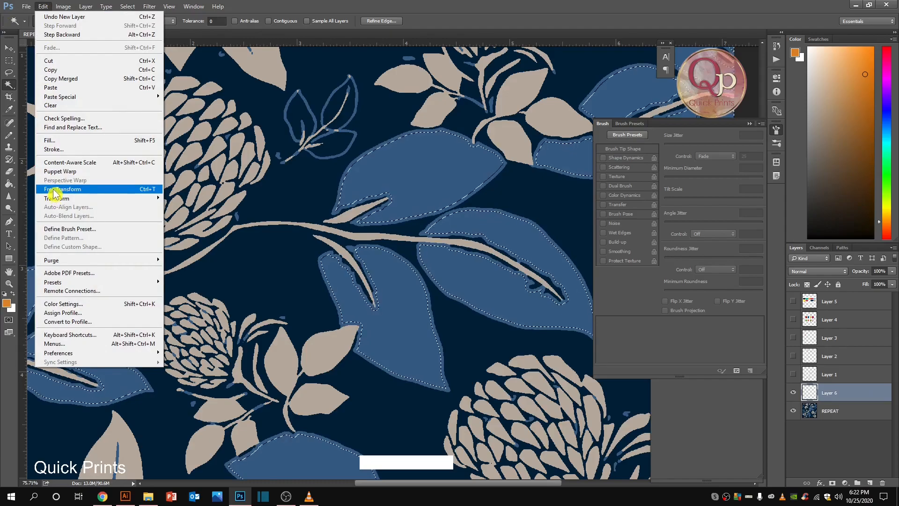
pyautogui.moveTo(61, 14)
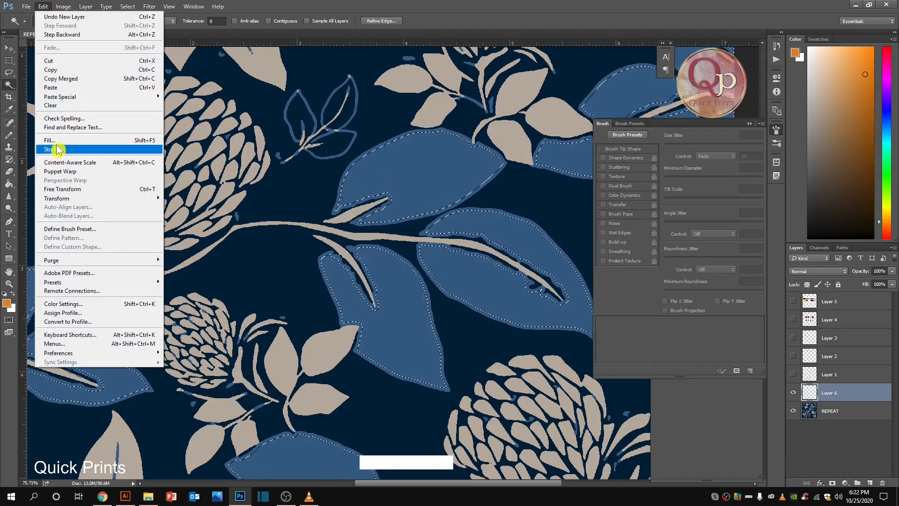
pyautogui.click(67, 149)
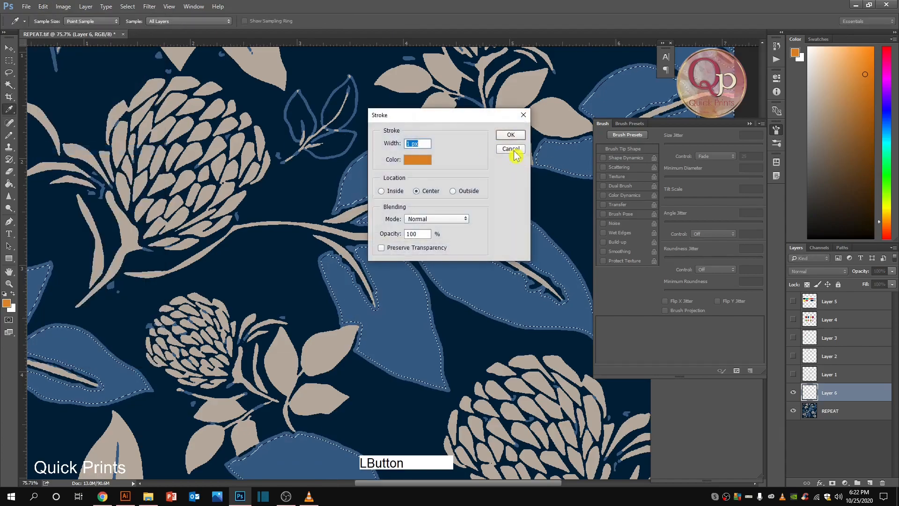
pyautogui.write('5')
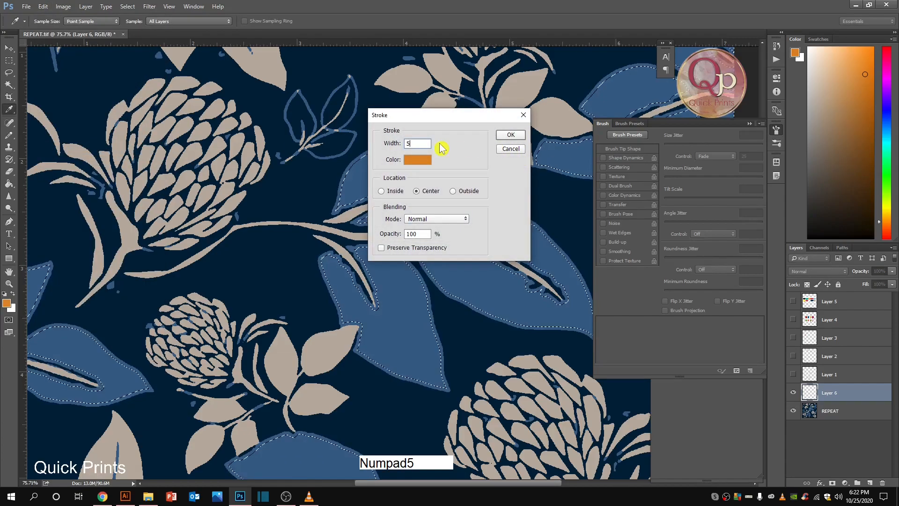
pyautogui.press('Return')
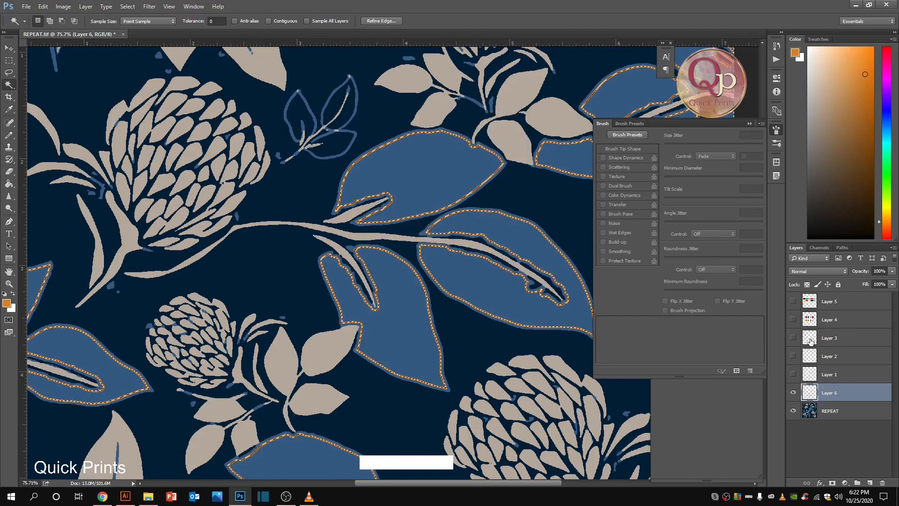
pyautogui.hotkey('ctrl', 'd')
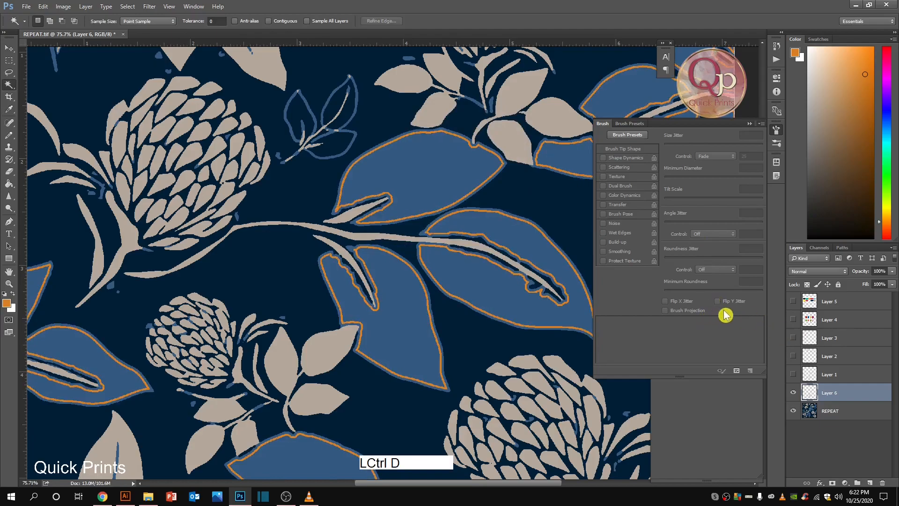
# Step: Show Layers 1, 2 and 3 again and check the leaf outlines across the whole pattern
pyautogui.click(793, 374)
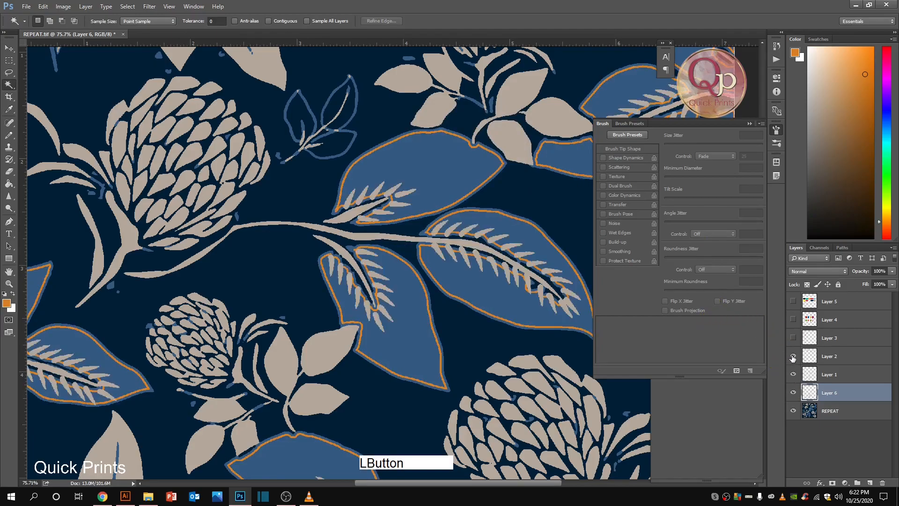
pyautogui.click(794, 356)
pyautogui.click(793, 338)
pyautogui.scroll(-6, 497, 330)
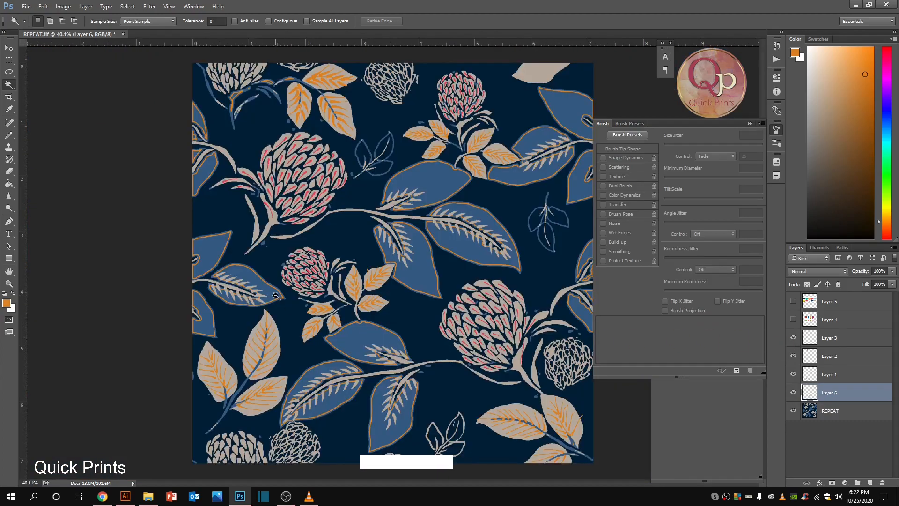
pyautogui.scroll(1, 362, 265)
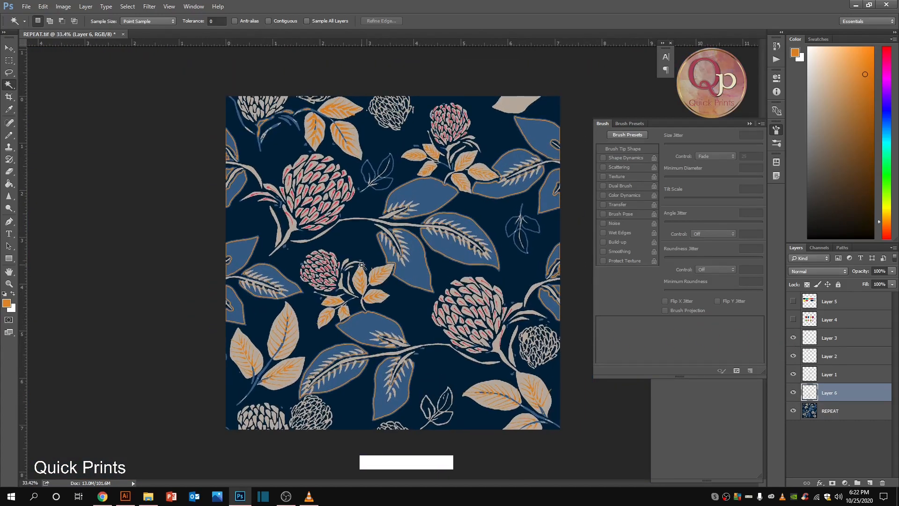
pyautogui.scroll(1, 361, 265)
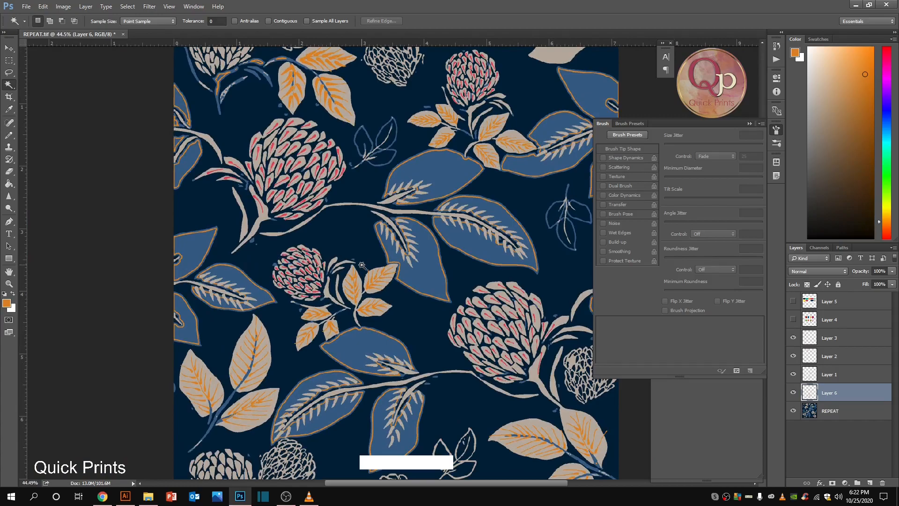
# Step: Hide the orange leaf outlines on Layer 6 and flatten the image, discarding the hidden layers
pyautogui.click(794, 392)
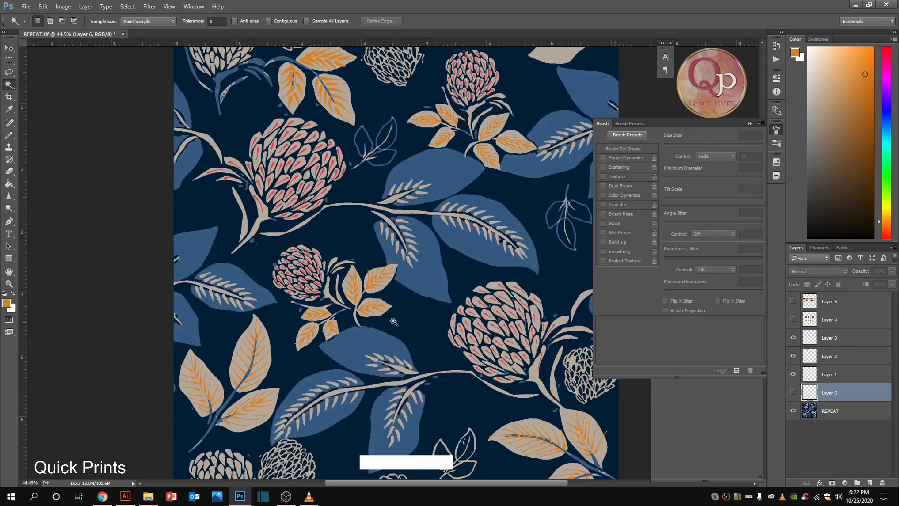
pyautogui.scroll(-1, 394, 322)
pyautogui.scroll(1, 394, 321)
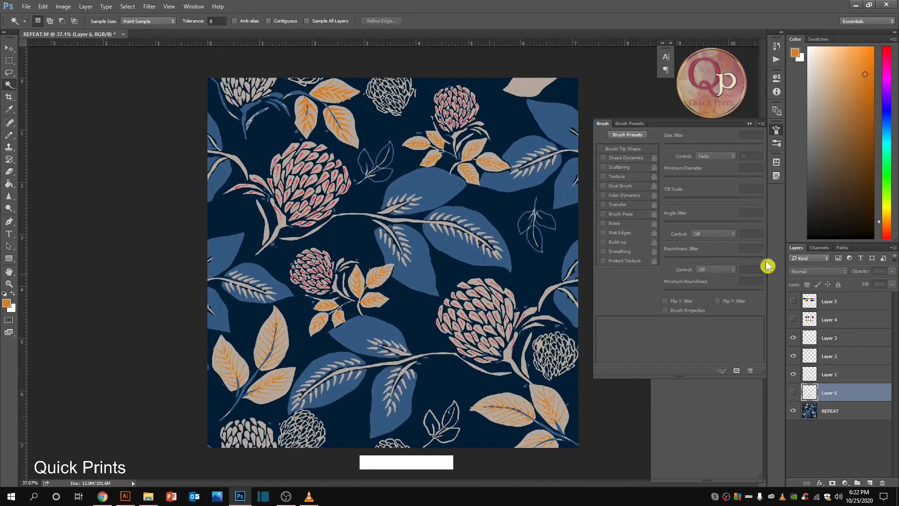
pyautogui.click(750, 124)
pyautogui.hotkey('alt', 'l')
pyautogui.press('f')
pyautogui.press('Return')
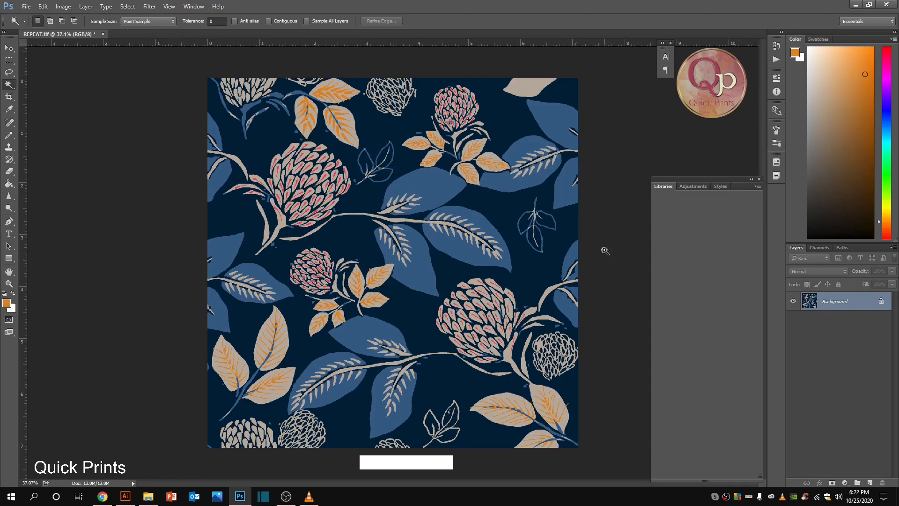
# Step: Extend the canvas by 15 inches in both width and height, relative to its current size and anchored at the centre
pyautogui.hotkey('ctrl', 'alt', 'c')
pyautogui.click(417, 199)
pyautogui.click(418, 200)
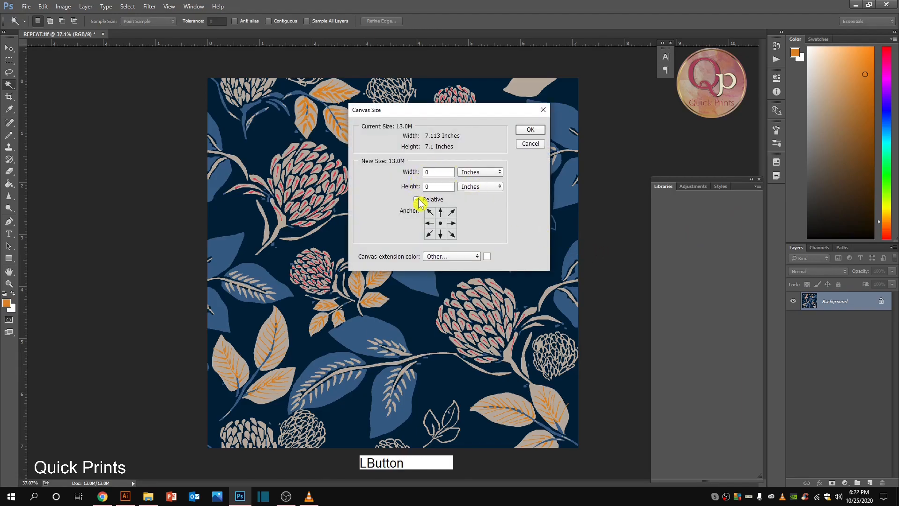
pyautogui.write('151')
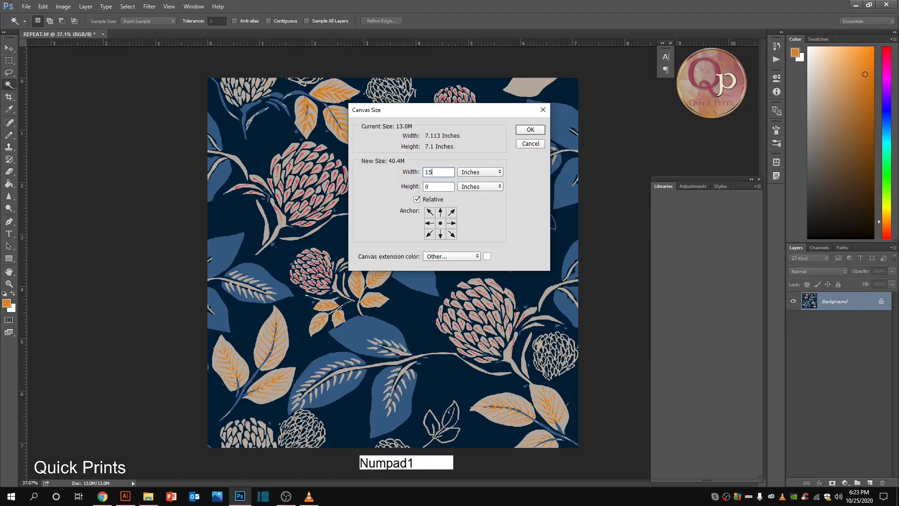
pyautogui.press('BackSpace')
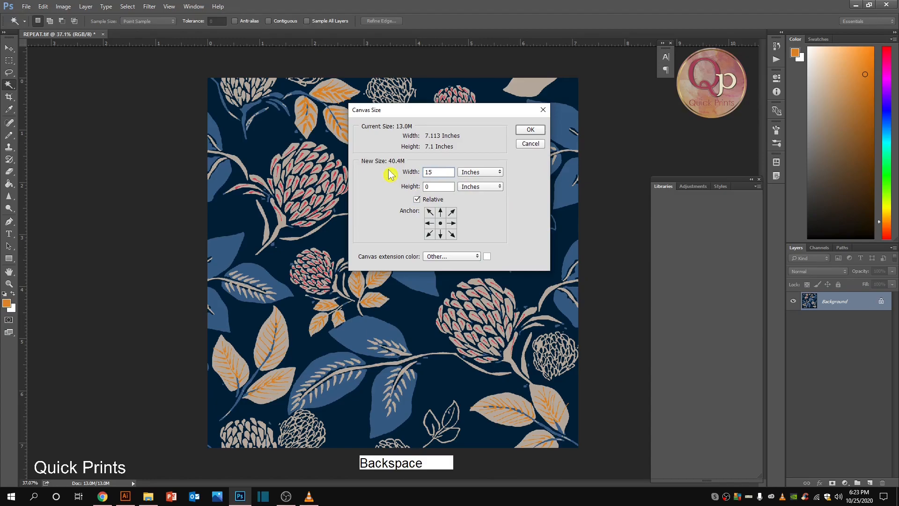
pyautogui.press('Tab')
pyautogui.write('15')
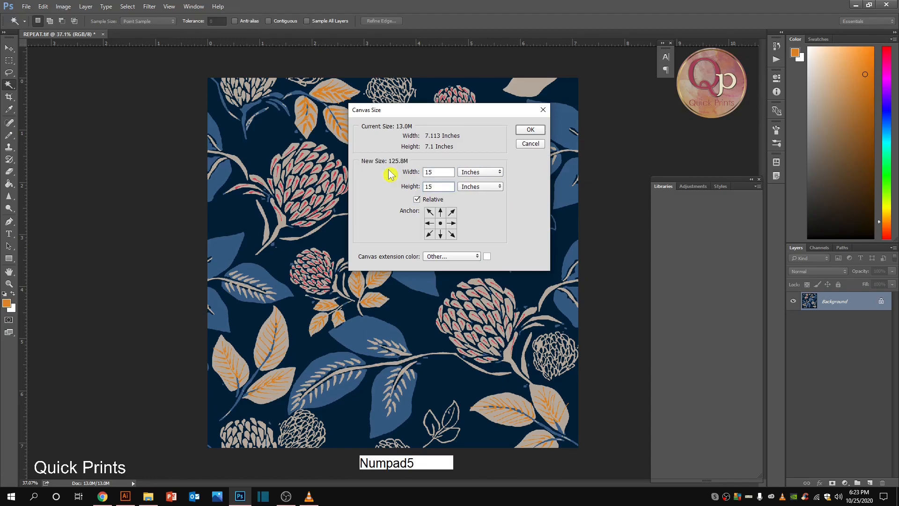
pyautogui.press('Return')
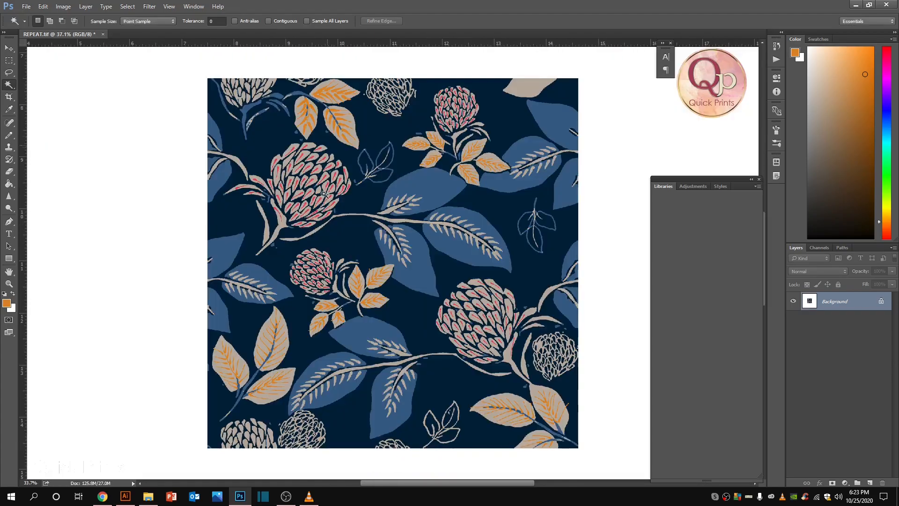
# Step: Select exactly the pattern tile without the surrounding white, cut it and paste it onto its own layer
pyautogui.scroll(-5, 325, 165)
pyautogui.press('ctrl')
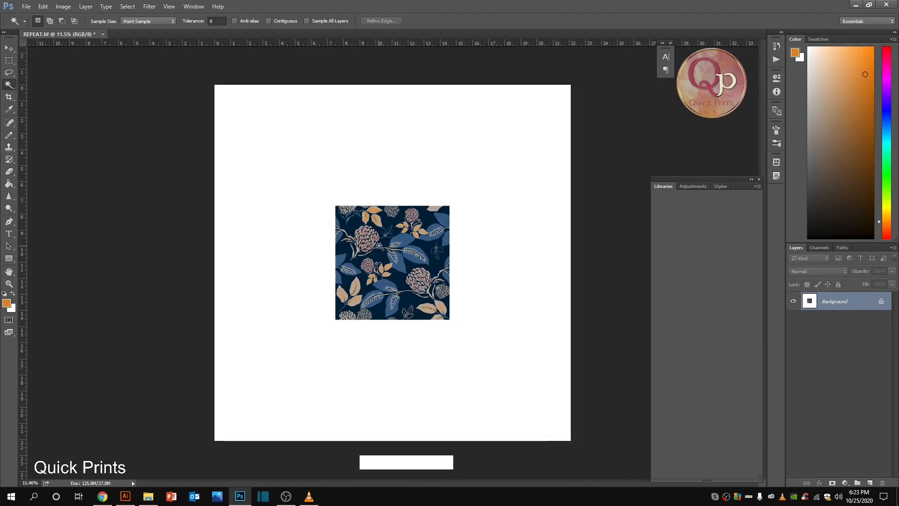
pyautogui.press('m')
pyautogui.moveTo(308, 183); pyautogui.dragTo(466, 372)
pyautogui.press('w')
pyautogui.keyDown('alt'); pyautogui.click(445, 354); pyautogui.keyUp('alt')
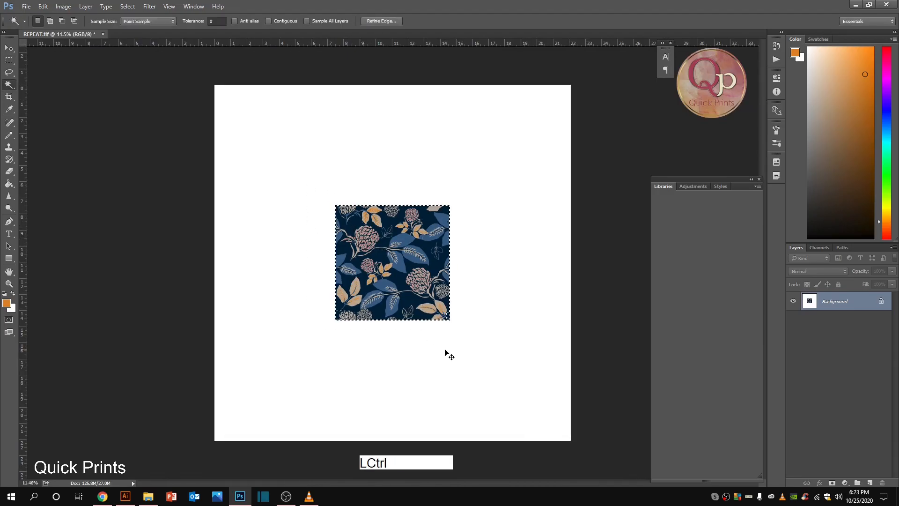
pyautogui.hotkey('ctrl', 'x')
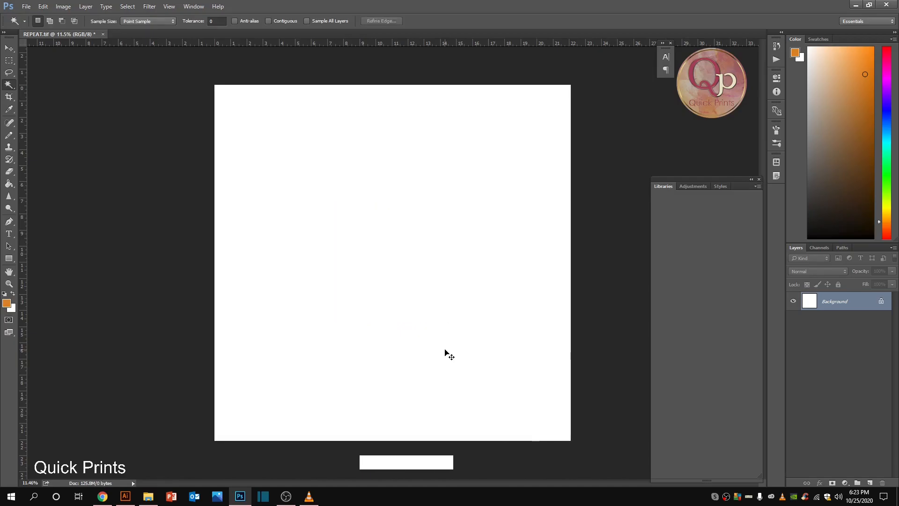
pyautogui.hotkey('ctrl', 'v')
# Step: Move the tile toward the canvas's left side, place a duplicate to its right and nudge it until the edges meet seamlessly
pyautogui.moveTo(416, 299); pyautogui.dragTo(426, 281)
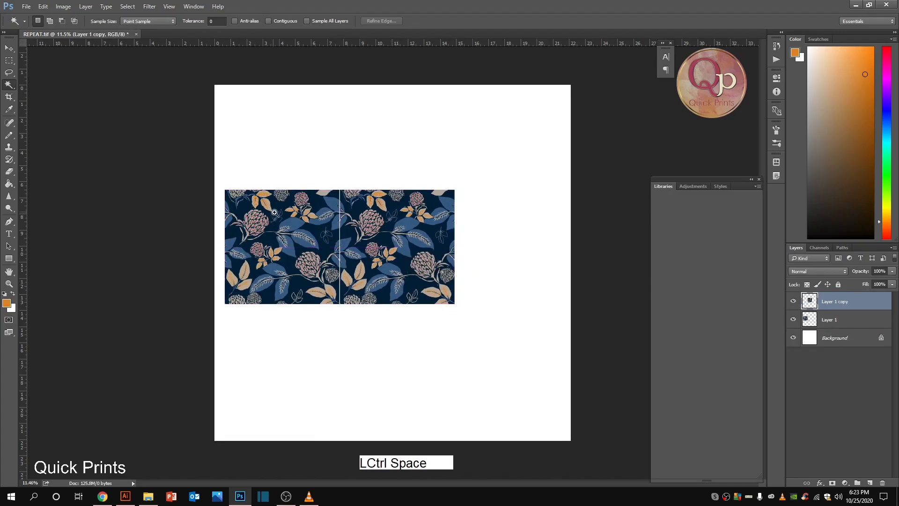
pyautogui.moveTo(278, 214); pyautogui.dragTo(397, 302)
pyautogui.hotkey('ctrl', 'Left')
pyautogui.hotkey('ctrl', 'Left')
pyautogui.hotkey('ctrl', 'Left')
pyautogui.hotkey('ctrl', 'Left')
pyautogui.hotkey('ctrl', 'Left')
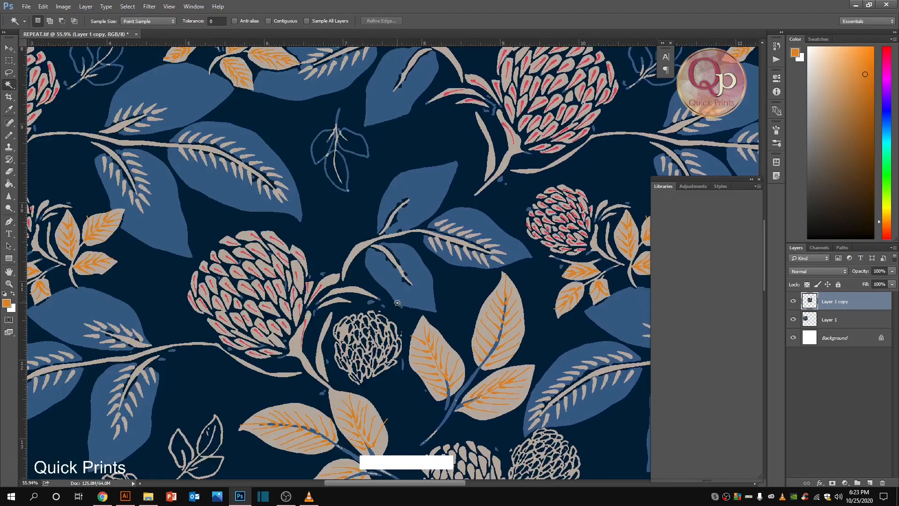
pyautogui.scroll(-3, 388, 310)
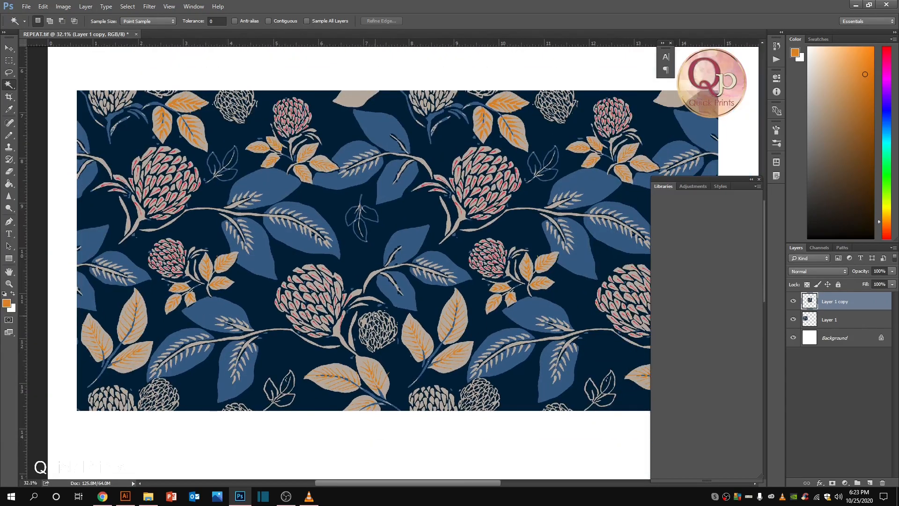
pyautogui.scroll(-2, 376, 316)
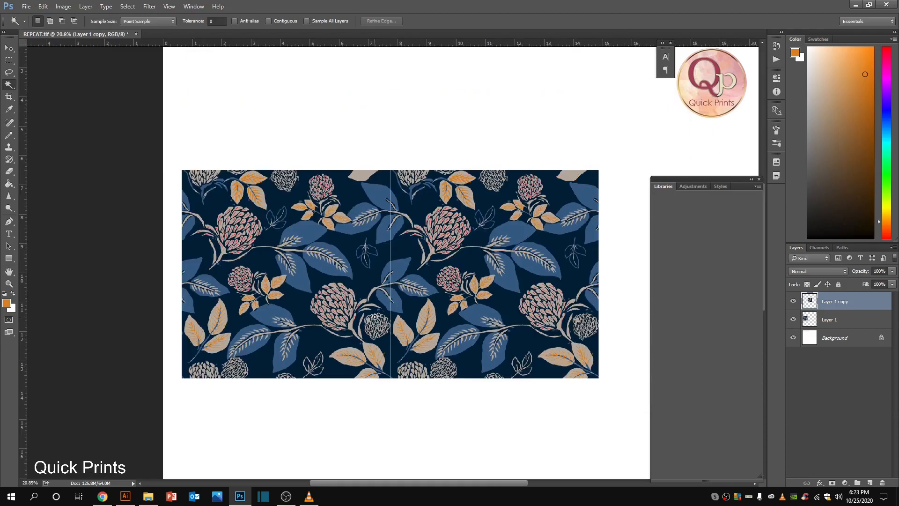
# Step: Merge the two side-by-side tiles and place a duplicate of the row directly beneath, aligning the seam
pyautogui.hotkey('ctrl', 'e')
pyautogui.scroll(-2, 376, 317)
pyautogui.moveTo(380, 261); pyautogui.dragTo(379, 384)
pyautogui.hotkey('ctrl', 't')
pyautogui.moveTo(383, 337); pyautogui.dragTo(383, 347)
pyautogui.doubleClick(384, 347)
pyautogui.scroll(8, 304, 307)
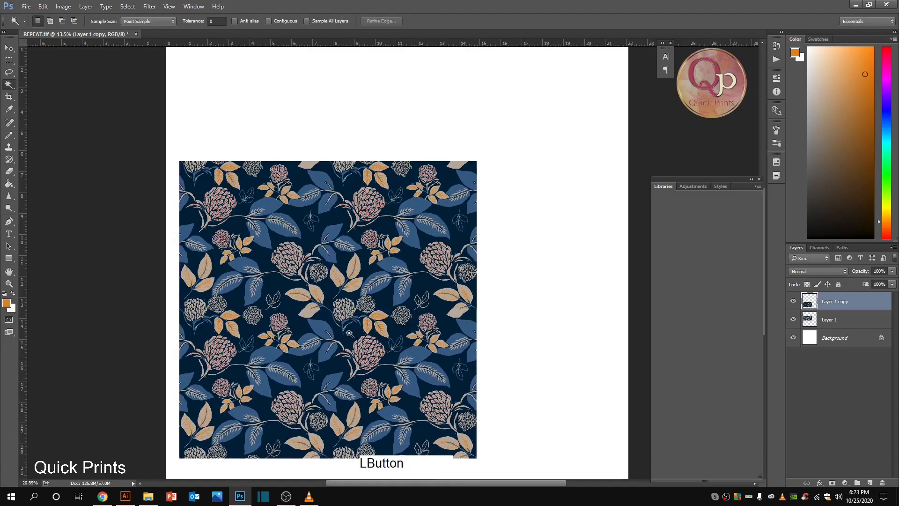
pyautogui.scroll(3, 304, 300)
pyautogui.scroll(-3, 305, 300)
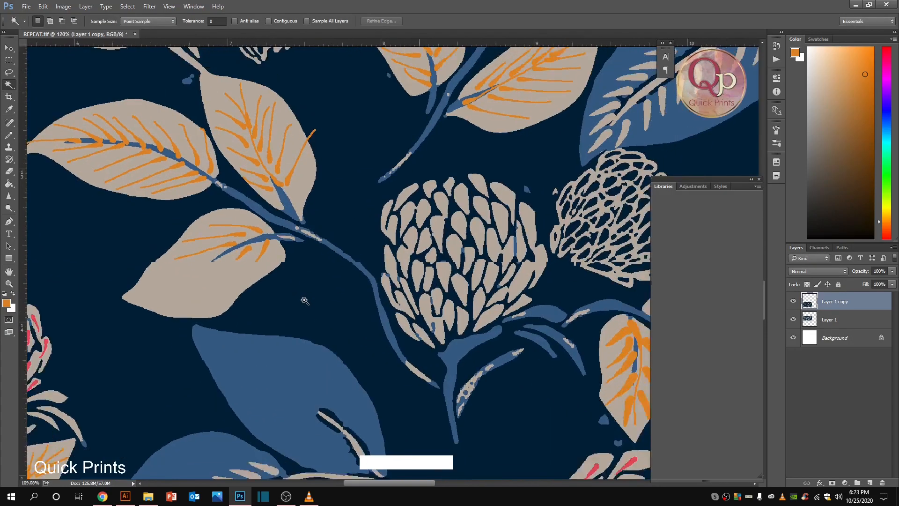
# Step: Merge the two rows into one layer and examine the seams and motifs of the repeat
pyautogui.hotkey('ctrl', 'e')
pyautogui.scroll(-3, 304, 300)
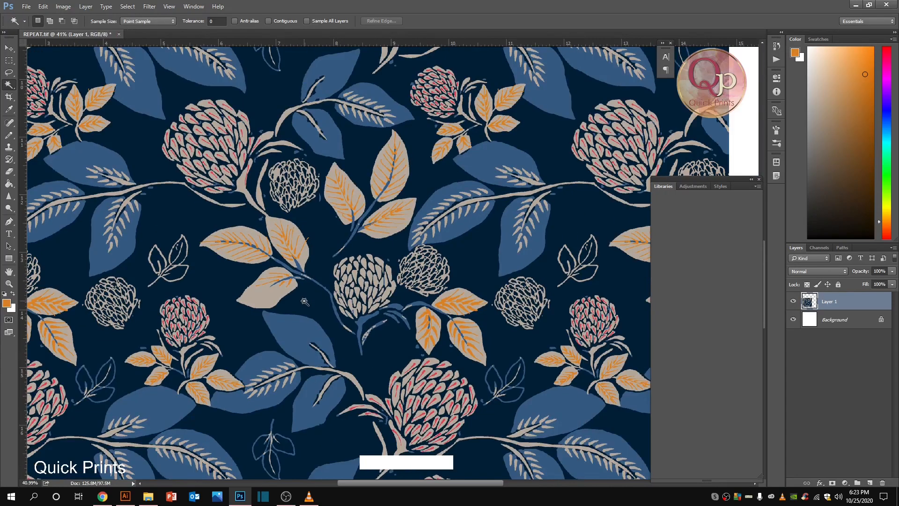
pyautogui.press('space')
pyautogui.press('ctrl')
pyautogui.moveTo(240, 354); pyautogui.dragTo(392, 436)
pyautogui.scroll(-8, 351, 249)
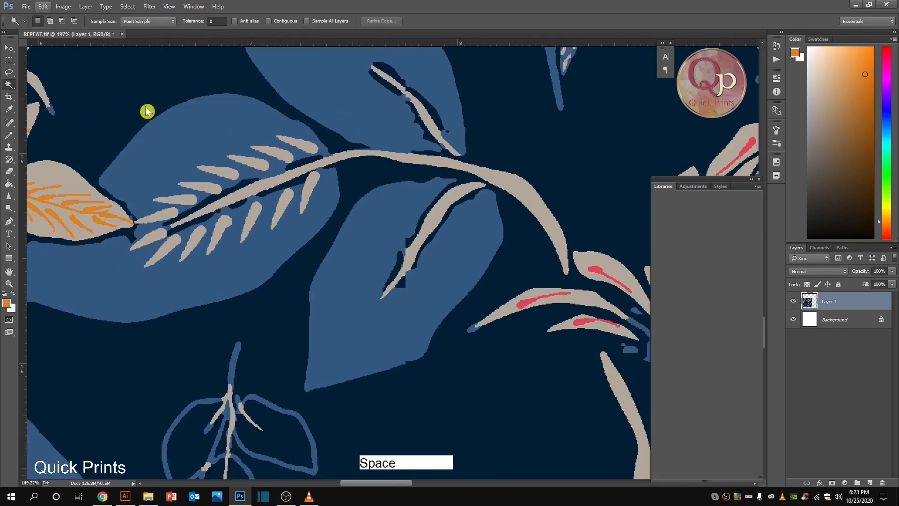
pyautogui.scroll(-3, 351, 249)
pyautogui.scroll(6, 239, 254)
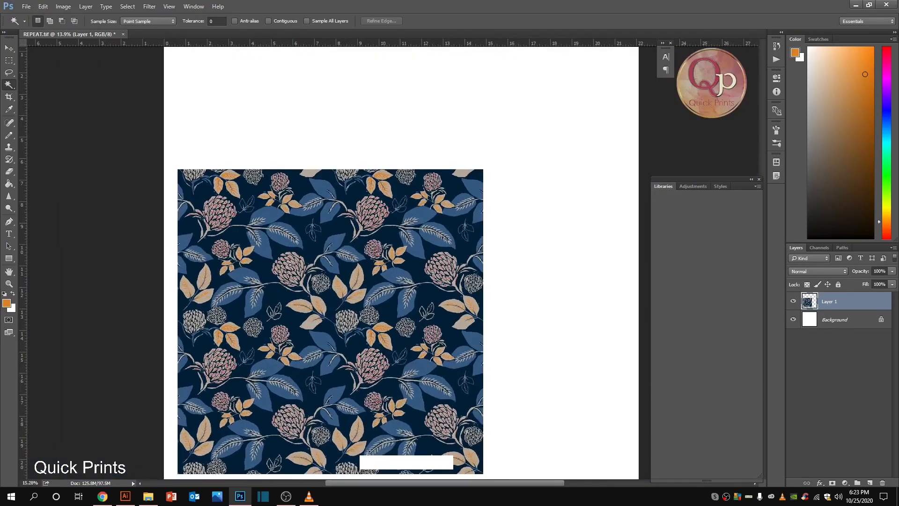
pyautogui.scroll(1, 239, 254)
pyautogui.scroll(1, 183, 230)
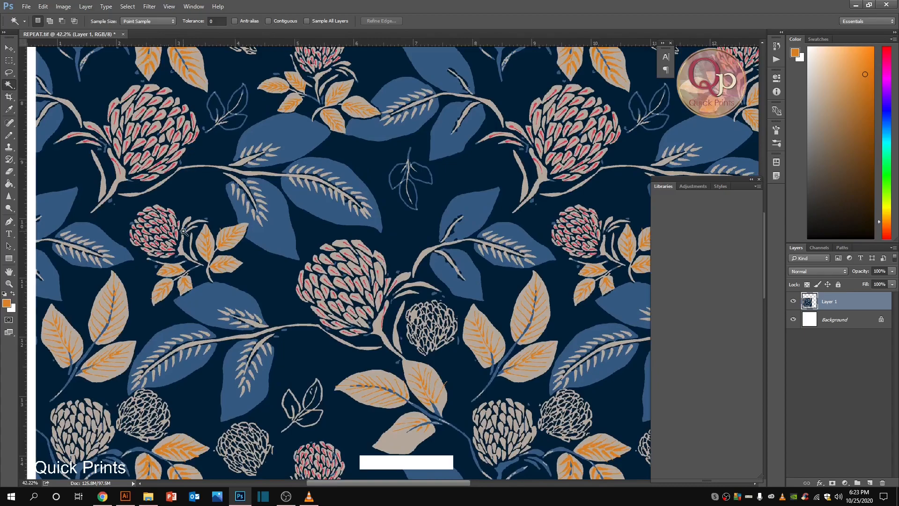
pyautogui.scroll(1, 180, 219)
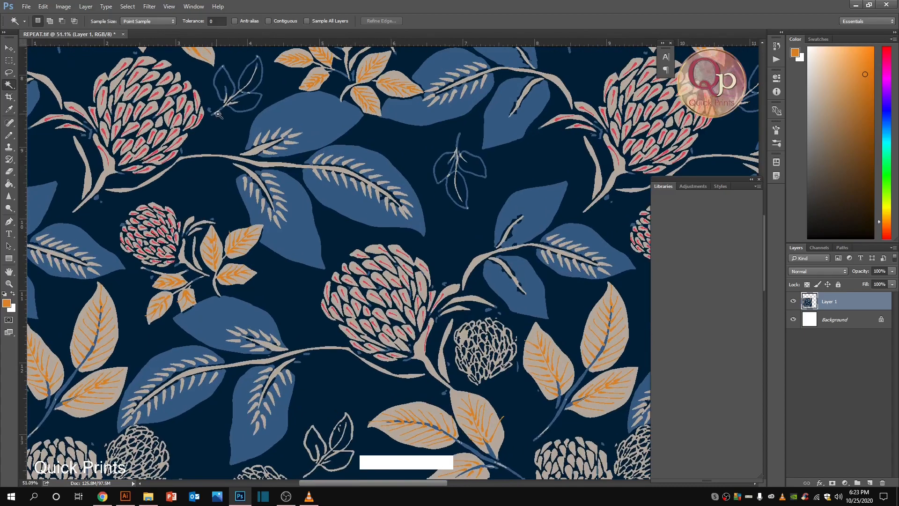
# Step: Limit the Magic Wand to contiguous areas and select the right outlined leaf of the small sprig beside the upper-left flower
pyautogui.scroll(2, 217, 114)
pyautogui.scroll(-2, 263, 87)
pyautogui.moveTo(268, 110); pyautogui.dragTo(262, 161)
pyautogui.click(289, 21)
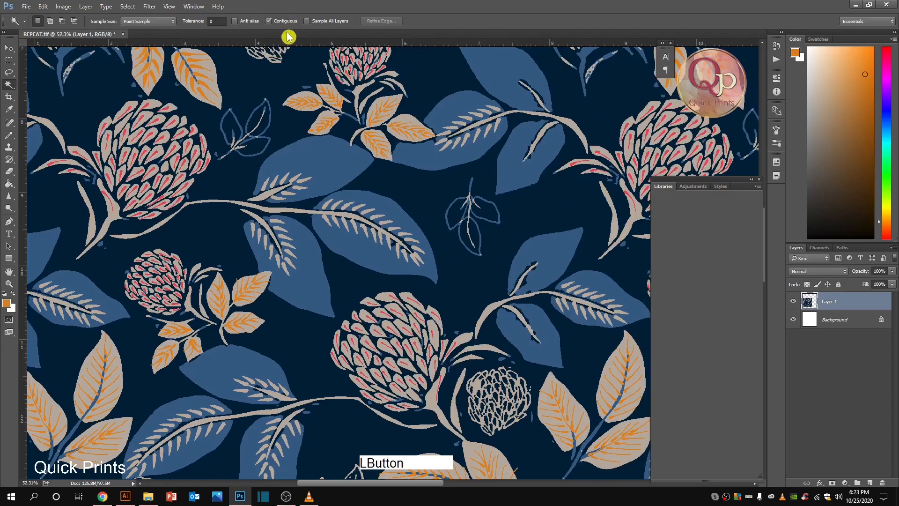
pyautogui.click(253, 123)
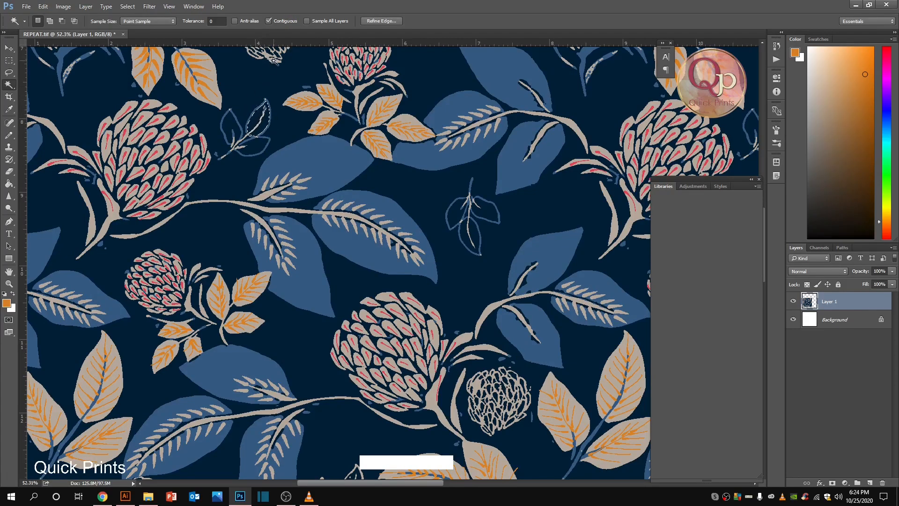
pyautogui.keyDown('shift'); pyautogui.click(259, 103); pyautogui.keyUp('shift')
# Step: Place a vertical and a horizontal guide along the edges of the selected outlined leaf
pyautogui.moveTo(220, 44); pyautogui.dragTo(247, 112)
pyautogui.moveTo(302, 44); pyautogui.dragTo(300, 101)
pyautogui.scroll(-3, 223, 180)
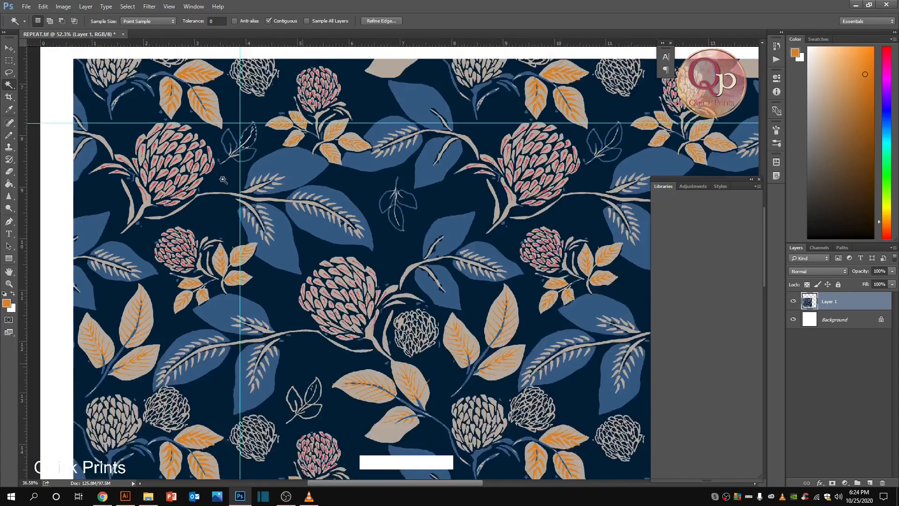
pyautogui.scroll(-1, 223, 179)
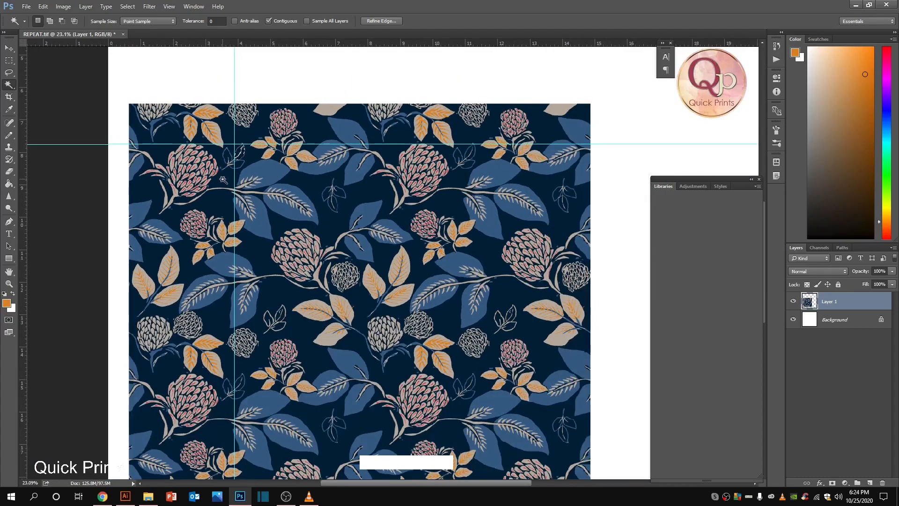
# Step: Select the matching outlined leaf in the lower-right repeat, place a vertical and a horizontal guide at its edges, and deselect
pyautogui.click(468, 387)
pyautogui.moveTo(443, 44); pyautogui.dragTo(465, 220)
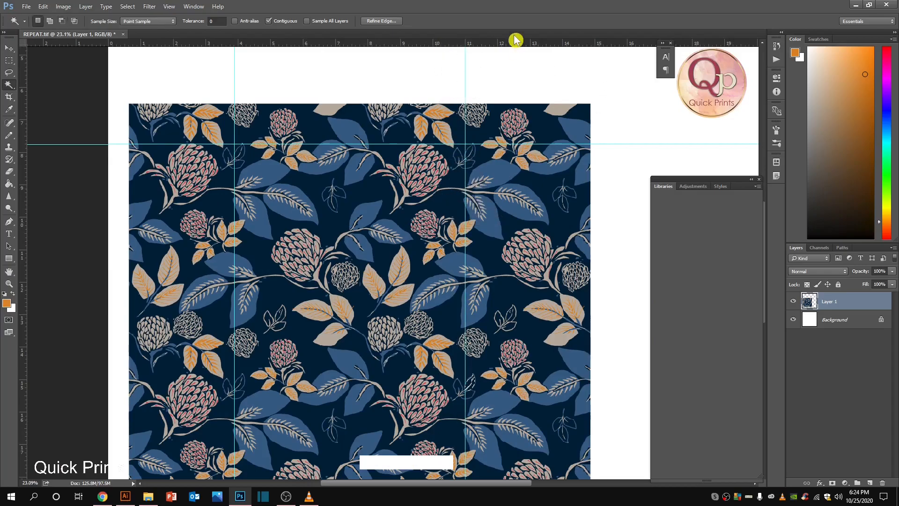
pyautogui.moveTo(528, 44); pyautogui.dragTo(537, 375)
pyautogui.hotkey('ctrl', 'd')
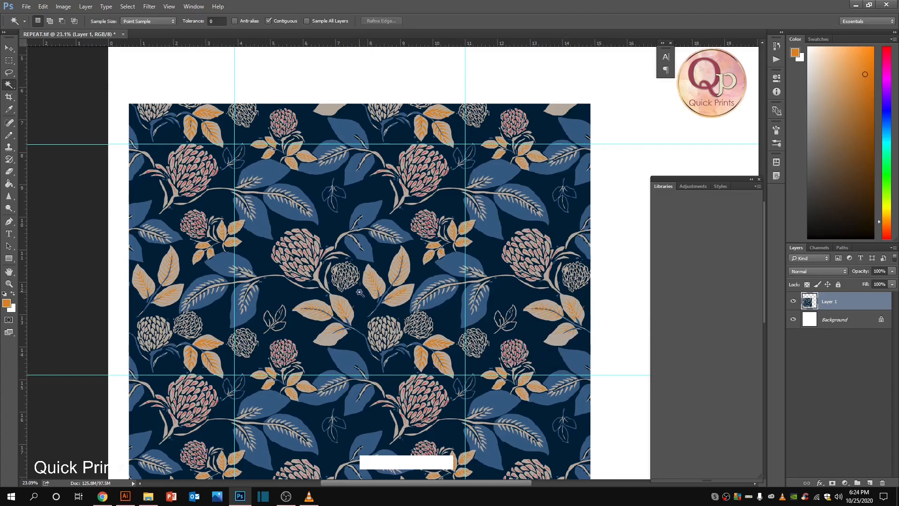
# Step: Take the Pencil tool and sample the beige vein colour from the central blue leaf
pyautogui.scroll(2, 359, 292)
pyautogui.hotkey('ctrl', 'space')
pyautogui.moveTo(309, 175); pyautogui.dragTo(546, 295)
pyautogui.press('alt')
pyautogui.press('b')
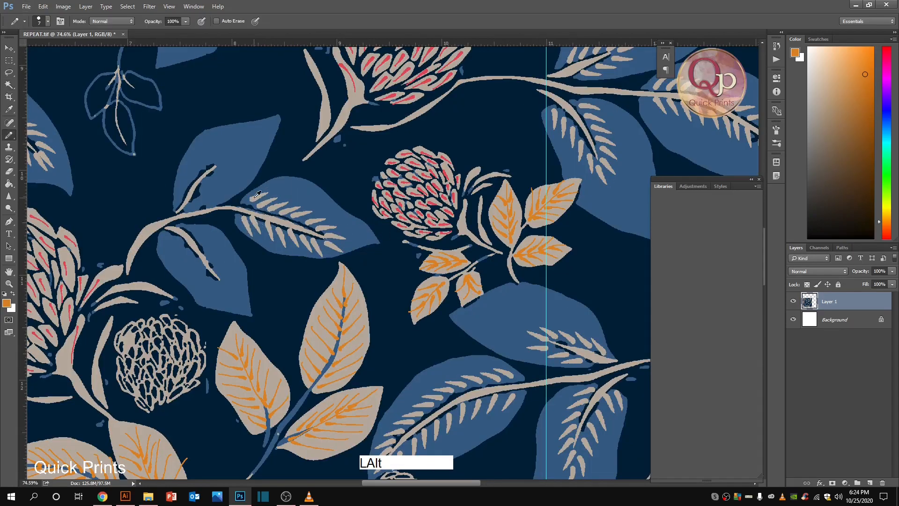
pyautogui.keyDown('alt'); pyautogui.click(258, 195); pyautogui.keyUp('alt')
# Step: Try long tapering beige vein strokes on the bare upper blue leaf of the central branch and undo them
pyautogui.click(191, 206)
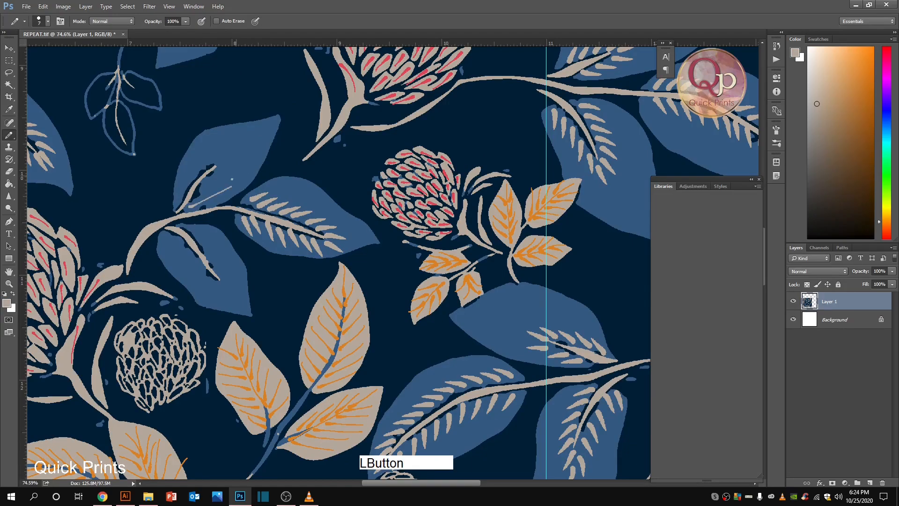
pyautogui.hotkey('ctrl', 'z')
pyautogui.click(190, 205)
pyautogui.hotkey('ctrl', 'z')
pyautogui.moveTo(192, 205)
pyautogui.mouseDown()
pyautogui.moveTo(230, 184)
pyautogui.moveTo(253, 153)
pyautogui.mouseUp()
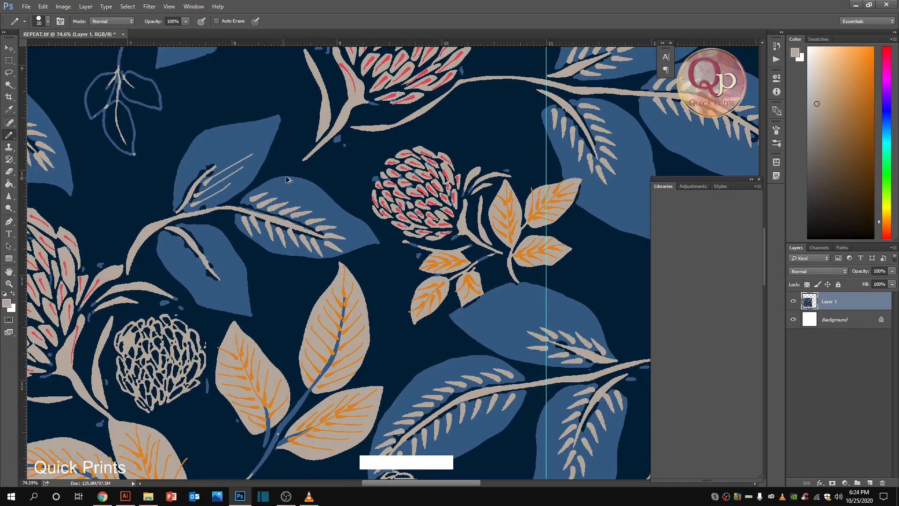
pyautogui.hotkey('ctrl', 'alt', 'z')
pyautogui.hotkey('ctrl', 'alt', 'z')
pyautogui.hotkey('ctrl', 'alt', 'z')
pyautogui.hotkey('ctrl', 'alt', 'z')
# Step: Set the pencil's minimum diameter to 0% and its size to 15, testing strokes on the upper blue leaf and undoing them
pyautogui.click(61, 21)
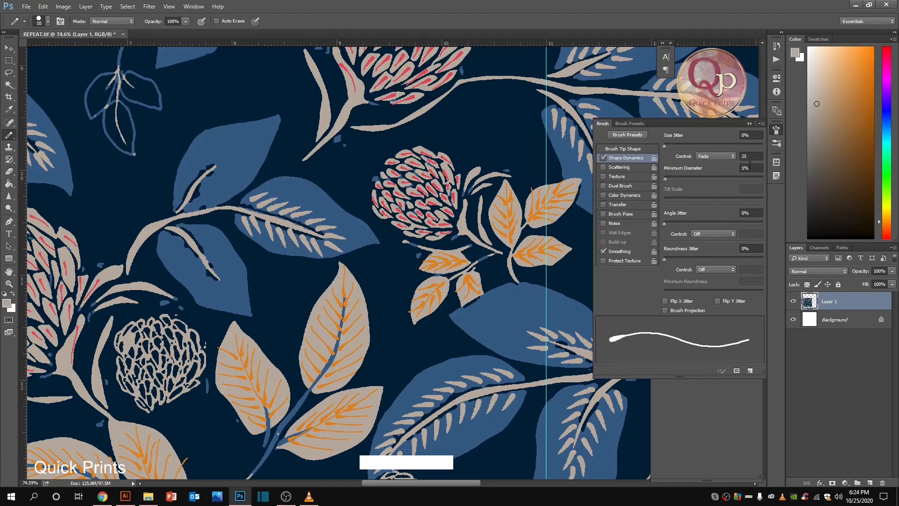
pyautogui.click(750, 167)
pyautogui.write('0')
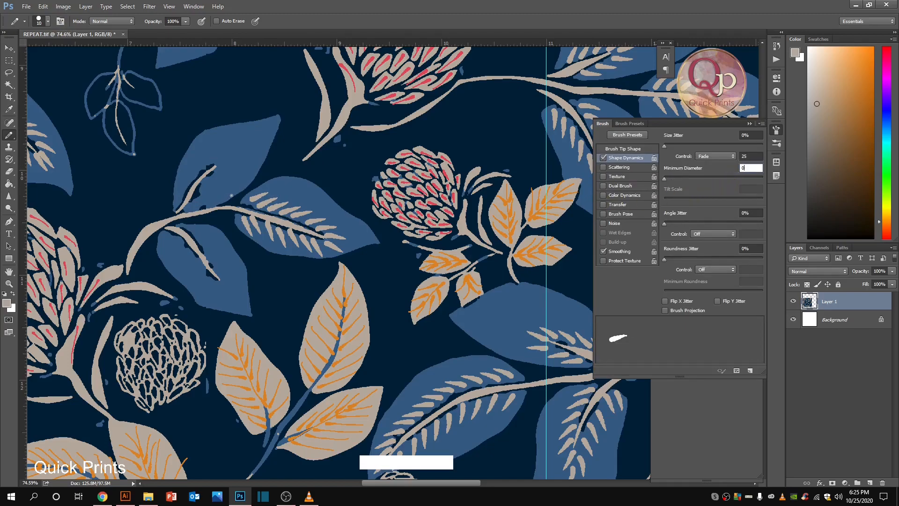
pyautogui.click(191, 207)
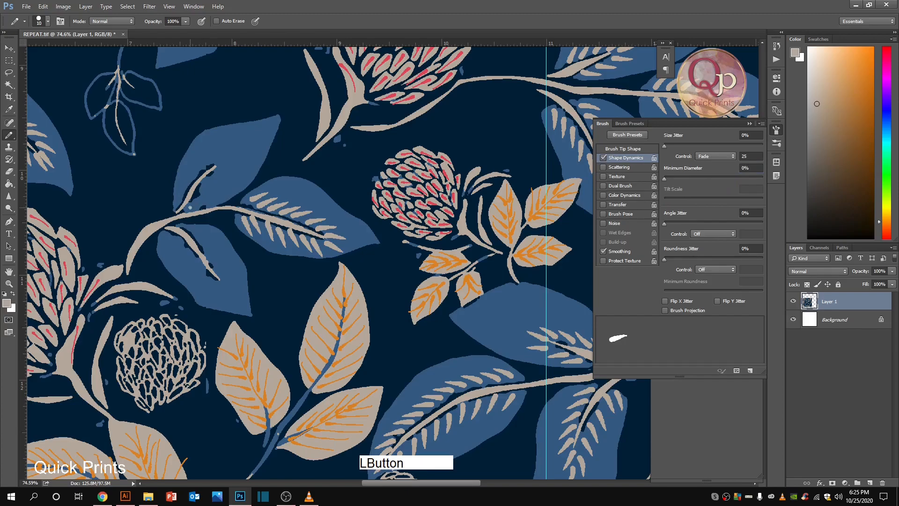
pyautogui.hotkey('ctrl', 'z')
pyautogui.press(']')
pyautogui.click(194, 206)
pyautogui.hotkey('ctrl', 'alt', 'z')
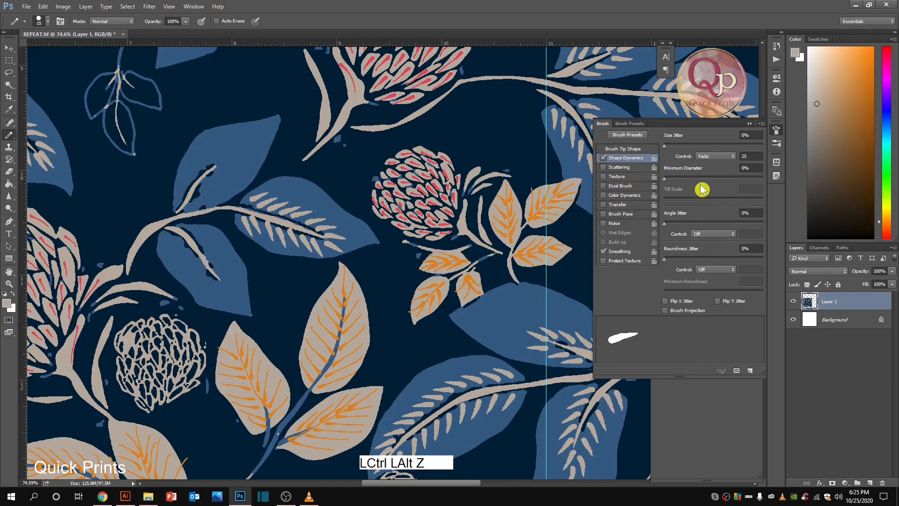
# Step: Try a minimum diameter of 2%, return it to 0%, and undo the vein strokes tested on the leaf
pyautogui.click(666, 179)
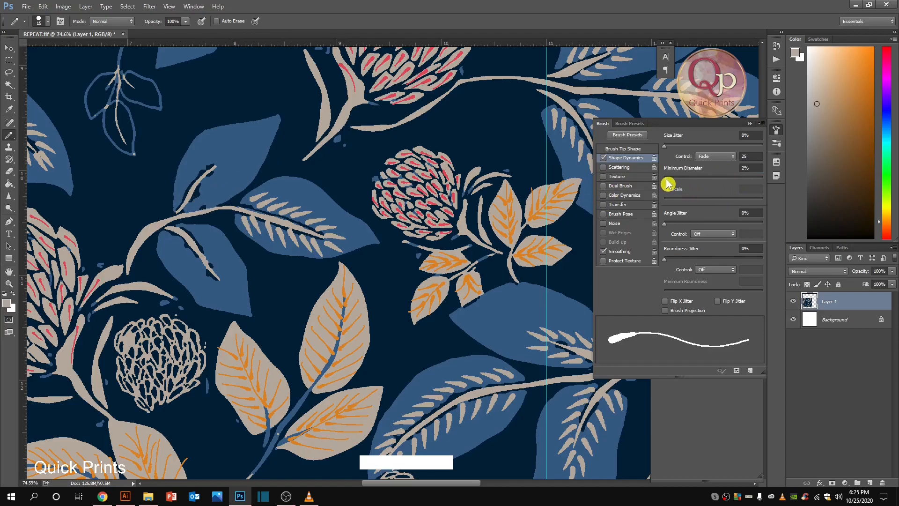
pyautogui.moveTo(667, 180); pyautogui.dragTo(661, 180)
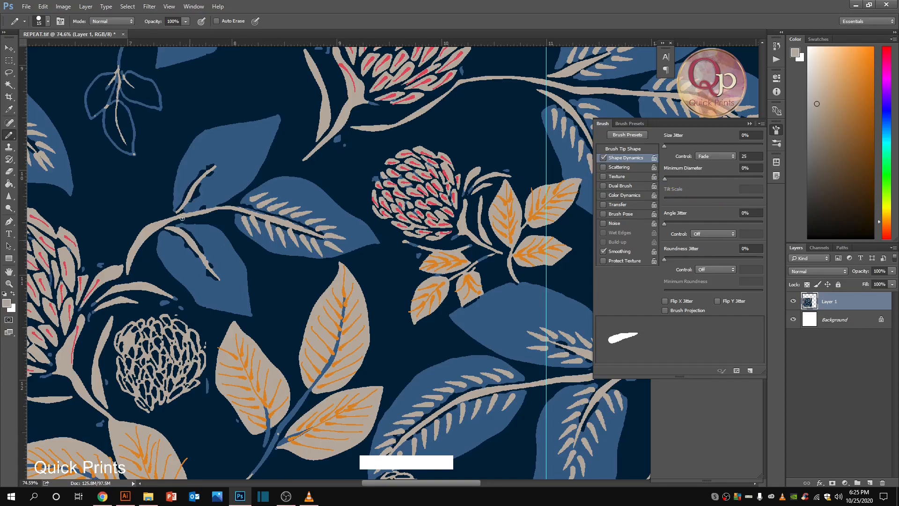
pyautogui.moveTo(191, 207); pyautogui.dragTo(209, 181)
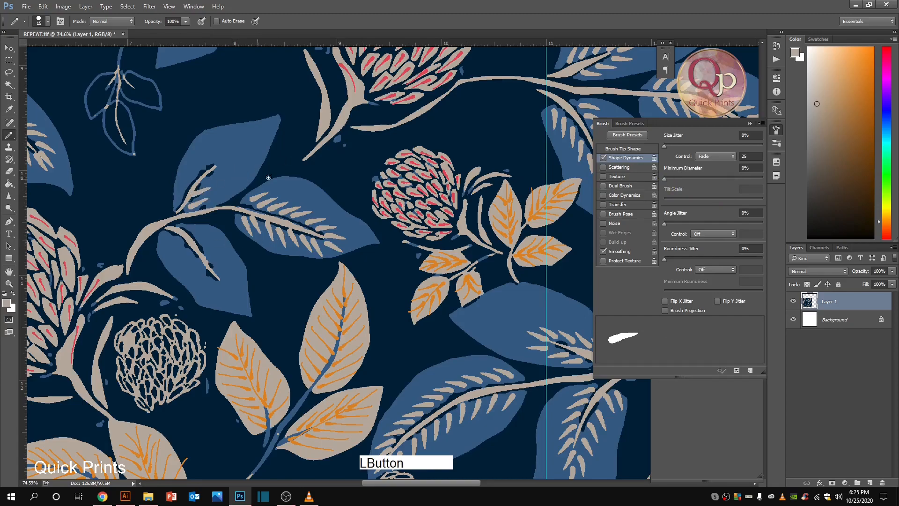
pyautogui.hotkey('ctrl', 'alt', 'z')
# Step: Set the minimum diameter to 3% and try long thin-ended veins on the upper leaf and the leaf below it
pyautogui.moveTo(664, 180); pyautogui.dragTo(667, 180)
pyautogui.moveTo(189, 206)
pyautogui.mouseDown()
pyautogui.moveTo(253, 187)
pyautogui.moveTo(208, 184)
pyautogui.moveTo(268, 151)
pyautogui.mouseUp()
pyautogui.moveTo(218, 163); pyautogui.dragTo(269, 129)
pyautogui.moveTo(209, 162); pyautogui.dragTo(235, 124)
pyautogui.moveTo(197, 178); pyautogui.dragTo(210, 140)
pyautogui.moveTo(179, 203); pyautogui.dragTo(183, 172)
pyautogui.moveTo(182, 240); pyautogui.dragTo(232, 242)
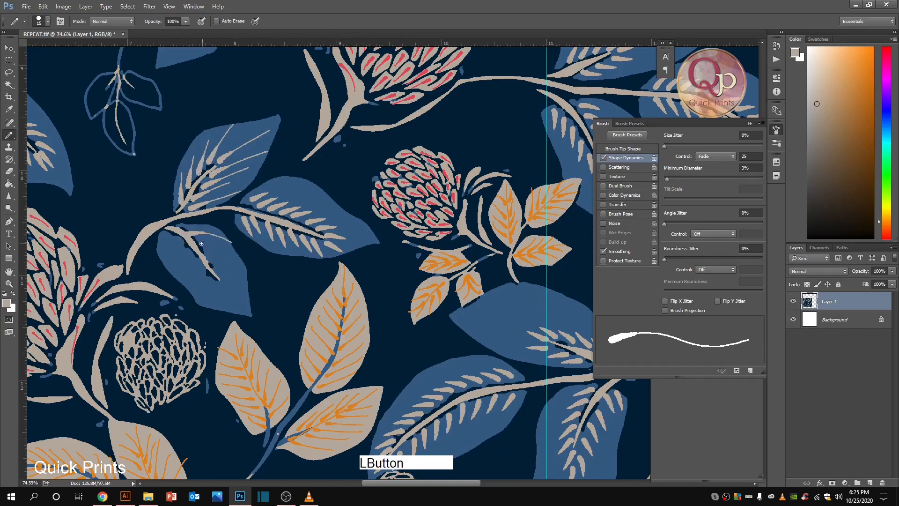
# Step: Reset the minimum diameter to 0% and undo all the trial veins on both leaves
pyautogui.click(704, 159)
pyautogui.moveTo(669, 180); pyautogui.dragTo(664, 180)
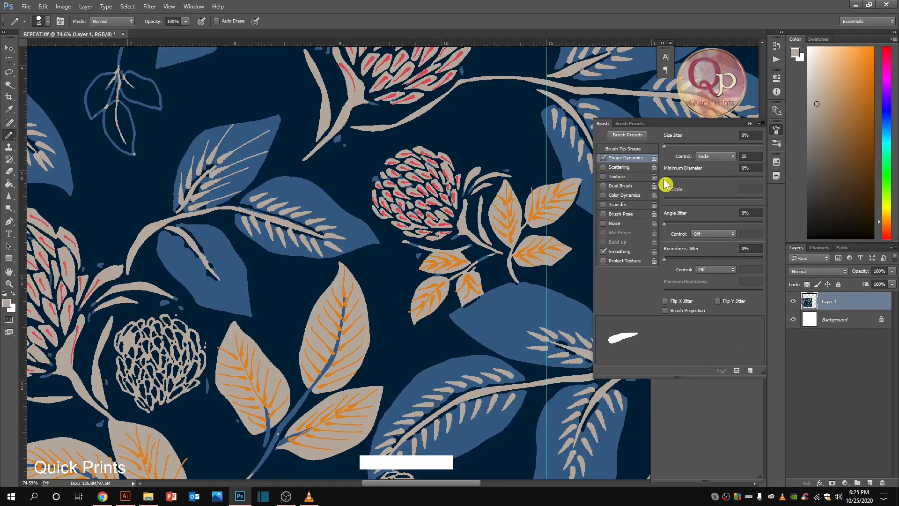
pyautogui.click(244, 252)
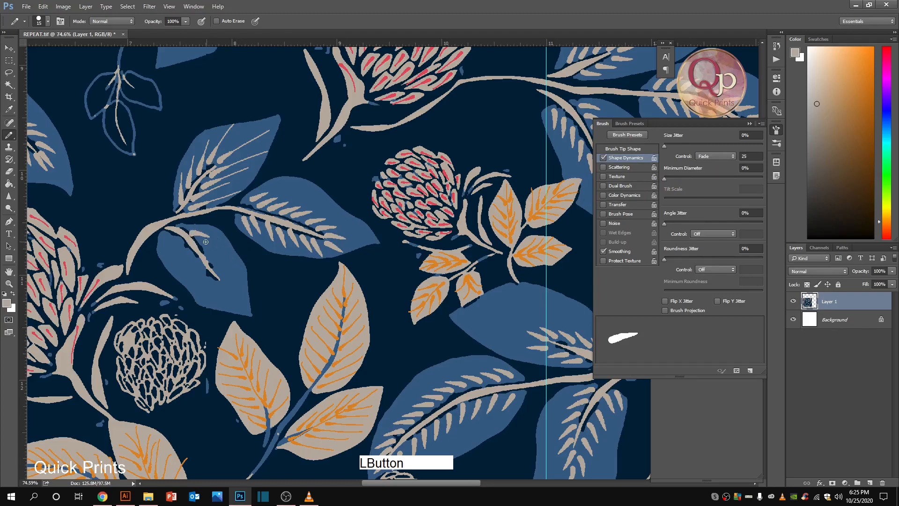
pyautogui.hotkey('ctrl', 'alt', 'z')
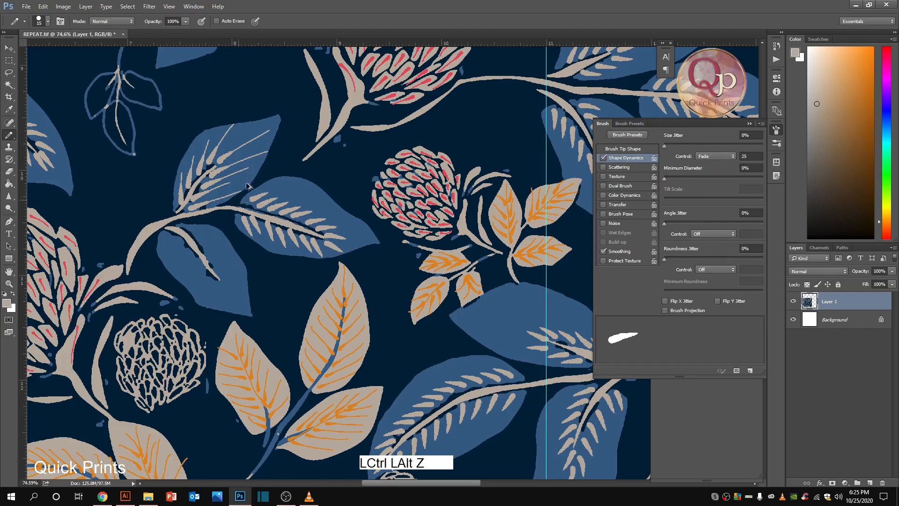
pyautogui.hotkey('ctrl', 'alt', 'z')
pyautogui.hotkey('ctrl', 'alt', 'z')
pyautogui.hotkey('ctrl', 'alt', 'z')
pyautogui.hotkey('ctrl', 'alt', 'z')
pyautogui.hotkey('ctrl', 'alt', 'z')
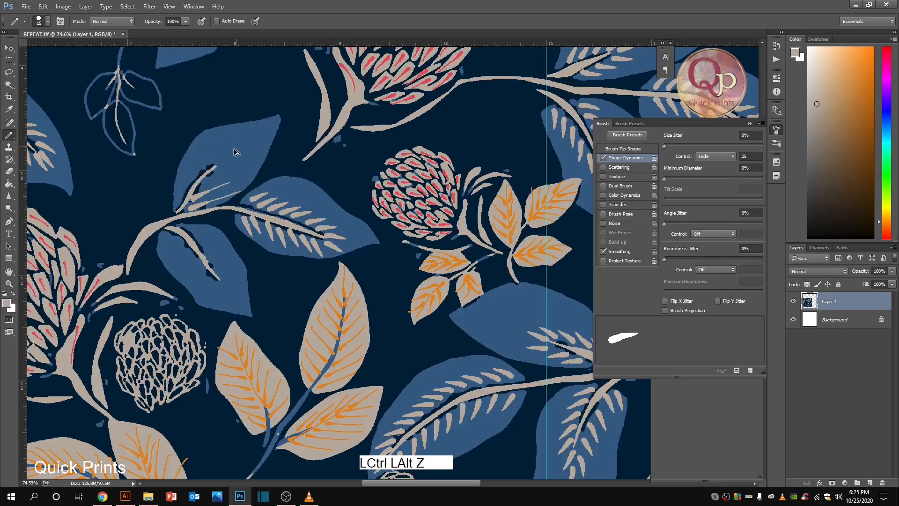
pyautogui.hotkey('ctrl', 'alt', 'z')
# Step: Resample the beige and draw short tapering veins along the midribs of both bare blue leaves on the central branch
pyautogui.click(193, 202)
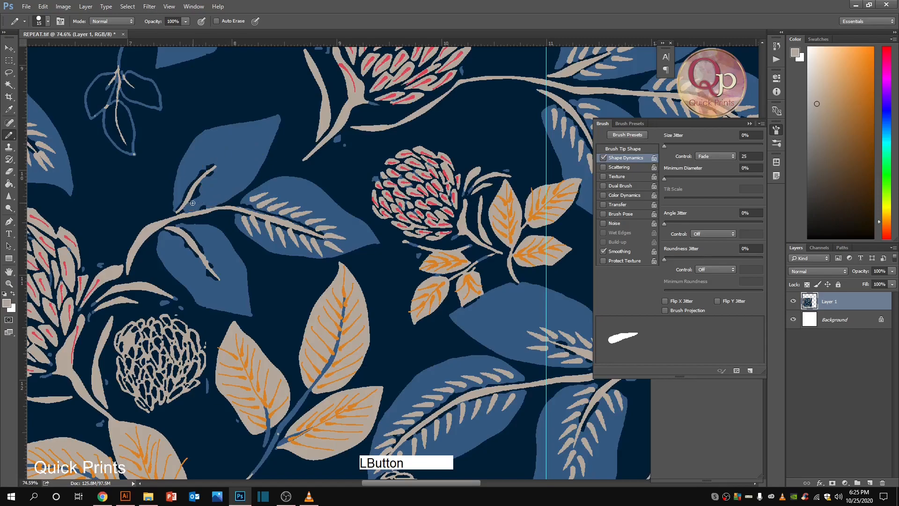
pyautogui.keyDown('alt'); pyautogui.click(231, 185); pyautogui.keyUp('alt')
pyautogui.hotkey('ctrl', 'd')
pyautogui.click(193, 203)
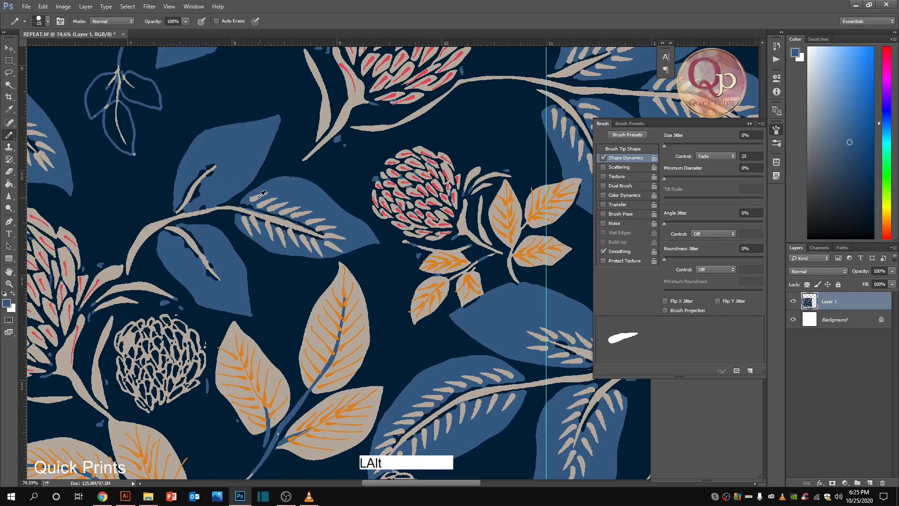
pyautogui.keyDown('alt'); pyautogui.click(232, 206); pyautogui.keyUp('alt')
pyautogui.click(194, 205)
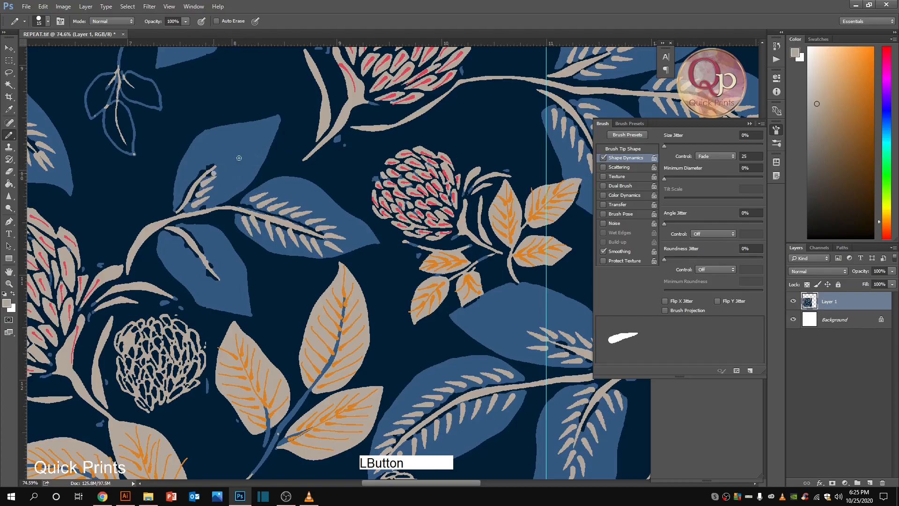
pyautogui.moveTo(206, 162); pyautogui.dragTo(225, 112)
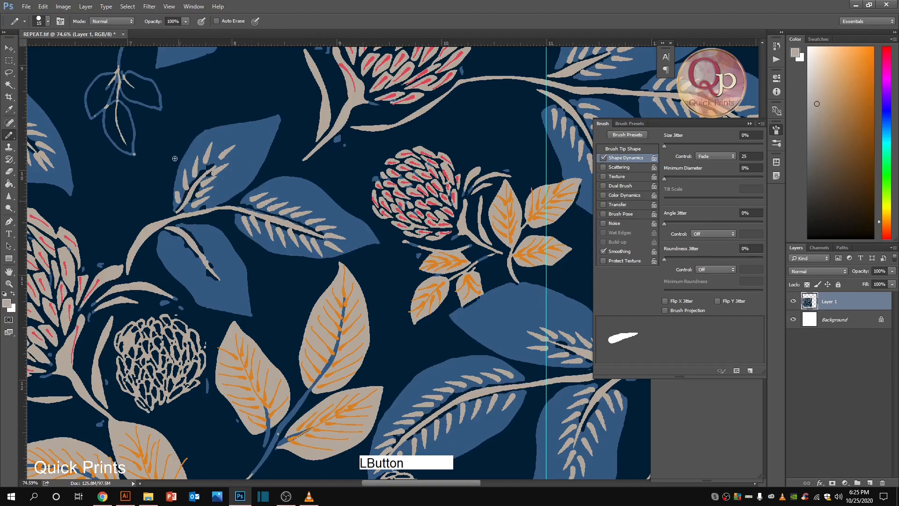
pyautogui.moveTo(187, 229); pyautogui.dragTo(205, 235)
pyautogui.moveTo(222, 280)
pyautogui.mouseDown()
pyautogui.moveTo(248, 309)
pyautogui.moveTo(212, 284)
pyautogui.moveTo(223, 319)
pyautogui.mouseUp()
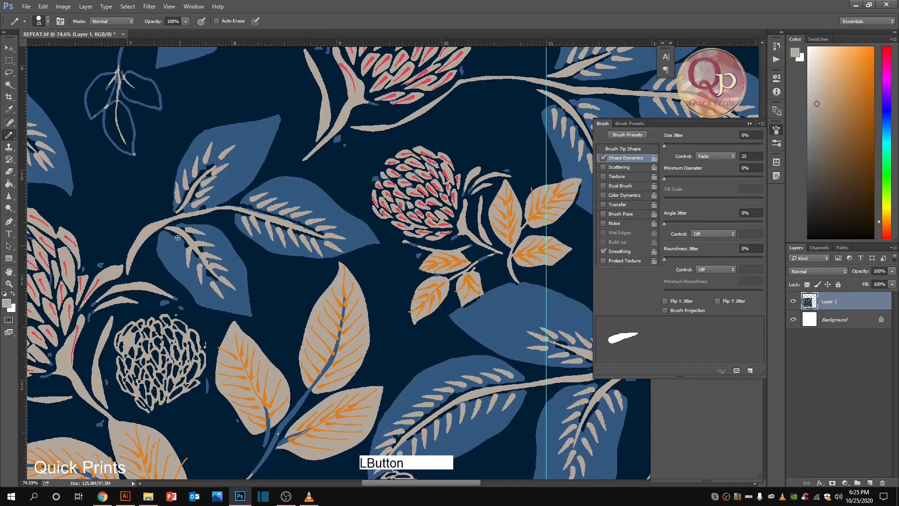
# Step: Draw short tapering beige veins on the bare lower blue leaf of the branch attached to the upper-middle flower
pyautogui.scroll(-5, 170, 252)
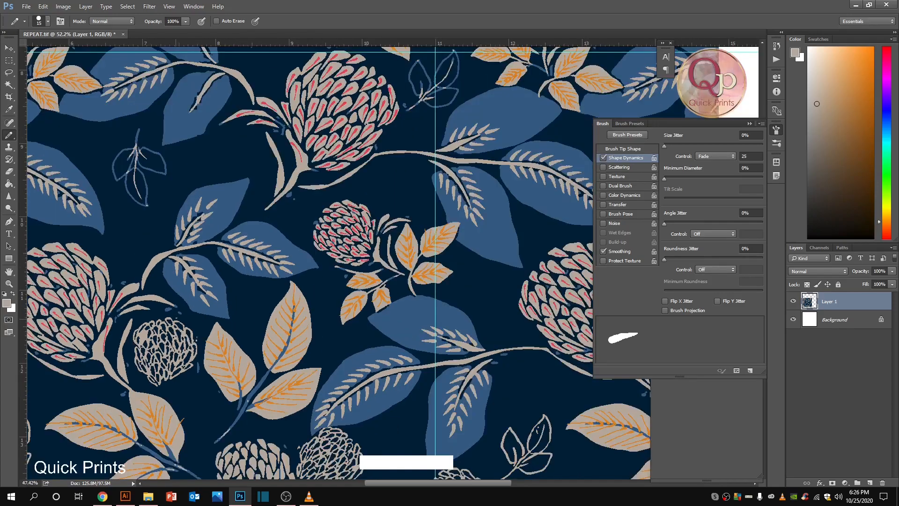
pyautogui.hotkey('ctrl', 'space')
pyautogui.moveTo(162, 186); pyautogui.dragTo(347, 286)
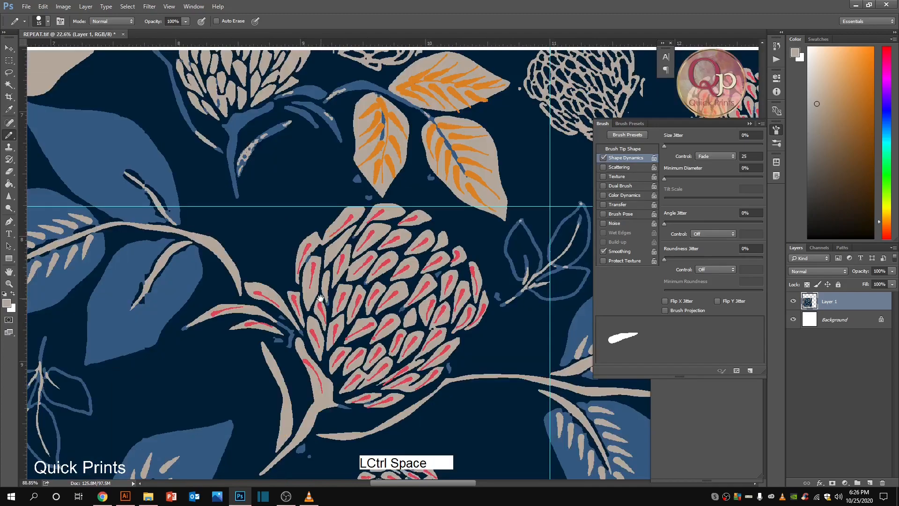
pyautogui.moveTo(165, 242); pyautogui.dragTo(88, 282)
pyautogui.moveTo(143, 269)
pyautogui.mouseDown()
pyautogui.moveTo(88, 300)
pyautogui.moveTo(125, 336)
pyautogui.moveTo(135, 335)
pyautogui.mouseUp()
pyautogui.moveTo(151, 294); pyautogui.dragTo(146, 320)
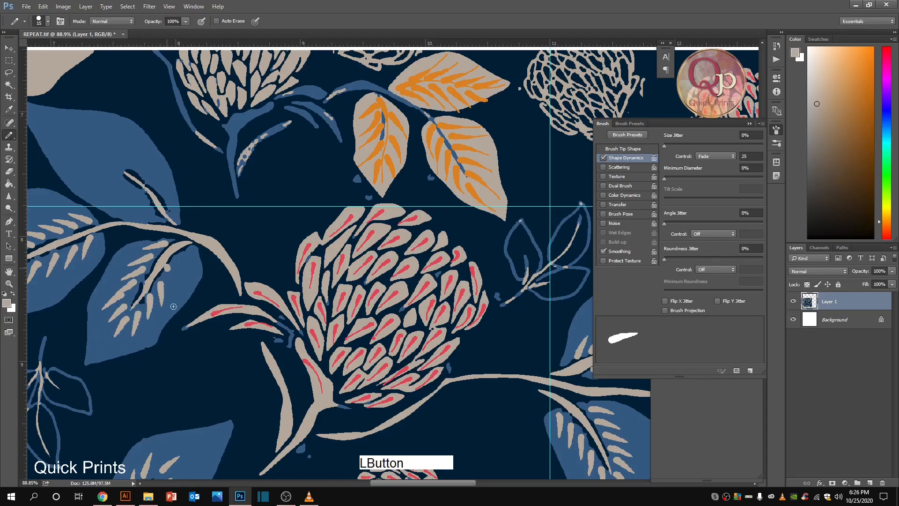
# Step: Draw short tapering beige veins on both sides of the midrib of the bare upper blue leaf in the lower repeat
pyautogui.scroll(-3, 398, 177)
pyautogui.scroll(-2, 398, 177)
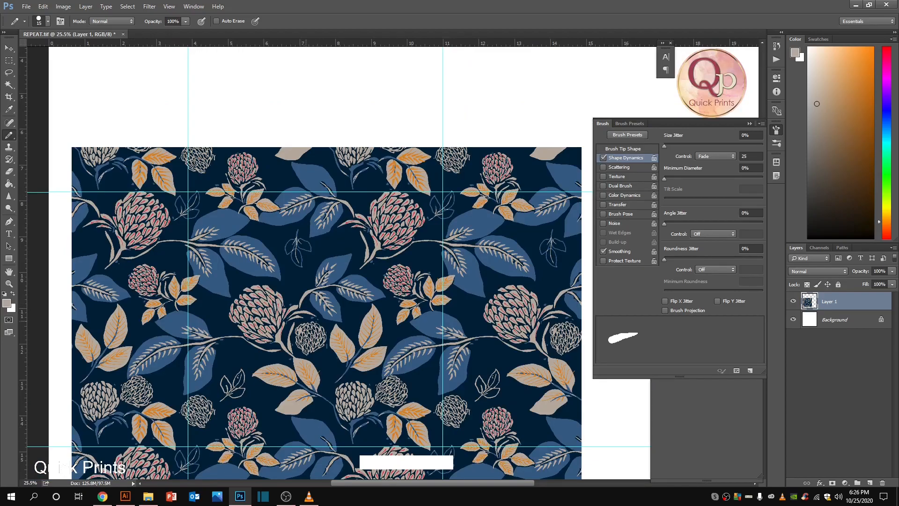
pyautogui.moveTo(335, 447); pyautogui.dragTo(336, 404)
pyautogui.scroll(3, 331, 444)
pyautogui.moveTo(328, 443); pyautogui.dragTo(325, 376)
pyautogui.moveTo(309, 321); pyautogui.dragTo(503, 434)
pyautogui.moveTo(281, 313)
pyautogui.mouseDown()
pyautogui.moveTo(184, 318)
pyautogui.moveTo(171, 299)
pyautogui.mouseUp()
pyautogui.moveTo(257, 284); pyautogui.dragTo(128, 277)
pyautogui.moveTo(247, 267); pyautogui.dragTo(159, 262)
pyautogui.moveTo(225, 251); pyautogui.dragTo(170, 235)
pyautogui.moveTo(231, 228)
pyautogui.mouseDown()
pyautogui.moveTo(187, 225)
pyautogui.moveTo(195, 193)
pyautogui.mouseUp()
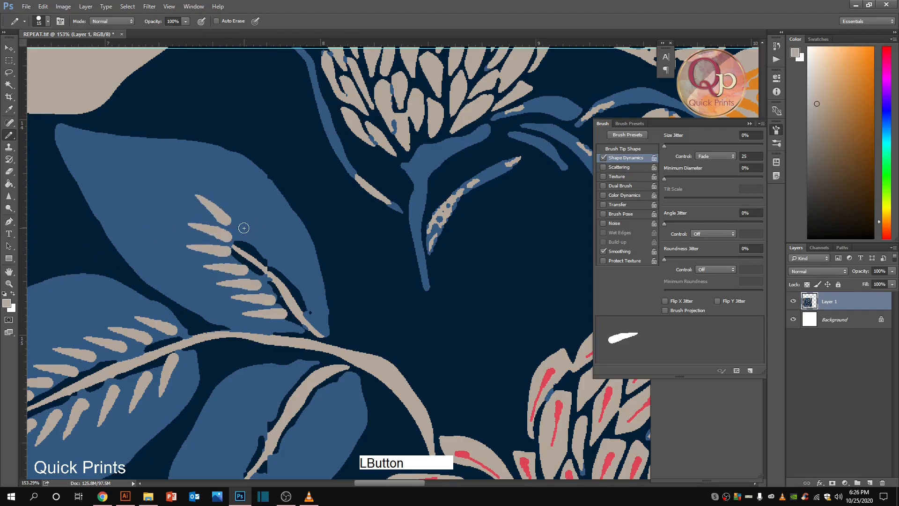
pyautogui.moveTo(245, 232); pyautogui.dragTo(229, 189)
pyautogui.moveTo(269, 249); pyautogui.dragTo(254, 205)
pyautogui.moveTo(289, 268); pyautogui.dragTo(280, 231)
pyautogui.moveTo(311, 293); pyautogui.dragTo(305, 253)
# Step: Place a horizontal guide at the tip of the outlined sprig in the lower-left repeat, deselect, and remove the misplaced horizontal guide
pyautogui.hotkey('ctrl', '0')
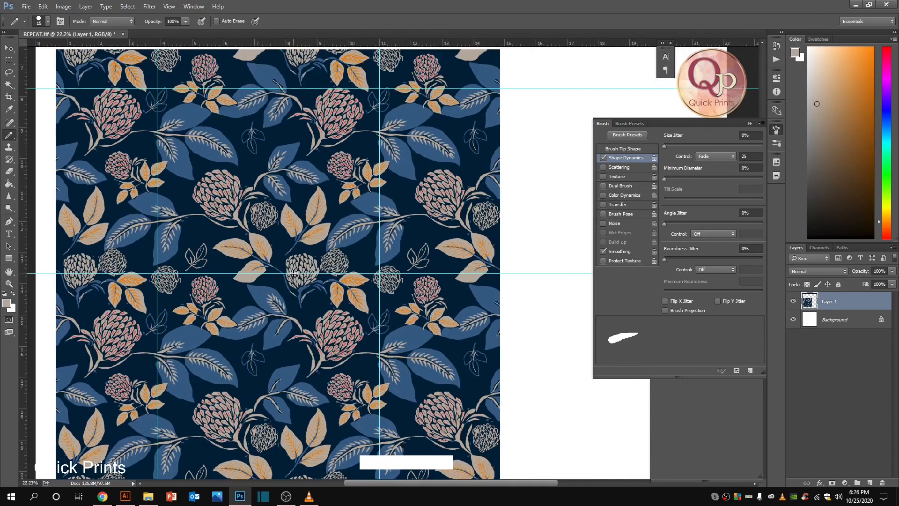
pyautogui.press('w')
pyautogui.click(160, 317)
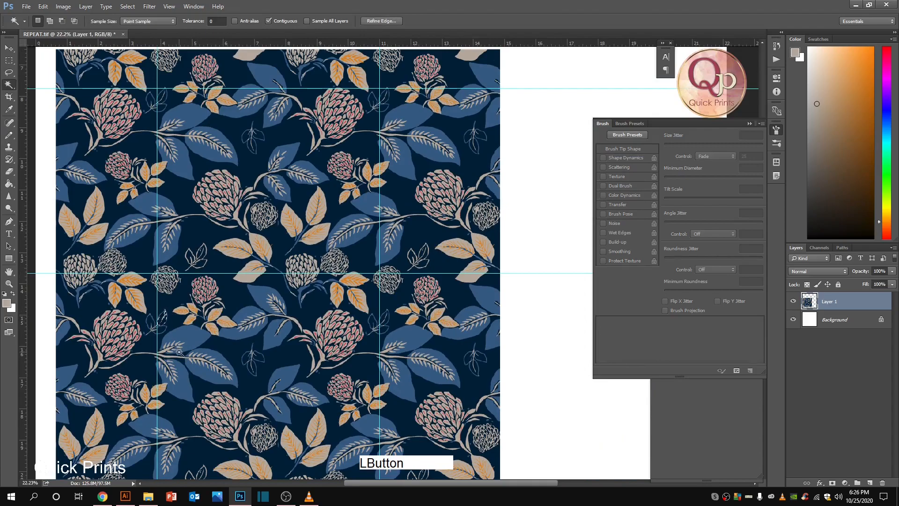
pyautogui.moveTo(317, 46); pyautogui.dragTo(323, 310)
pyautogui.hotkey('ctrl', 'd')
pyautogui.moveTo(325, 273); pyautogui.dragTo(569, 13)
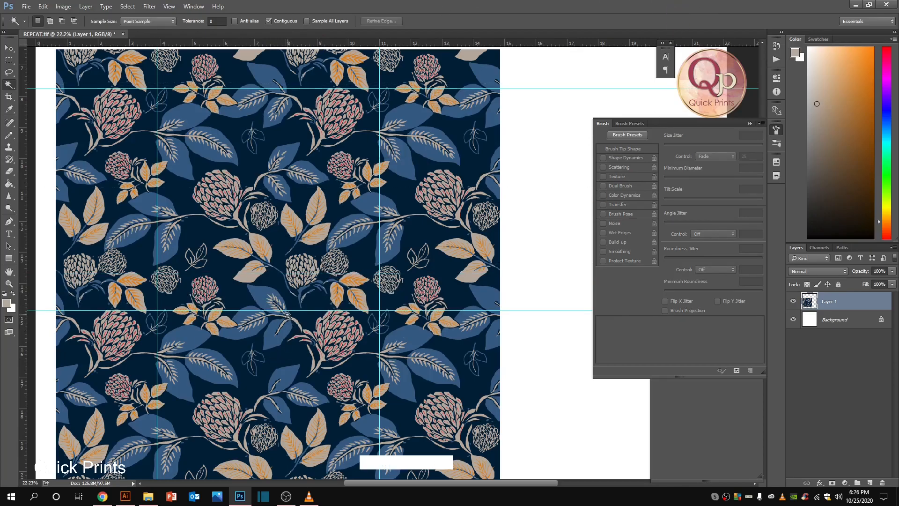
# Step: Move a rectangular piece of the veined leaf beside the lower guide straight up to the matching leaf at the upper guide and deselect
pyautogui.press('m')
pyautogui.scroll(3, 251, 311)
pyautogui.moveTo(270, 306); pyautogui.dragTo(235, 332)
pyautogui.scroll(-1, 300, 105)
pyautogui.scroll(-2, 303, 107)
pyautogui.scroll(4, 264, 326)
pyautogui.scroll(-8, 281, 361)
pyautogui.hotkey('ctrl', 'alt', 'z')
pyautogui.scroll(5, 341, 349)
pyautogui.hotkey('ctrl', 't')
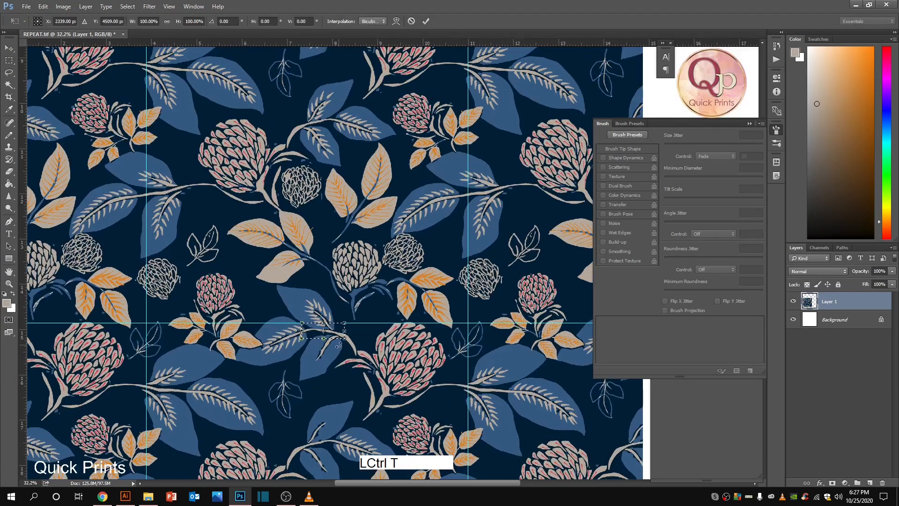
pyautogui.moveTo(335, 333); pyautogui.dragTo(335, 100)
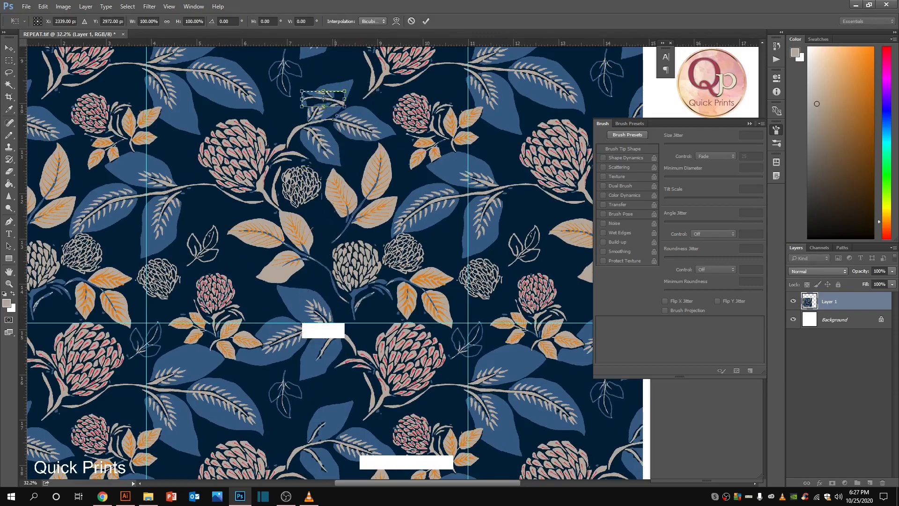
pyautogui.scroll(-5, 339, 218)
pyautogui.moveTo(337, 220); pyautogui.dragTo(279, 370)
pyautogui.scroll(4, 279, 299)
pyautogui.moveTo(280, 299); pyautogui.dragTo(280, 207)
pyautogui.press('Return')
pyautogui.hotkey('ctrl', 'd')
pyautogui.scroll(3, 279, 207)
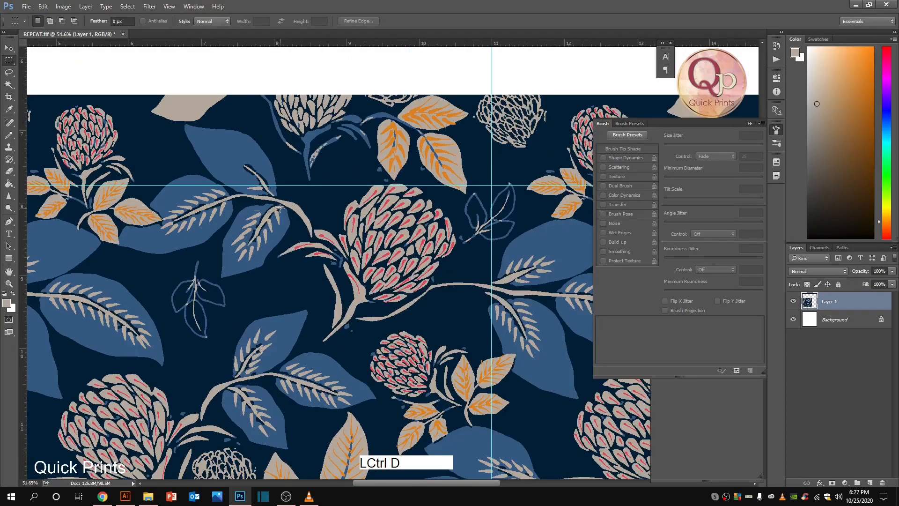
# Step: Select the square repeat tile exactly between the two vertical and two horizontal guides
pyautogui.scroll(-4, 279, 209)
pyautogui.scroll(-3, 278, 214)
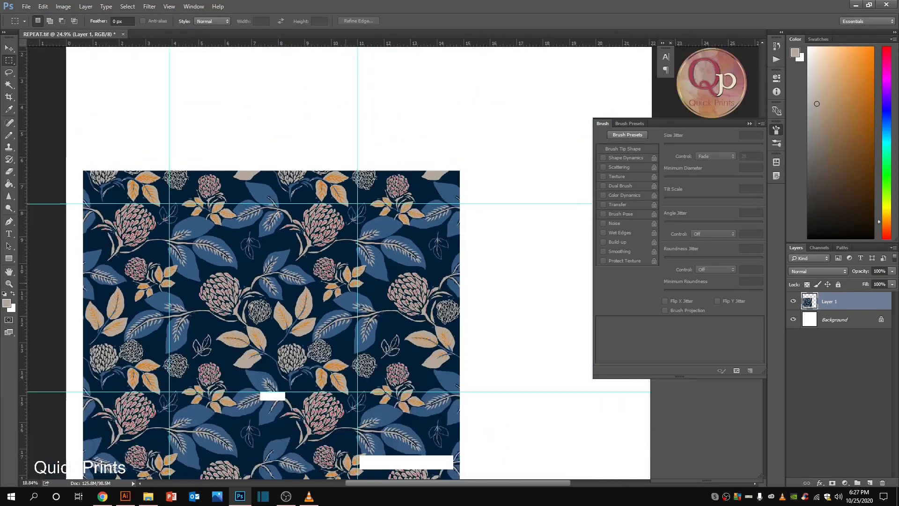
pyautogui.moveTo(168, 205); pyautogui.dragTo(206, 255)
pyautogui.moveTo(323, 392); pyautogui.dragTo(357, 392)
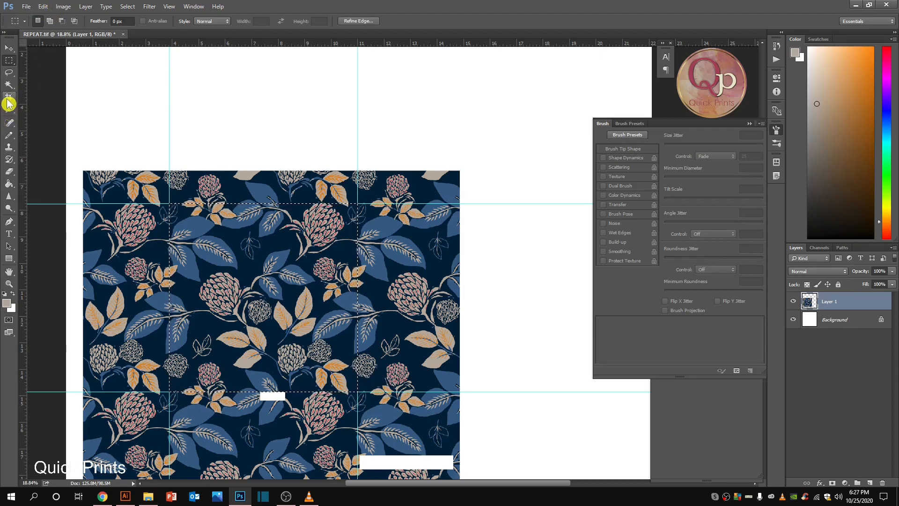
pyautogui.click(42, 6)
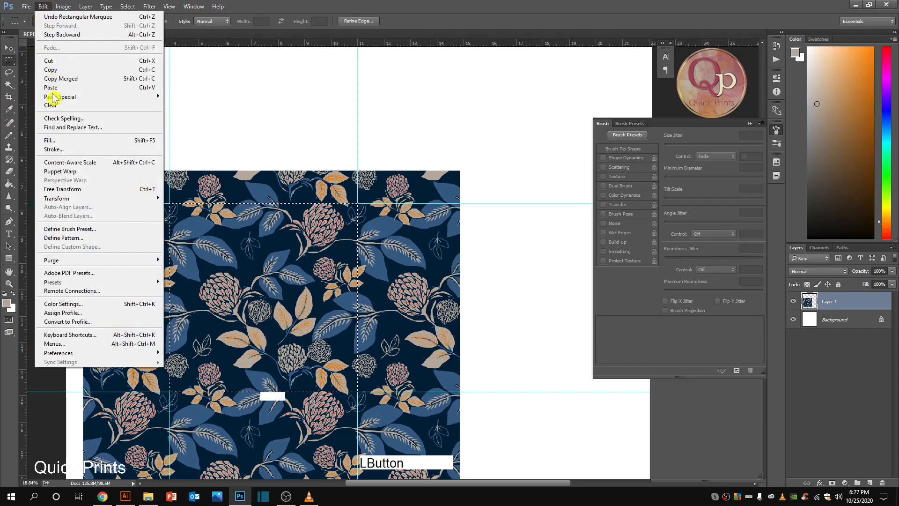
pyautogui.click(61, 229)
pyautogui.click(539, 183)
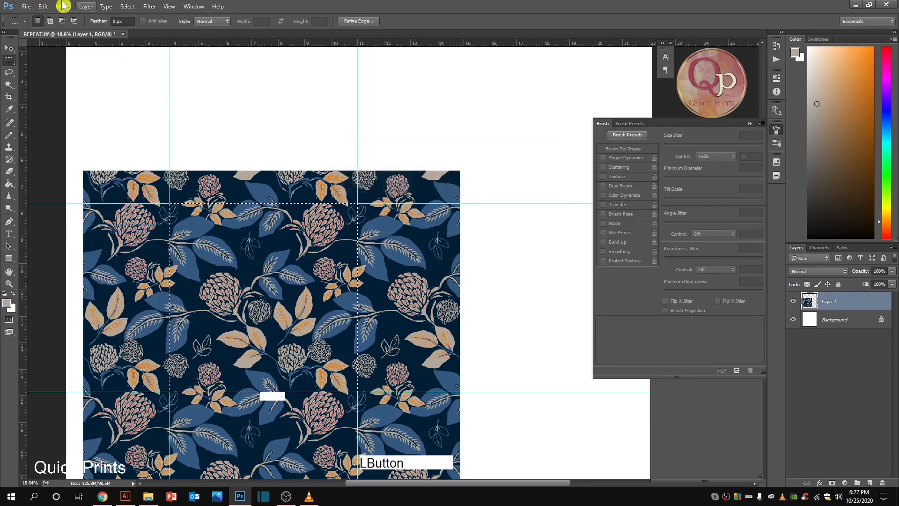
# Step: Define the selected tile as a new pattern, fit the whole canvas in view and clear the selection
pyautogui.click(42, 6)
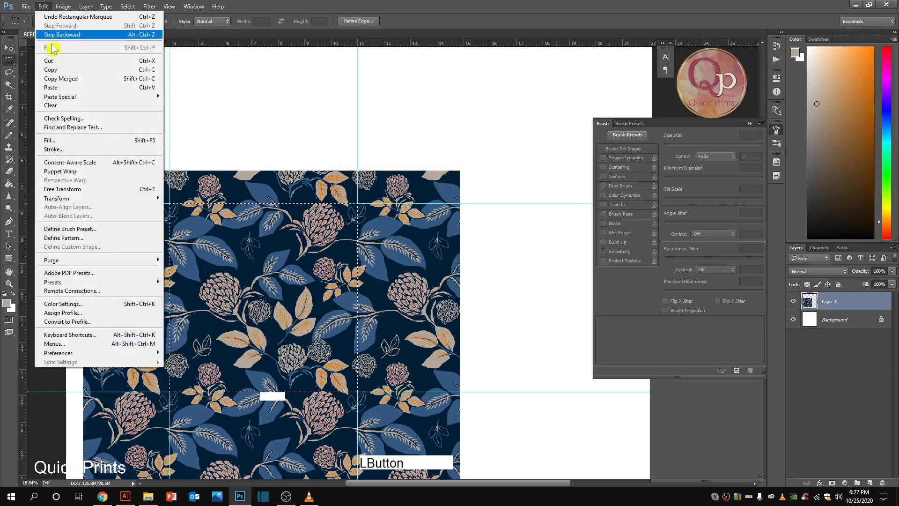
pyautogui.click(61, 237)
pyautogui.click(543, 170)
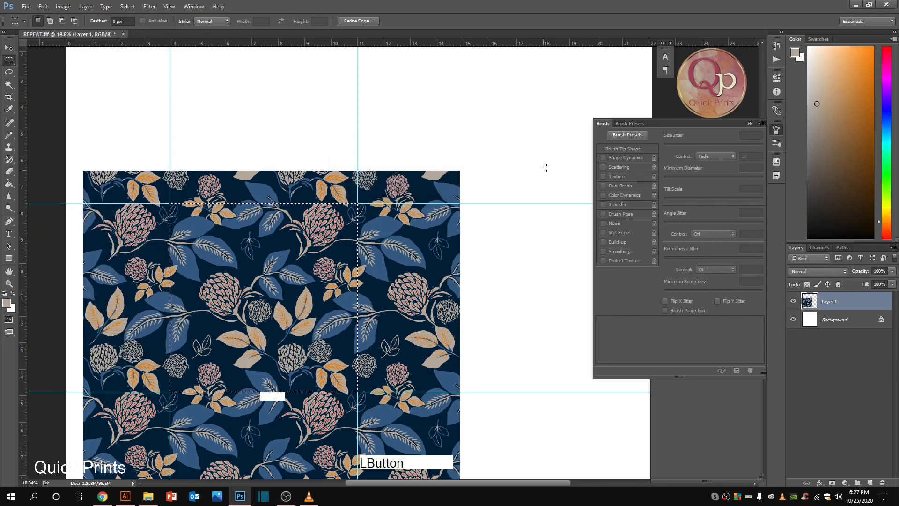
pyautogui.hotkey('ctrl', '0')
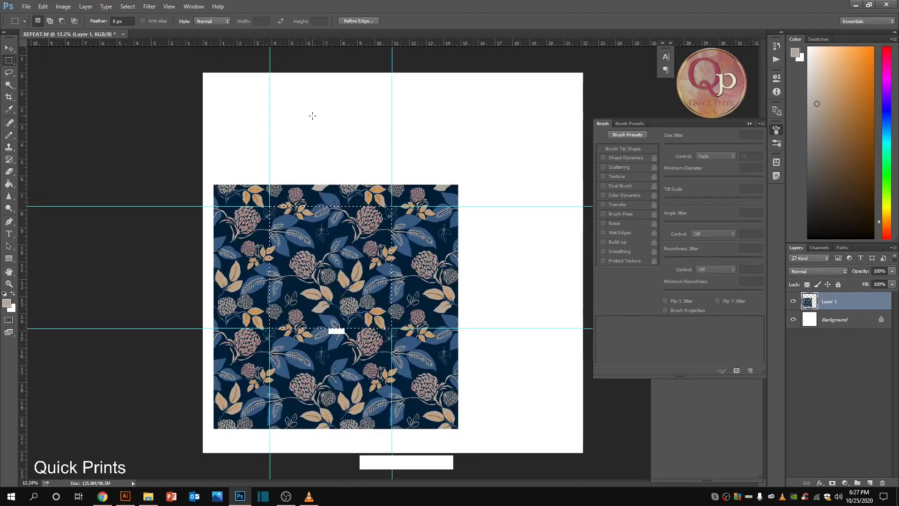
pyautogui.hotkey('ctrl', 'd')
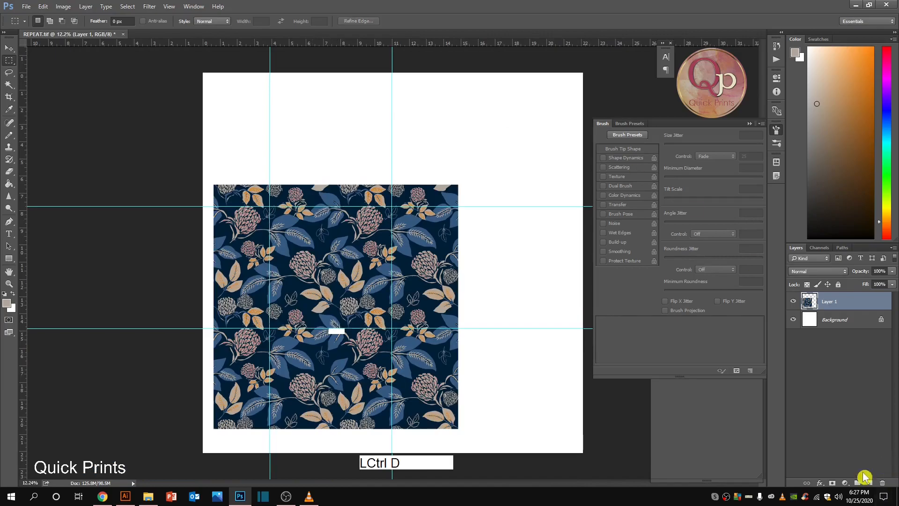
# Step: Add a pattern fill layer with the new tile across the whole canvas and hide the guides
pyautogui.click(845, 483)
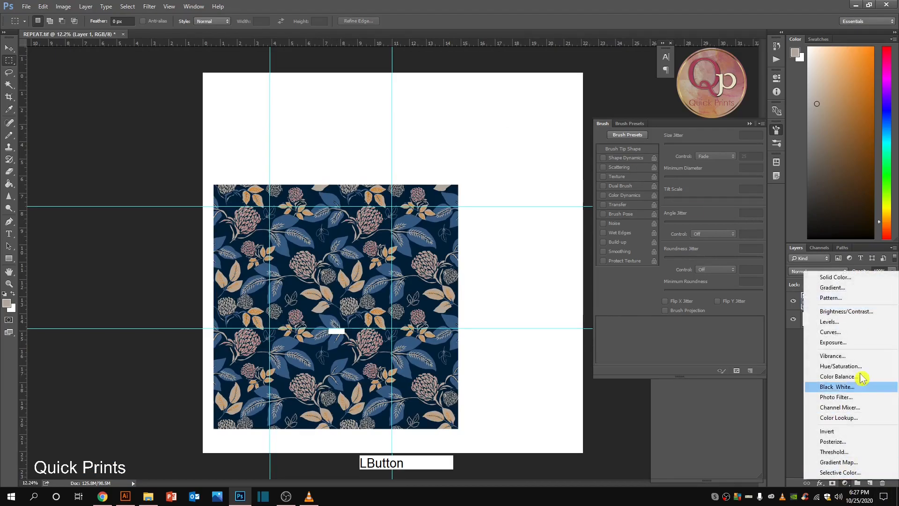
pyautogui.click(836, 298)
pyautogui.click(512, 161)
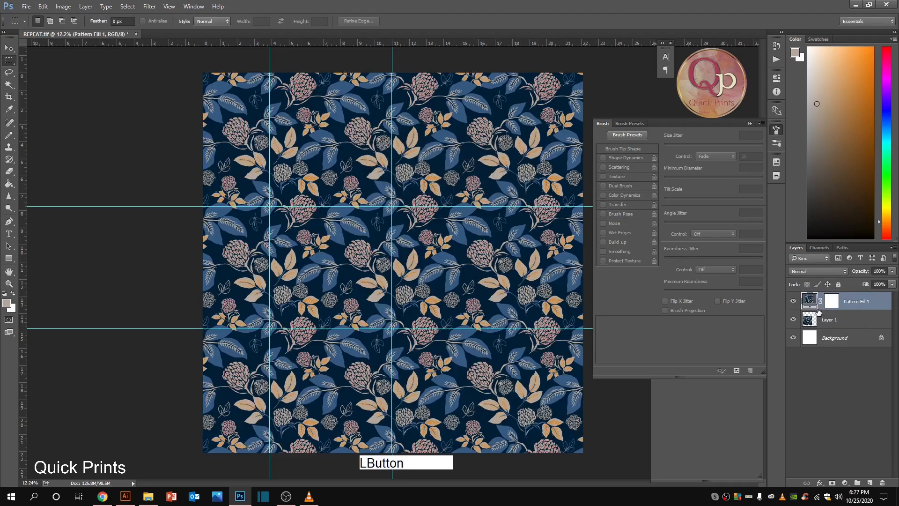
pyautogui.hotkey('ctrl', ';')
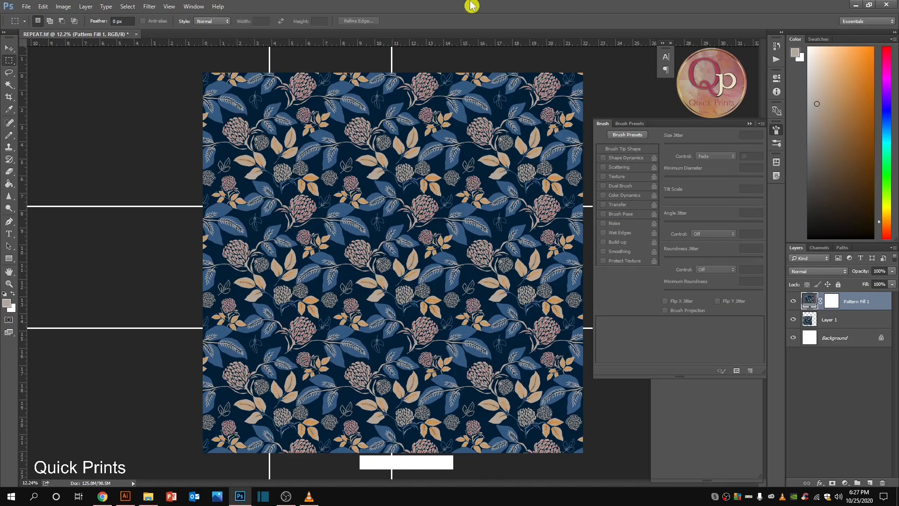
# Step: Open Untitled-2 copy.jpg and float it and REPEAT.tif as separate windows side by side
pyautogui.press('ctrl')
pyautogui.hotkey('ctrl', 'o')
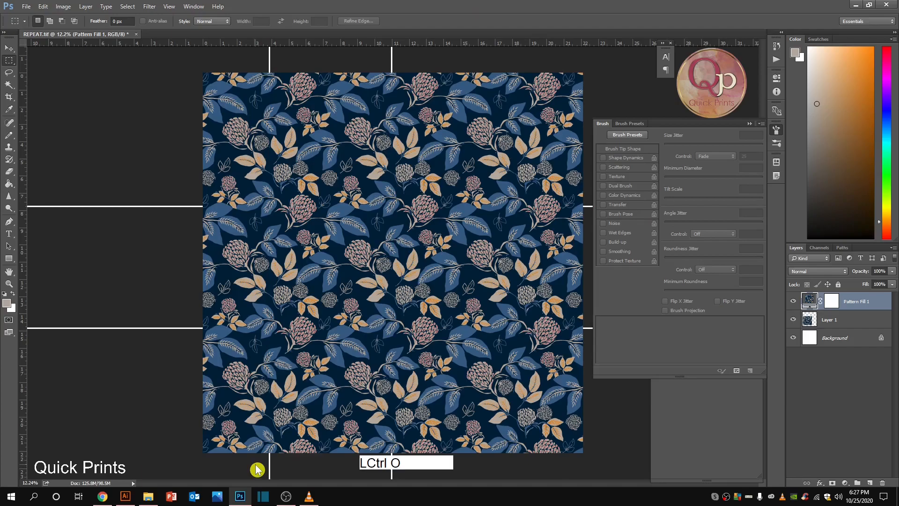
pyautogui.doubleClick(217, 89)
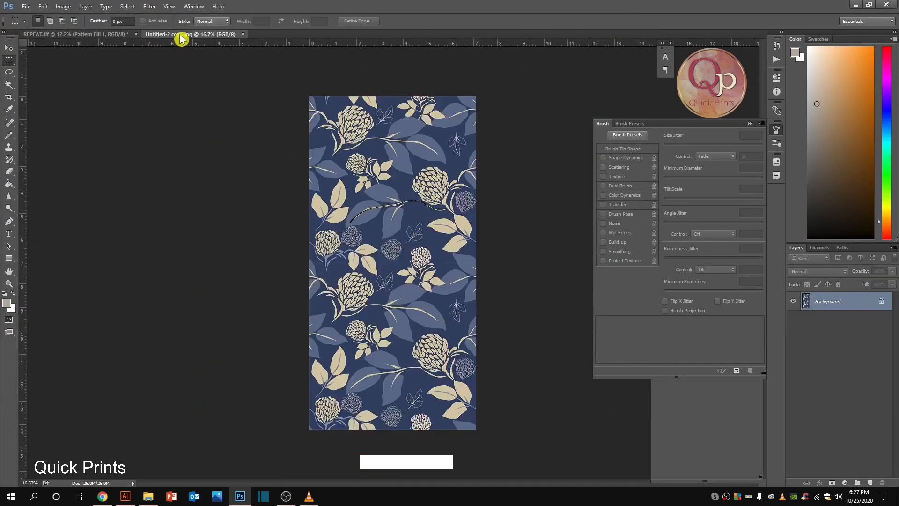
pyautogui.moveTo(180, 36); pyautogui.dragTo(302, 116)
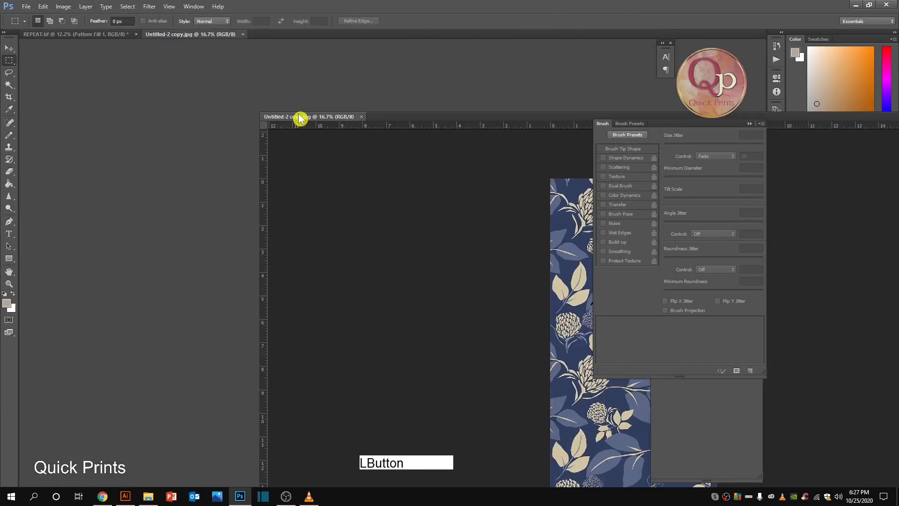
pyautogui.moveTo(115, 36); pyautogui.dragTo(108, 71)
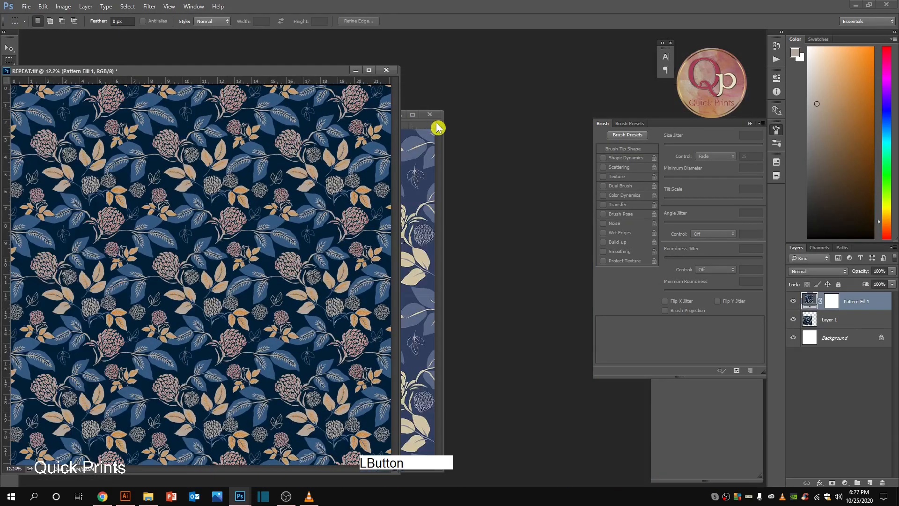
pyautogui.click(440, 173)
pyautogui.moveTo(323, 120); pyautogui.dragTo(516, 87)
# Step: Zoom both documents to show their whole patterns for comparison and clear away the floating Brush and Libraries panels
pyautogui.scroll(-4, 470, 165)
pyautogui.scroll(2, 298, 270)
pyautogui.click(298, 270)
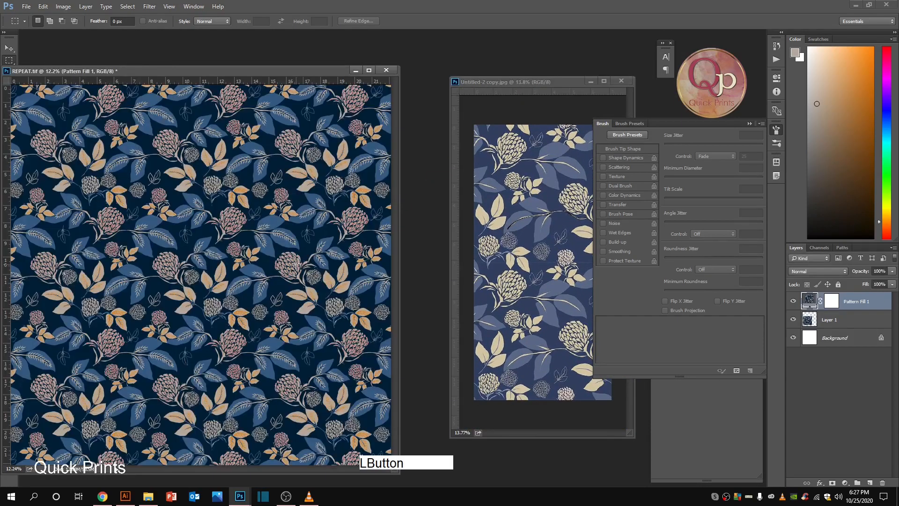
pyautogui.scroll(-2, 297, 267)
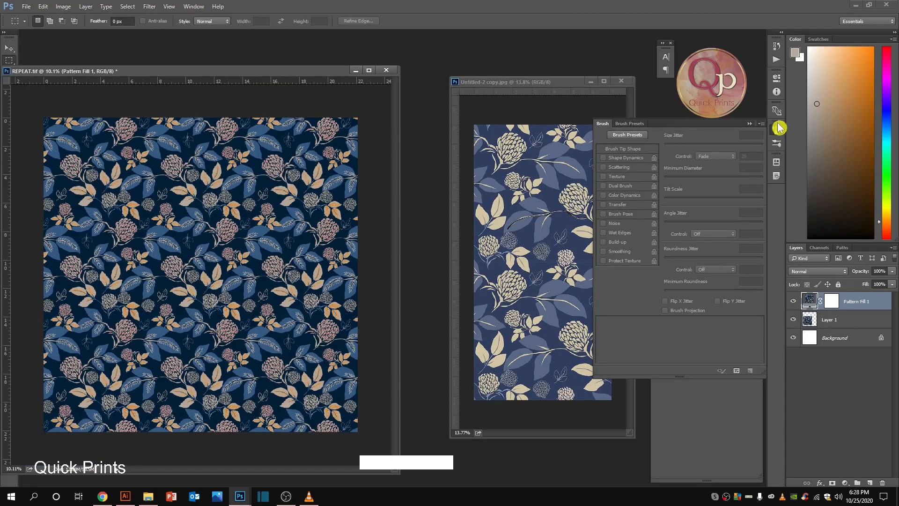
pyautogui.click(750, 123)
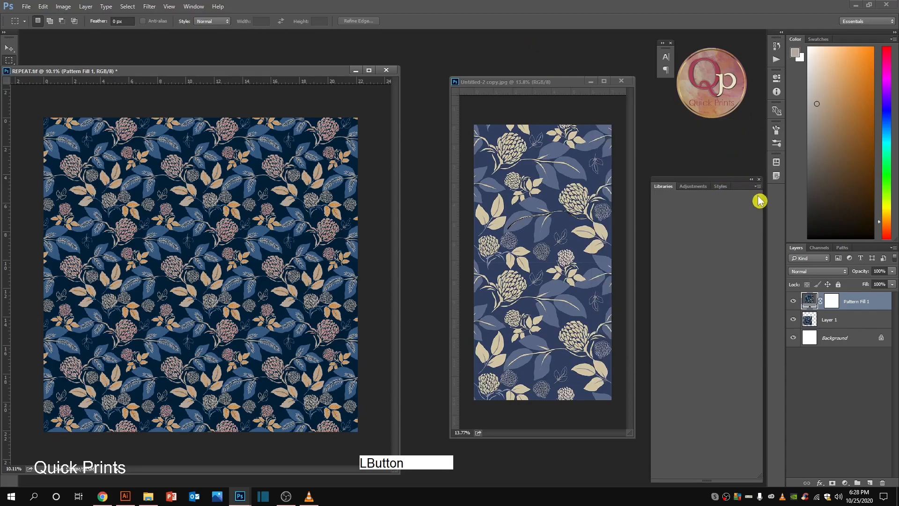
pyautogui.click(759, 180)
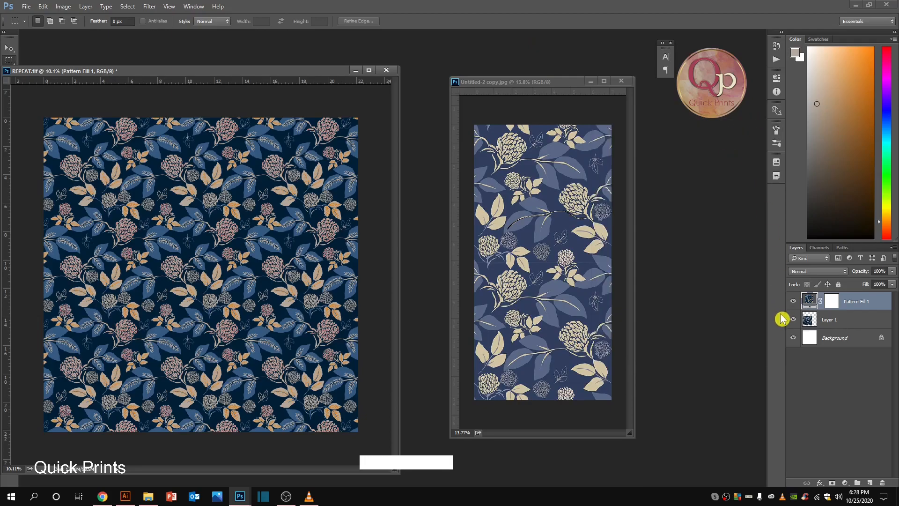